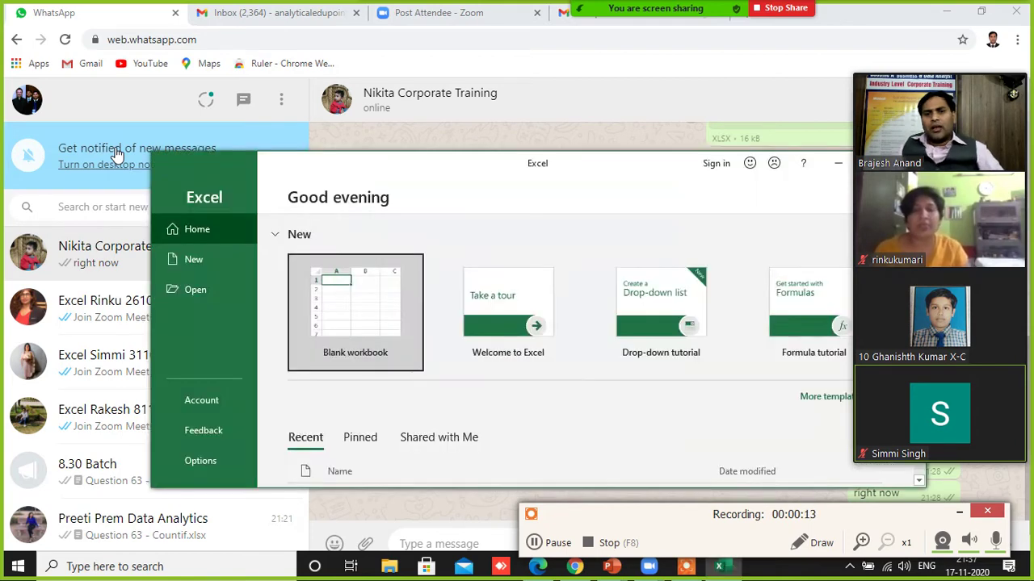
- Create a blank workbook, maximize its window and enlarge the sheet view to 175%
left_click(335, 278)
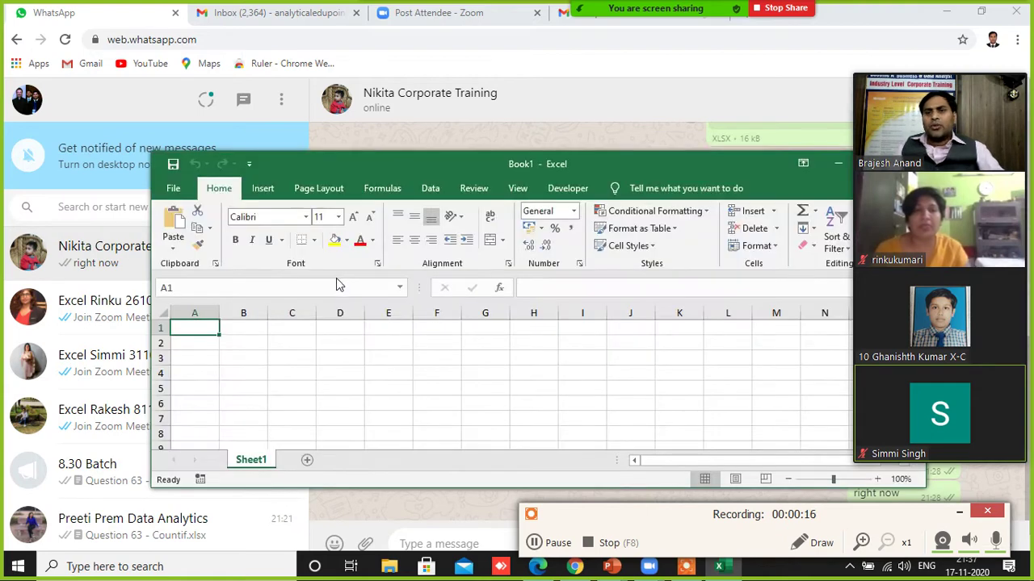
left_click(862, 70)
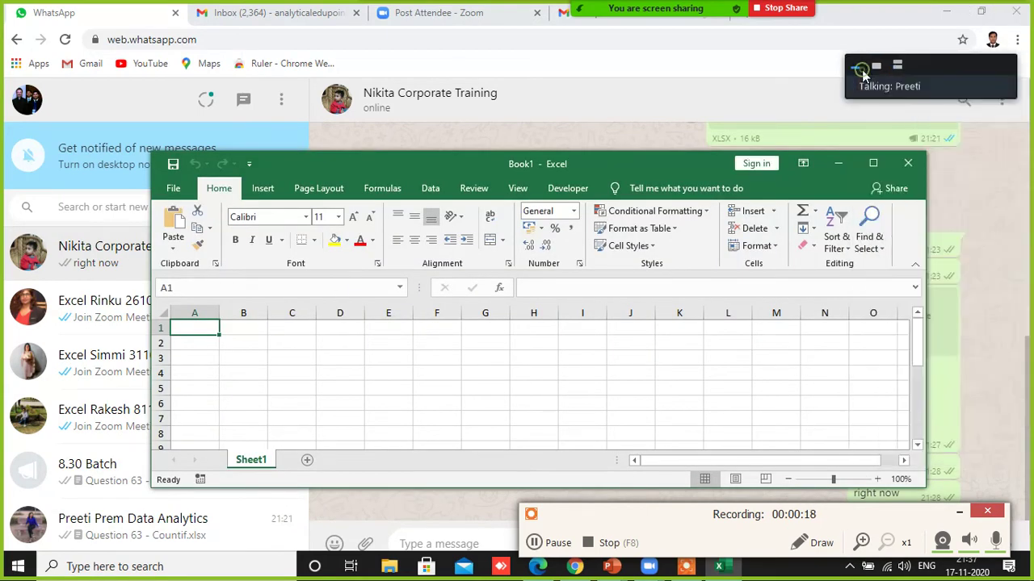
left_click(875, 164)
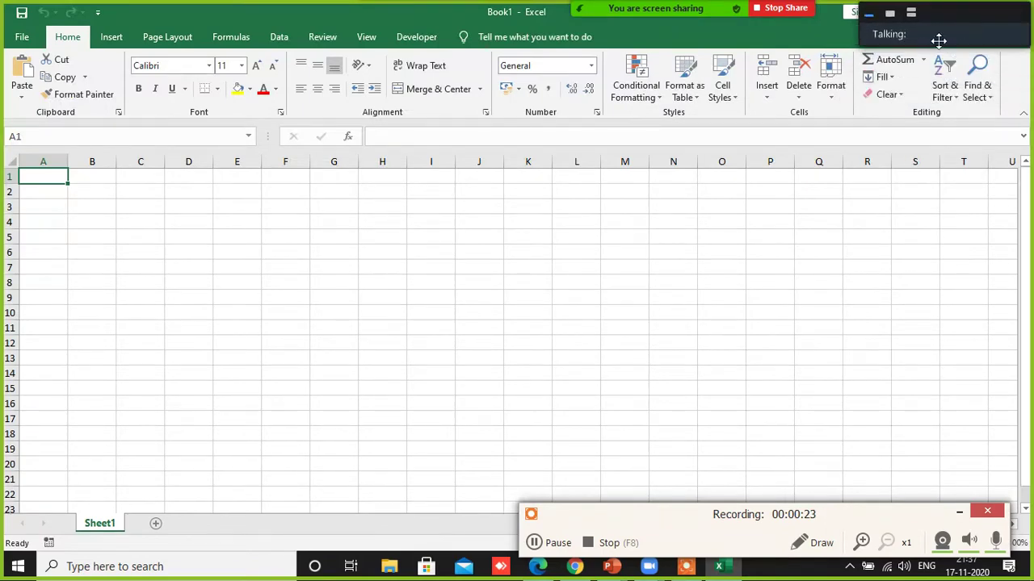
left_click(512, 233)
scroll(526, 336, "up", 5, "ctrl")
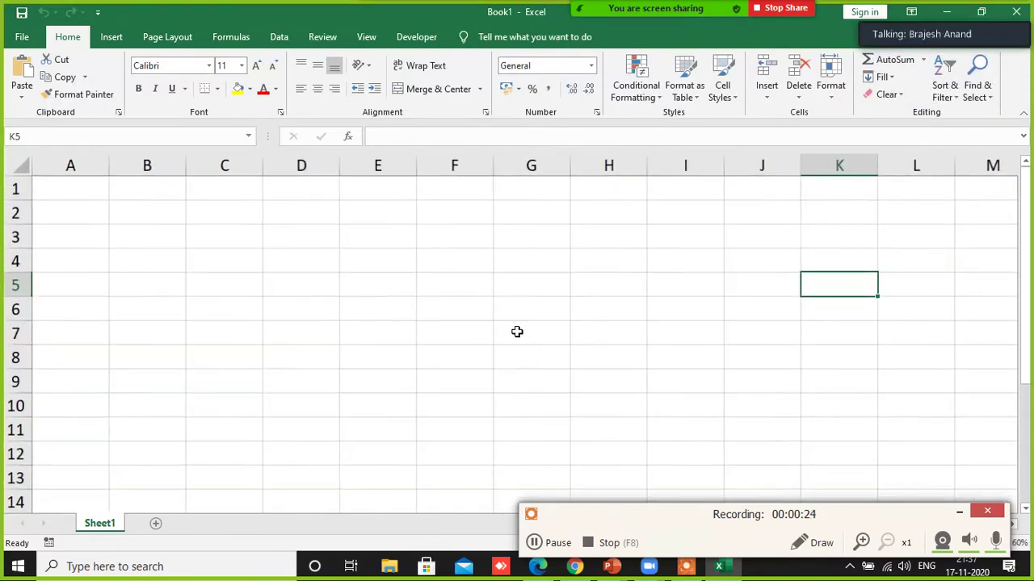
left_click(466, 275)
left_click(551, 190)
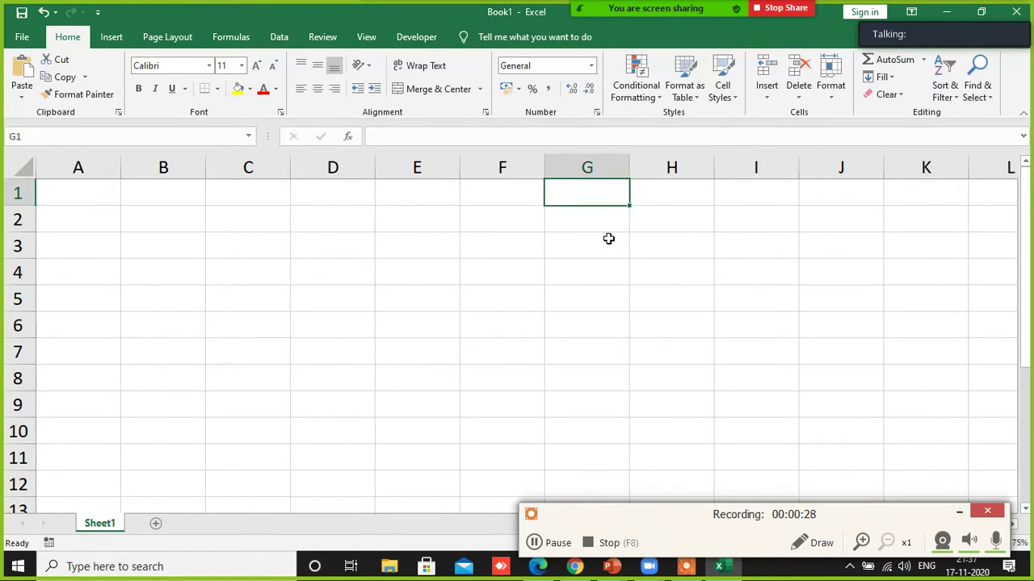
left_click(959, 512)
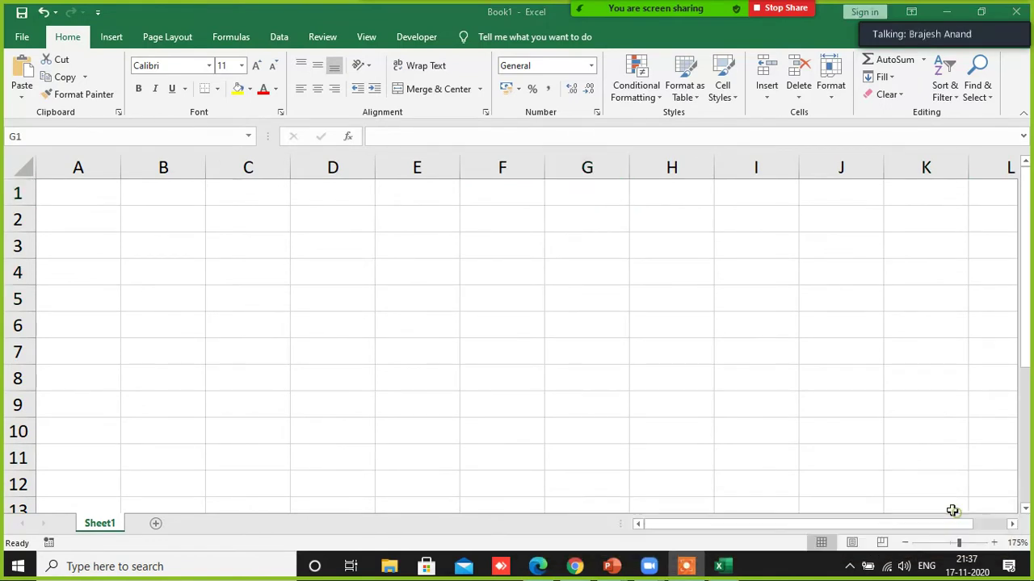
left_click(611, 337)
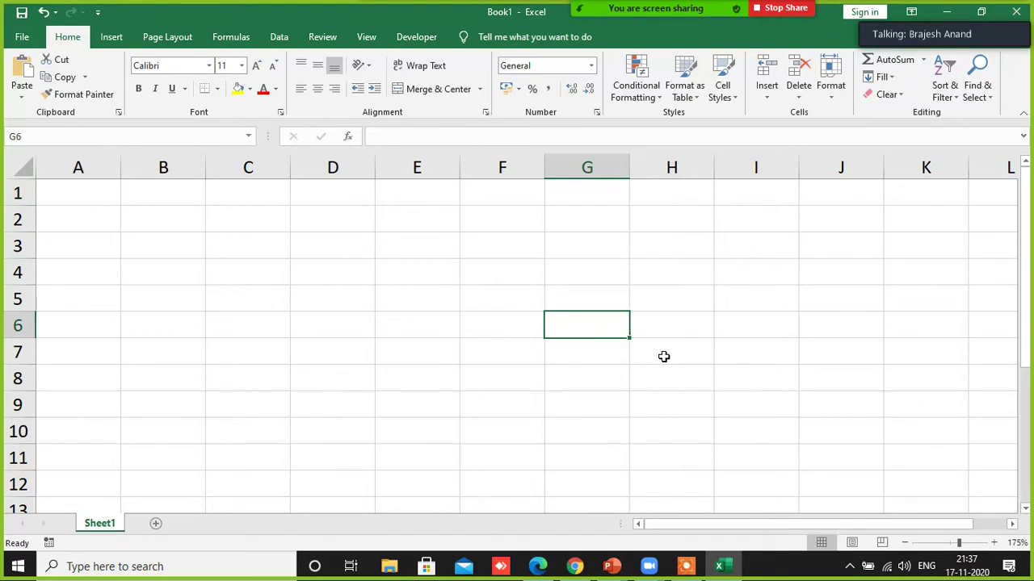
- Enter the heading "Pivot Table" in cell G1 and widen column G to fit the text
left_click(666, 195)
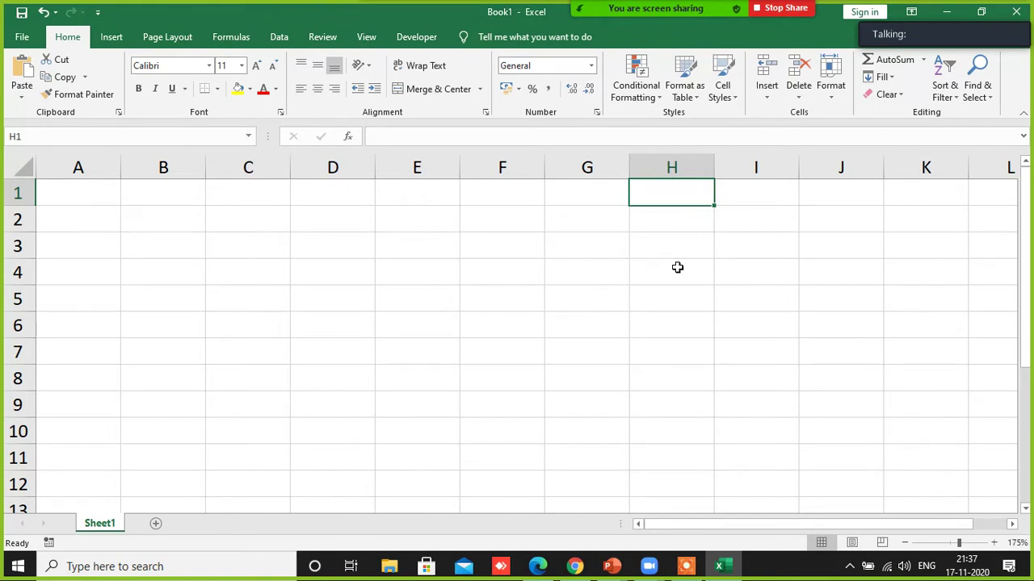
key("Left")
key("Left")
key("Right")
type("P")
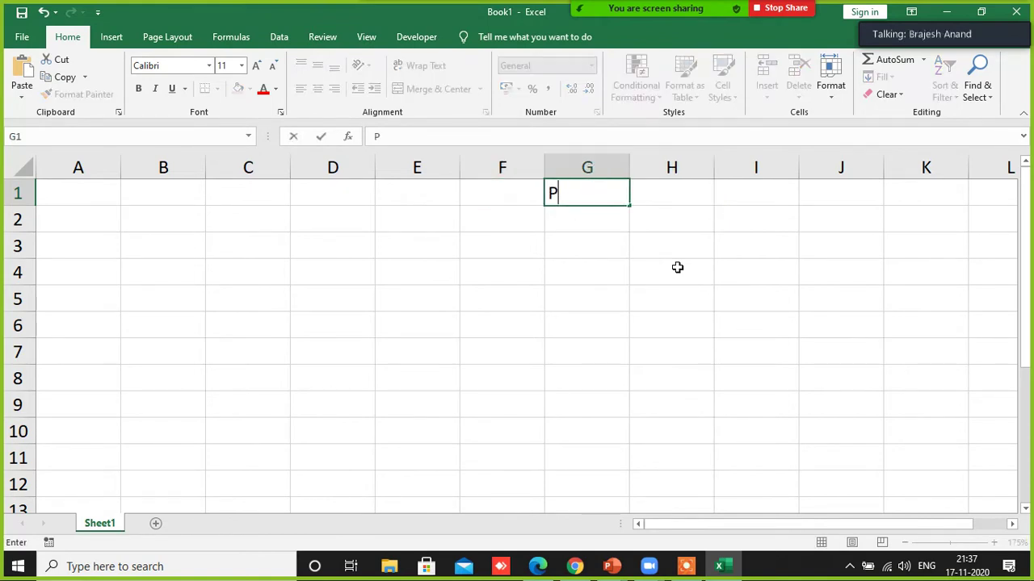
type("ivot Table")
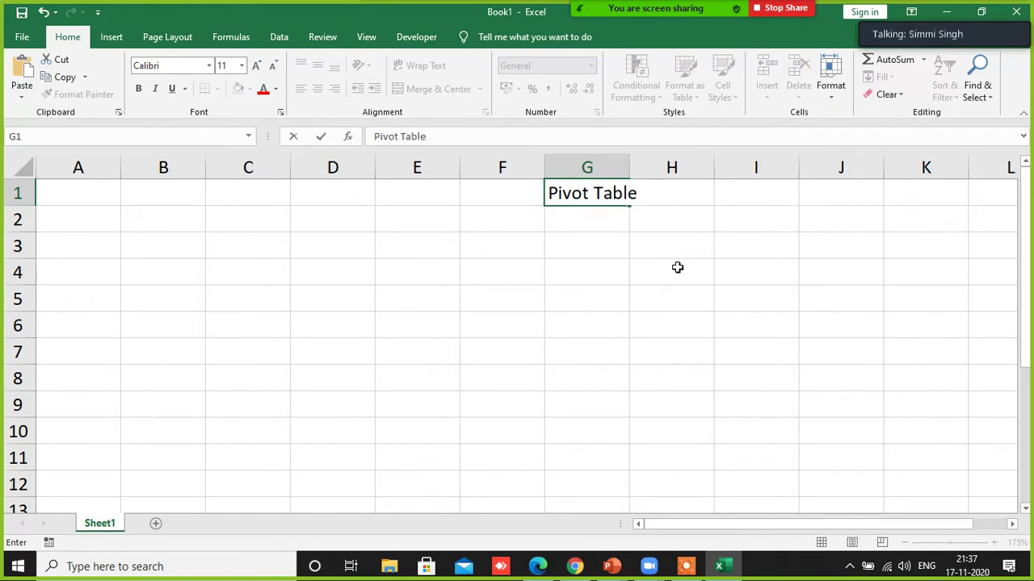
key("Return")
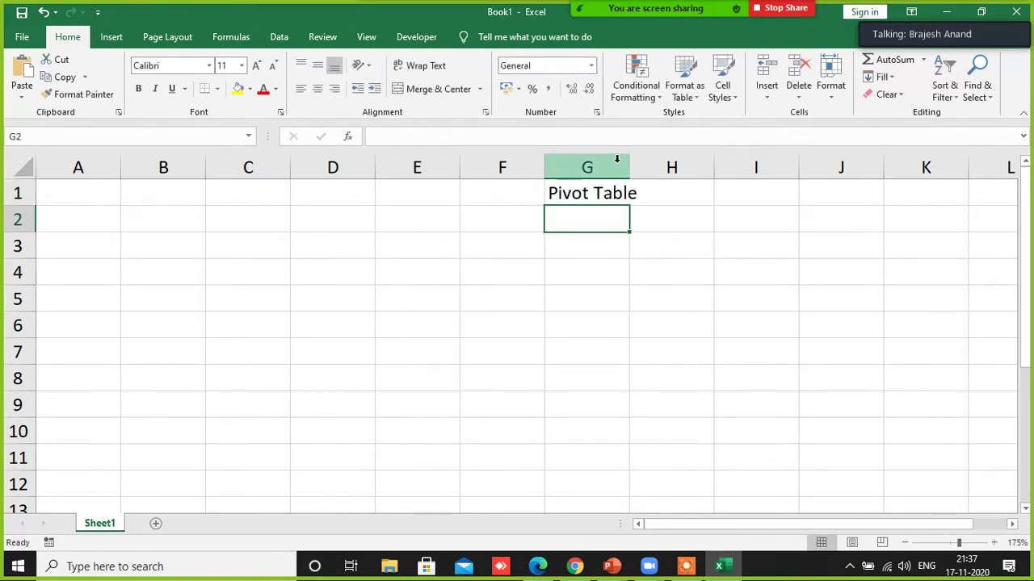
left_click_drag(629, 168, 645, 168)
left_click(642, 296)
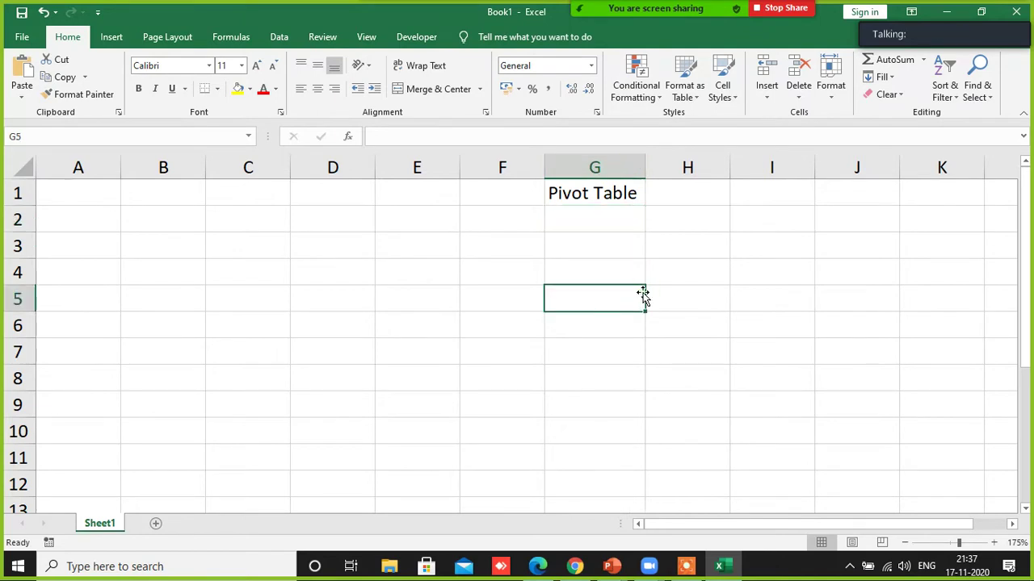
- Move the "Pivot Table" heading from G1 to J1 and autofit the width of column J
left_click(598, 197)
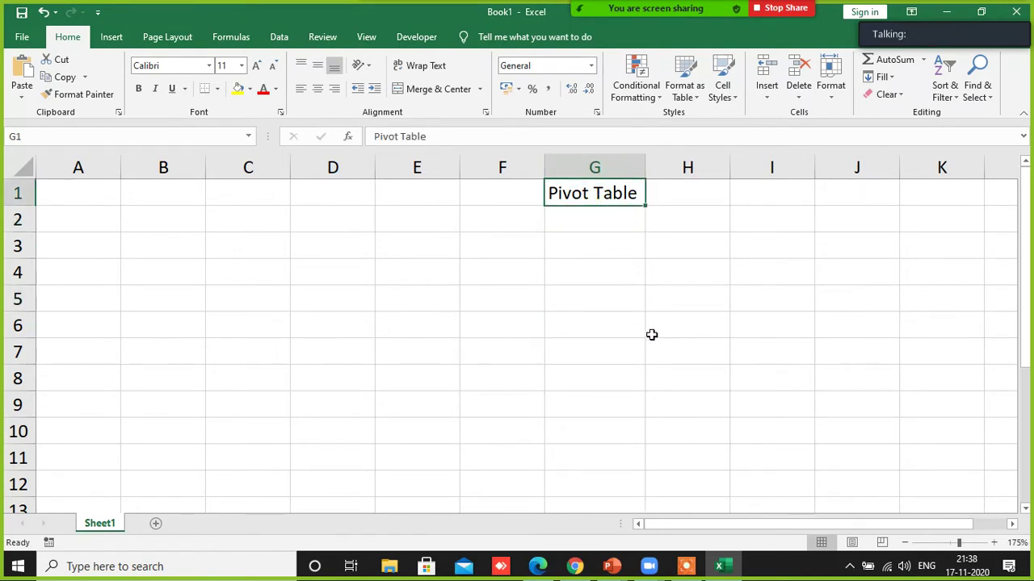
key("ctrl+c")
left_click(847, 193)
key("Return")
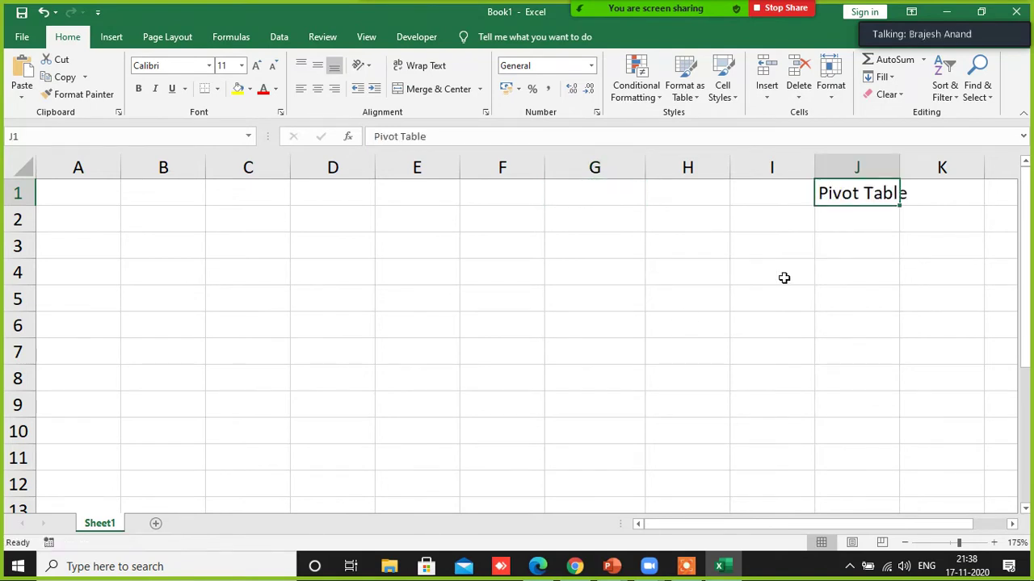
left_click(777, 274)
double_click(899, 166)
left_click(865, 200)
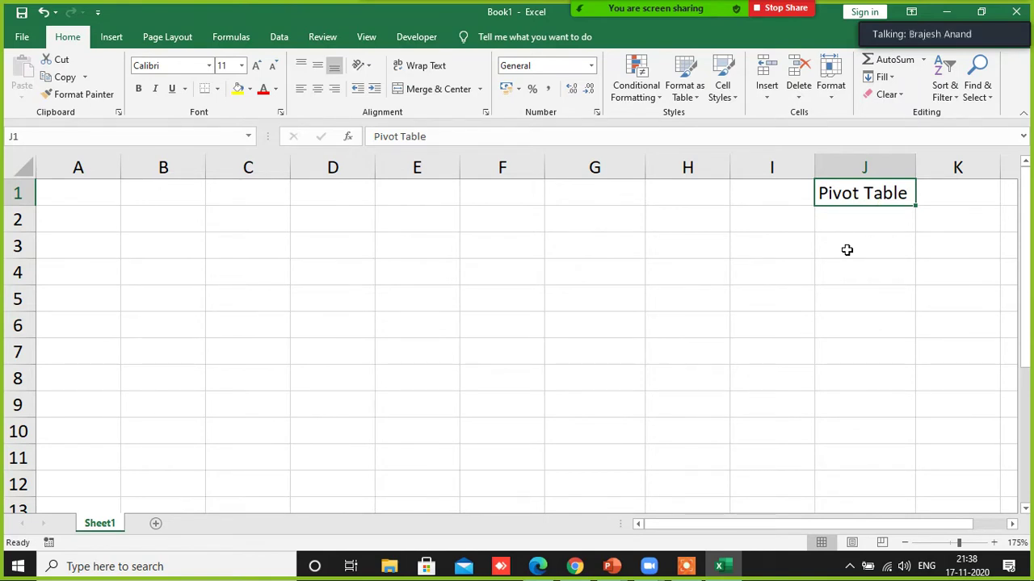
- Open the "Data for Practice" workbook from the desktop and copy its whole table from S.No. to Total Fee, A1:G49
key("super+d")
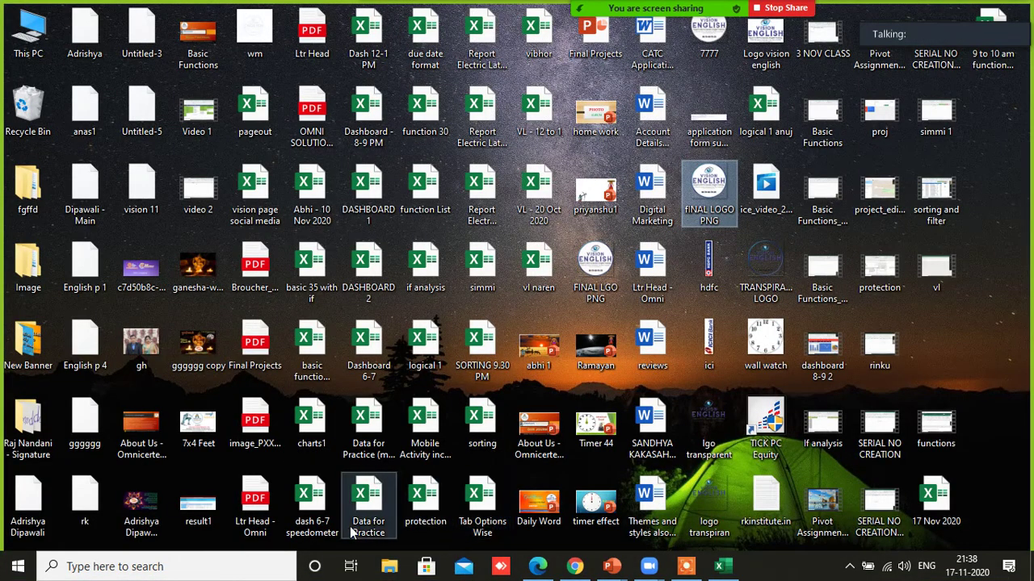
double_click(365, 502)
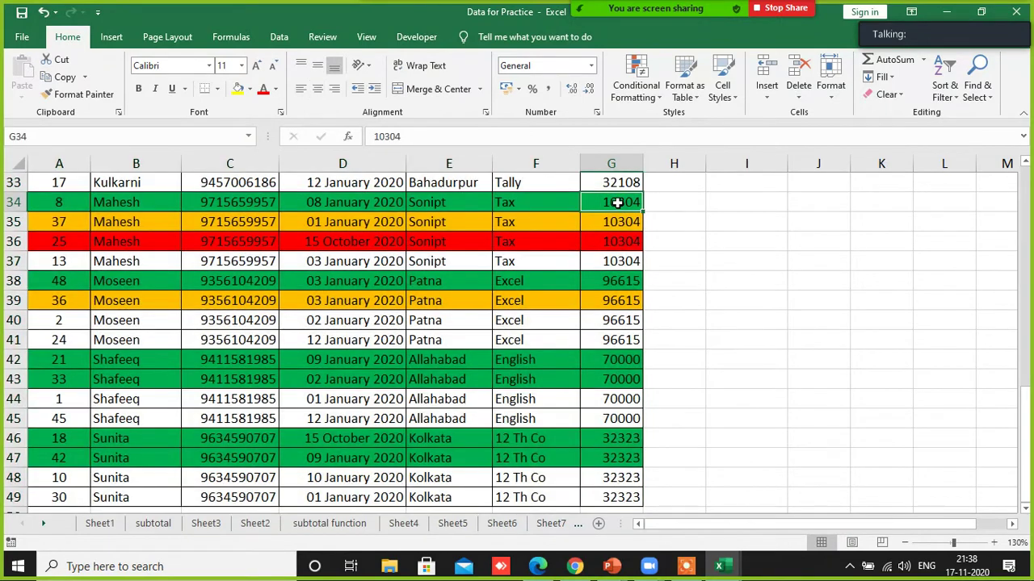
key("ctrl+Up")
key("shift+Left")
key("shift+Left")
key("shift+Left")
key("shift+Left")
key("shift+Left")
key("shift+Left")
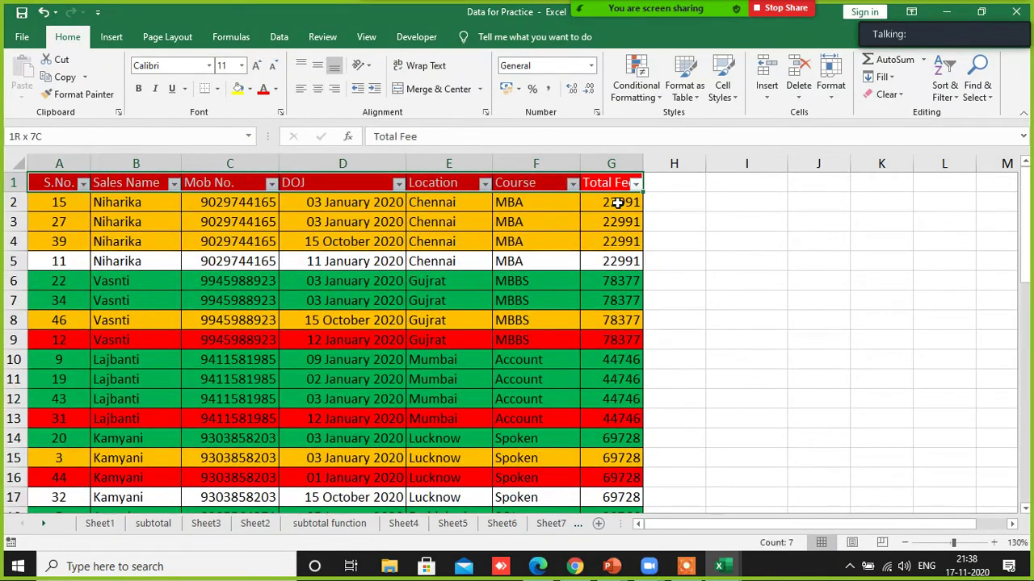
key("ctrl+shift+Down")
key("ctrl+c")
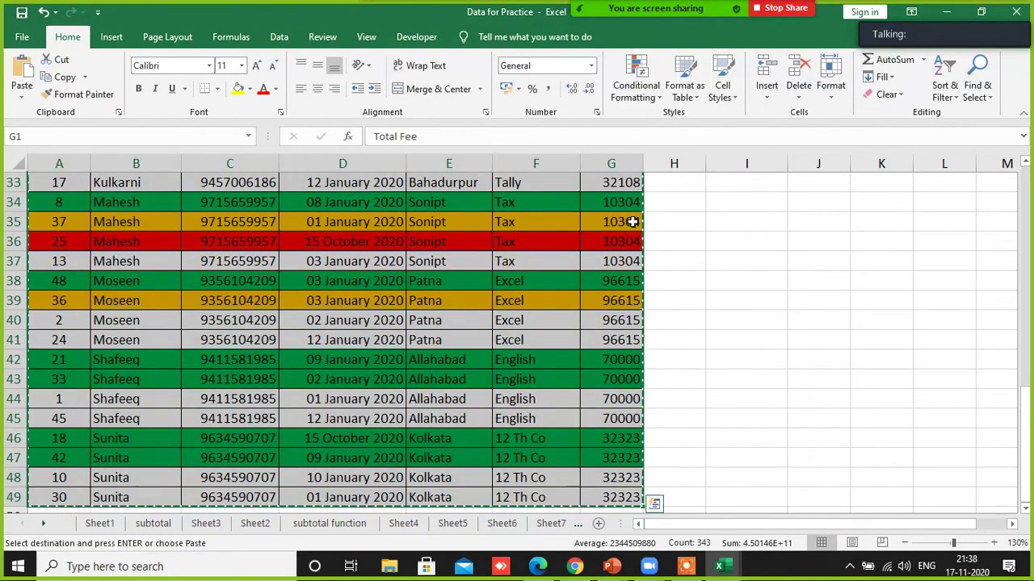
- Paste the copied table into Sheet1 of Book1 starting at cell A1
key("ctrl+Tab")
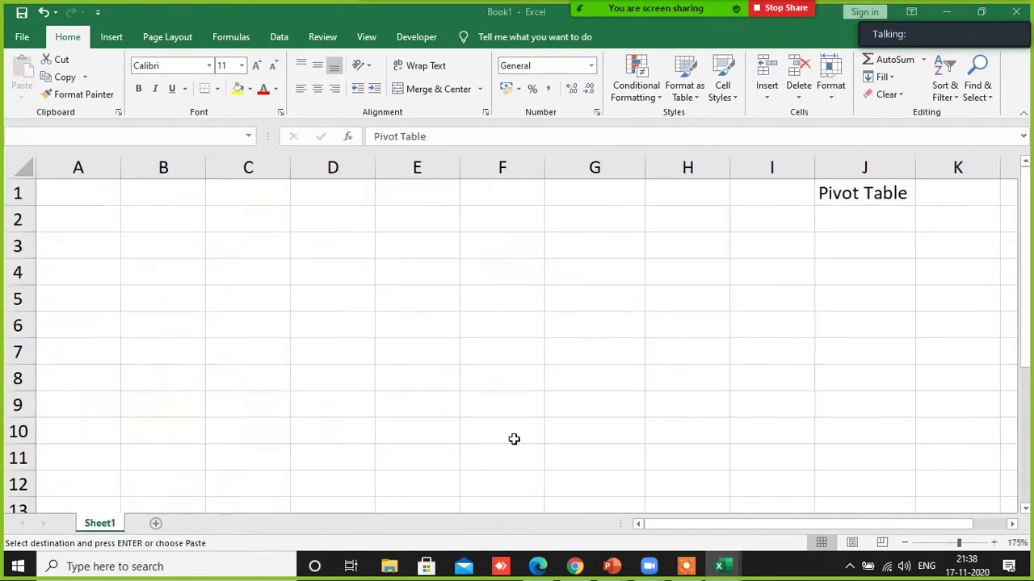
left_click(100, 189)
key("ctrl+v")
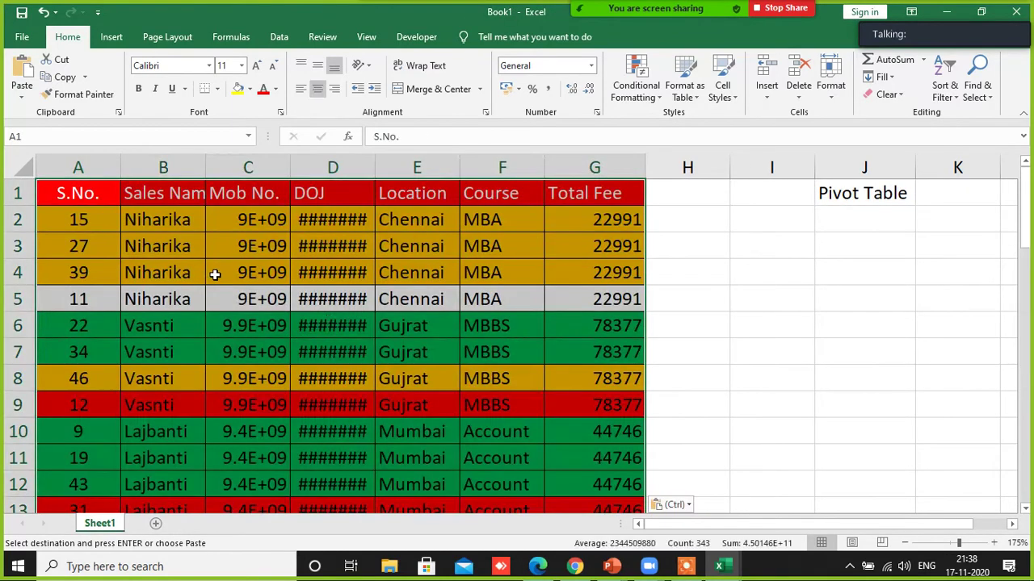
- Autofit the widths of the DOJ and Mob No. columns in the pasted table
left_click(390, 321)
double_click(375, 168)
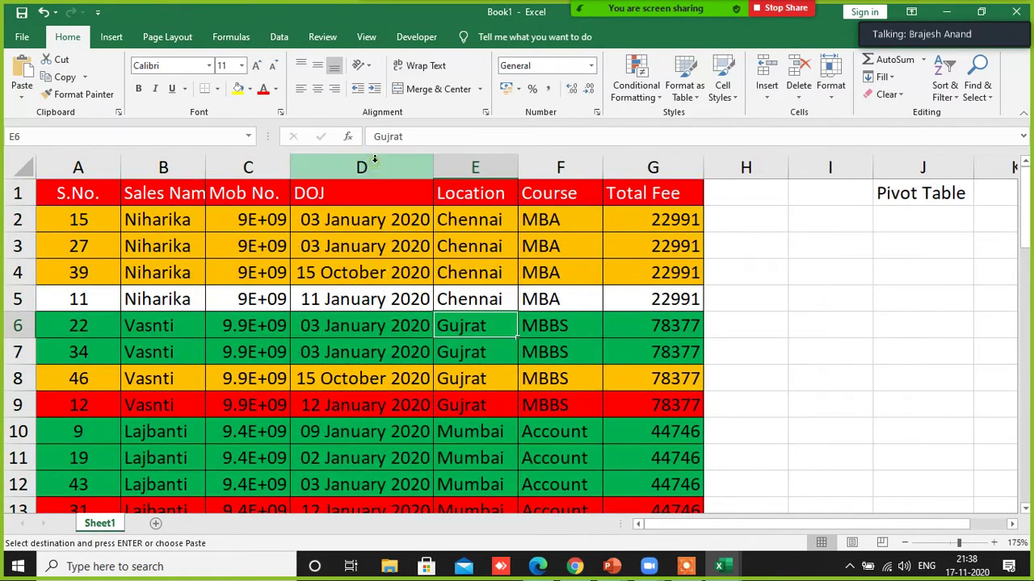
left_click(777, 353)
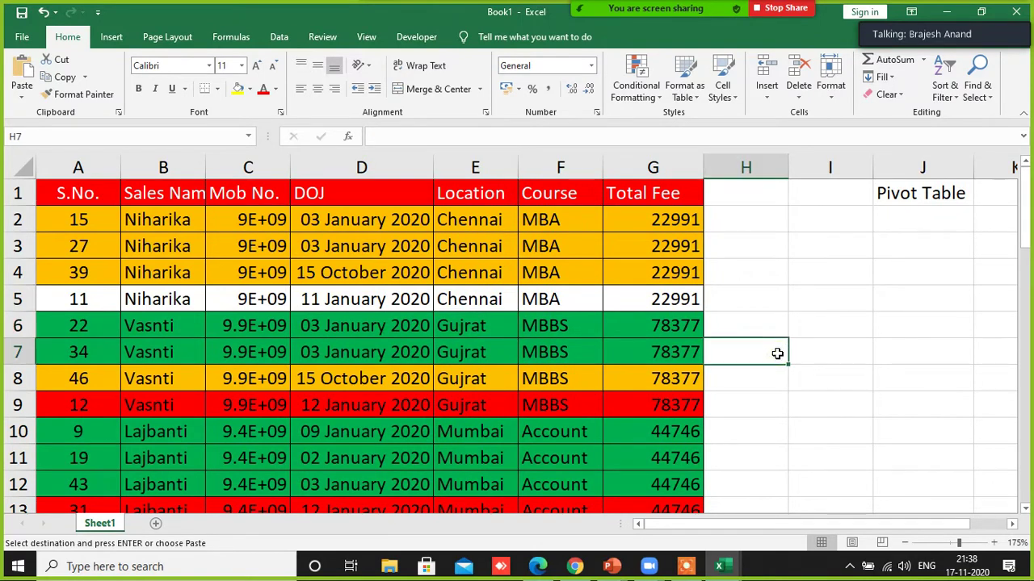
left_click(811, 327)
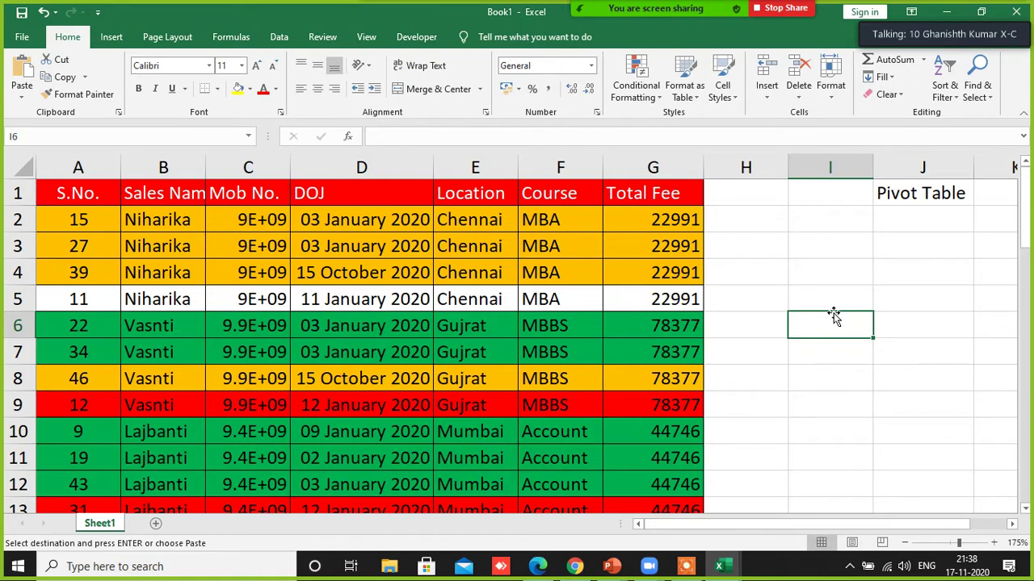
double_click(290, 167)
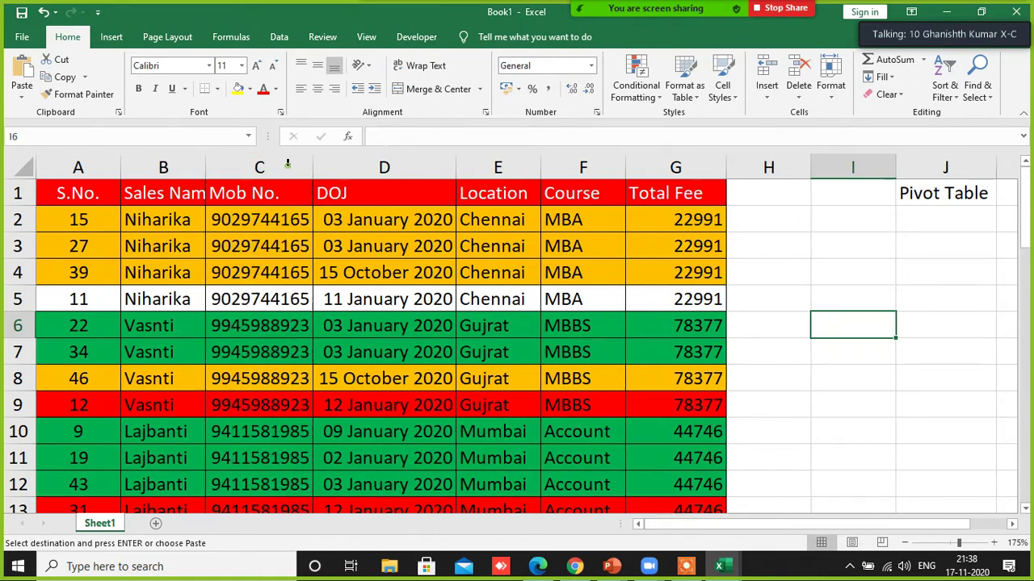
- Delete the entire Mob No. column from the pasted table
left_click(241, 175)
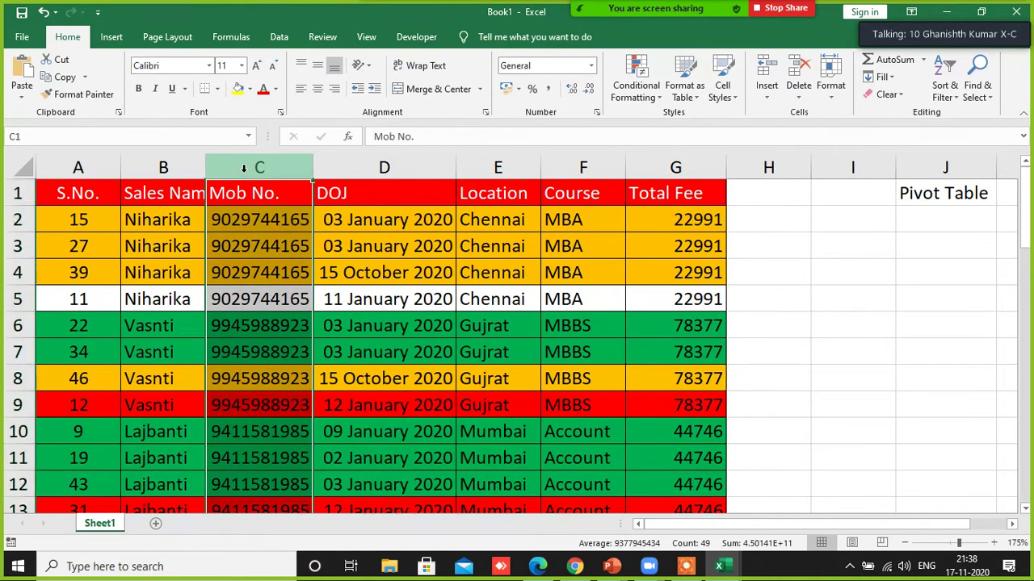
key("ctrl+minus")
left_click(791, 386)
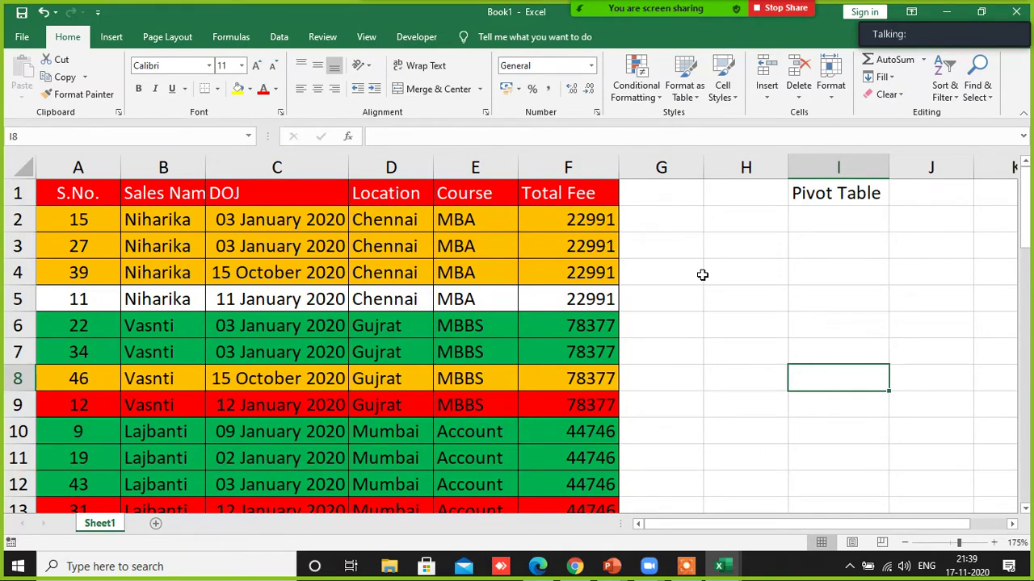
- Fill the "Pivot Table" heading cell I1 with the standard green color
scroll(784, 266, "down", 1, "ctrl")
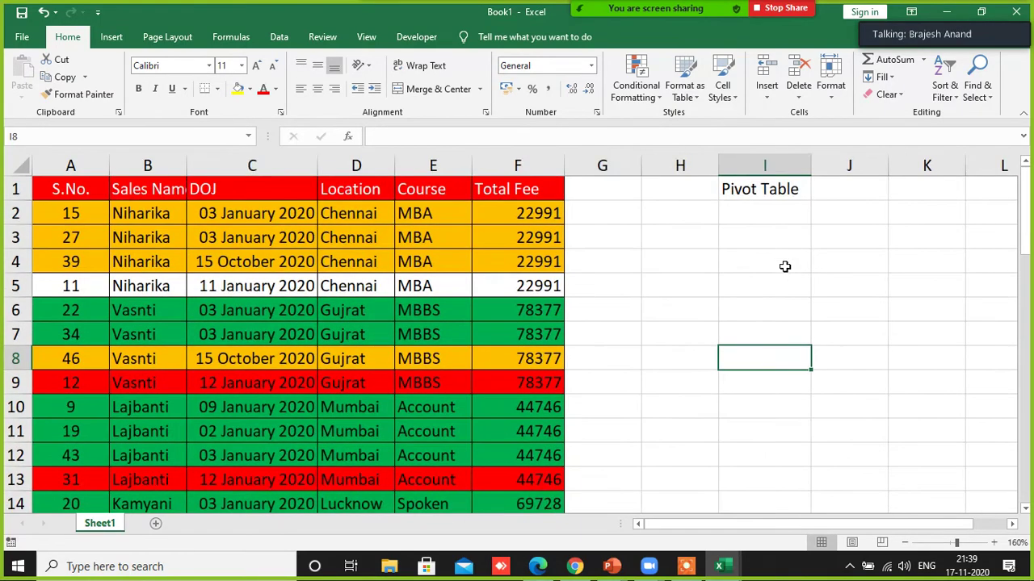
left_click(764, 194)
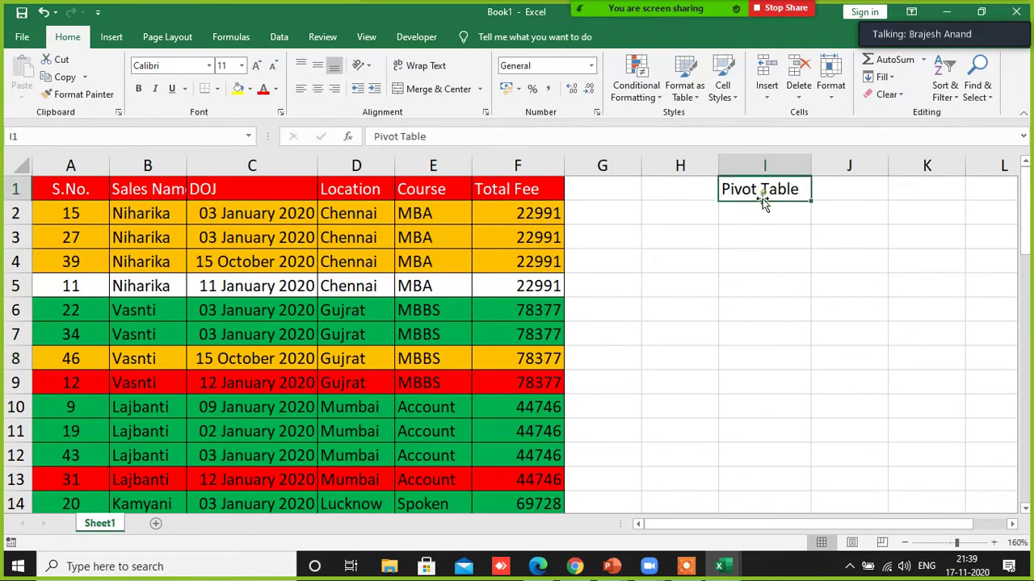
left_click(250, 91)
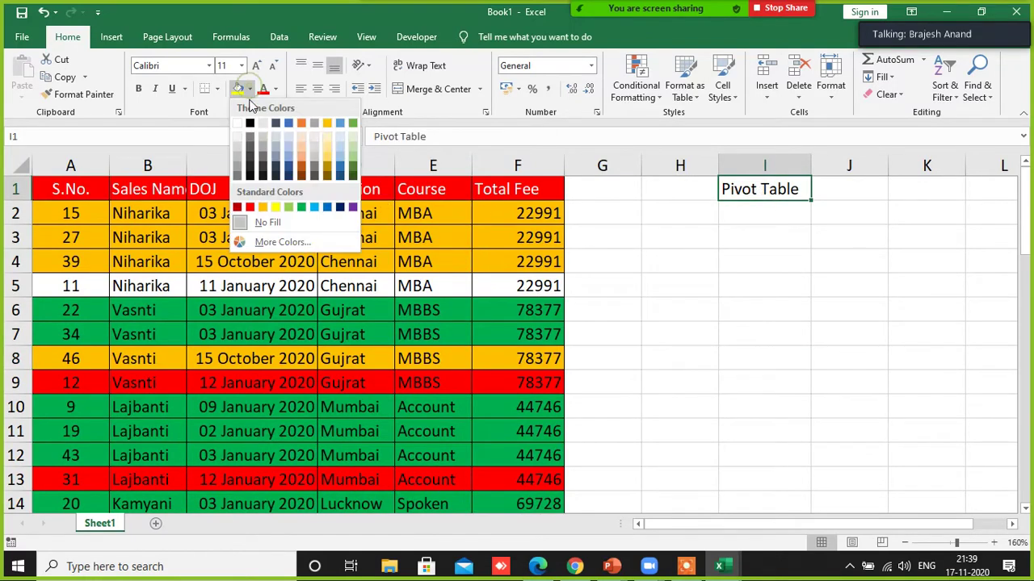
left_click(301, 207)
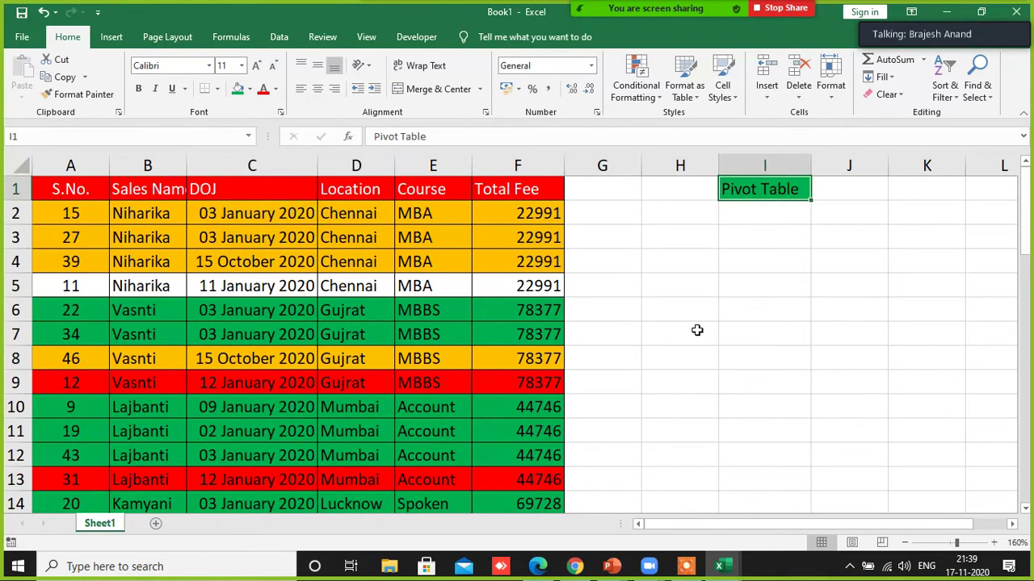
- Set the font color of the "Pivot Table" heading in I1 to white
left_click(275, 89)
left_click(263, 142)
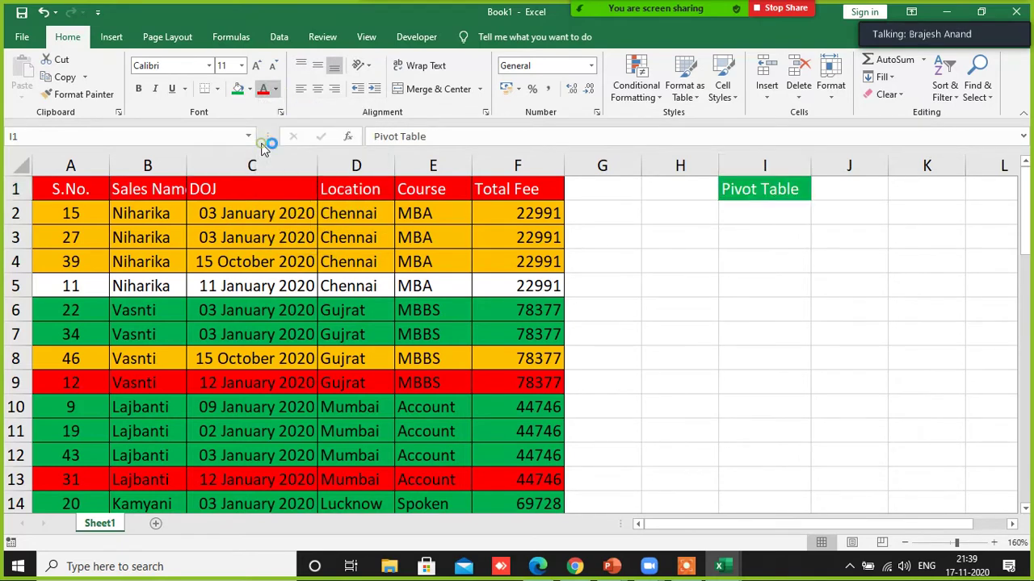
left_click(759, 306)
left_click(759, 184)
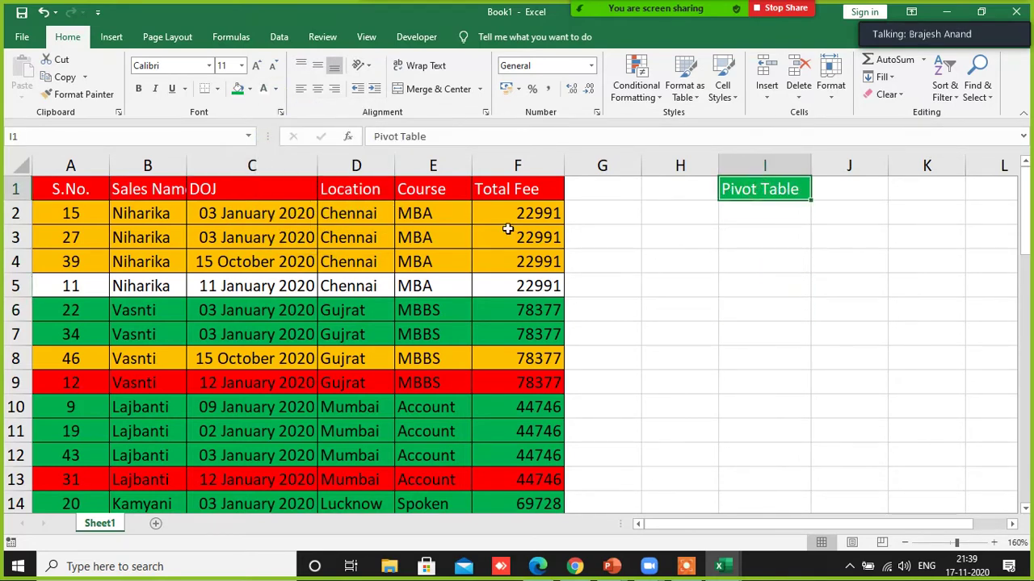
- Change the fill color of the "Pivot Table" heading cell I1 to the standard dark blue
left_click(249, 89)
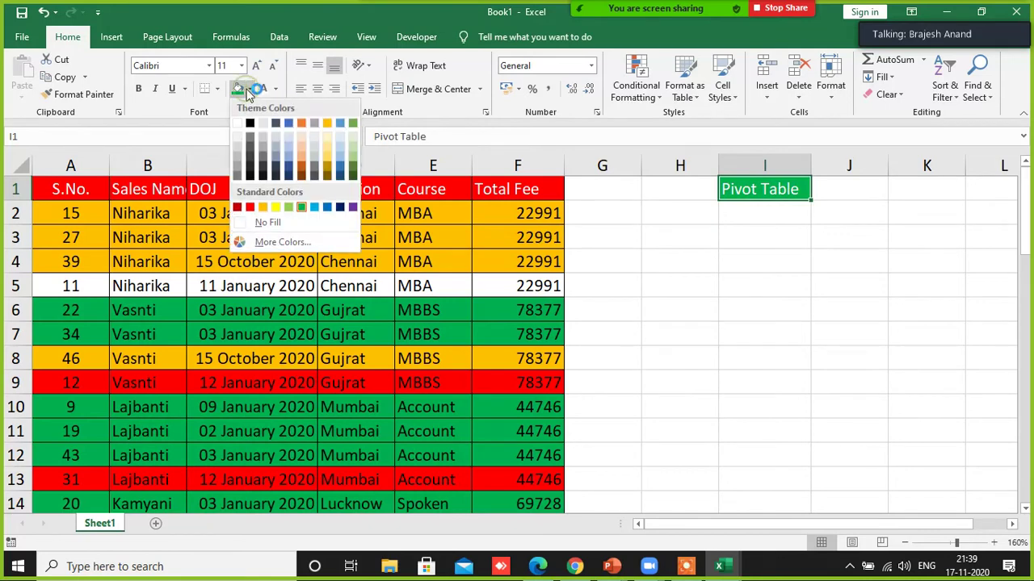
left_click(340, 208)
left_click(701, 266)
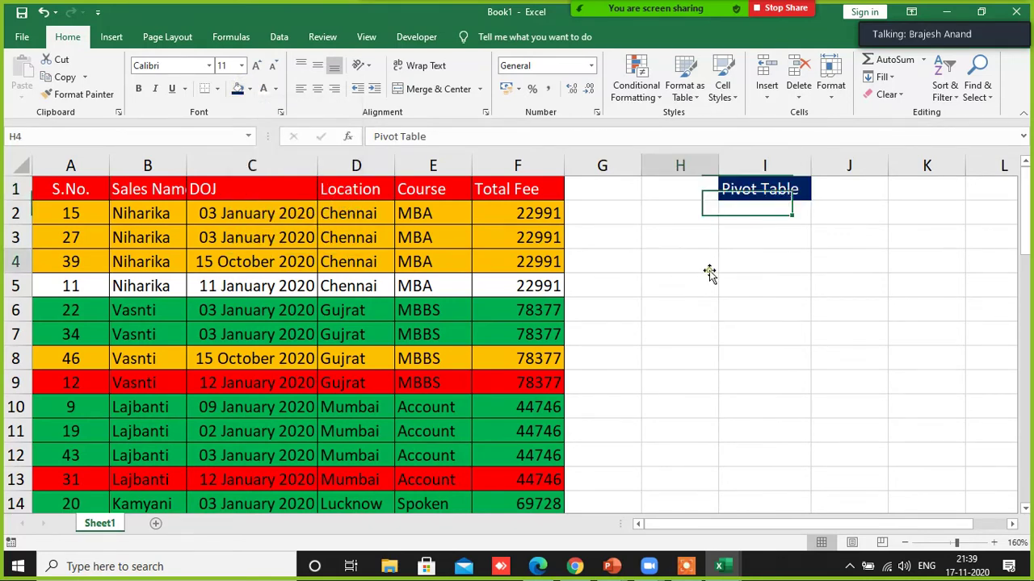
- Center the "Pivot Table" heading horizontally in cell I1
left_click(775, 198)
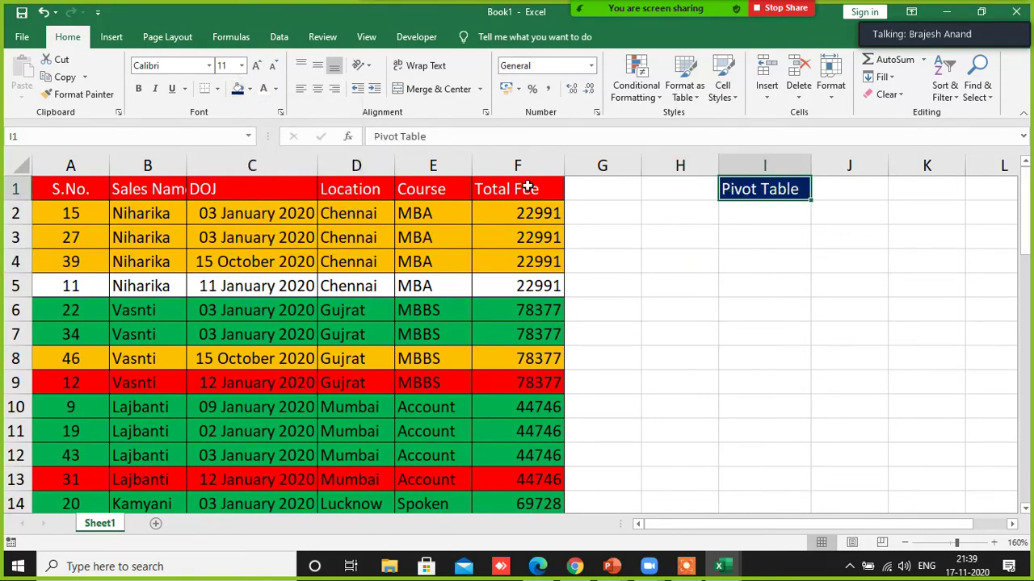
left_click(315, 89)
left_click(754, 267)
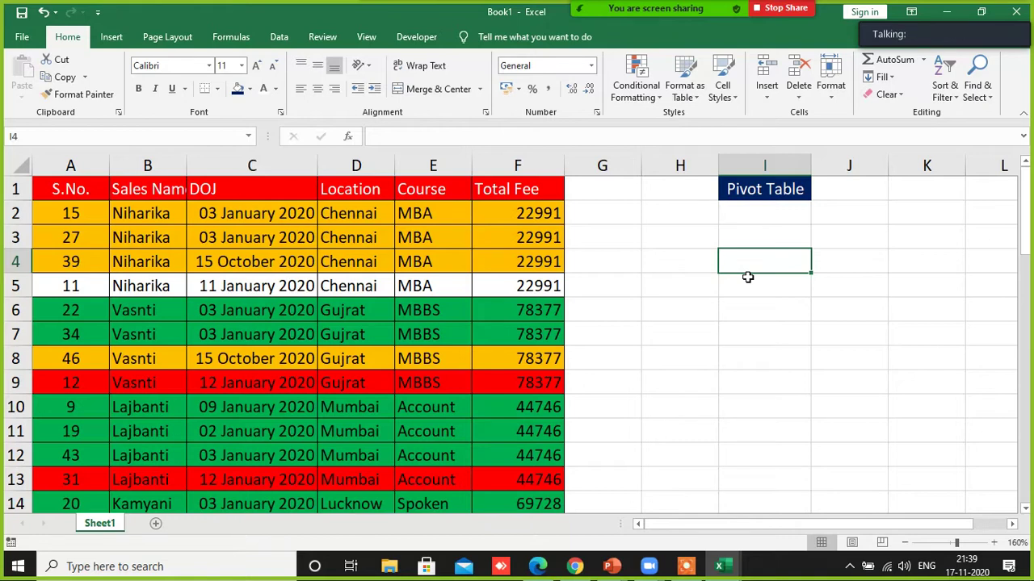
left_click(764, 189)
left_click(755, 214)
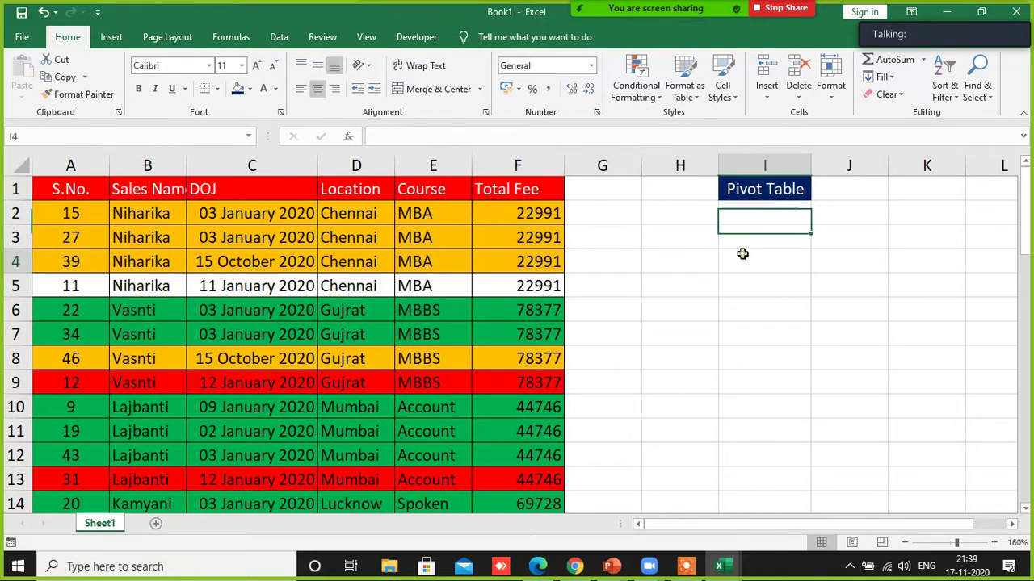
left_click(743, 257)
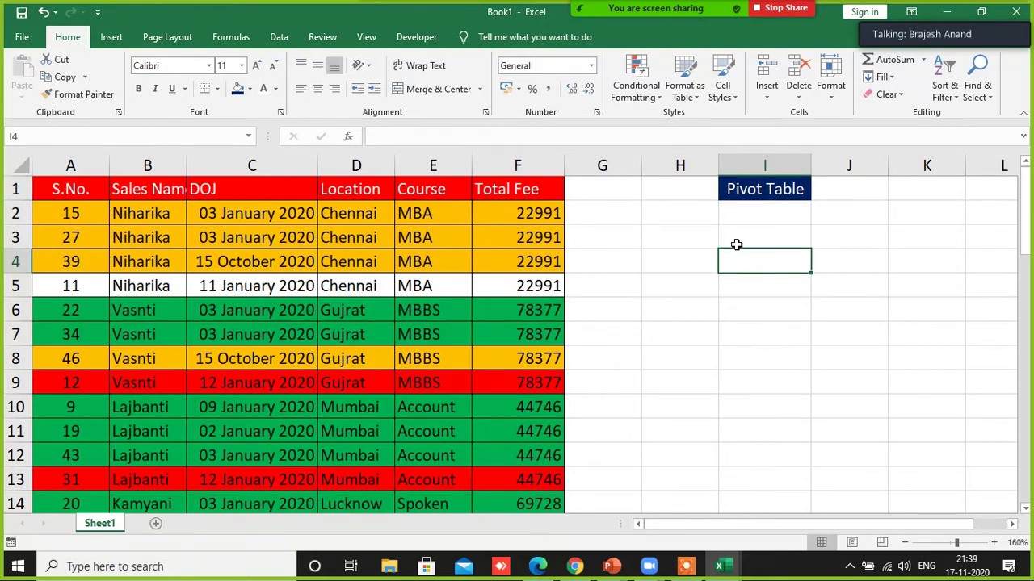
- Enter the label "process" in cell I3 below the "Pivot Table" heading
left_click(736, 245)
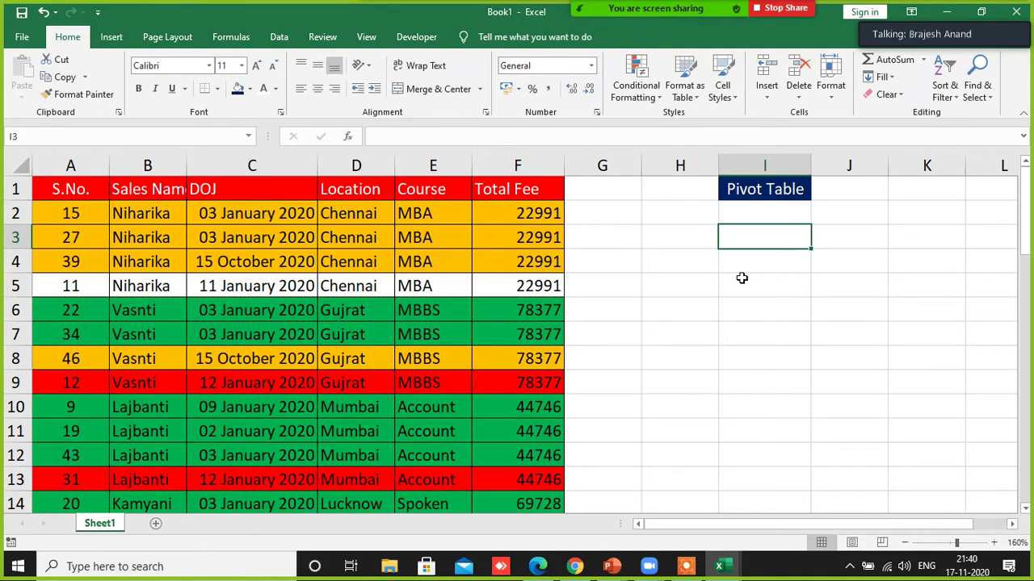
type("process")
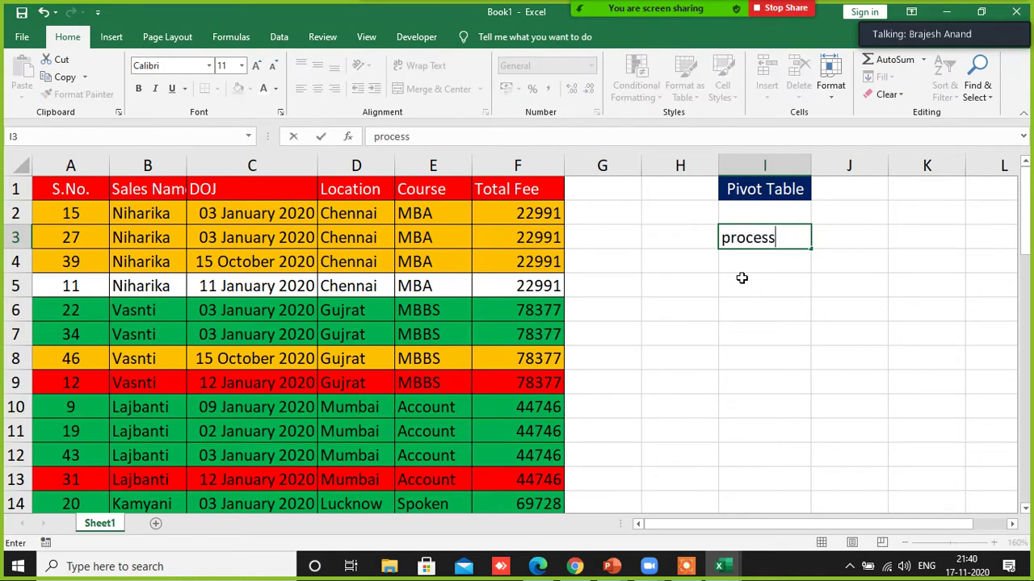
key("Return")
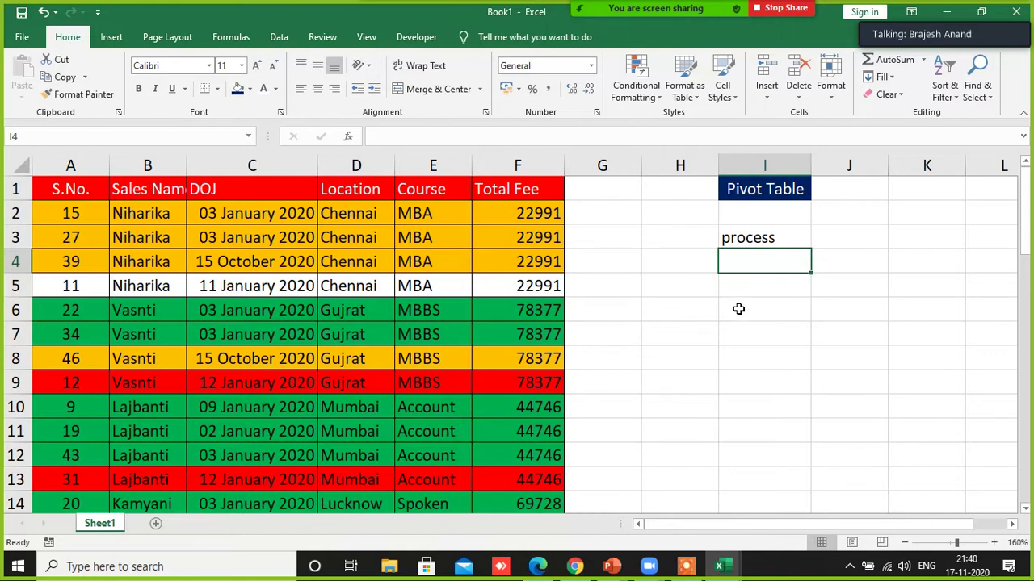
- Enter the note "select whole data - insert - pt - ok" in cell I4
type("select ")
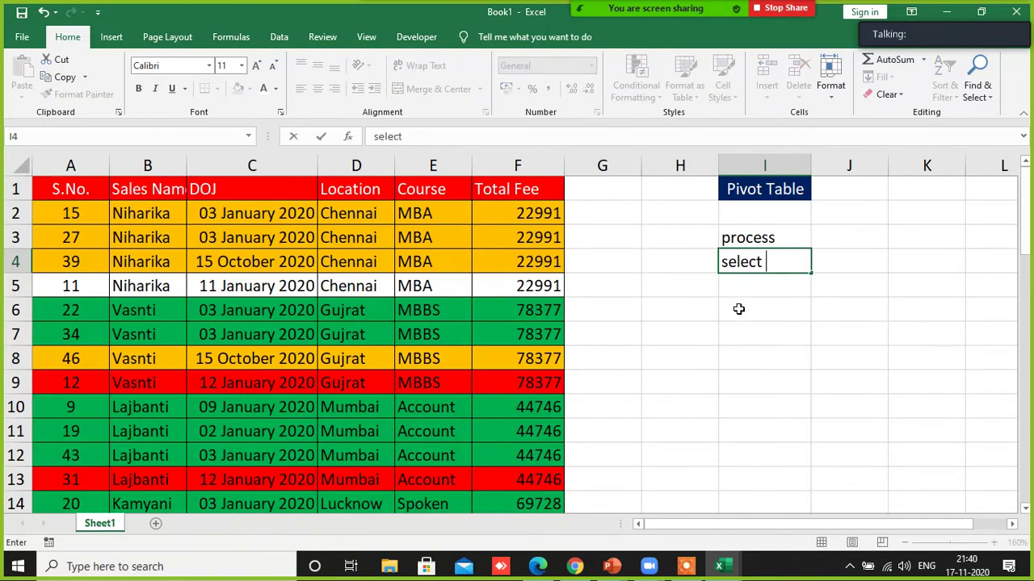
type("whole d")
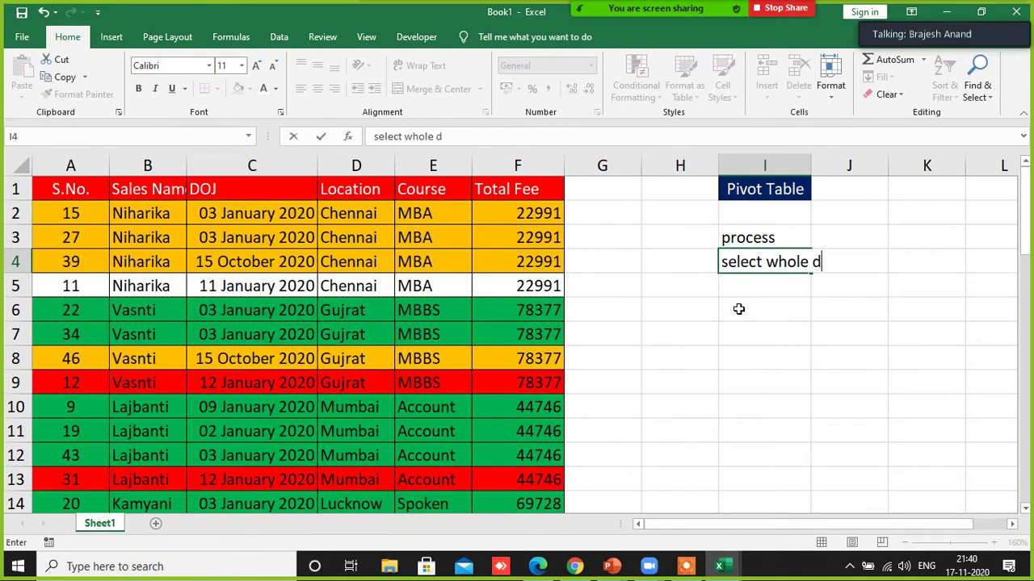
type("ata - inser")
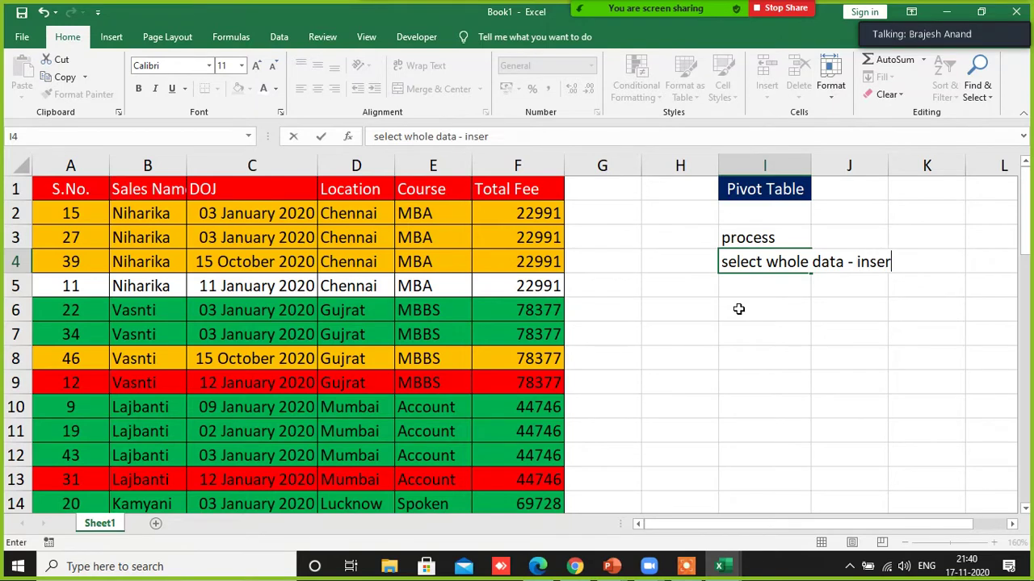
type("t - pt")
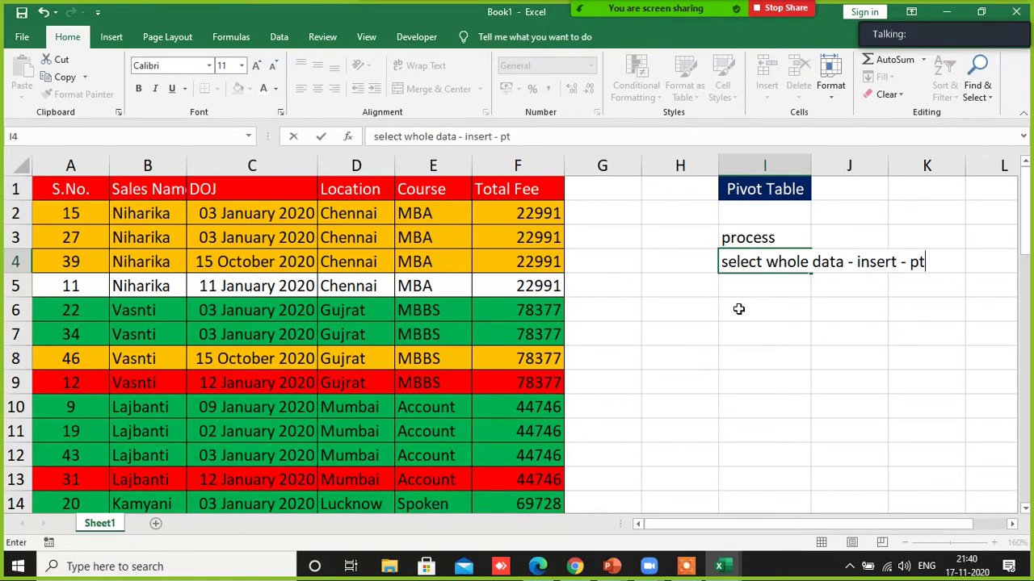
type(" - ok")
key("Return")
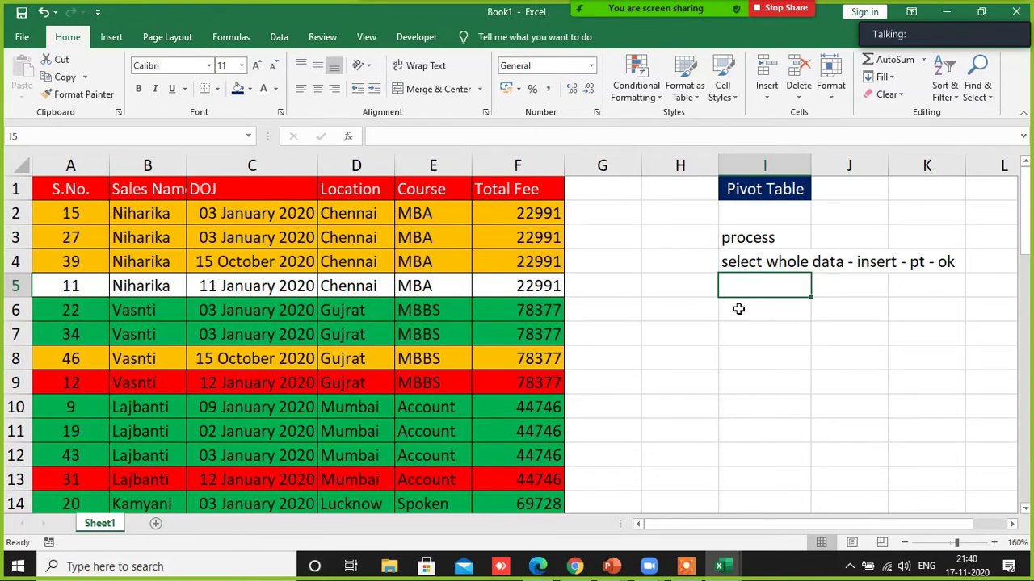
- Create a PivotTable from the whole sales table, Sheet1 range A1:F49, on a new worksheet
left_click(507, 189)
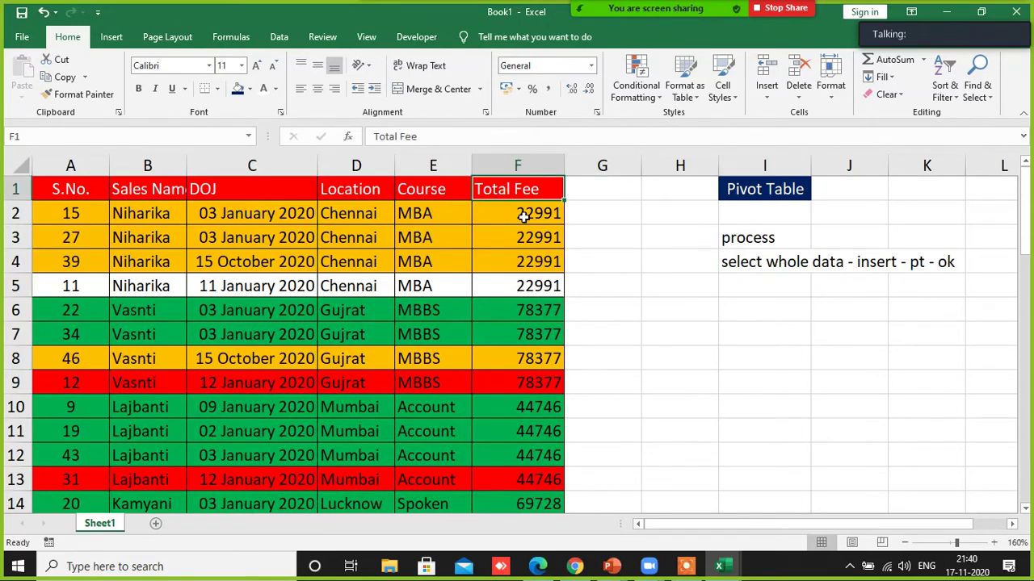
key("ctrl+shift+Left")
key("ctrl+shift+Down")
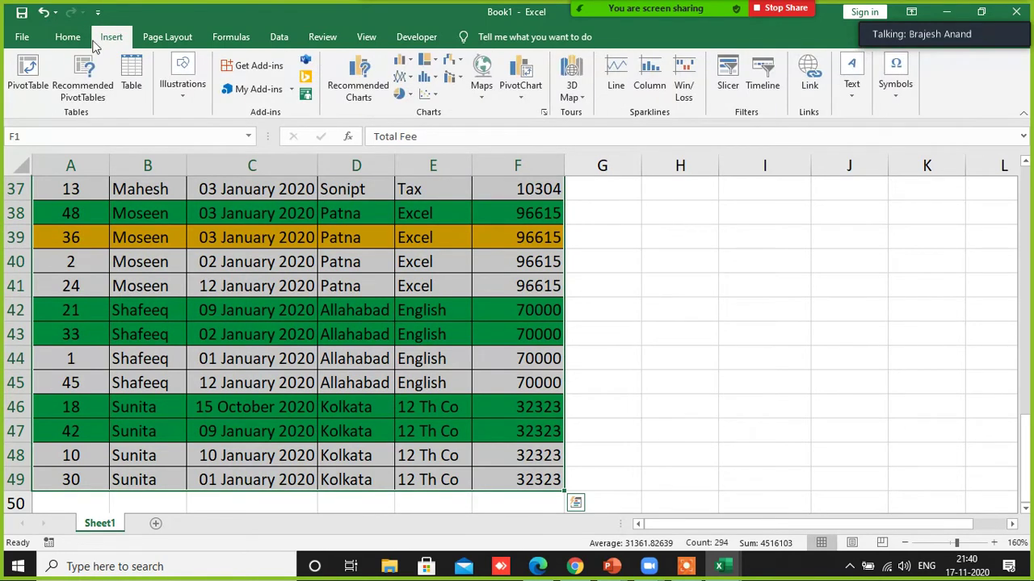
left_click(29, 71)
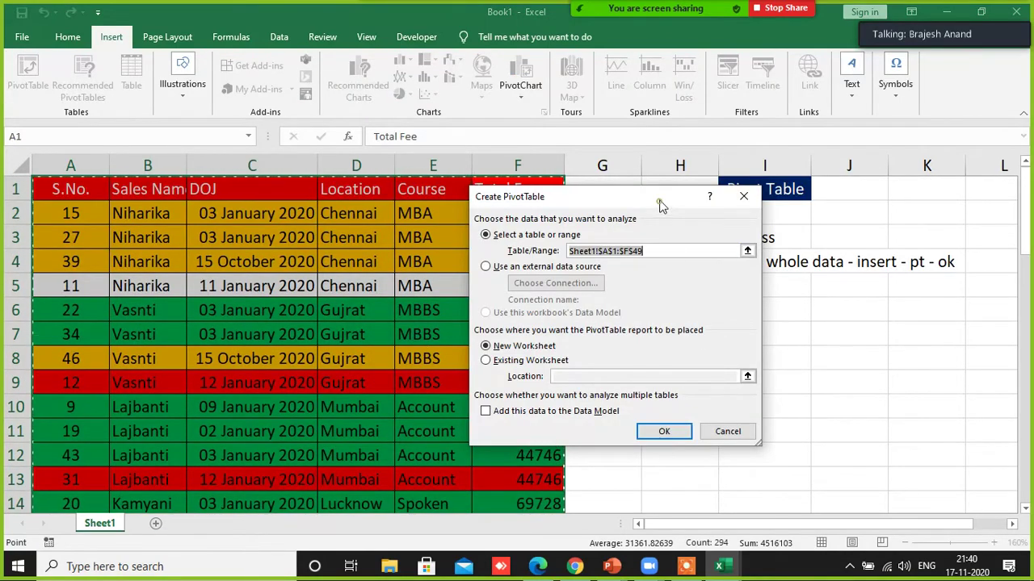
left_click_drag(661, 206, 468, 237)
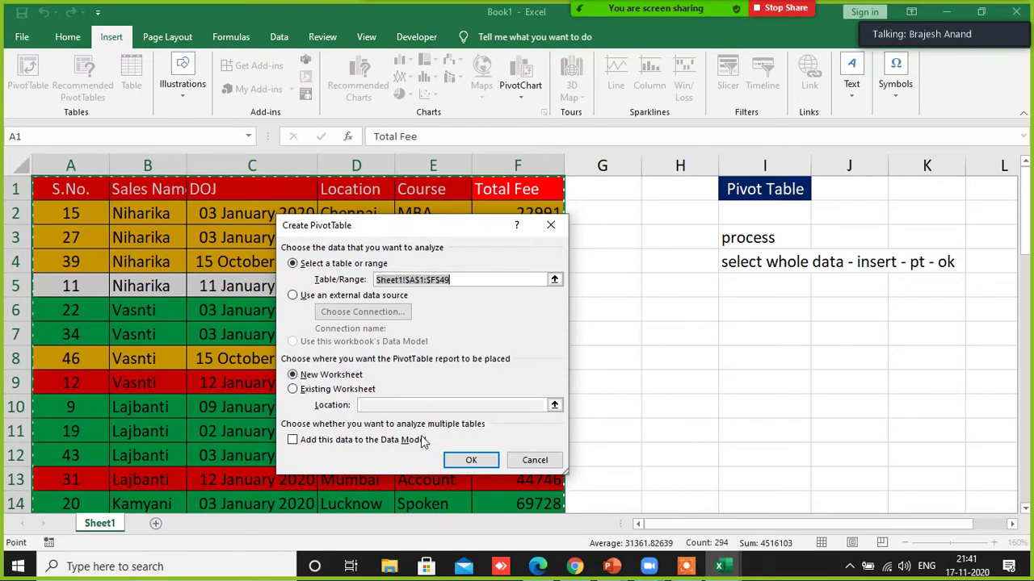
left_click(471, 460)
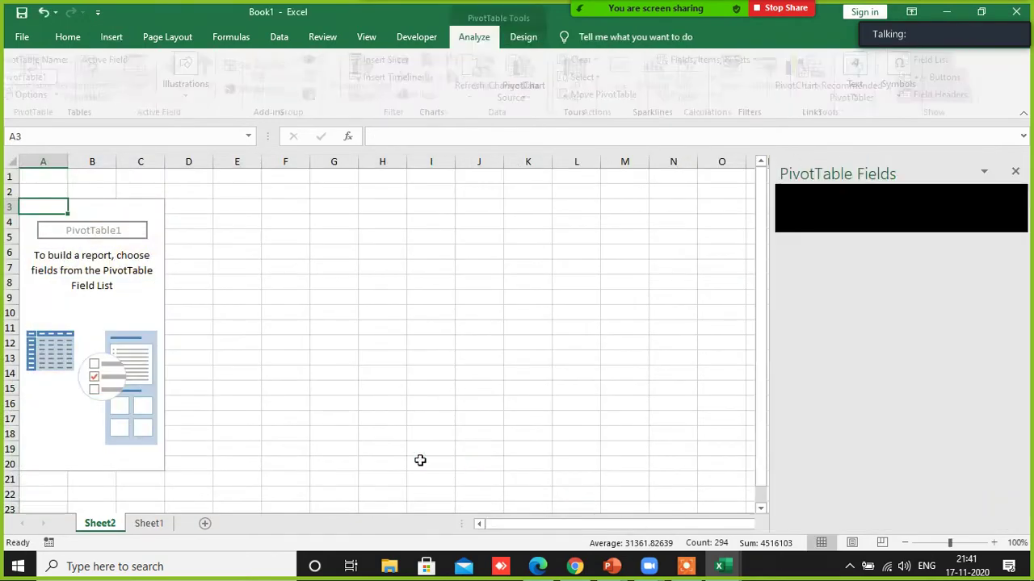
- Rename the sales data sheet Sheet1 as Data and the pivot table sheet Sheet2 as PT
left_click(148, 524)
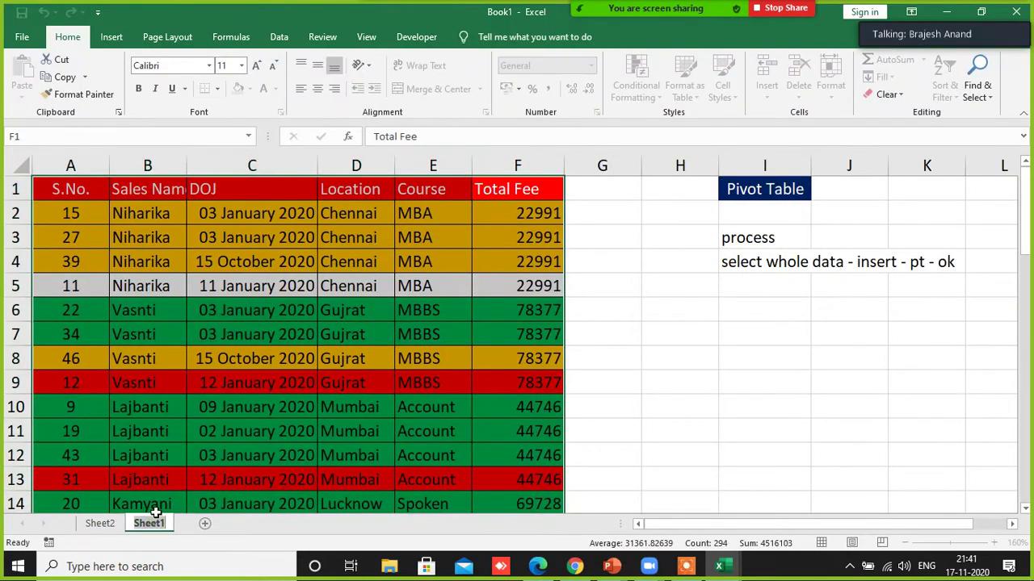
type("Data")
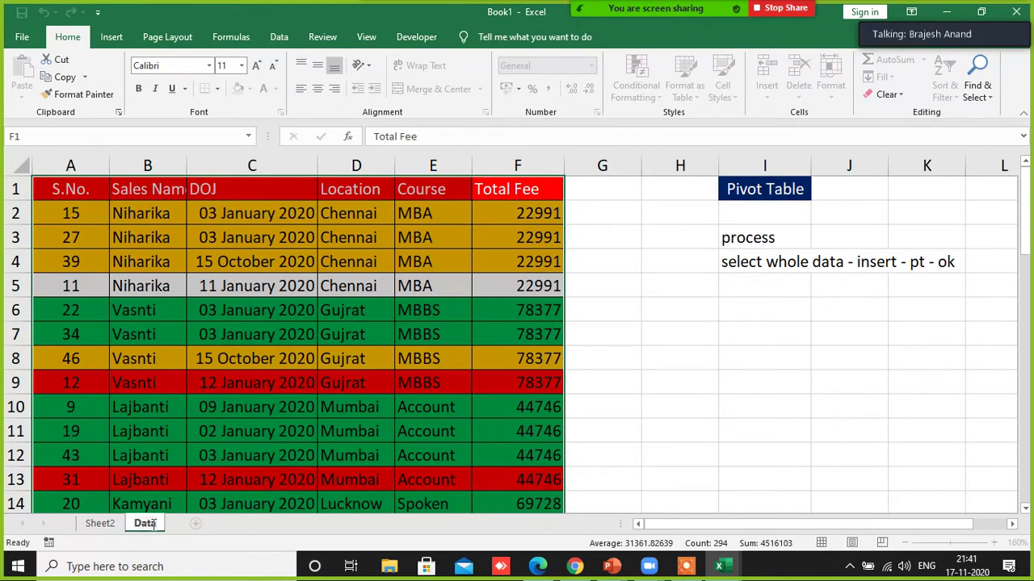
left_click(101, 524)
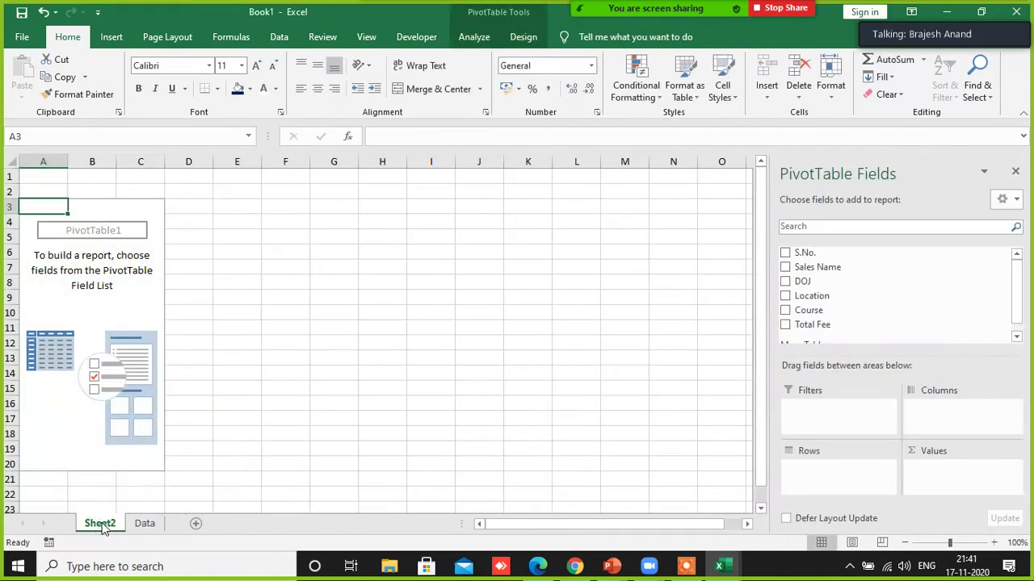
double_click(100, 524)
type("PT")
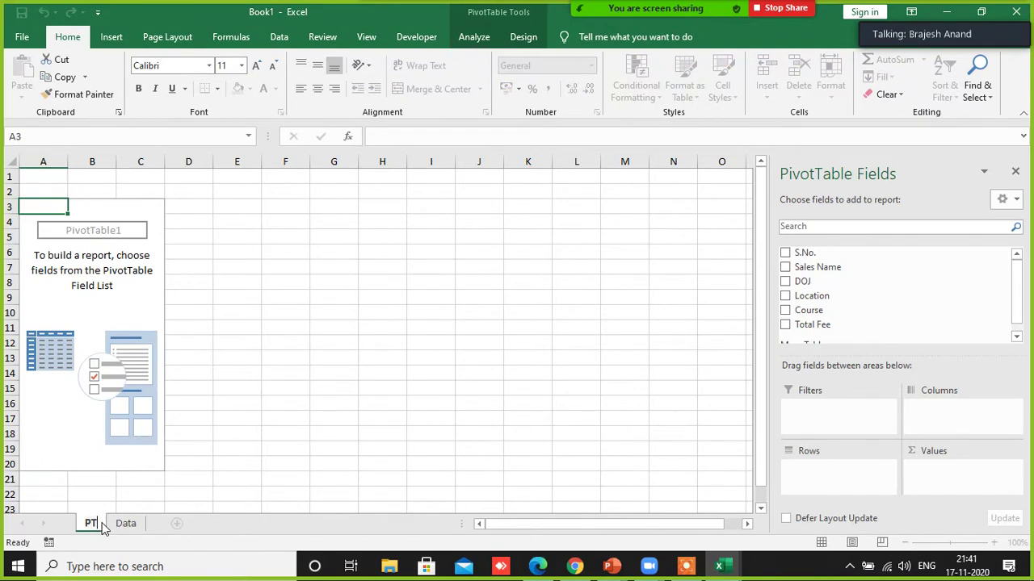
left_click(289, 386)
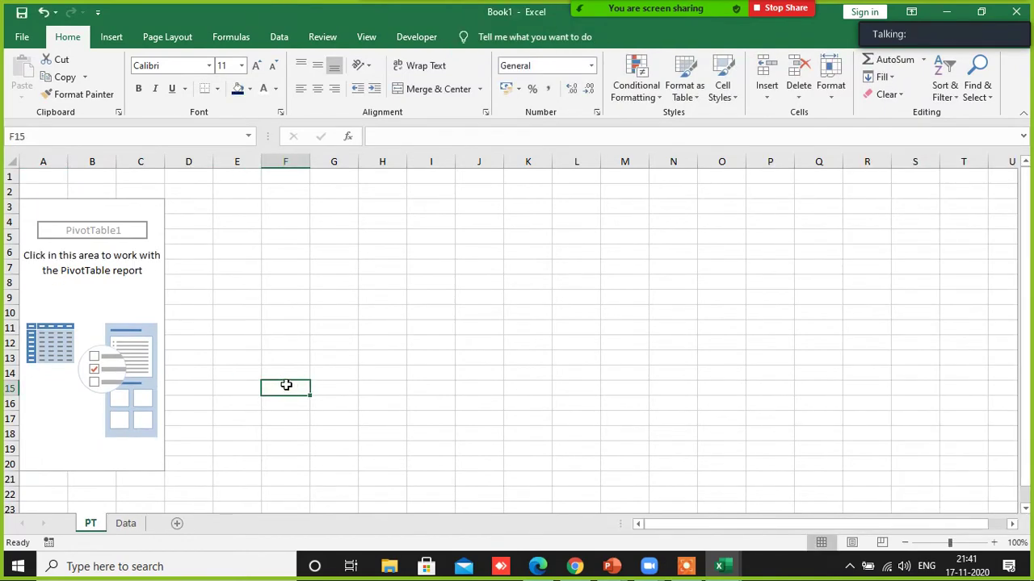
- Create a second PivotTable from range A1:F49 of the Data sheet on another new worksheet
left_click(125, 523)
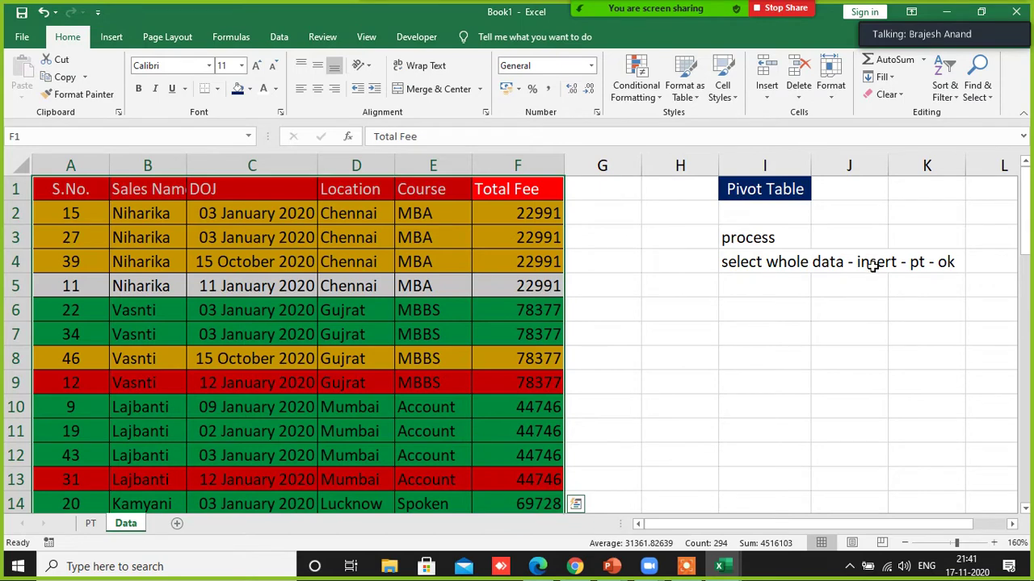
left_click(122, 40)
left_click(24, 71)
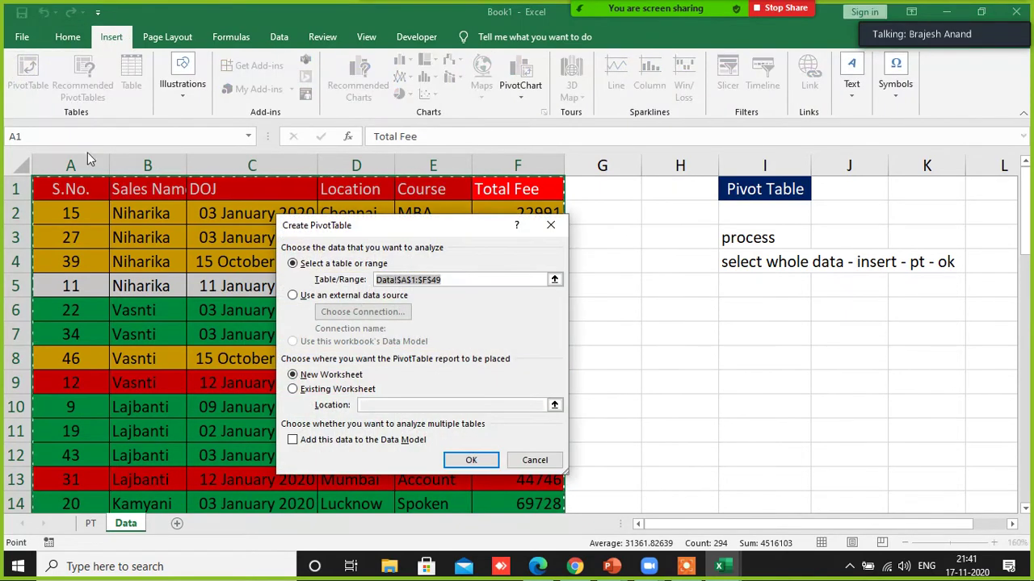
left_click(475, 460)
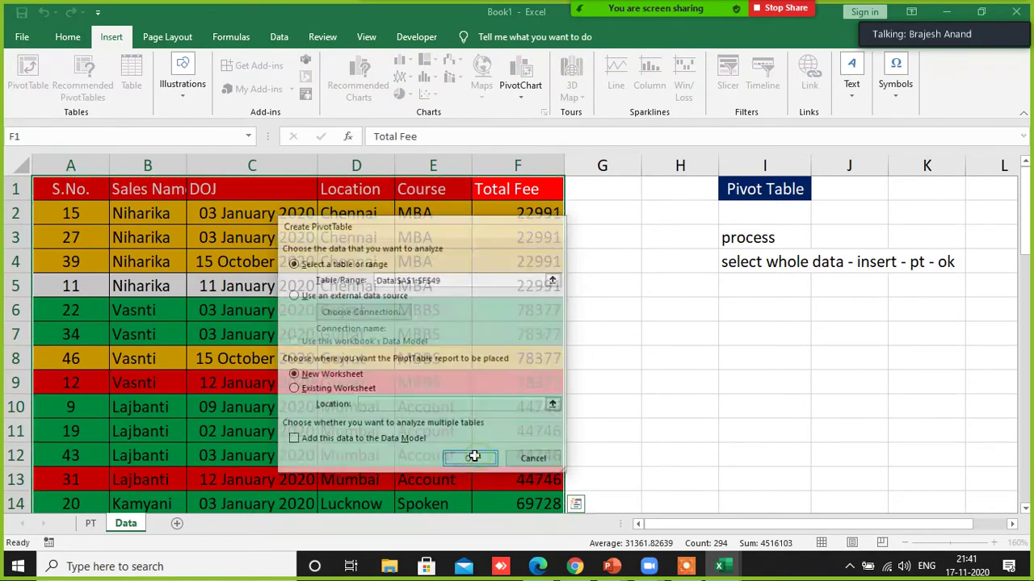
- Rename the second pivot table's sheet, Sheet3, as PT1
double_click(130, 524)
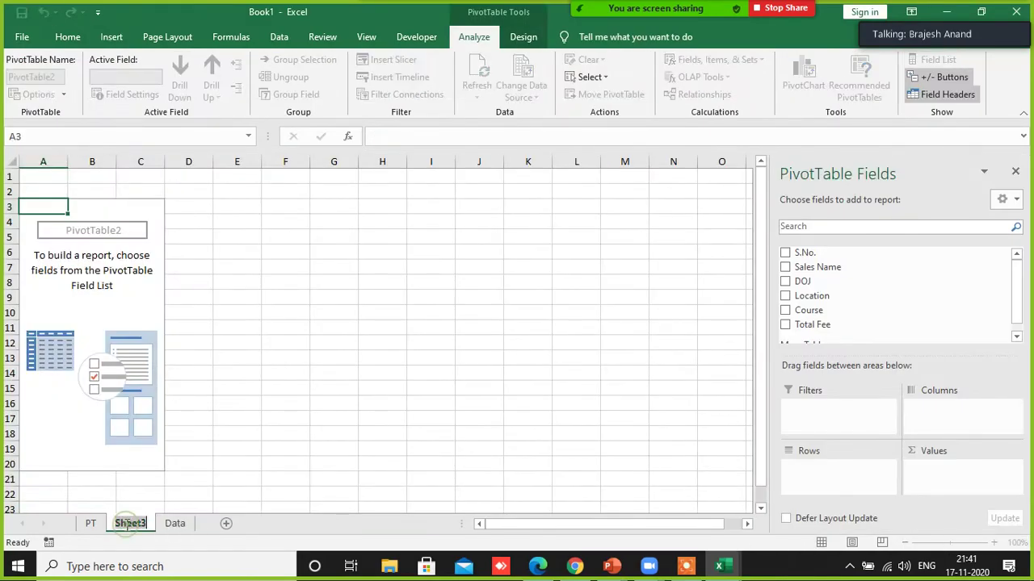
type("PT1")
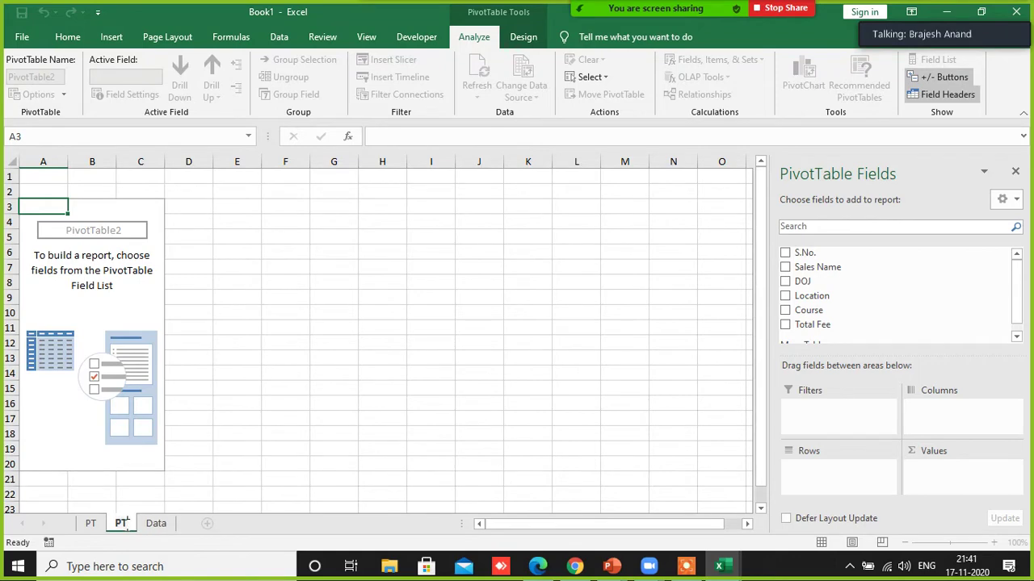
left_click(338, 333)
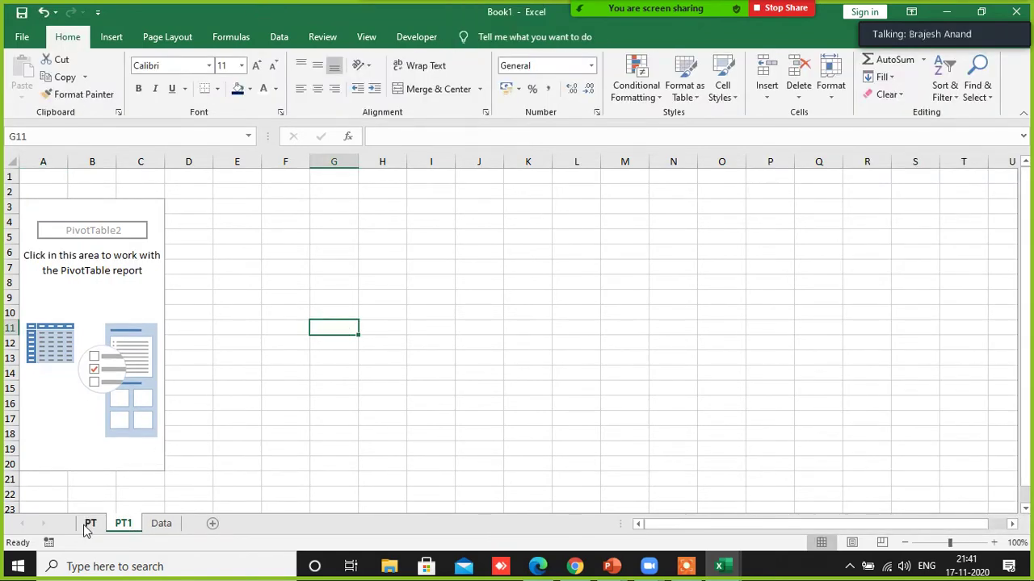
left_click(162, 524)
left_click(126, 525)
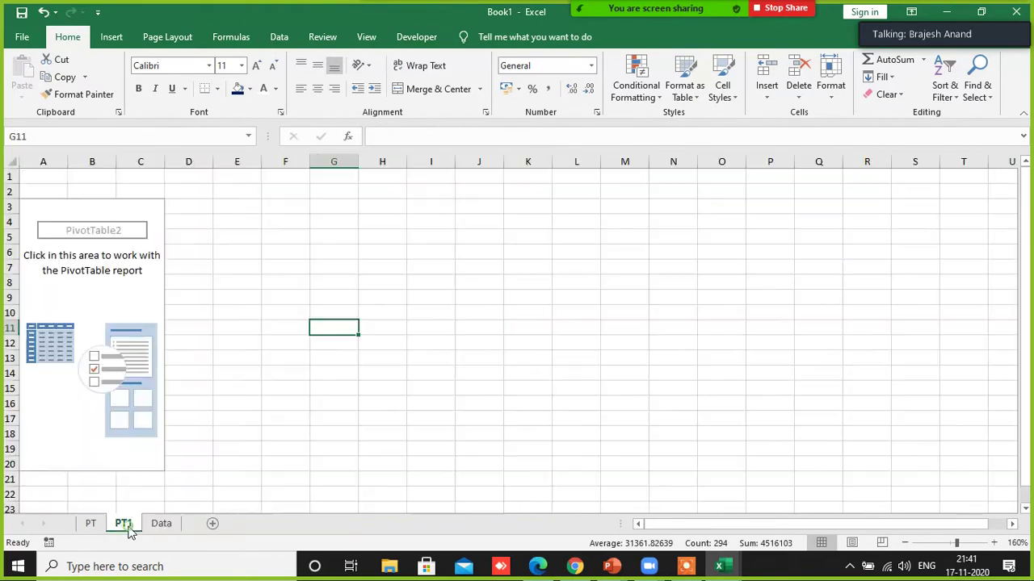
left_click(161, 524)
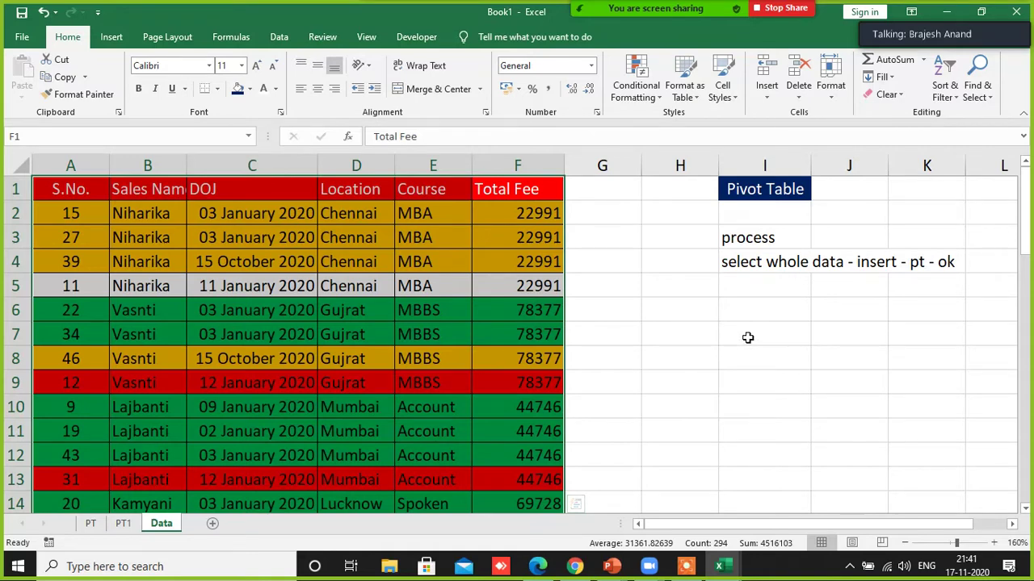
left_click(768, 191)
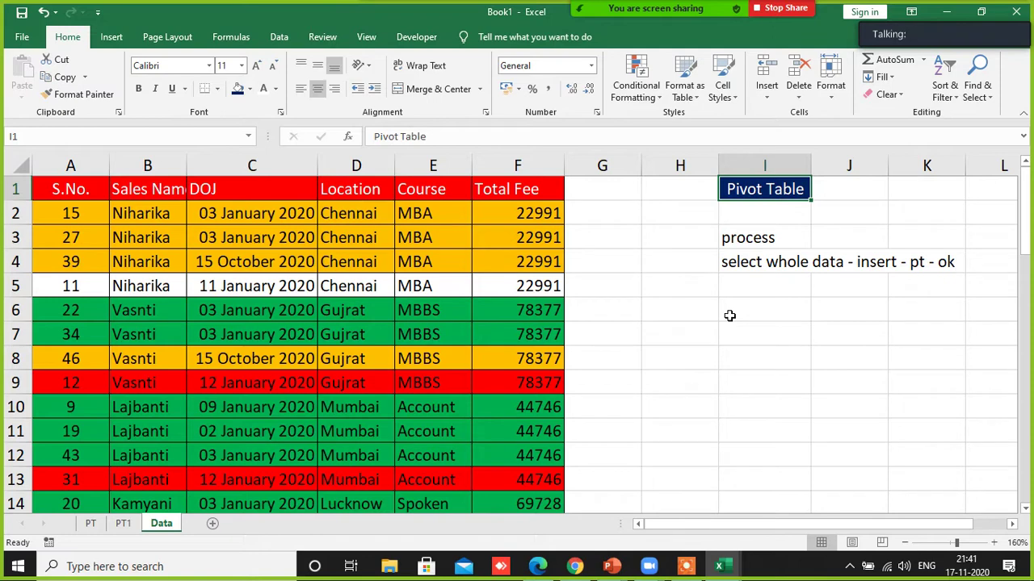
- Go to sheet PT1 and activate its empty PivotTable to display the PivotTable field list
left_click(123, 524)
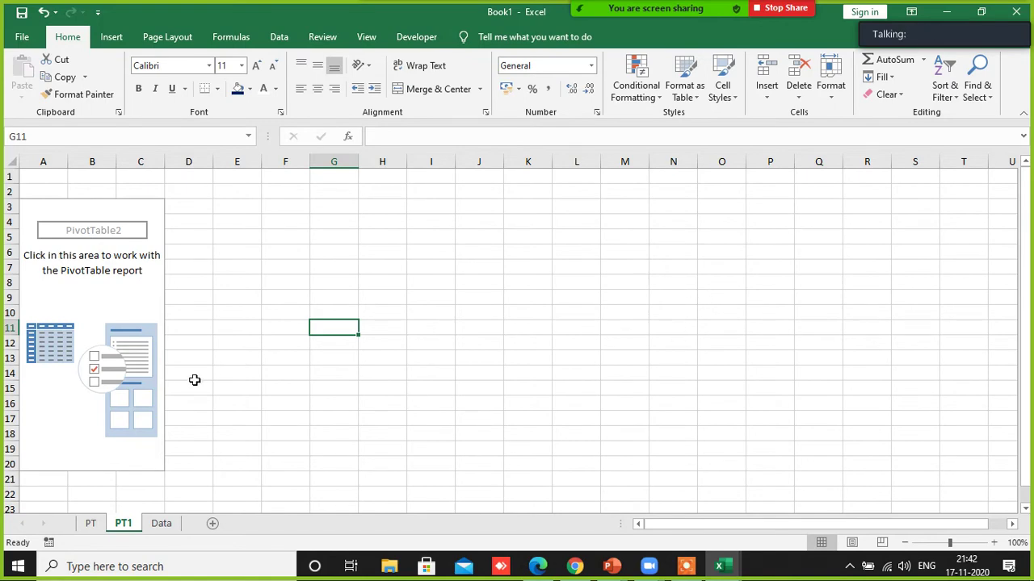
left_click(94, 299)
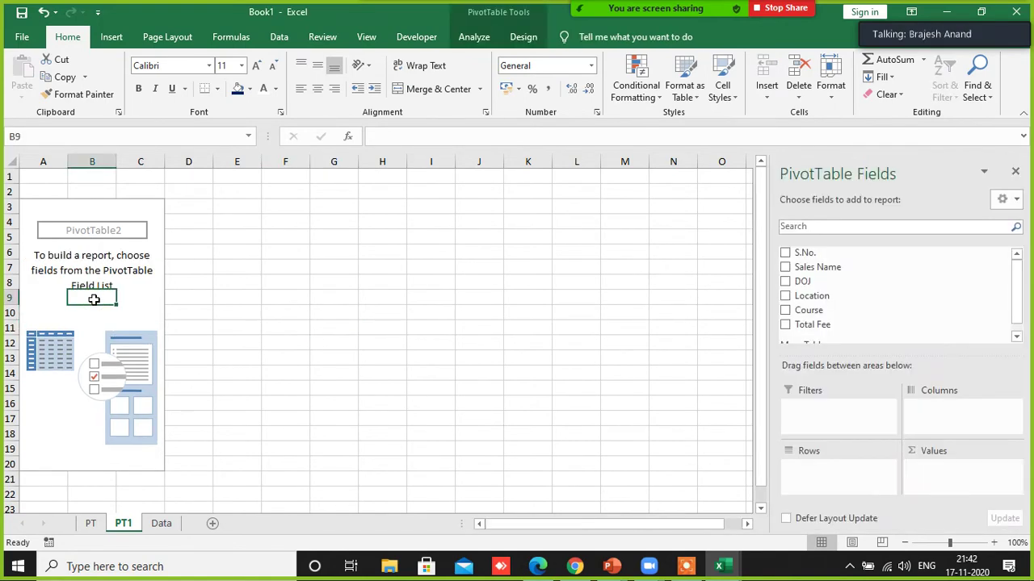
left_click(355, 329)
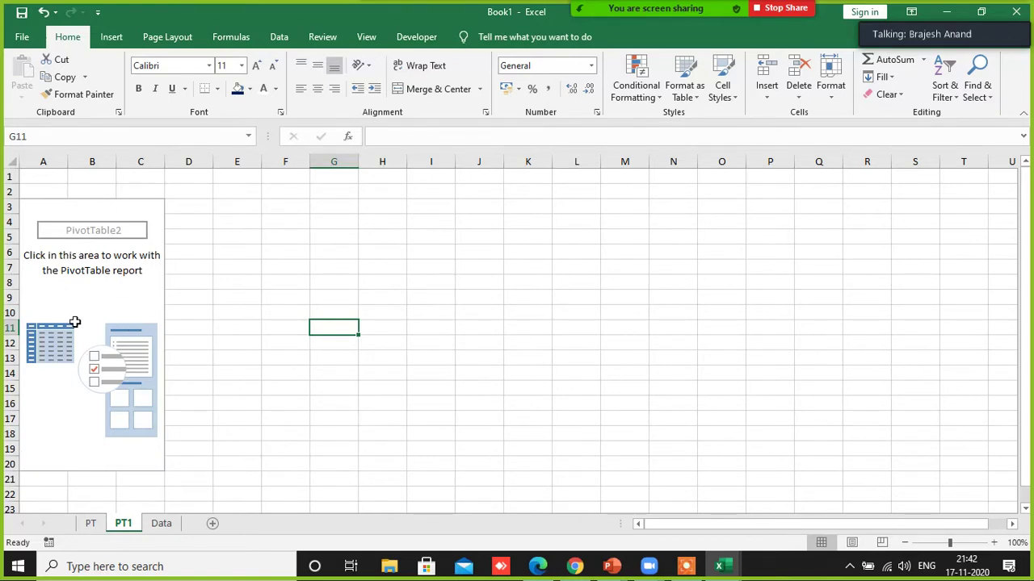
left_click(81, 299)
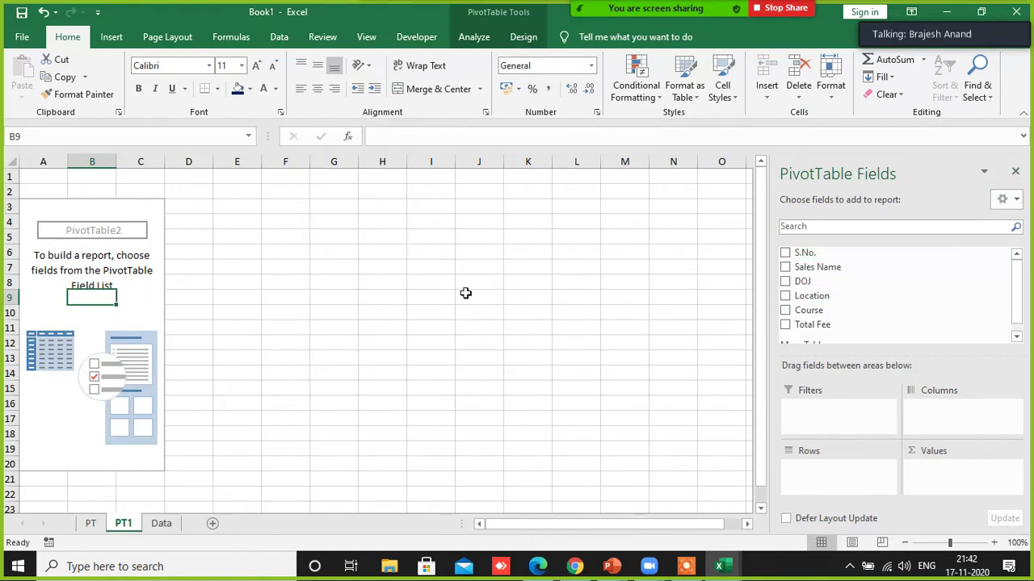
- Reactivate the empty PivotTable on sheet PT1 and compare its available fields with the column headers on the Data sheet
left_click(370, 301)
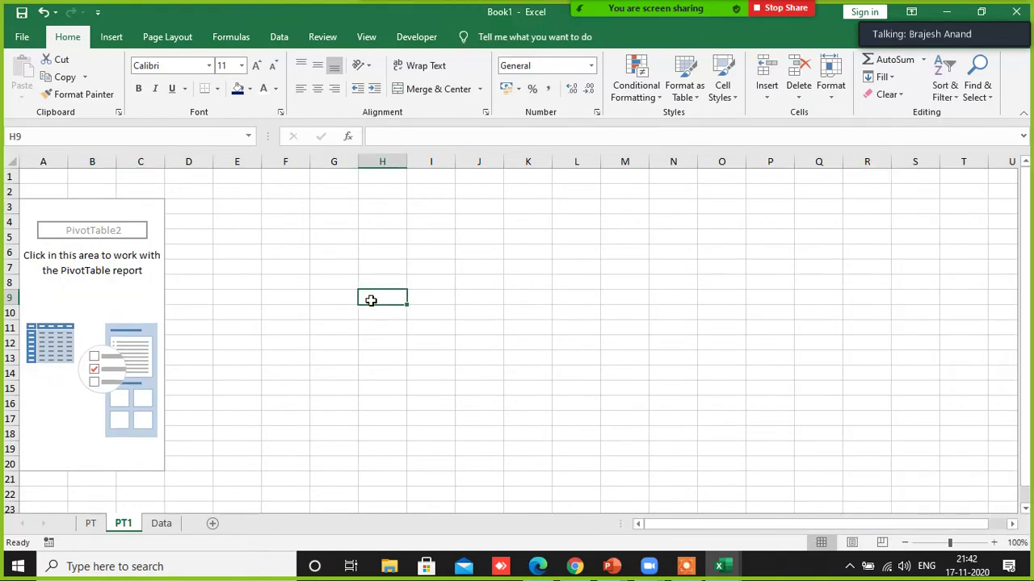
left_click(105, 296)
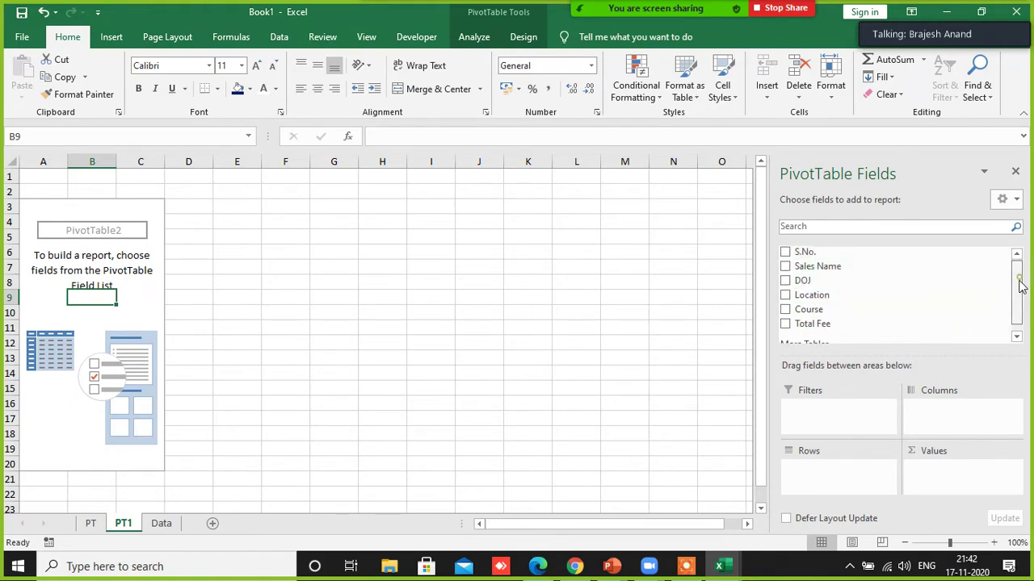
scroll(1019, 278, "down", 1)
scroll(1016, 275, "up", 1)
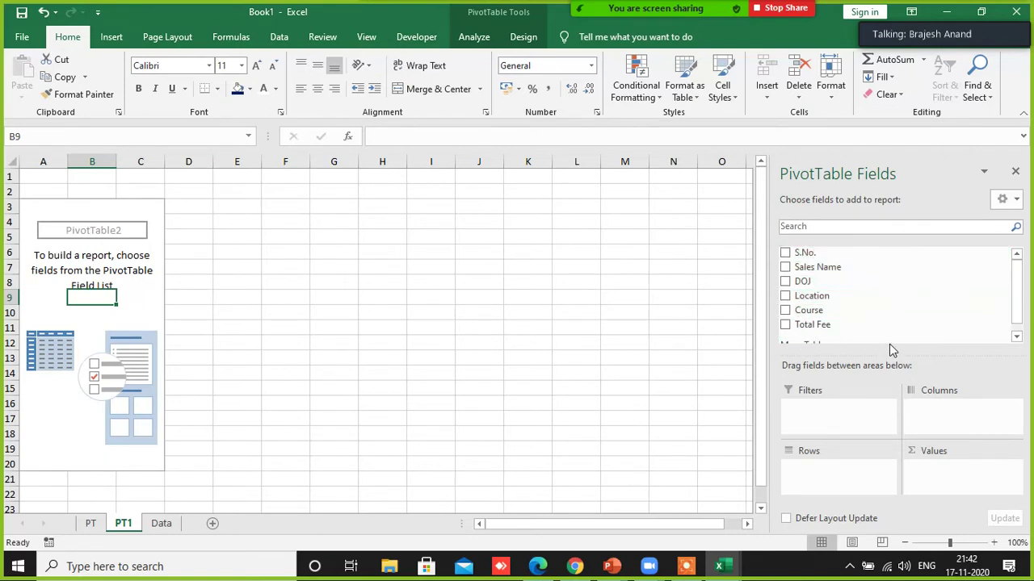
left_click(166, 525)
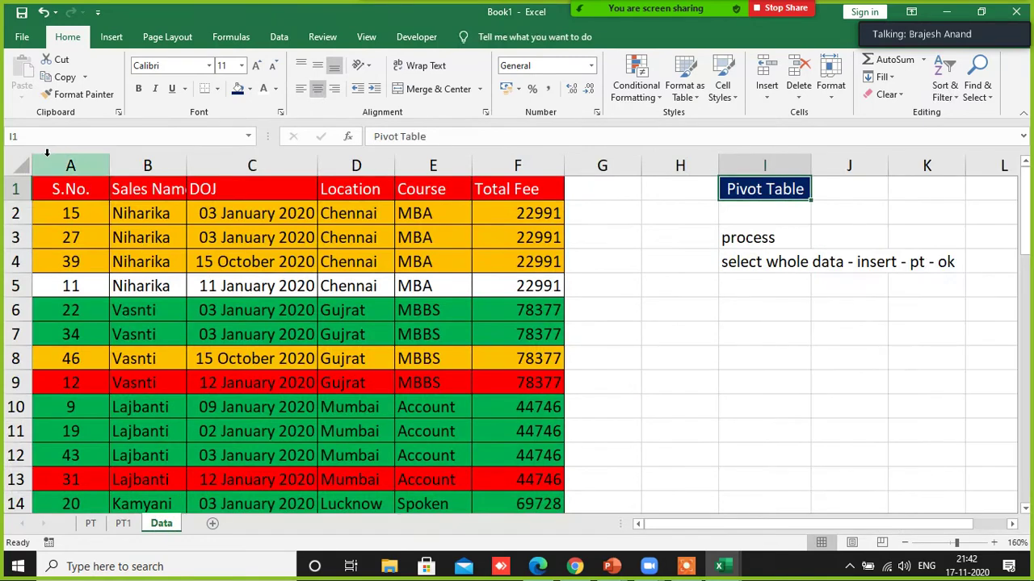
left_click(121, 525)
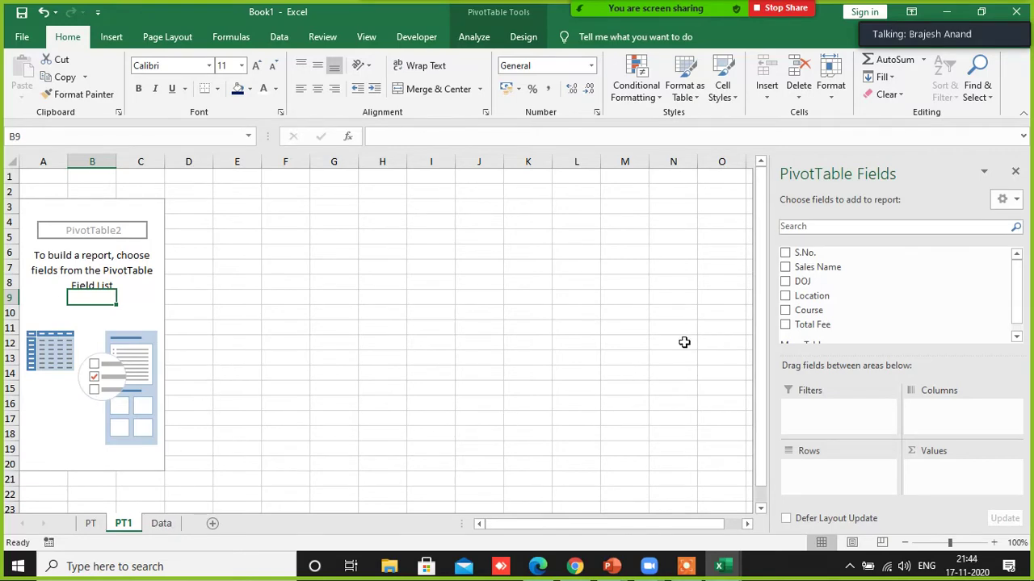
- Examine the repeated sales names and their Total Fee entries in the first rows of the Data sheet
left_click(162, 525)
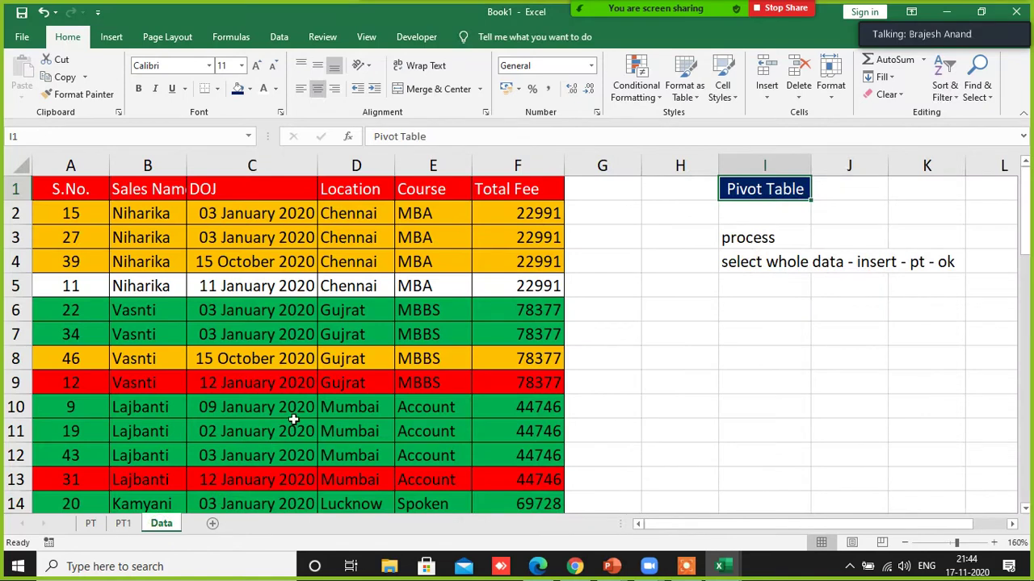
left_click(133, 211)
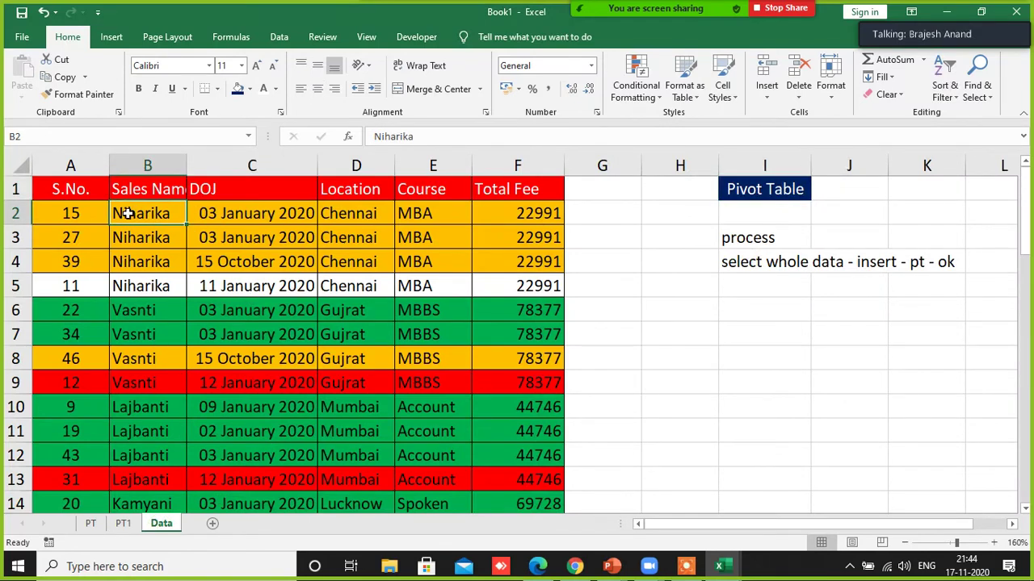
left_click(126, 289)
left_click(136, 217)
left_click(133, 310)
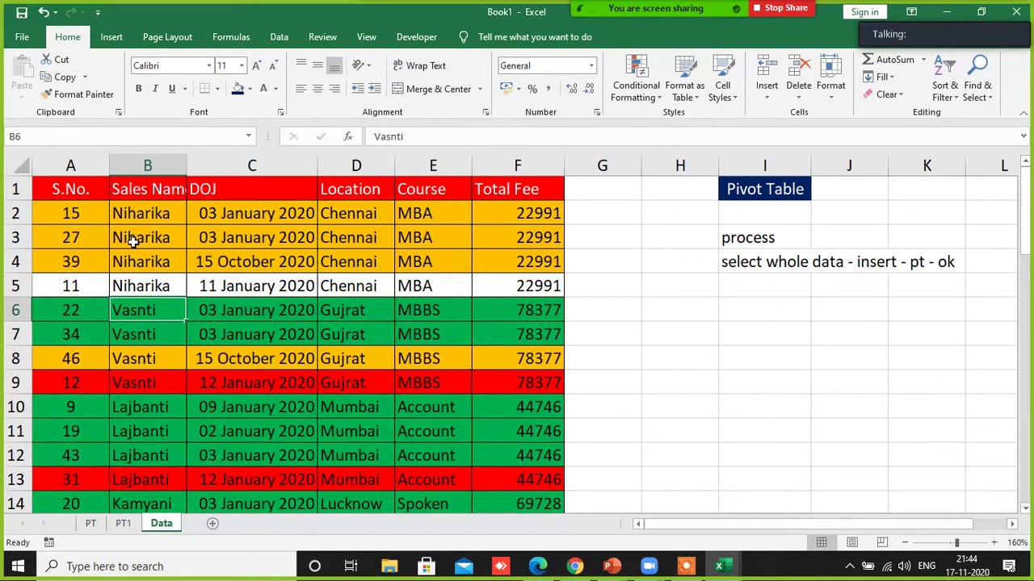
left_click(134, 212)
left_click(509, 211)
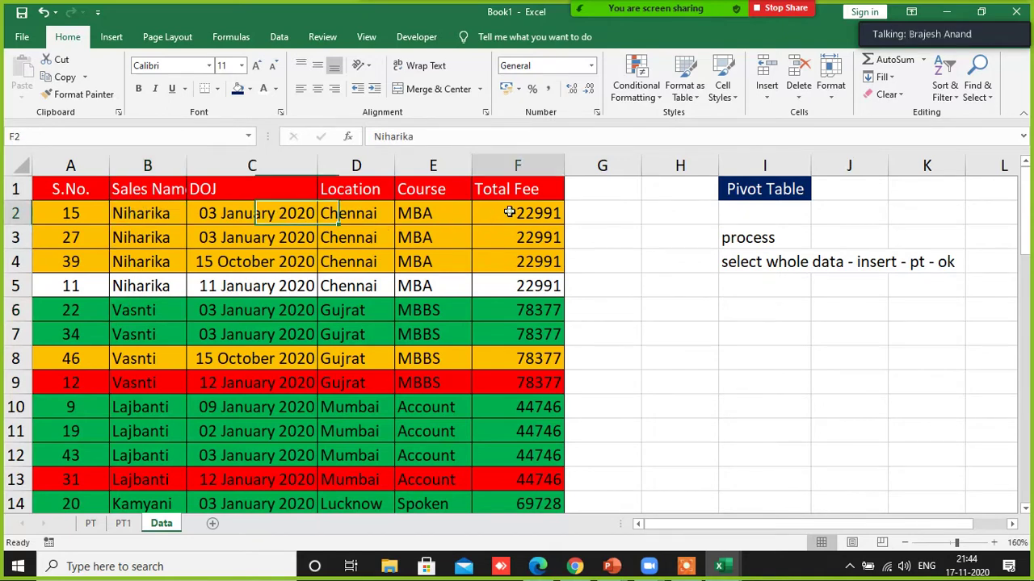
left_click(704, 333)
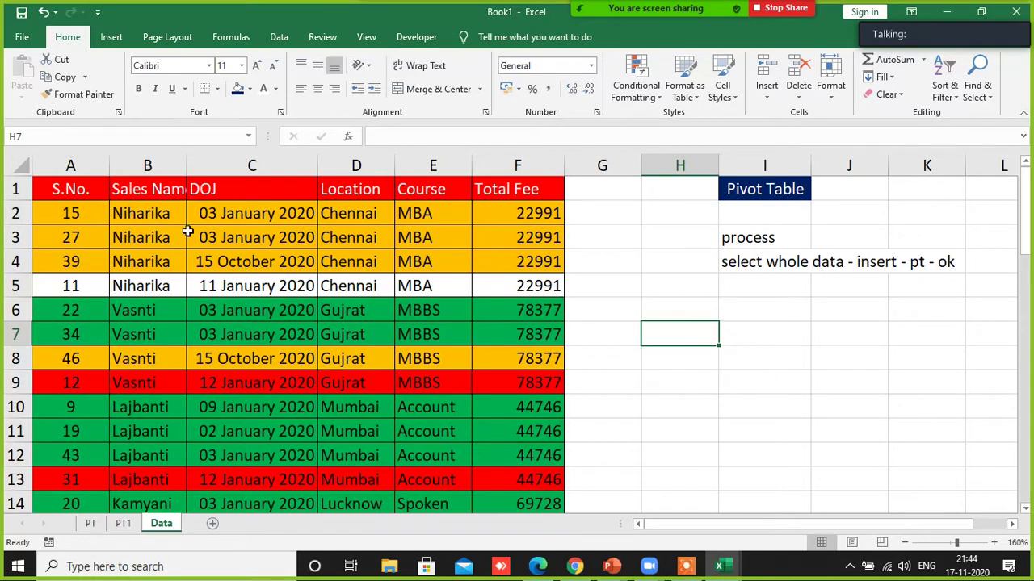
left_click(155, 213)
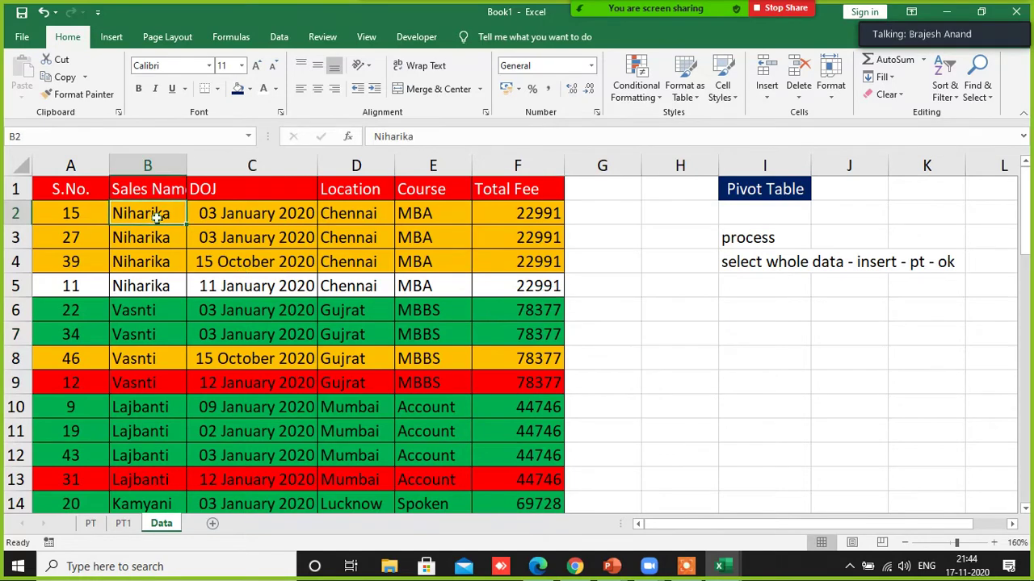
left_click(730, 309)
left_click_drag(516, 206, 516, 275)
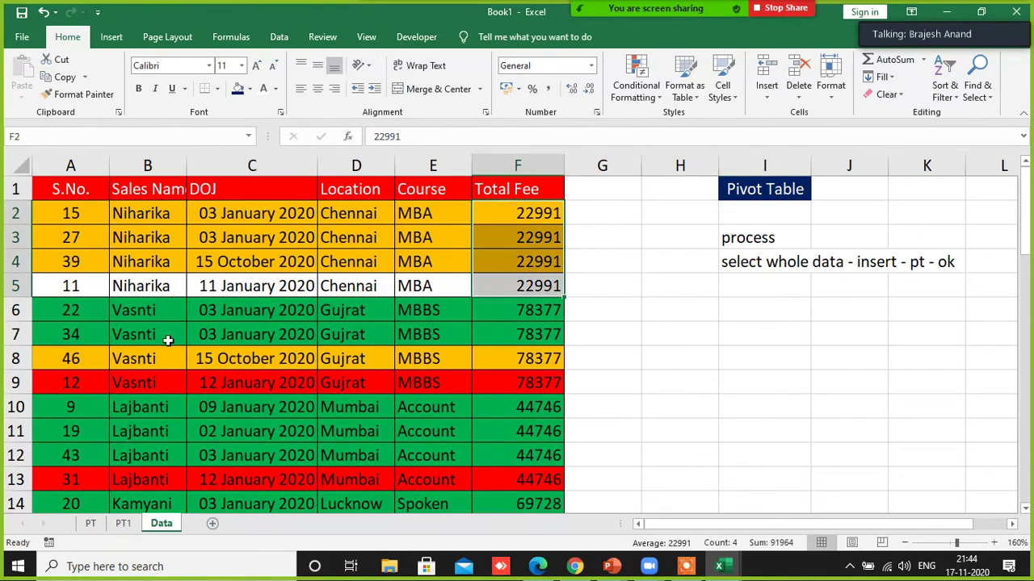
left_click(126, 311)
left_click_drag(750, 322, 750, 408)
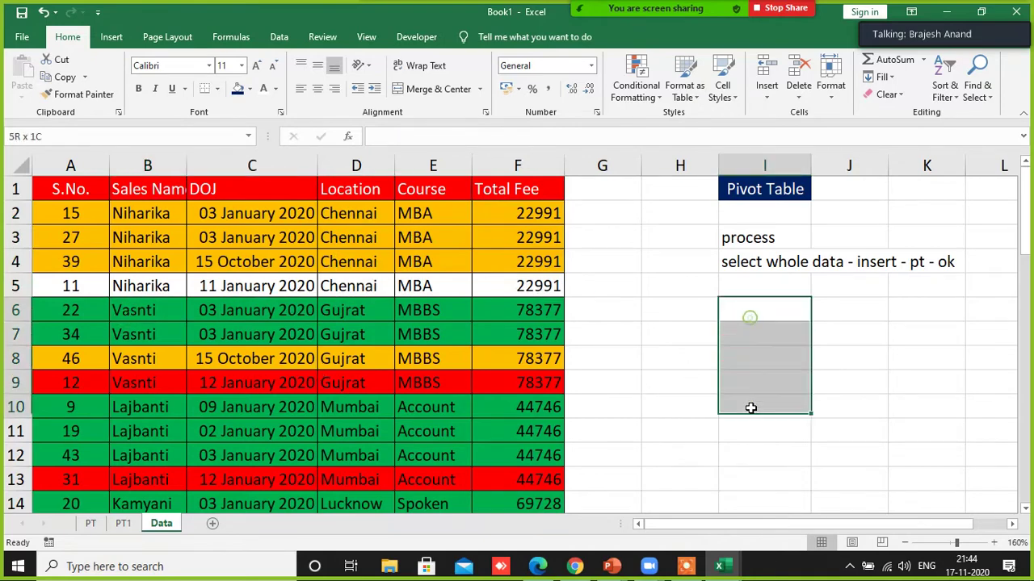
- Look through the Sales Name column further down the Data sheet, and highlight its first entries from B2 to B11
scroll(142, 337, "down", 3)
scroll(142, 338, "down", 8)
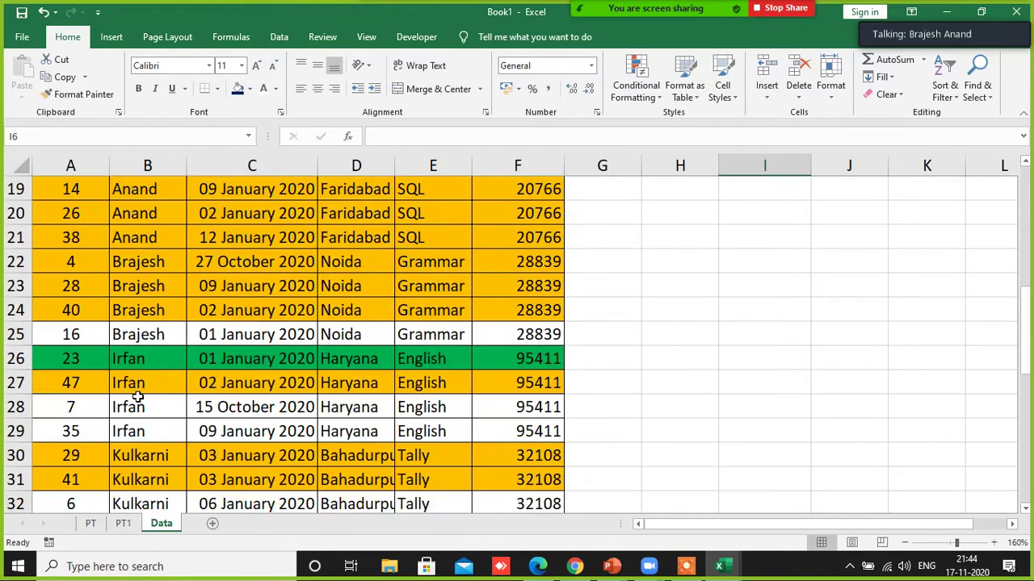
scroll(164, 415, "up", 6)
scroll(164, 415, "up", 5)
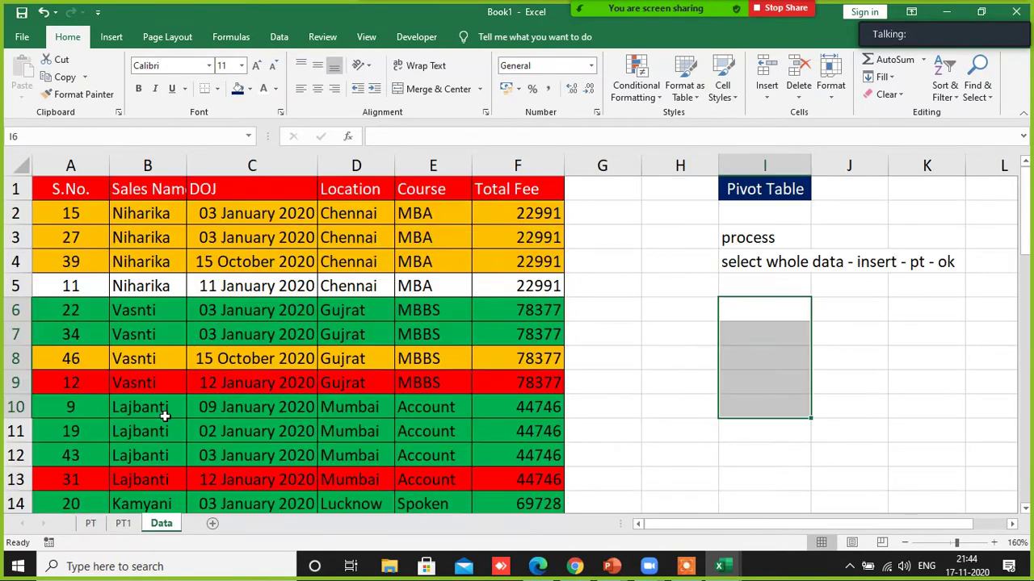
left_click(738, 331)
left_click(747, 307)
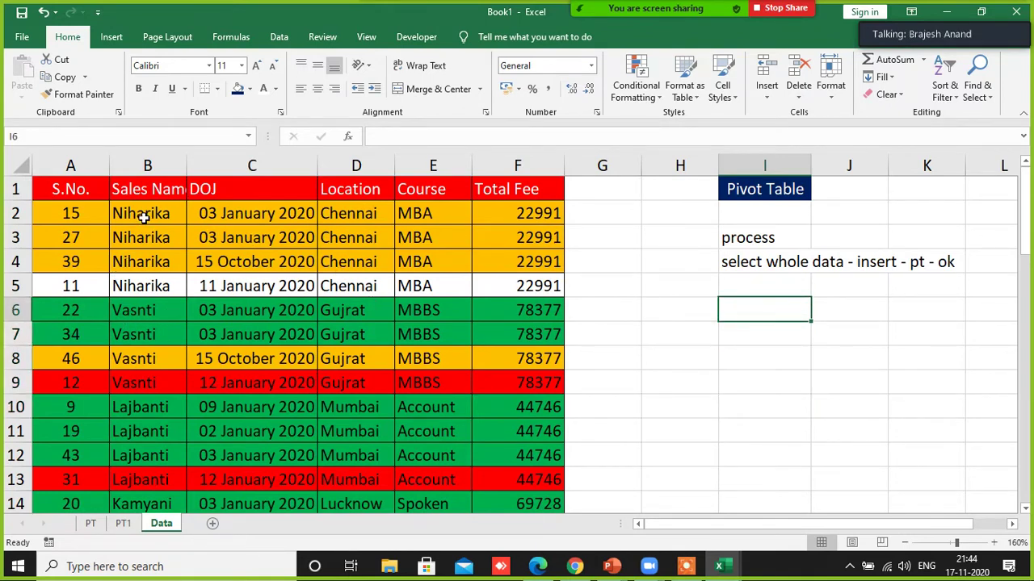
left_click_drag(141, 214, 146, 432)
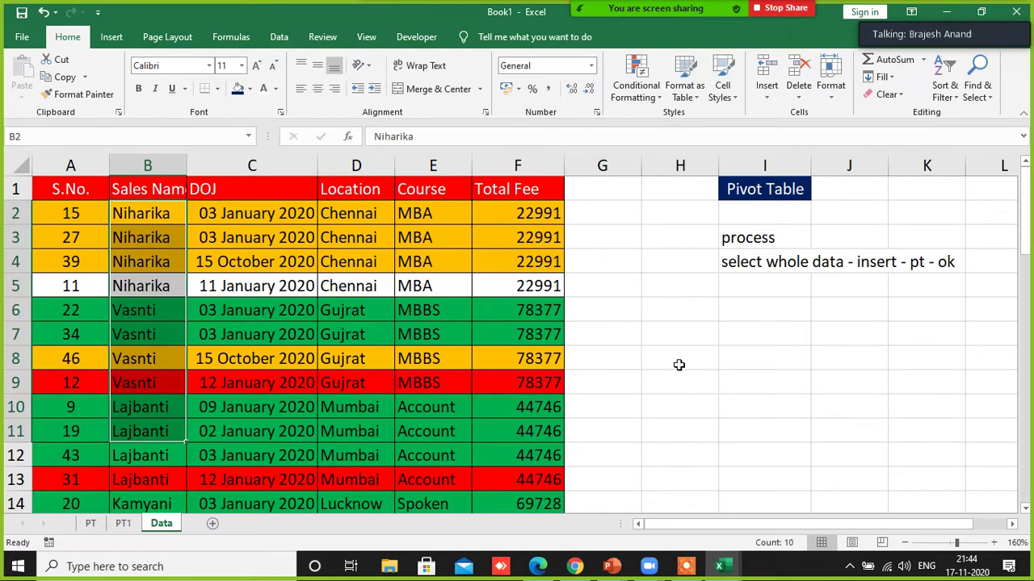
left_click(143, 208)
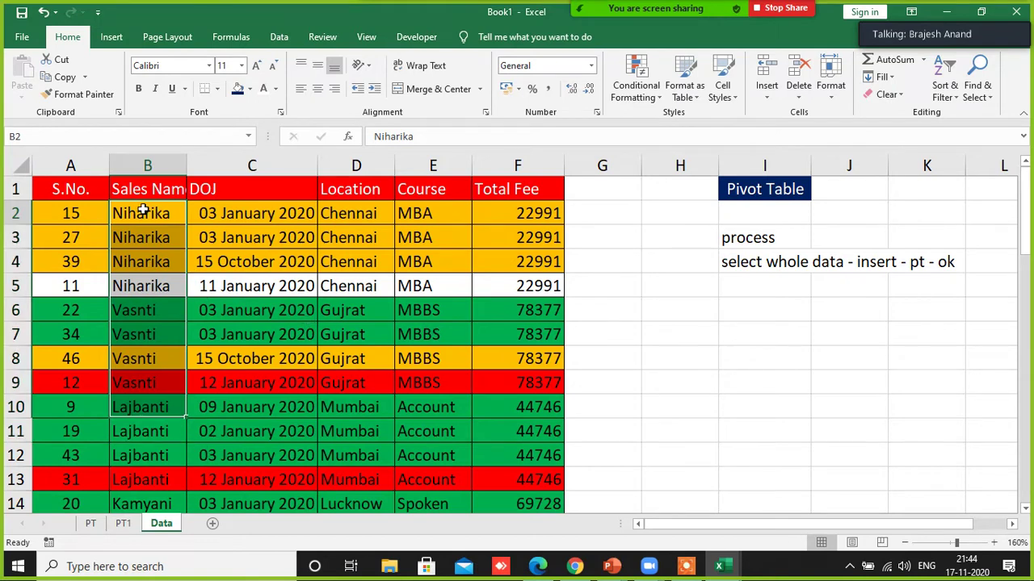
left_click(683, 306)
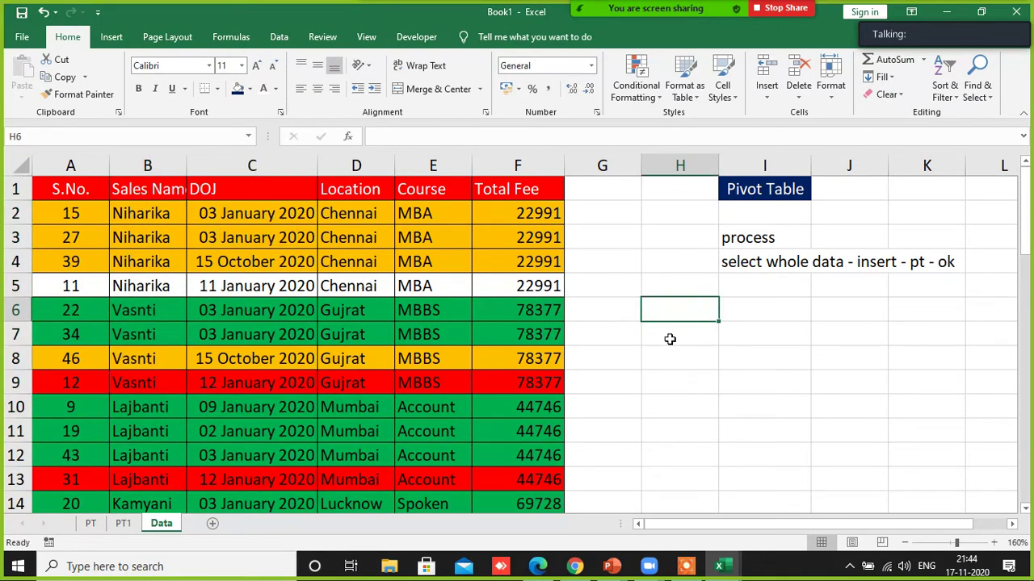
- Enter the headers Name in cell H6 and Total sales in cell I6 of the Data sheet
left_click(747, 311)
left_click(671, 339)
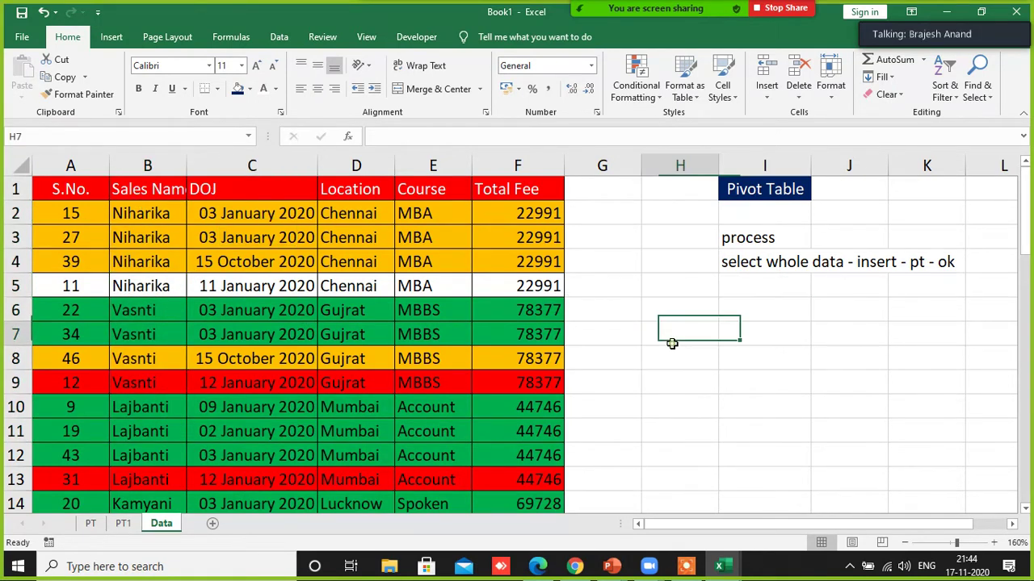
left_click(731, 331)
left_click(687, 315)
type("Name")
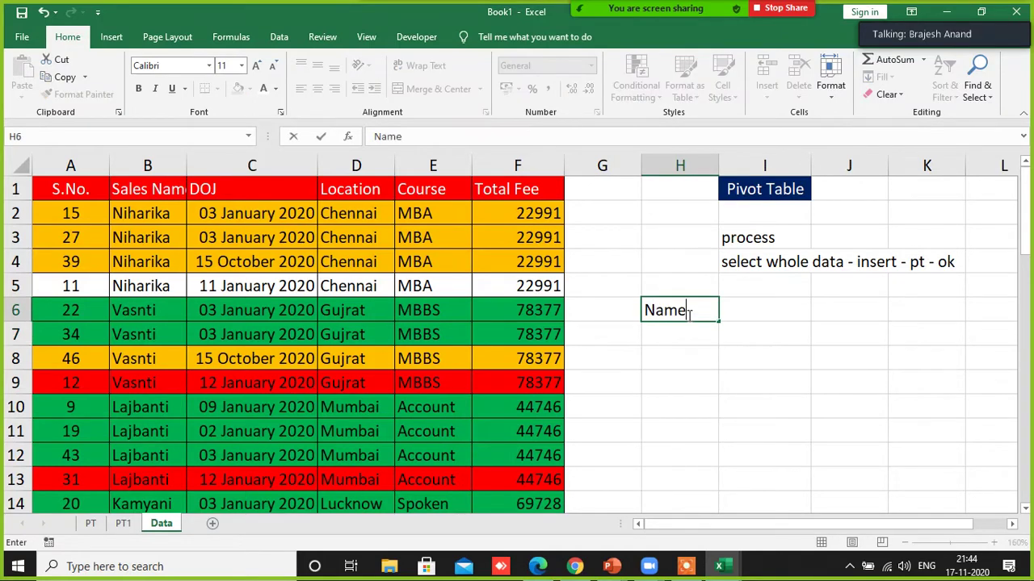
key("Tab")
type("Tot")
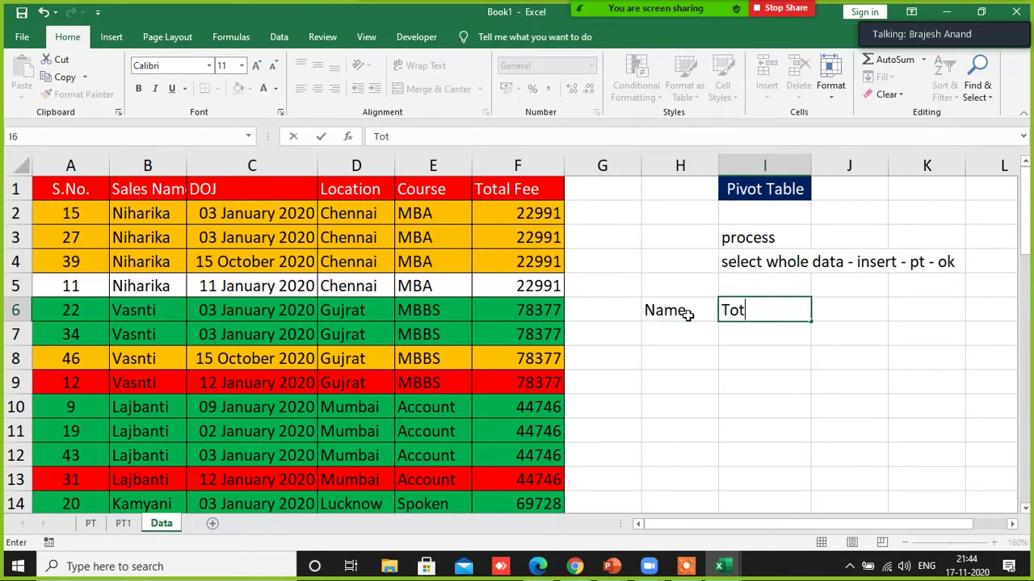
type("al sales")
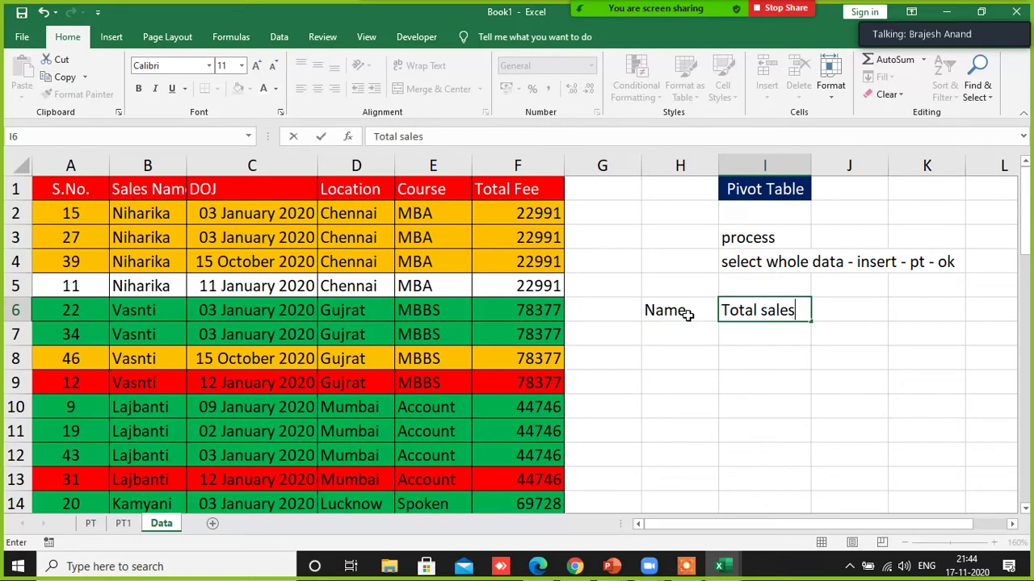
key("Return")
- Copy the first sales name from cell B2 into cell H7 under the Name header
left_click(142, 214)
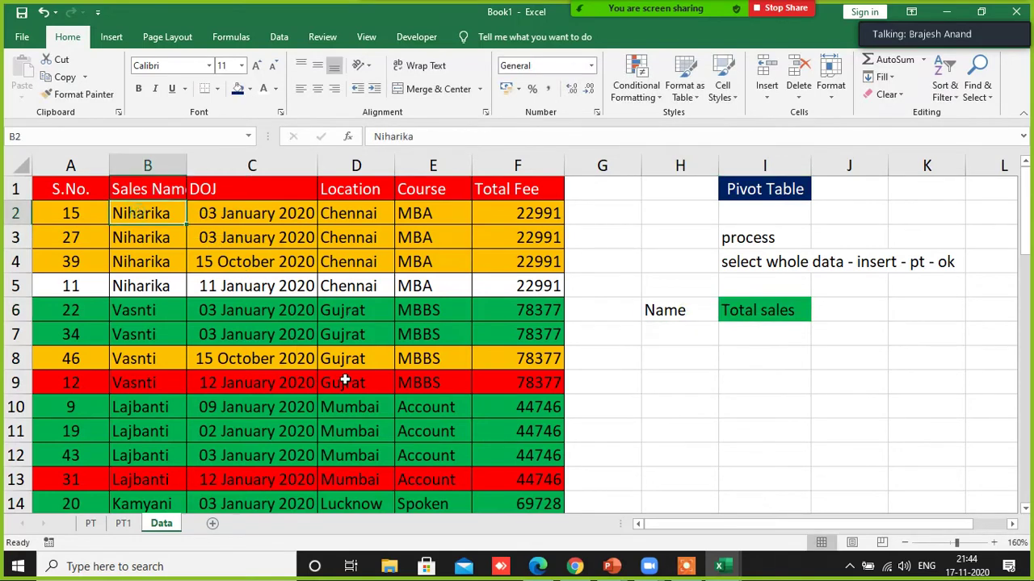
key("ctrl+c")
left_click(681, 338)
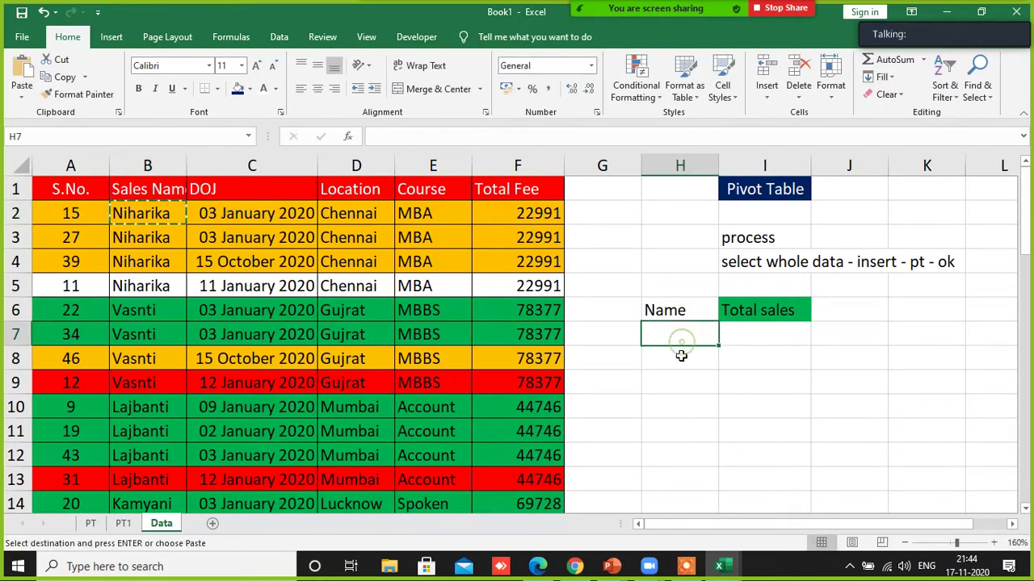
key("ctrl+v")
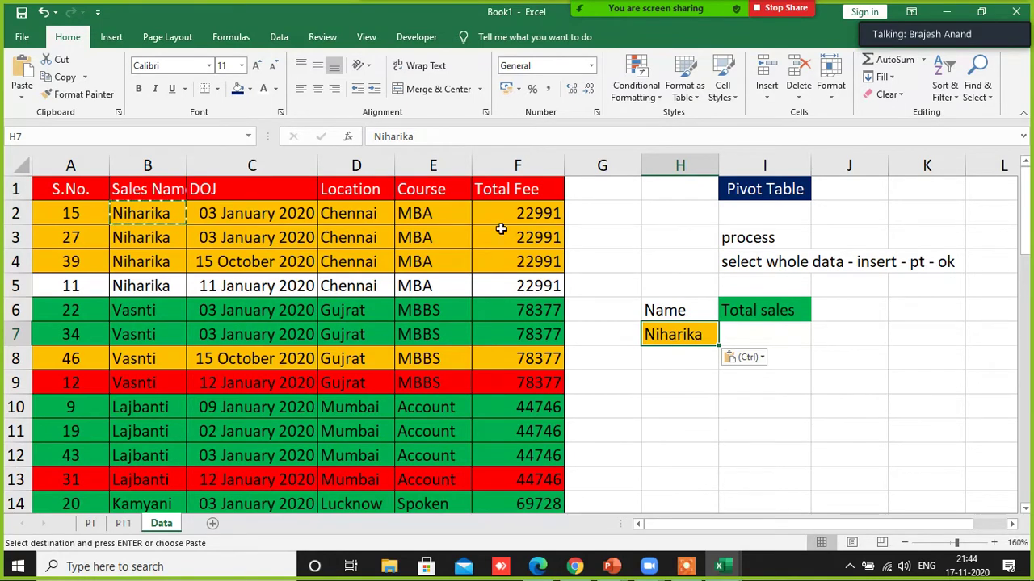
- Review the first salesperson's fees in F2:F5 and source columns A to F against the empty area below Name and Total sales
left_click_drag(510, 213, 507, 286)
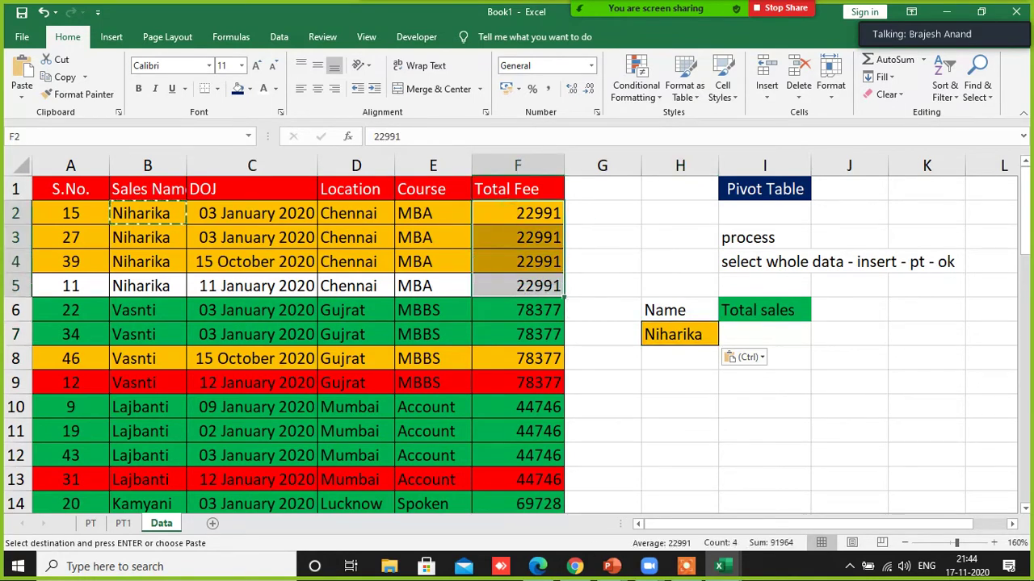
left_click(761, 334)
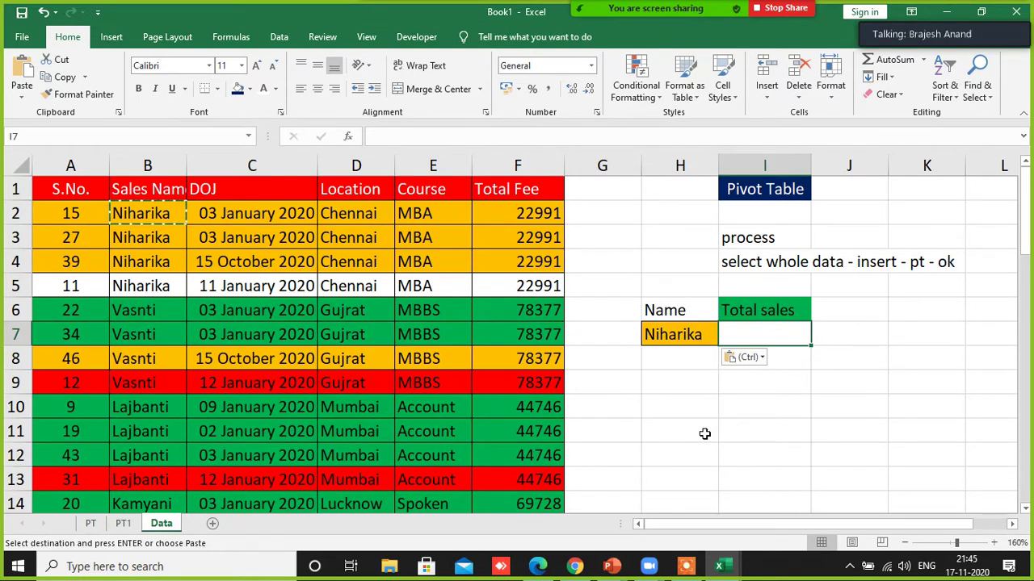
mouse_move(893, 21)
left_click(749, 190)
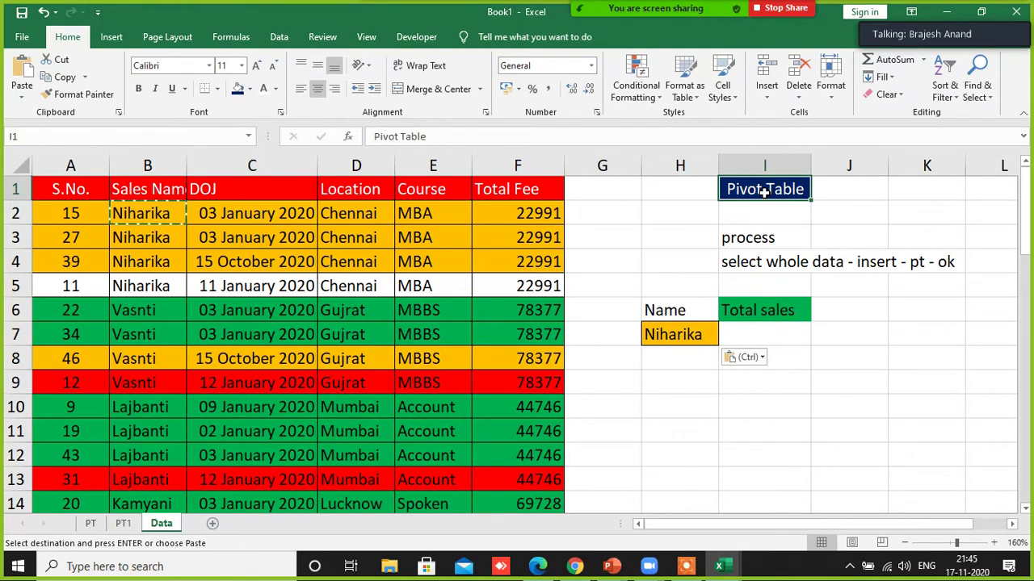
left_click_drag(500, 165, 33, 165)
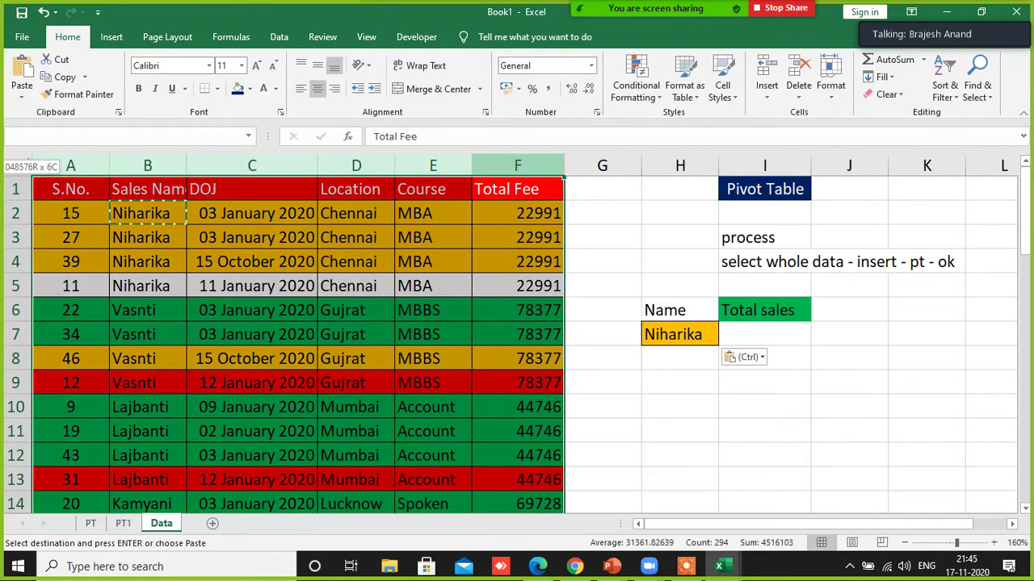
left_click(681, 342)
left_click(677, 375)
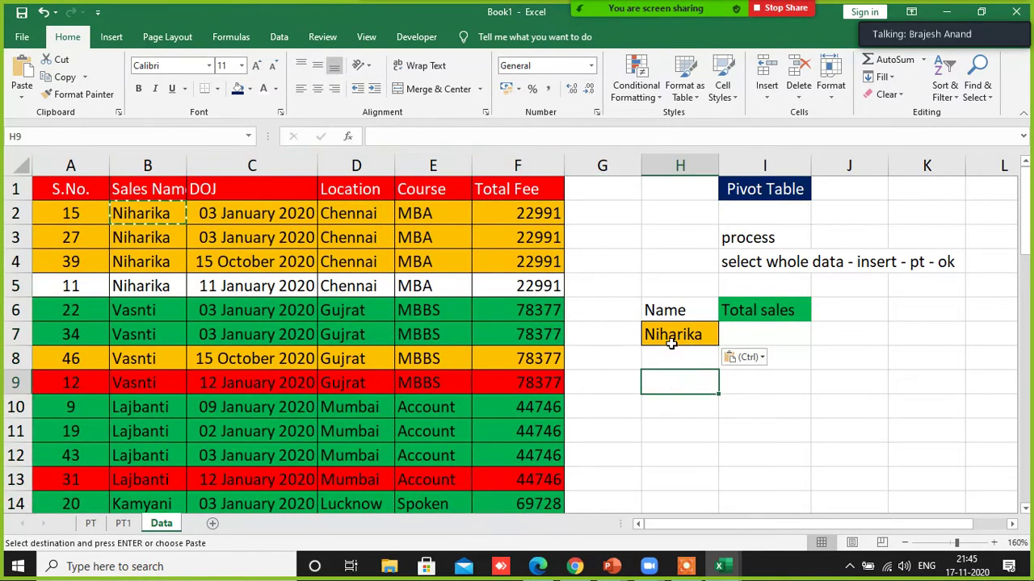
left_click(671, 344)
left_click(667, 384)
left_click(757, 325)
left_click(687, 378)
left_click_drag(674, 339, 789, 487)
left_click(871, 448)
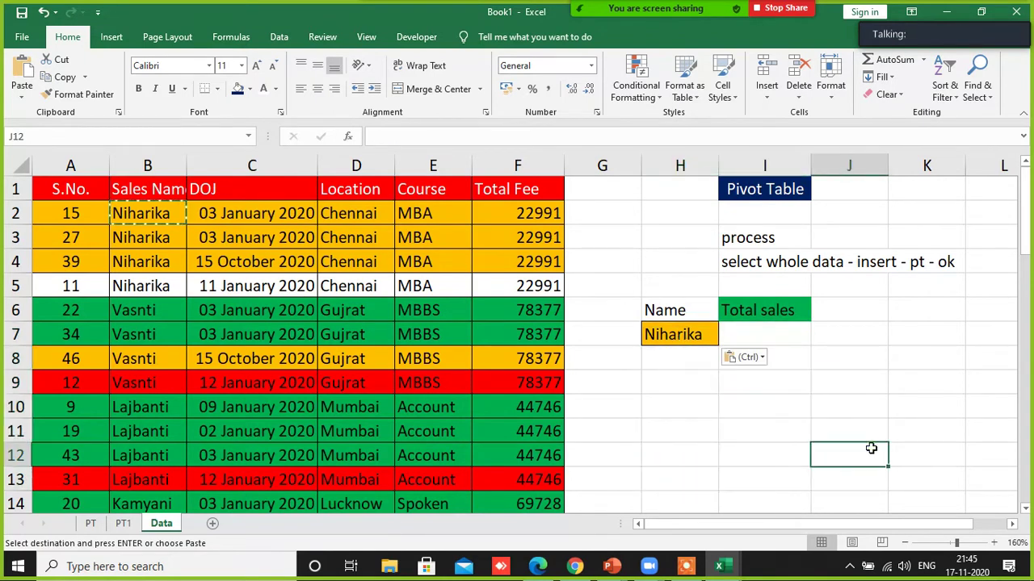
- Add the Sales Name field to the Rows area of the PivotTable on sheet PT1, and return to the Data sheet
left_click(122, 524)
left_click(110, 324)
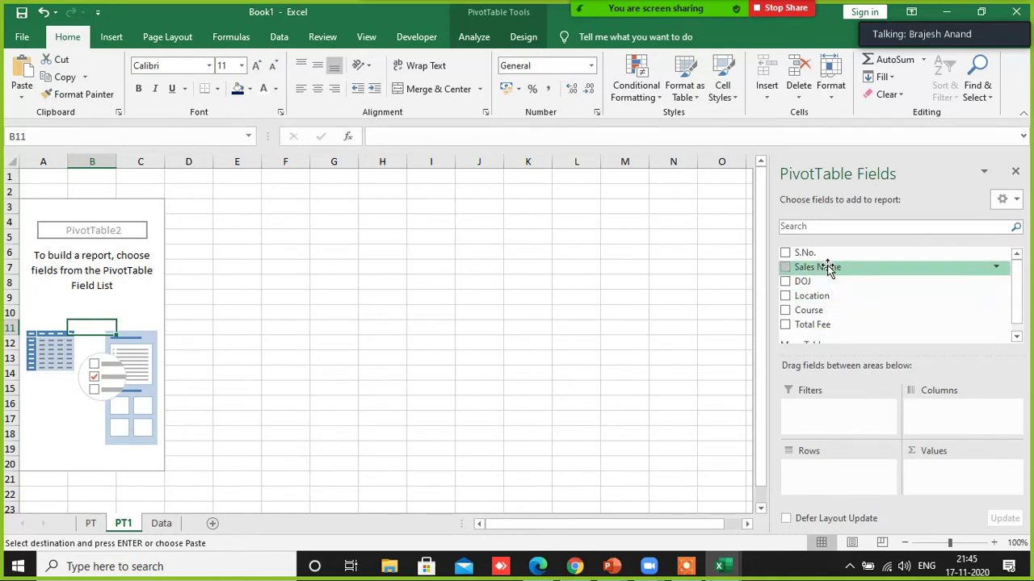
left_click_drag(827, 266, 828, 478)
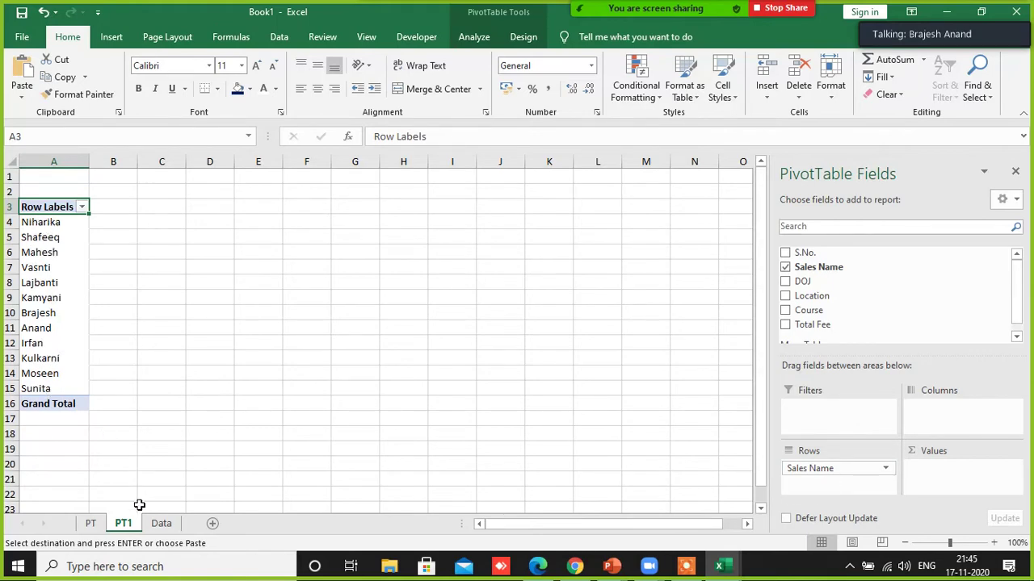
left_click(161, 523)
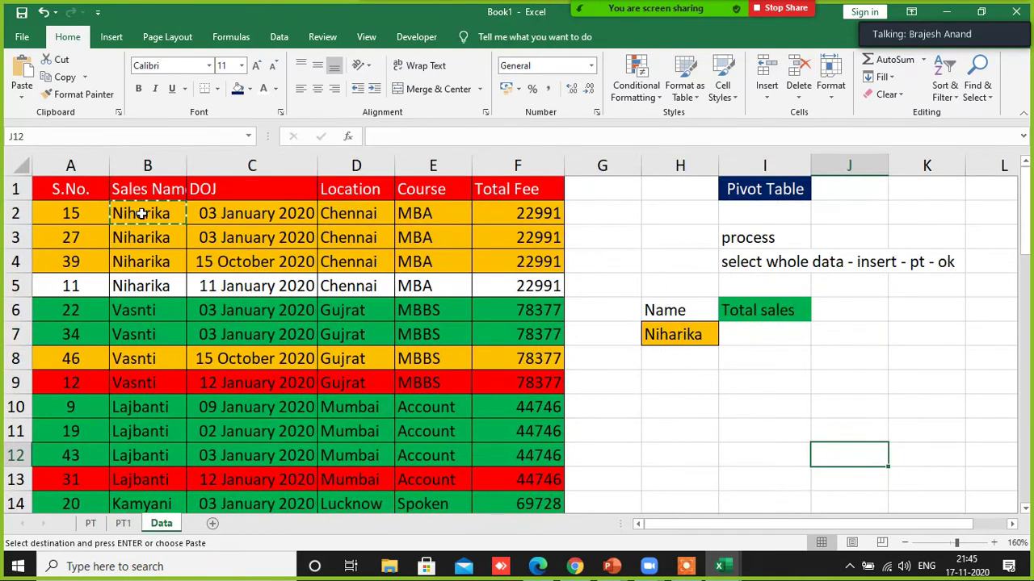
- Add the Total Fee field to the Values area of the PivotTable on sheet PT1 and review the total per sales name
left_click(123, 523)
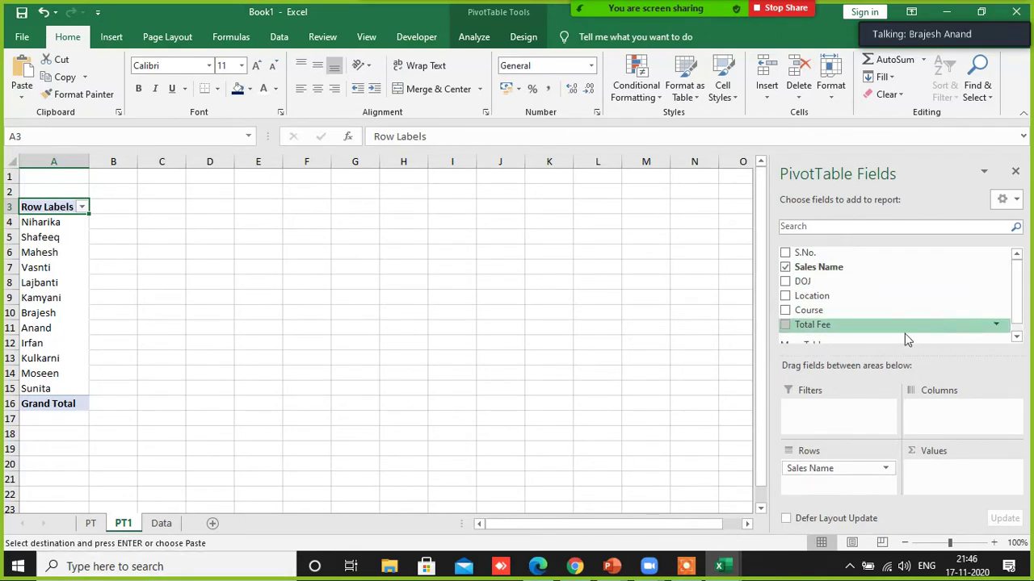
left_click_drag(816, 328, 937, 464)
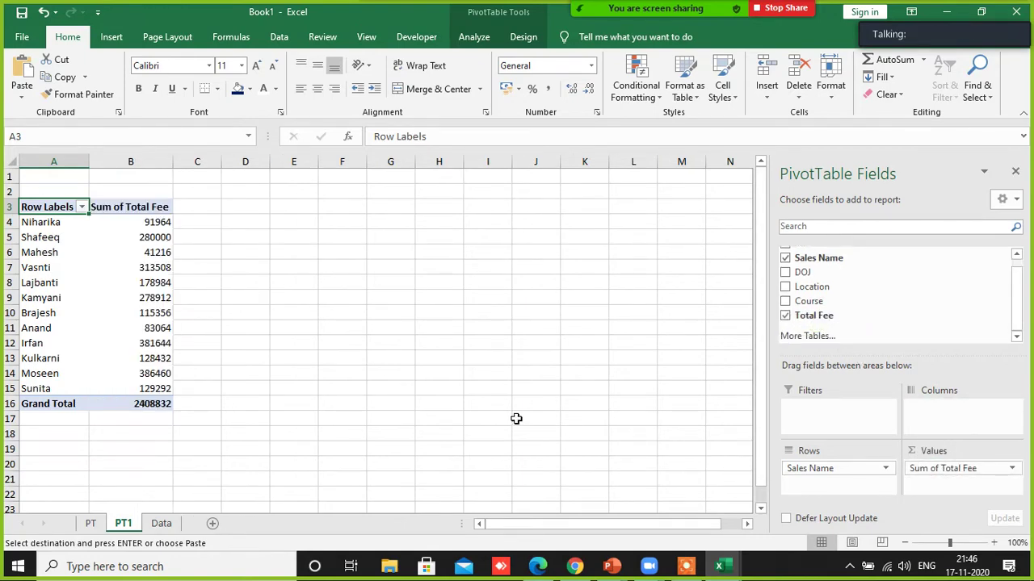
scroll(269, 367, "up", 3, "ctrl")
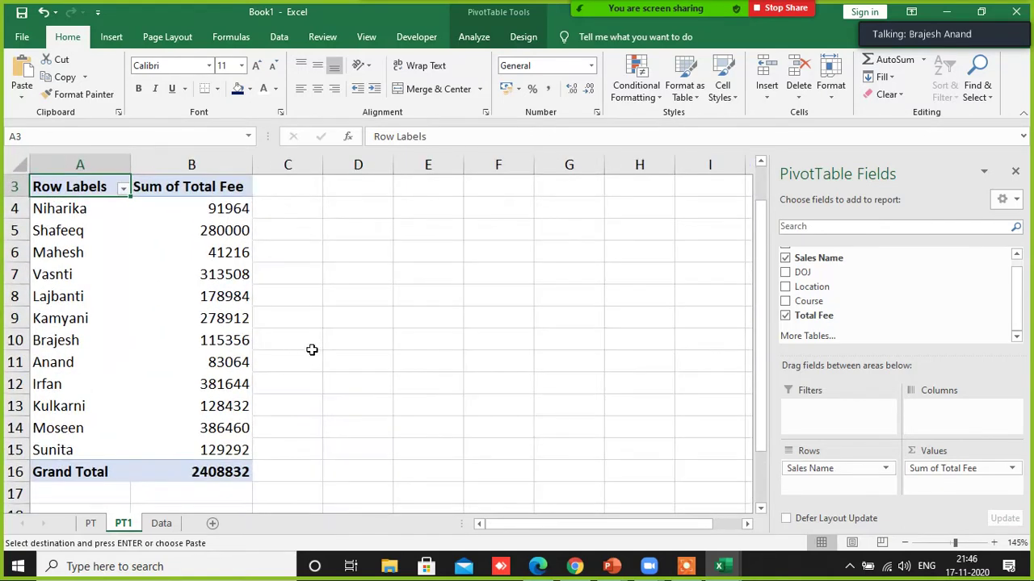
left_click(346, 321)
scroll(344, 316, "up", 1)
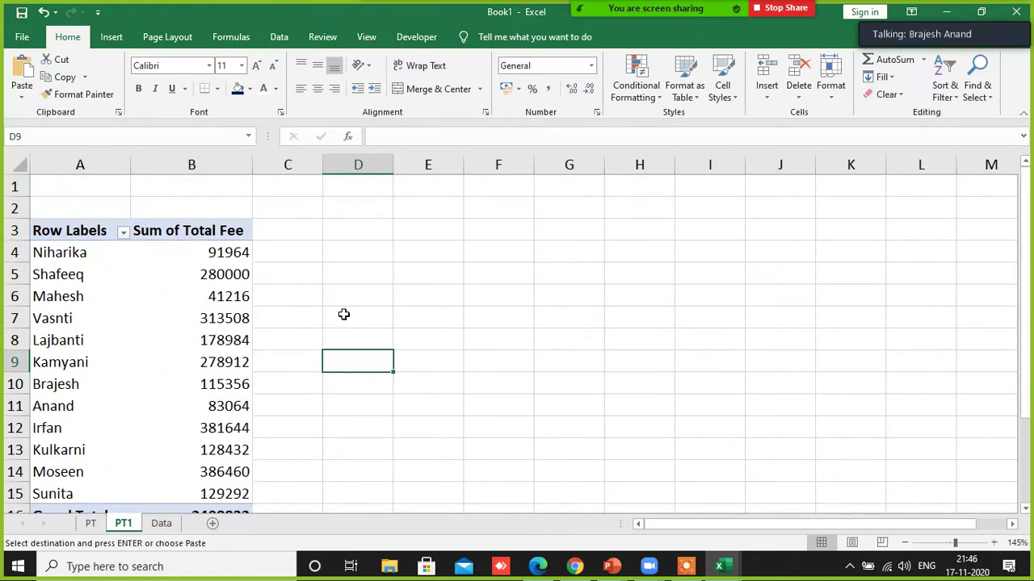
scroll(343, 314, "down", 1)
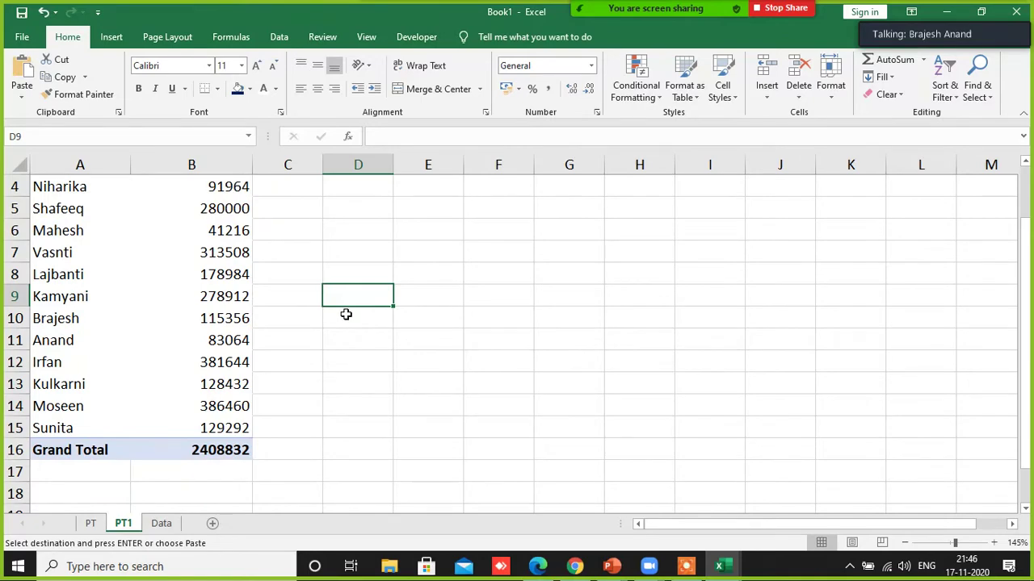
scroll(346, 314, "up", 1)
- Move the Sales Name field from Rows to Columns in the PivotTable and check the names and totals across row 4 and row 5
left_click(81, 320)
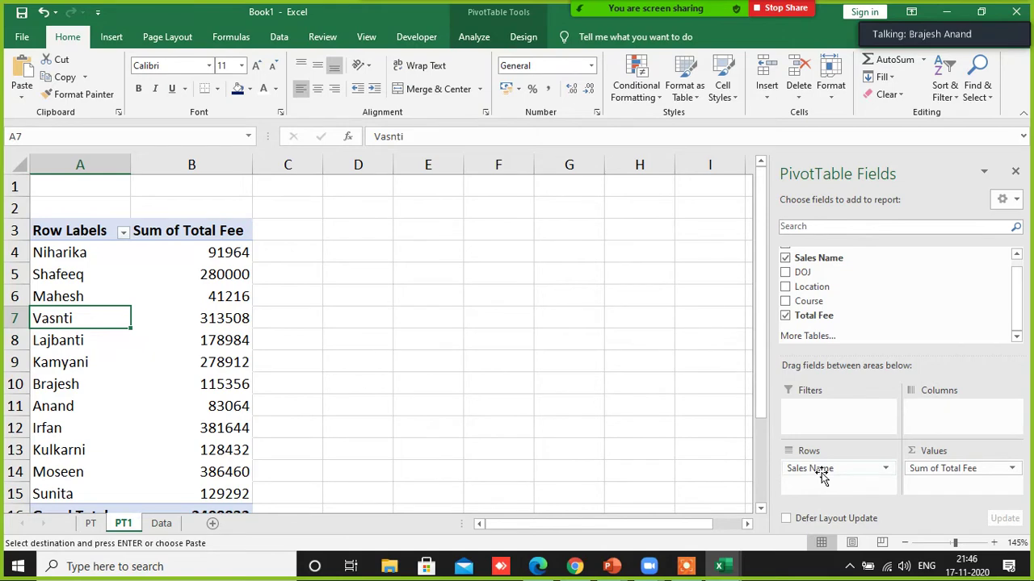
left_click_drag(821, 475, 936, 412)
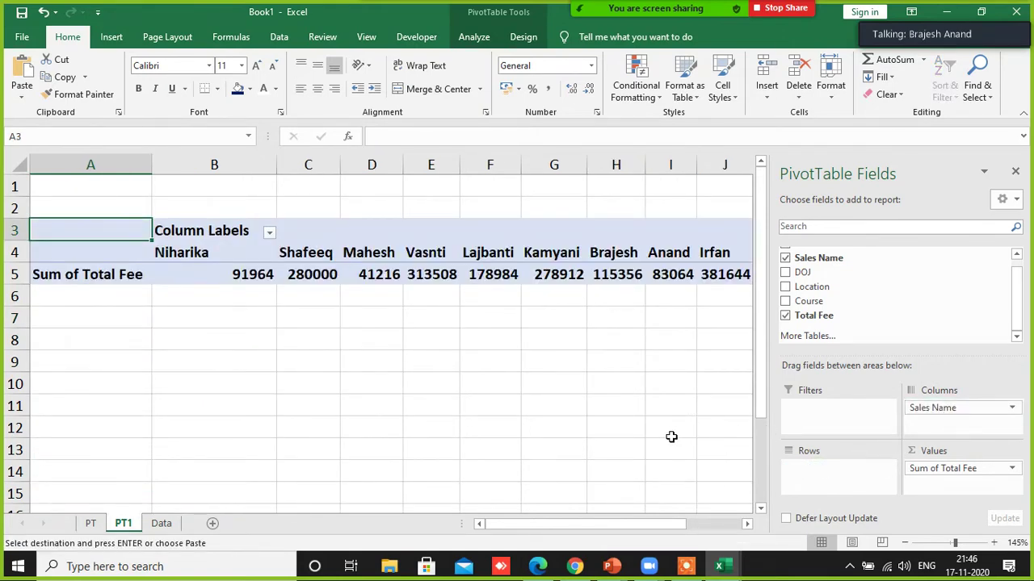
left_click_drag(85, 290, 105, 464)
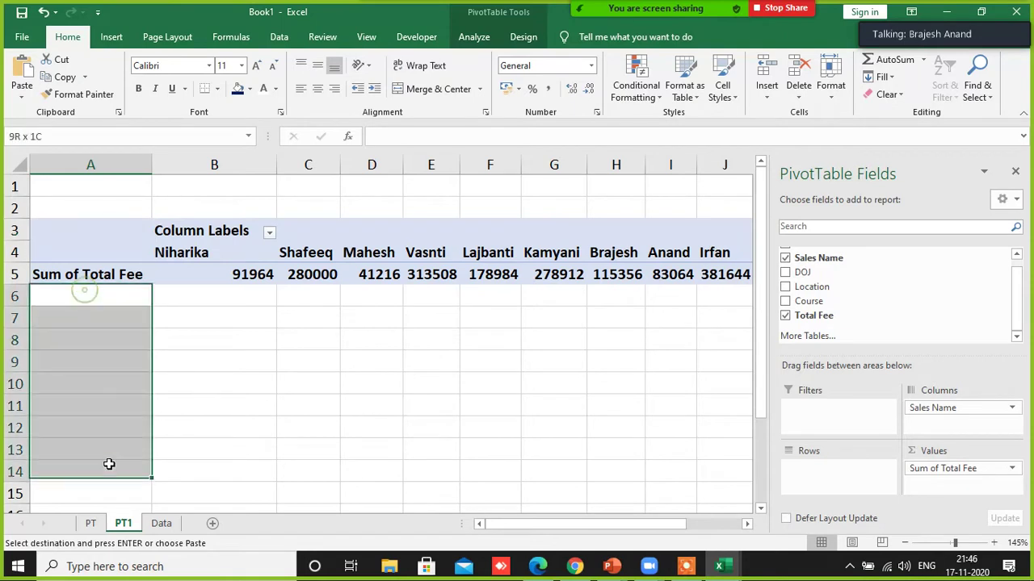
left_click(242, 364)
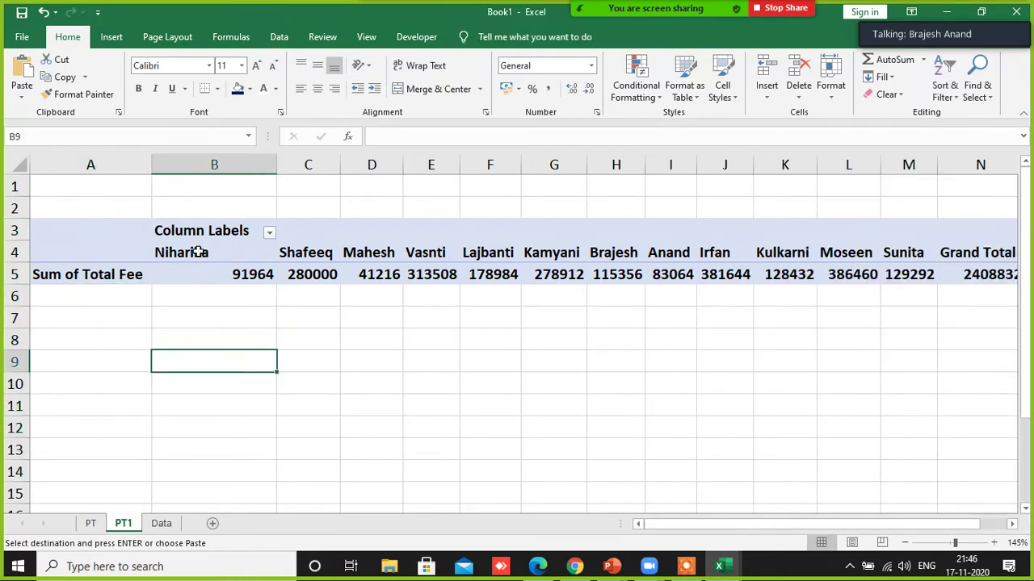
left_click(198, 252)
left_click(196, 272)
left_click(310, 255)
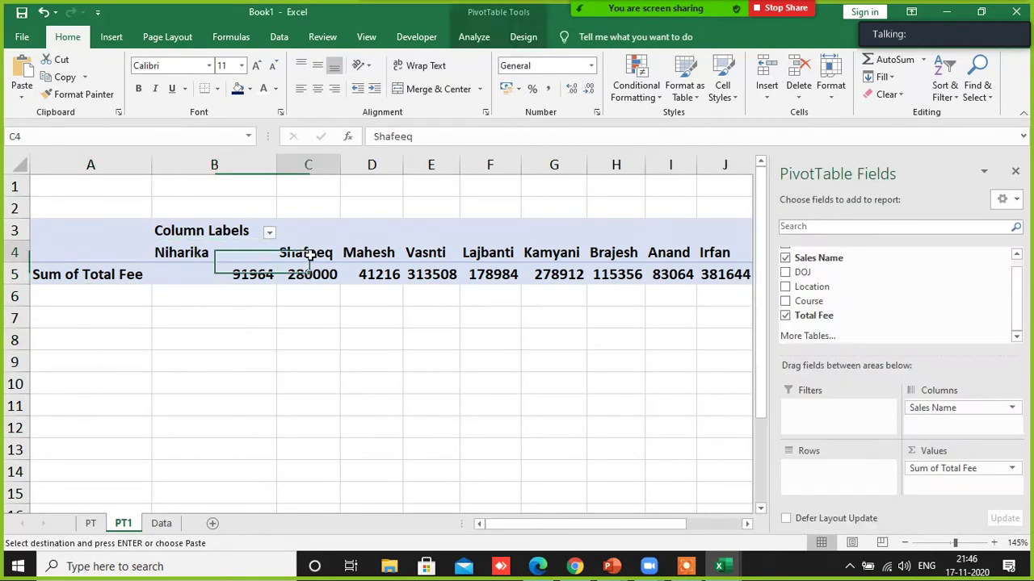
left_click_drag(311, 256, 308, 257)
left_click(302, 270)
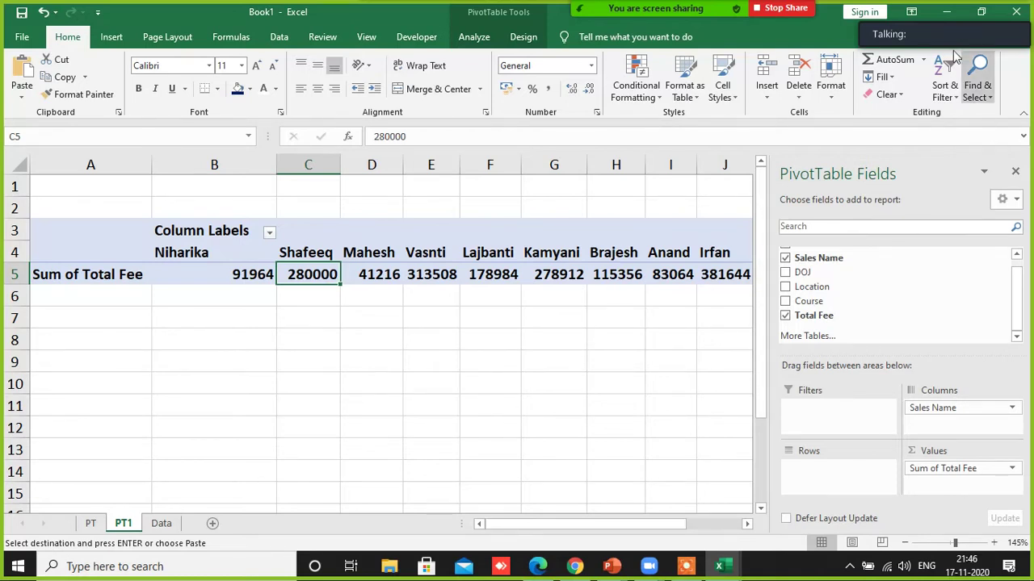
left_click(915, 15)
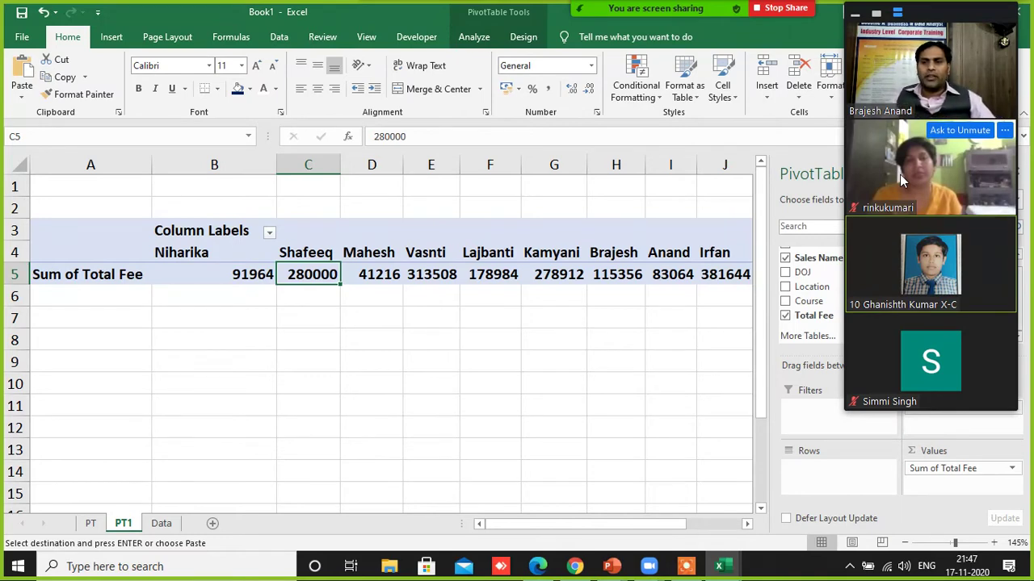
left_click(881, 21)
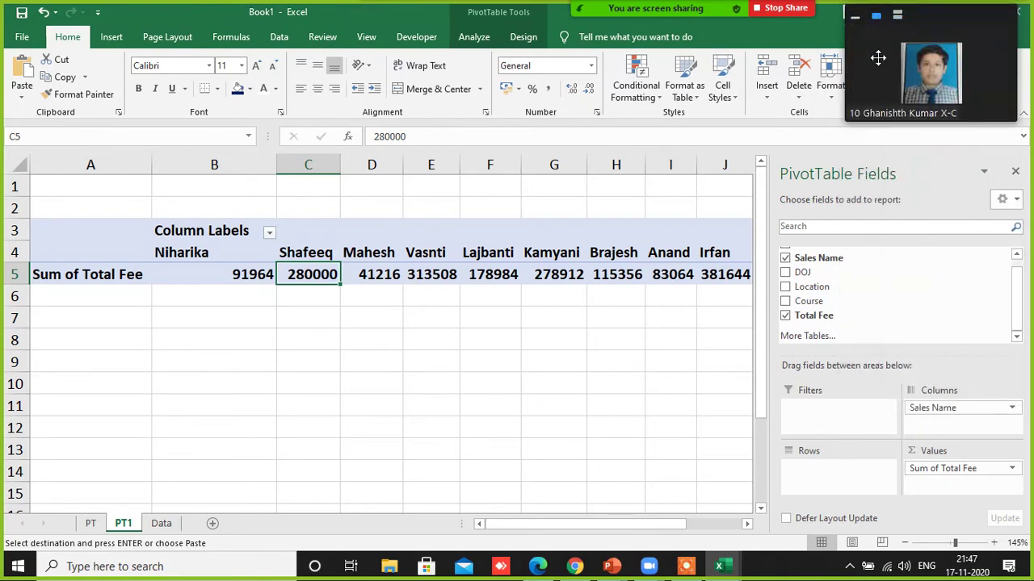
- Move the Sales Name field back from Columns to Rows and review the PivotTable down to the Grand Total row
left_click_drag(937, 410, 808, 472)
scroll(323, 403, "down", 3)
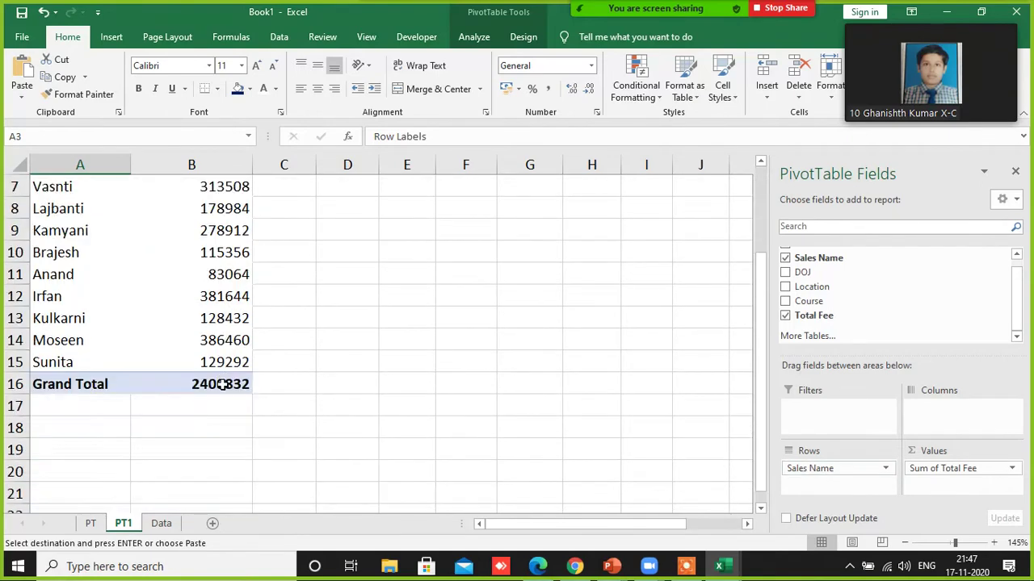
scroll(161, 323, "up", 3)
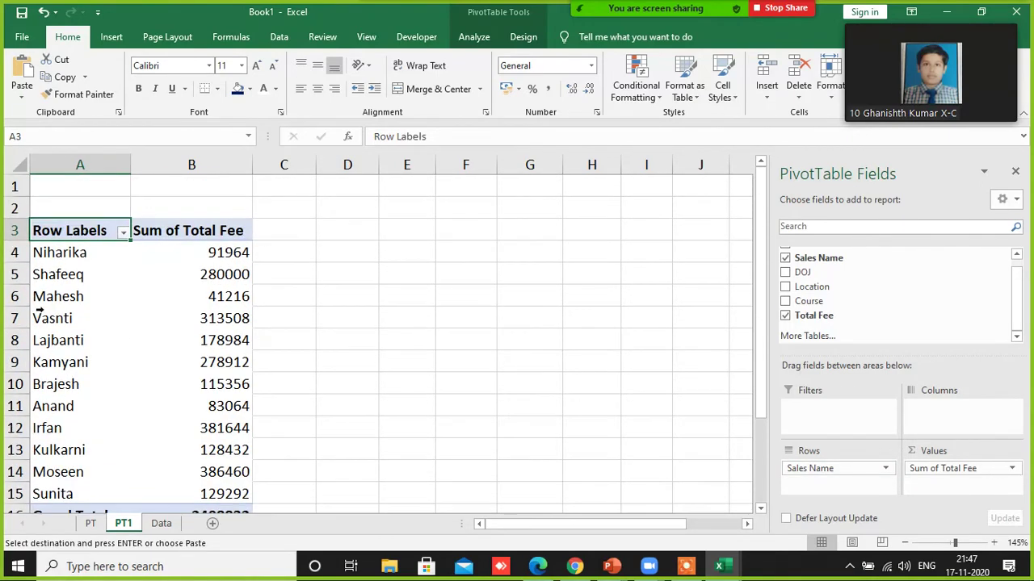
scroll(369, 319, "down", 1)
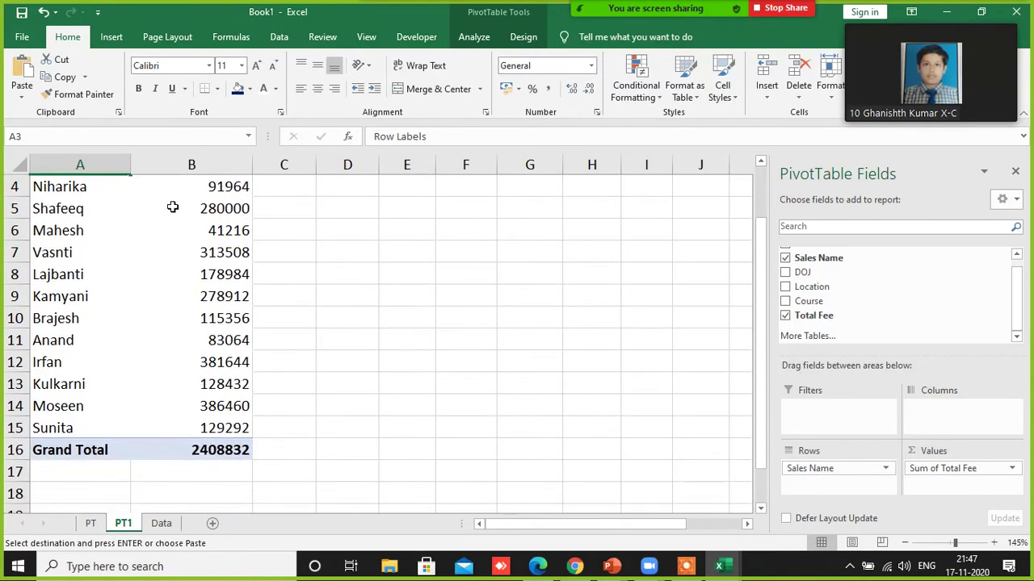
scroll(172, 205, "up", 1)
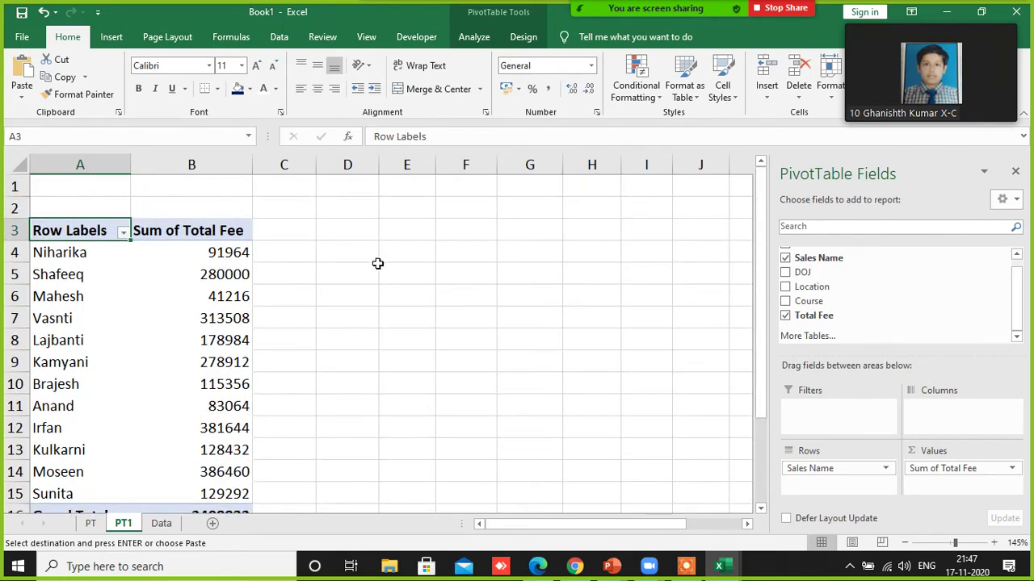
scroll(199, 250, "down", 3)
scroll(242, 320, "down", 1)
scroll(331, 315, "up", 4)
- Replace Total Fee with Sales Name in the Values area to count the entries per sales name, and review the counts and field list
left_click_drag(678, 381, 677, 375)
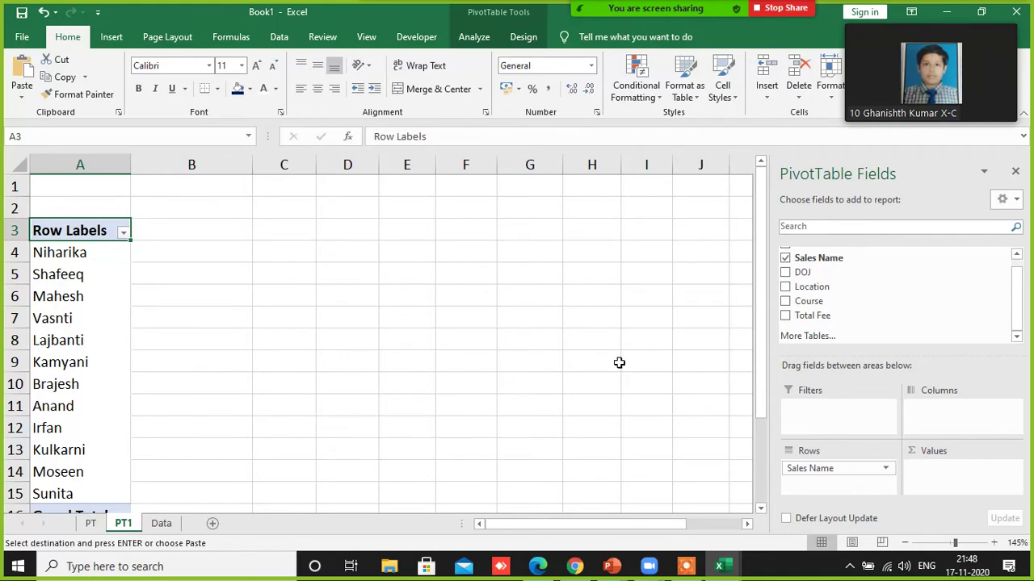
scroll(229, 358, "down", 2)
scroll(226, 358, "up", 2)
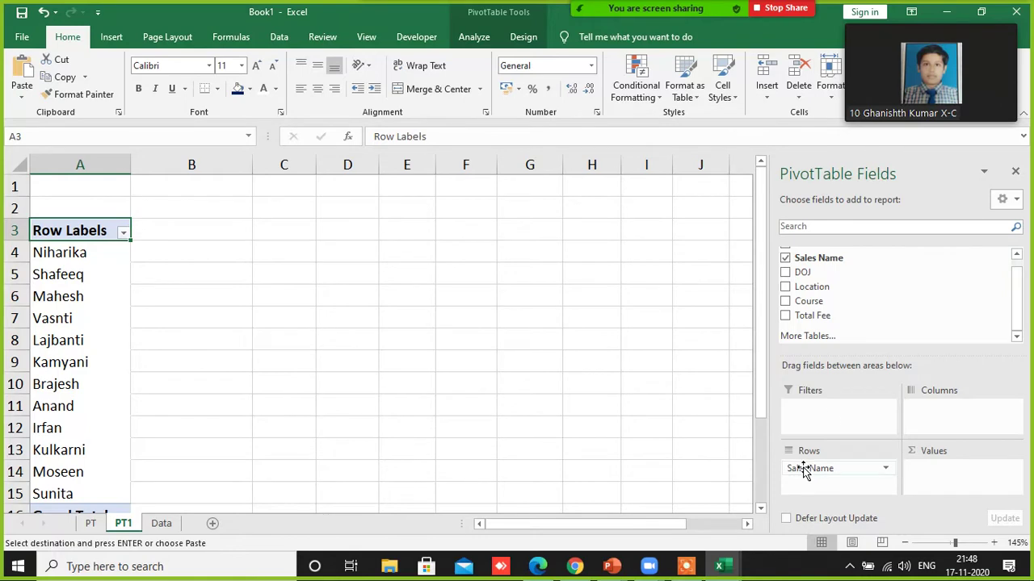
left_click_drag(845, 261, 941, 482)
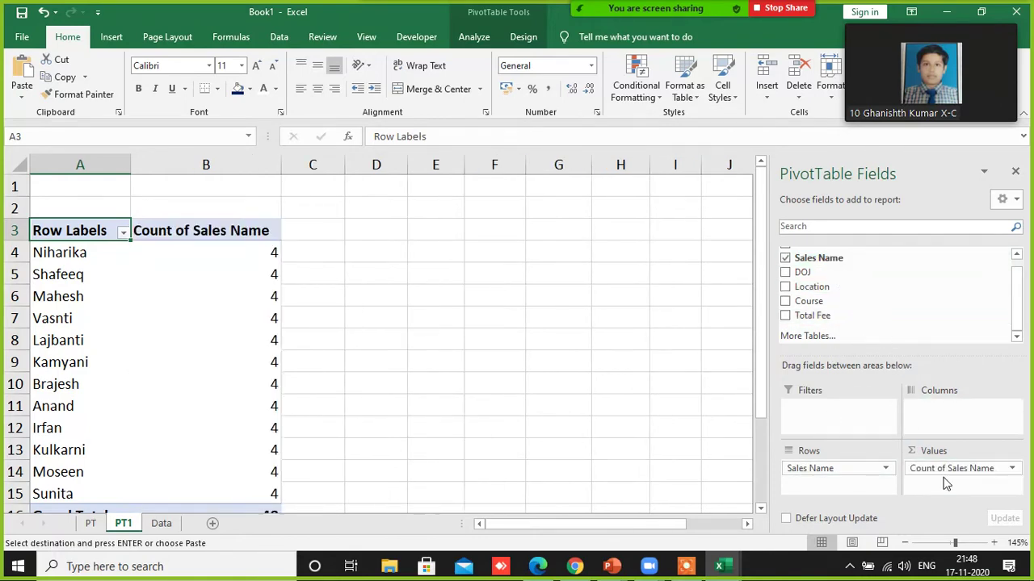
scroll(365, 319, "down", 2)
scroll(395, 346, "up", 2)
scroll(396, 347, "down", 1)
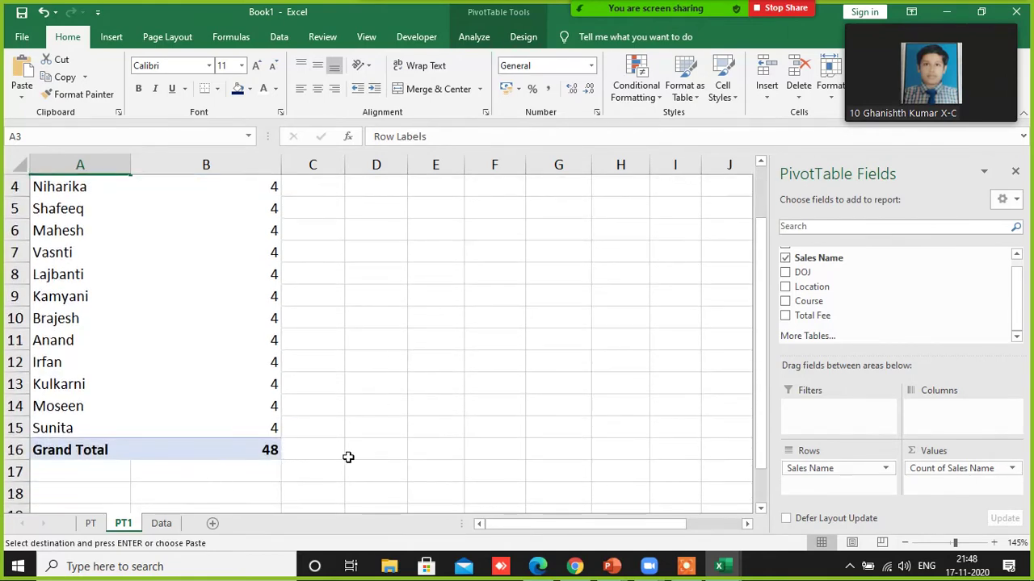
scroll(365, 428, "up", 1)
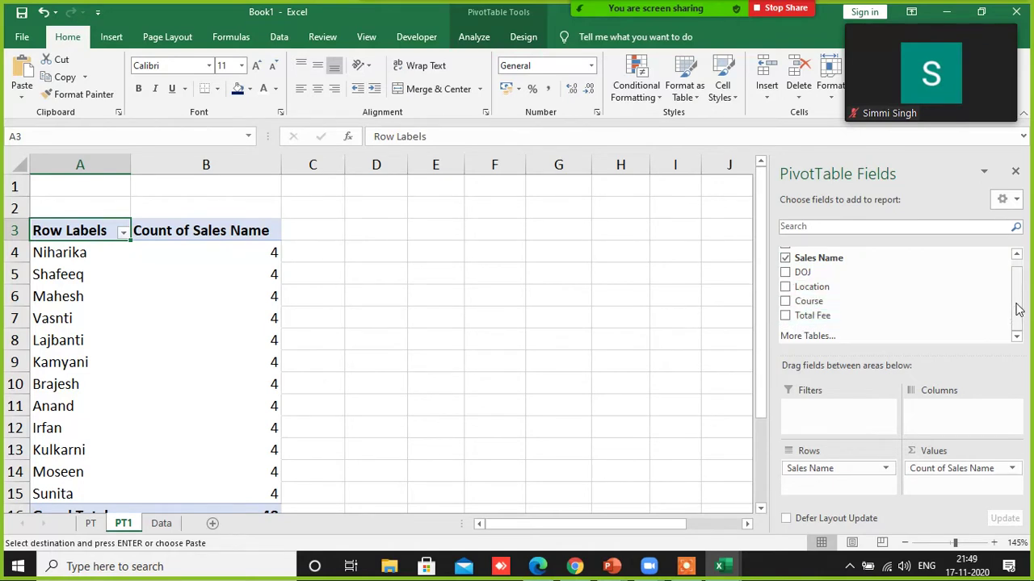
left_click_drag(1015, 307, 1016, 293)
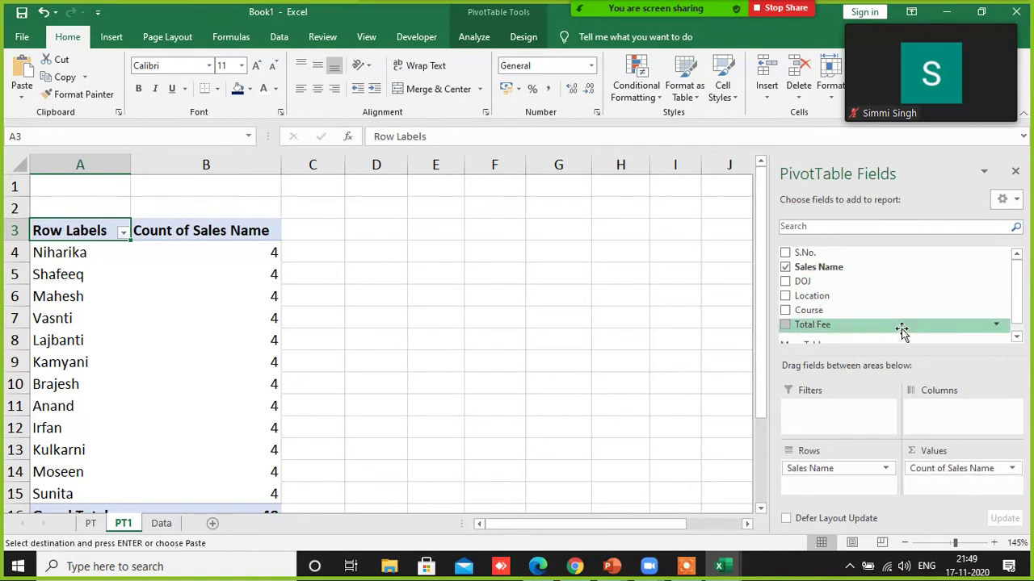
scroll(886, 323, "down", 1)
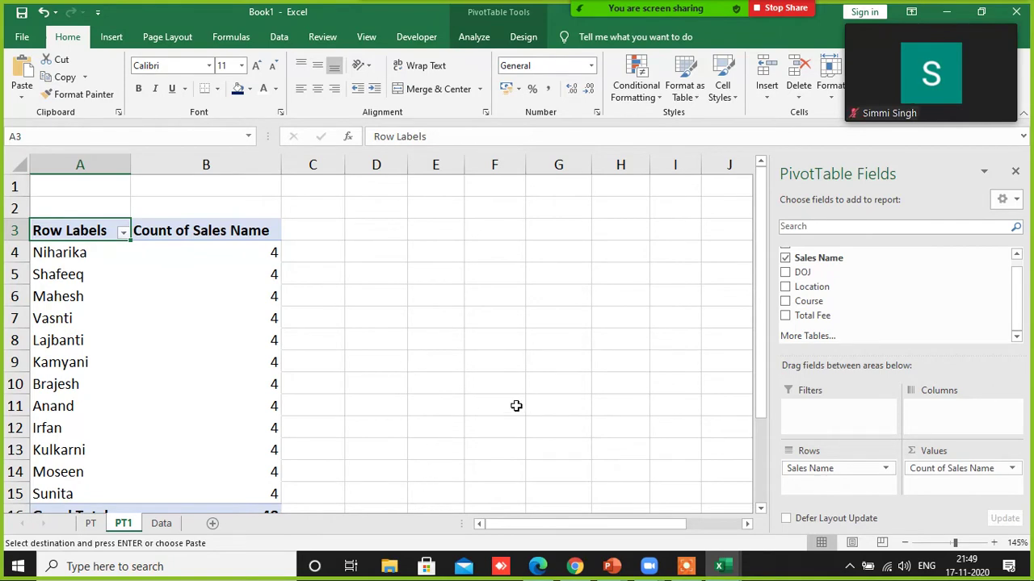
- Switch to the desktop and look through the files whose names start with P
key("super+d")
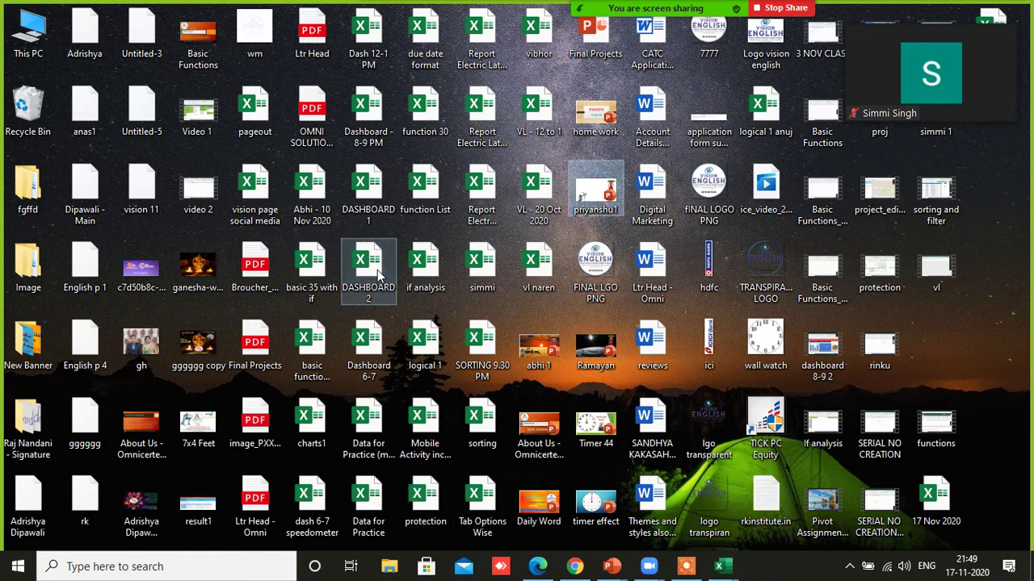
key("p")
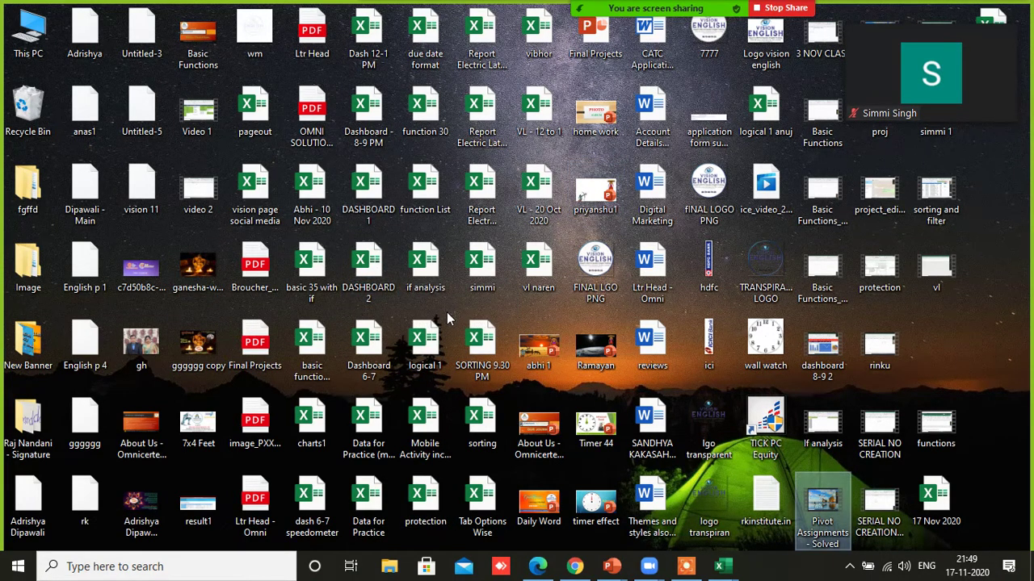
key("p")
key("p")
key("p")
key("p")
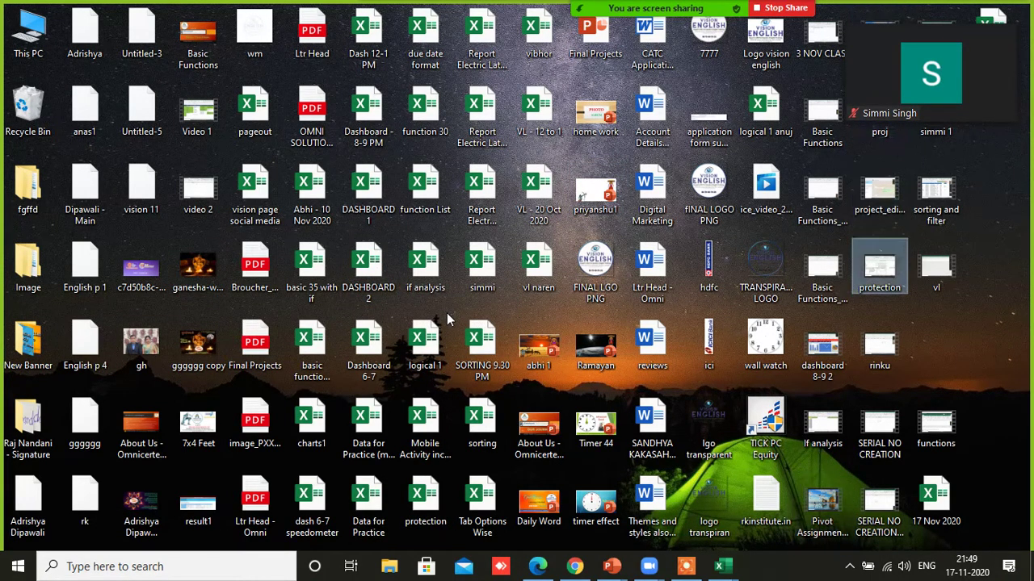
key("p")
key("p")
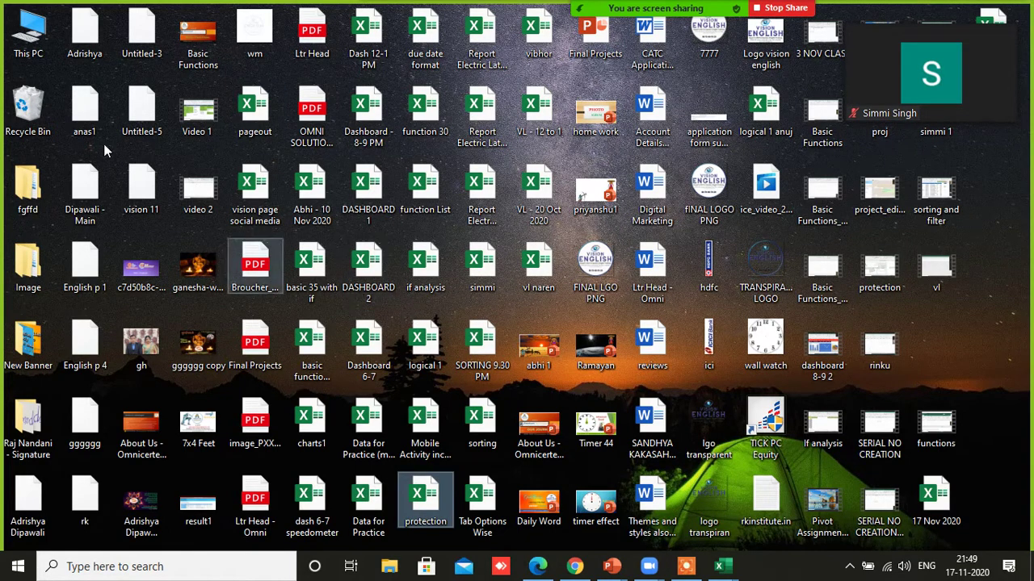
- Open This PC in File Explorer, look through Local Disk (F:), and return to the drive overview
left_click(28, 41)
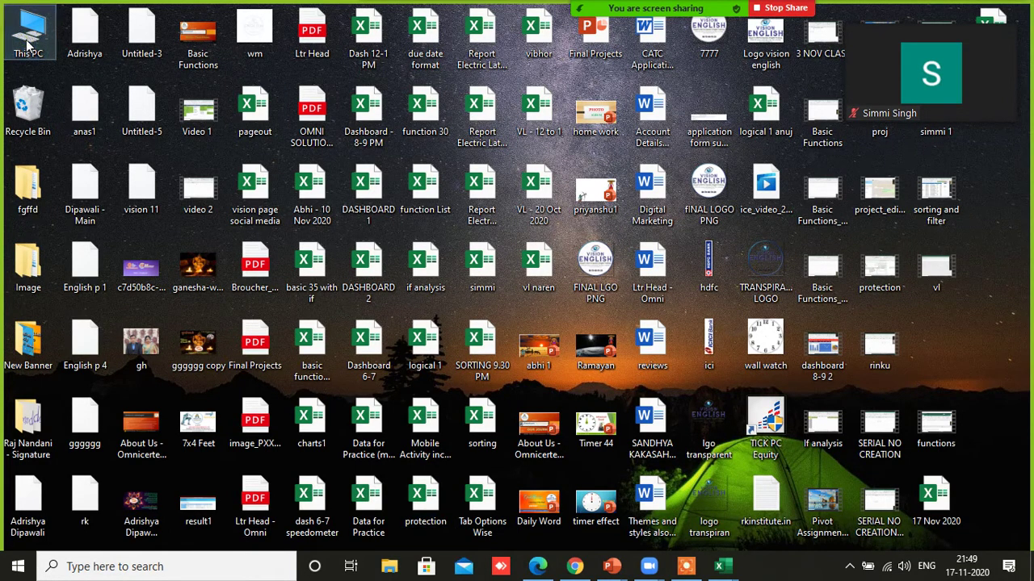
double_click(28, 42)
left_click(684, 49)
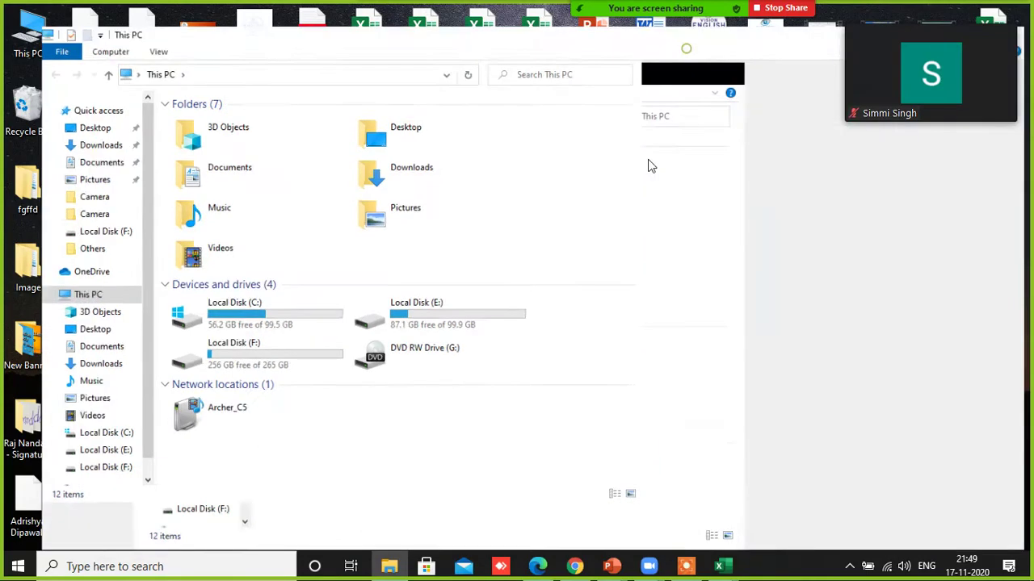
double_click(607, 225)
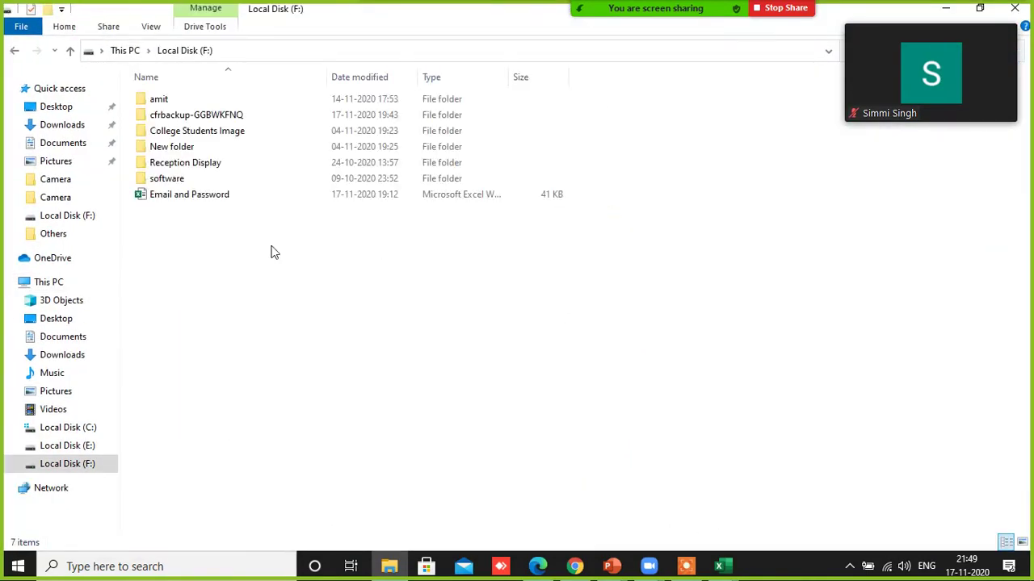
left_click(15, 51)
- Open the Pivot Table workbook from the Training folder in Analytical Edupoint Documents on Local Disk (E:), after checking the Assignments folder
left_click(420, 219)
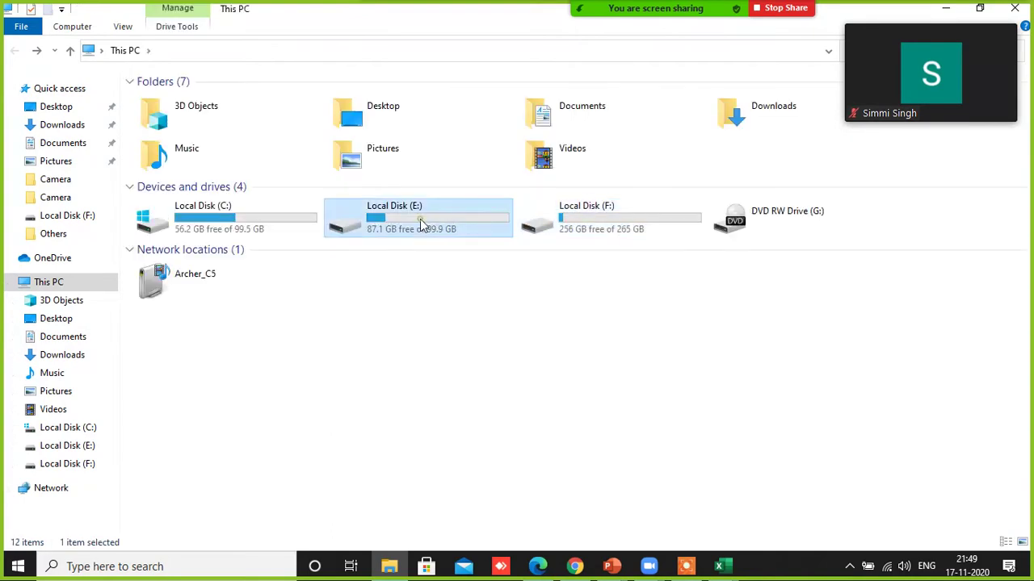
double_click(420, 219)
double_click(171, 114)
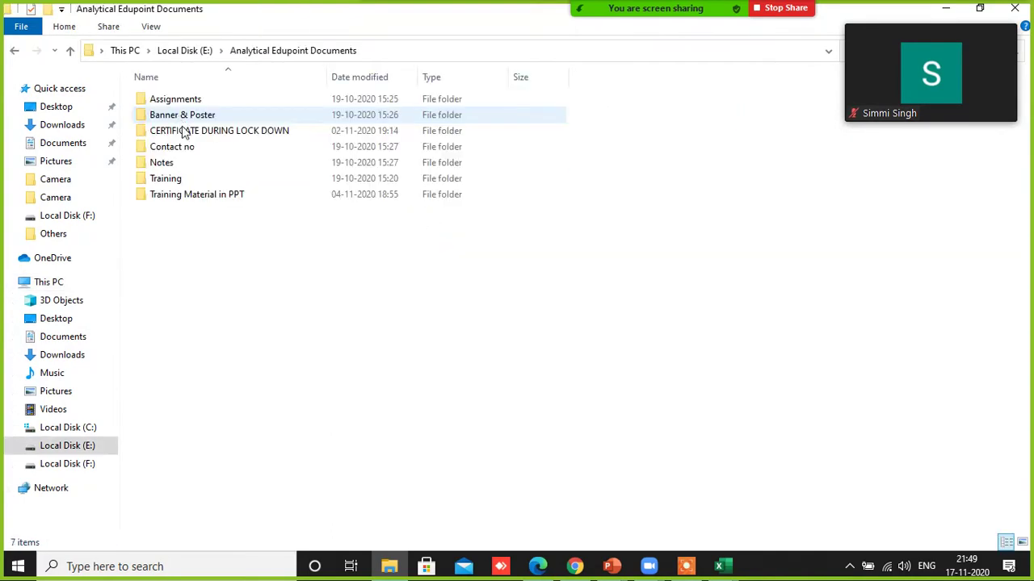
double_click(181, 103)
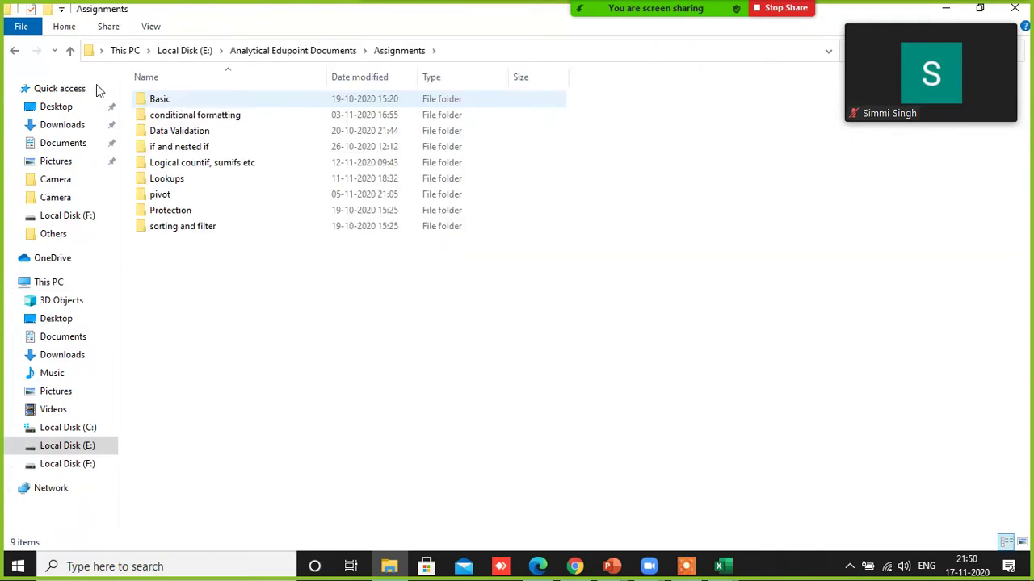
left_click(14, 50)
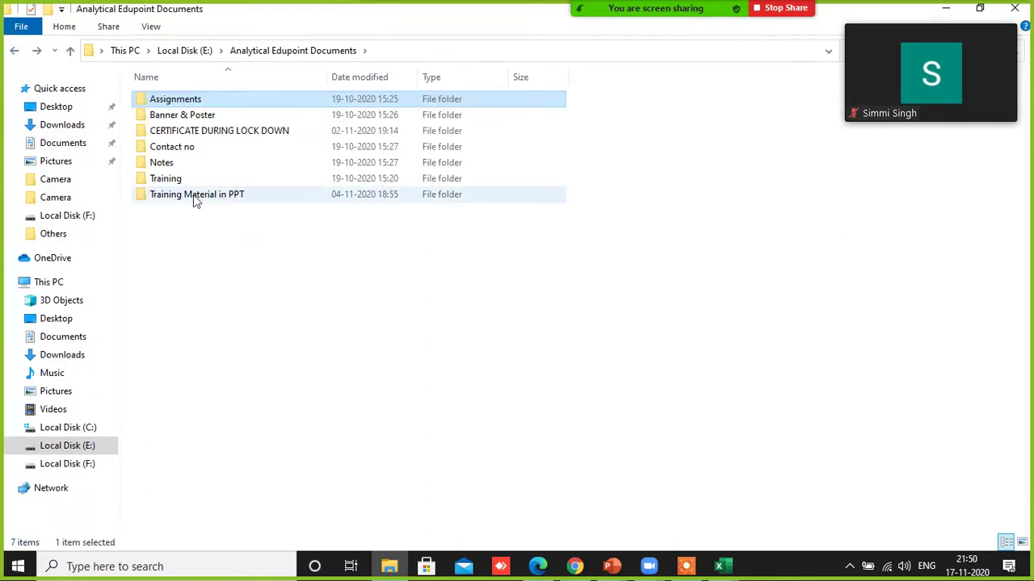
double_click(172, 181)
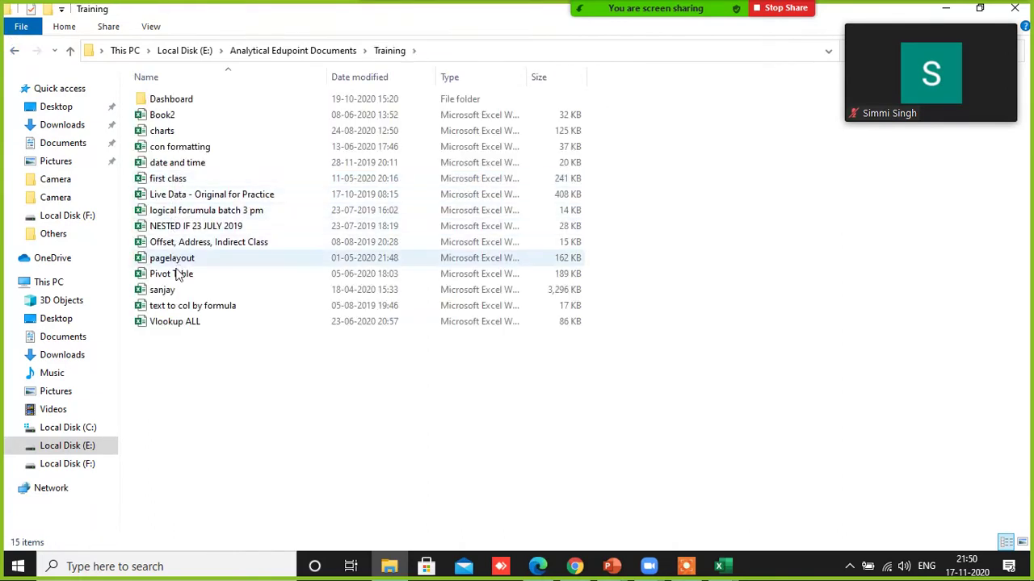
double_click(170, 276)
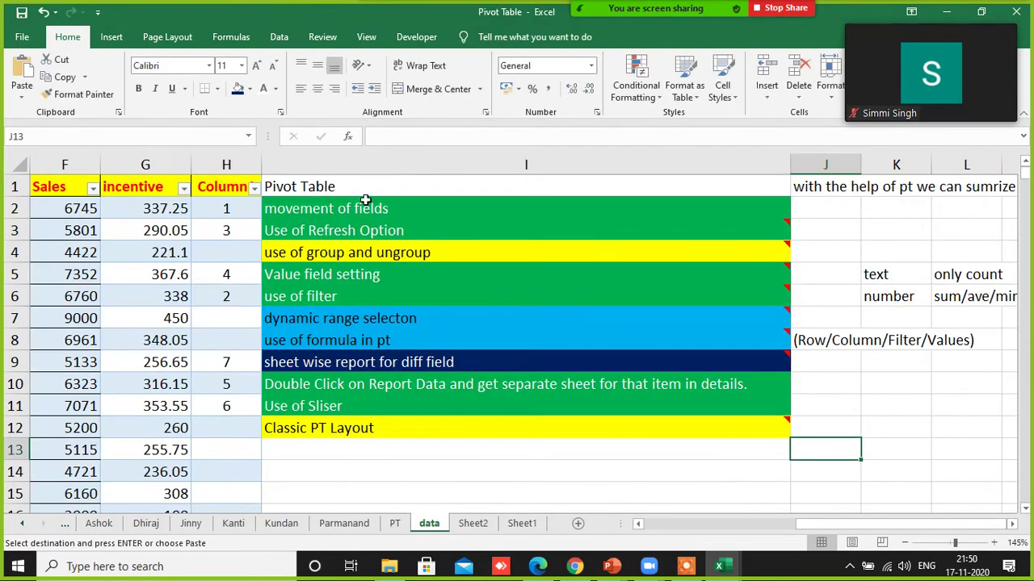
- Copy the pivot table topic list and its adjacent notes (I1:J12) from the data sheet and paste it at I9 on Book1's Data sheet
left_click_drag(373, 185, 799, 428)
key("ctrl+c")
key("alt+Tab")
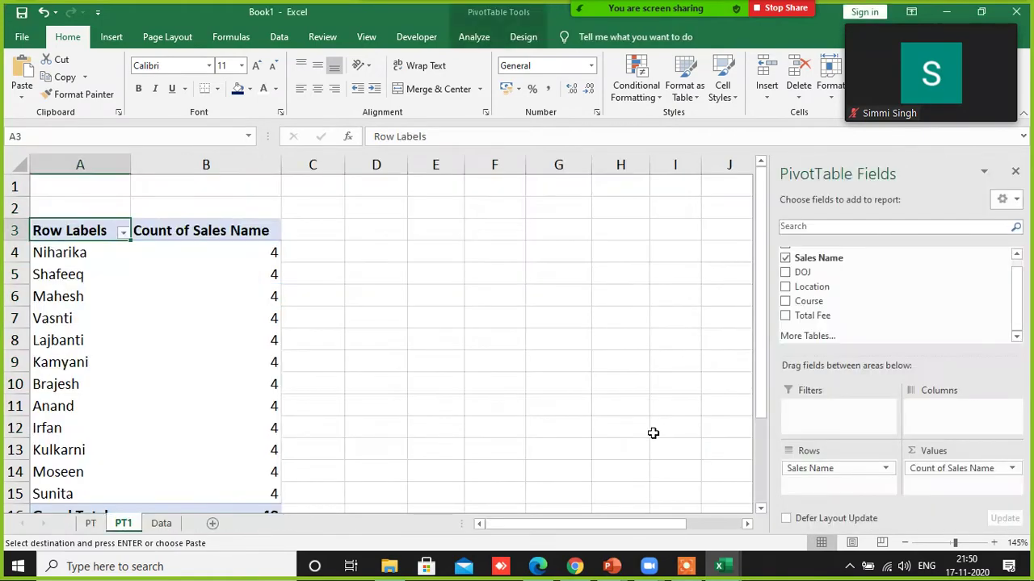
left_click(170, 524)
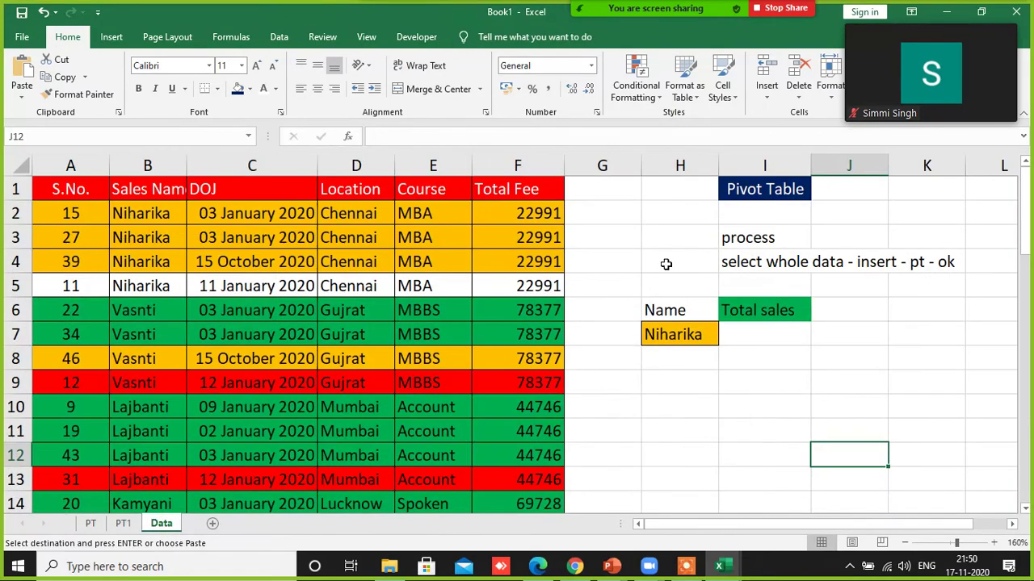
left_click(753, 187)
left_click(741, 376)
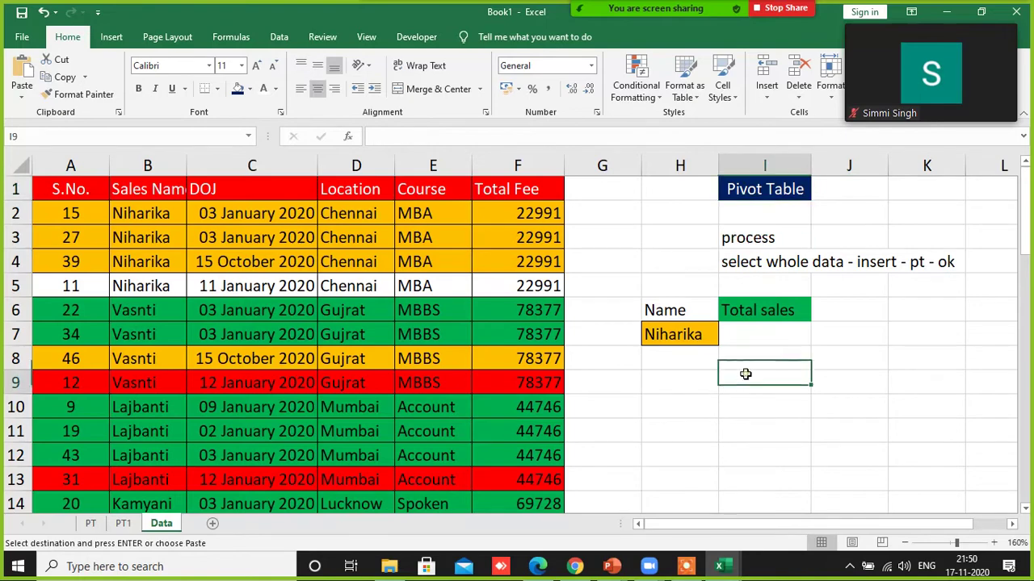
key("ctrl+v")
scroll(699, 412, "down", 2)
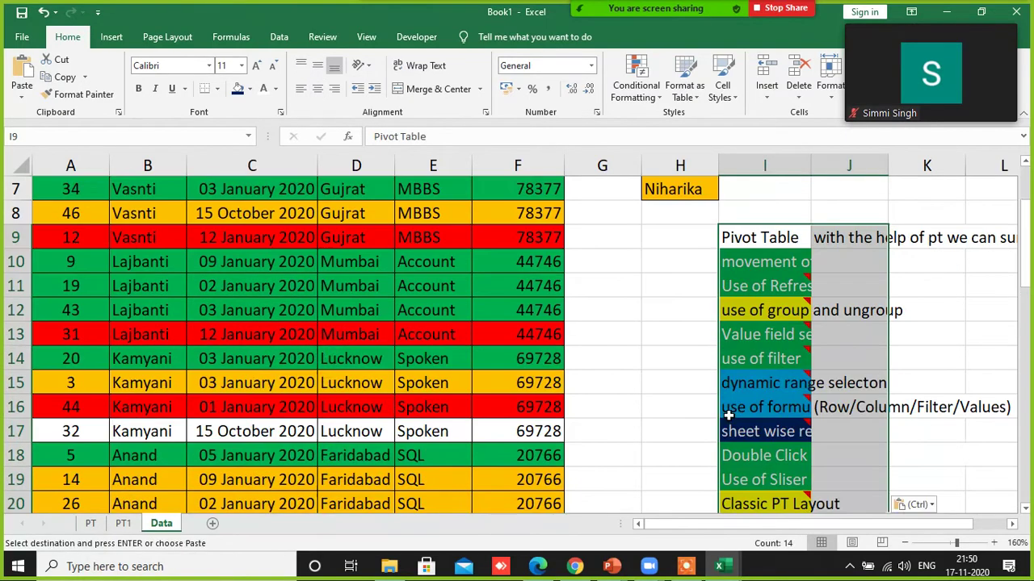
scroll(627, 377, "up", 2)
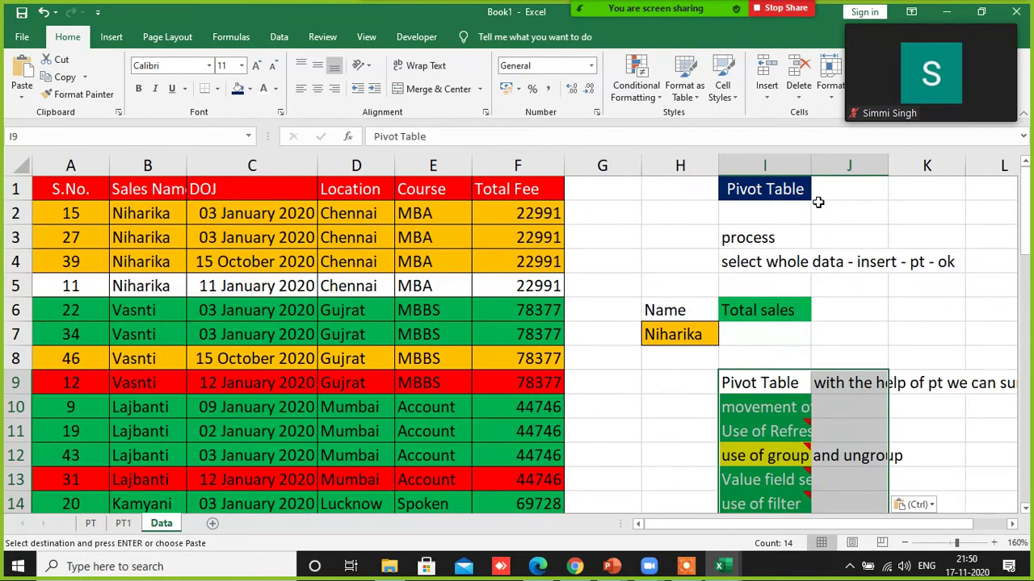
- Fit column I on the Data sheet to the width of the pasted topic list
double_click(810, 165)
scroll(699, 369, "down", 2)
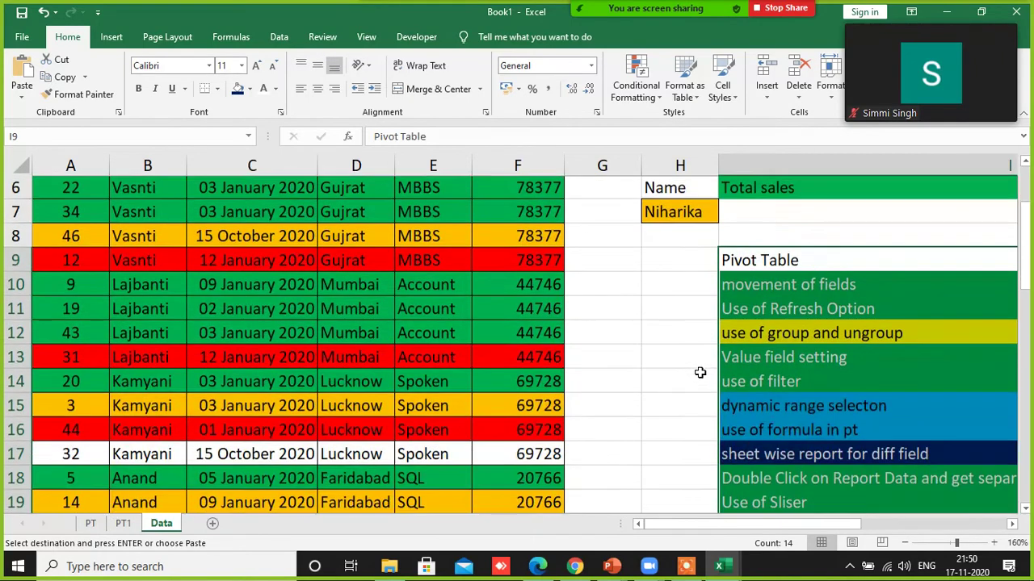
scroll(643, 365, "up", 2)
left_click(636, 383)
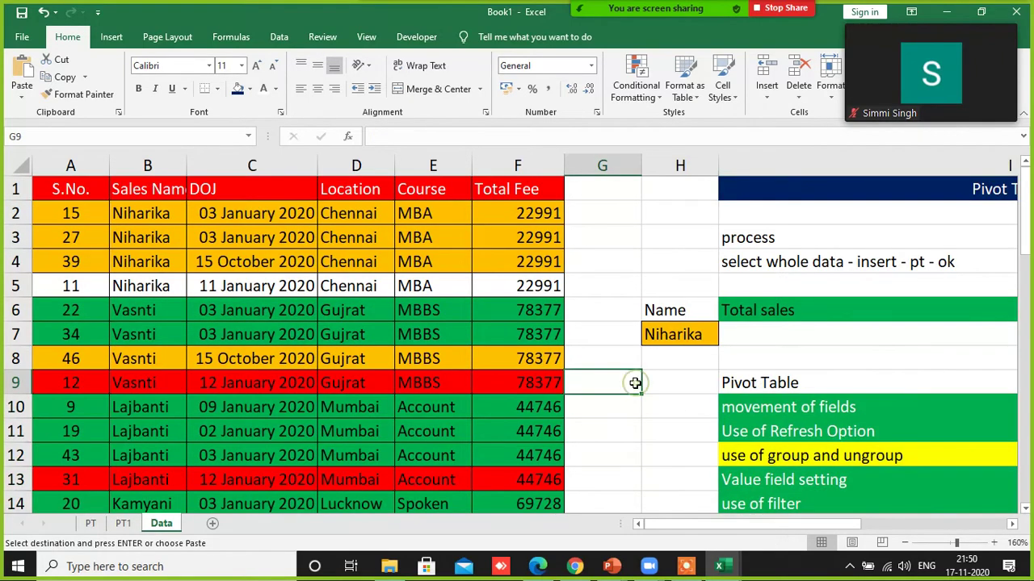
- Examine the pasted Pivot Table heading, the note beside it in J9, and the source data along row 9
left_click(769, 383)
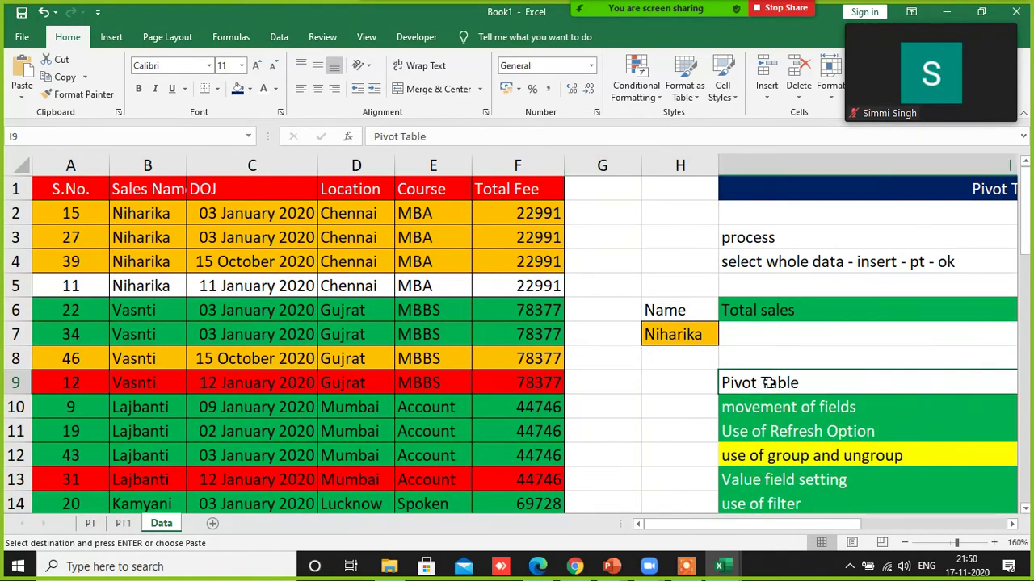
key("Right")
key("Right")
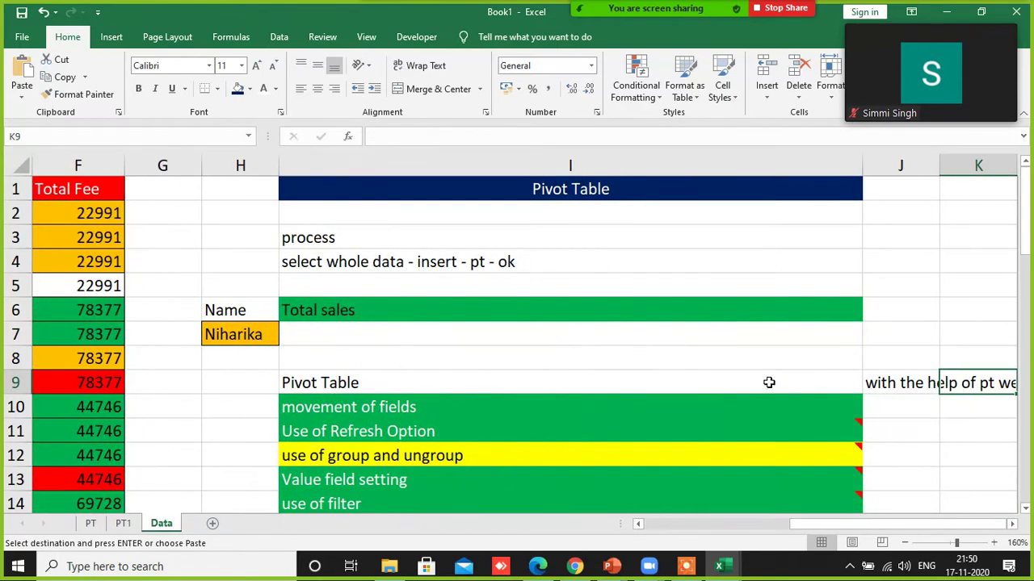
key("Left")
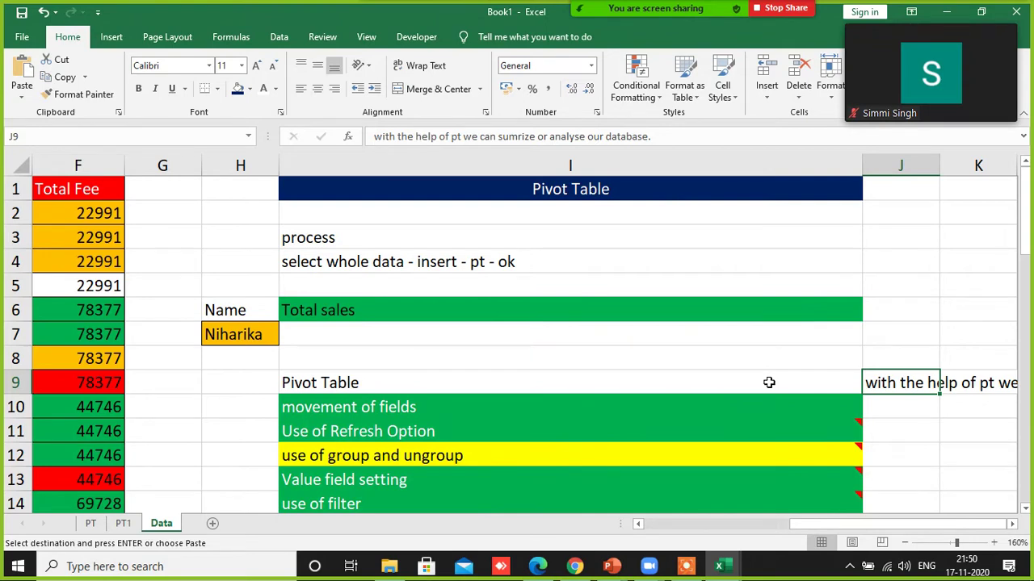
left_click(769, 383)
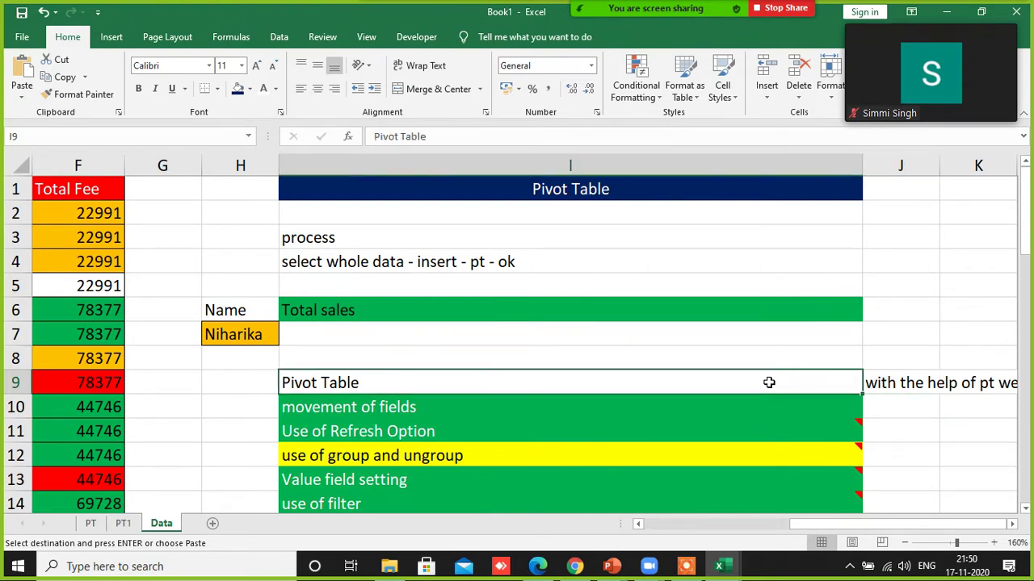
key("Left")
key("Left")
key("Left")
key("Left")
key("Left")
key("Left")
key("Left")
key("Left")
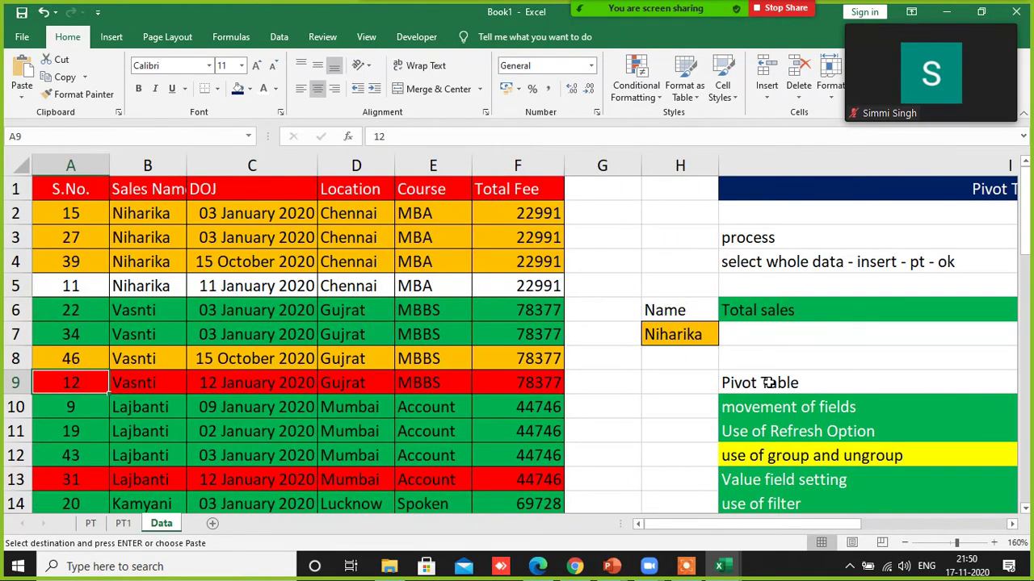
- Give the Pivot Table heading in I9 a dark blue fill with white text, and fill the "movement of fields" topic in dark blue
left_click(769, 414)
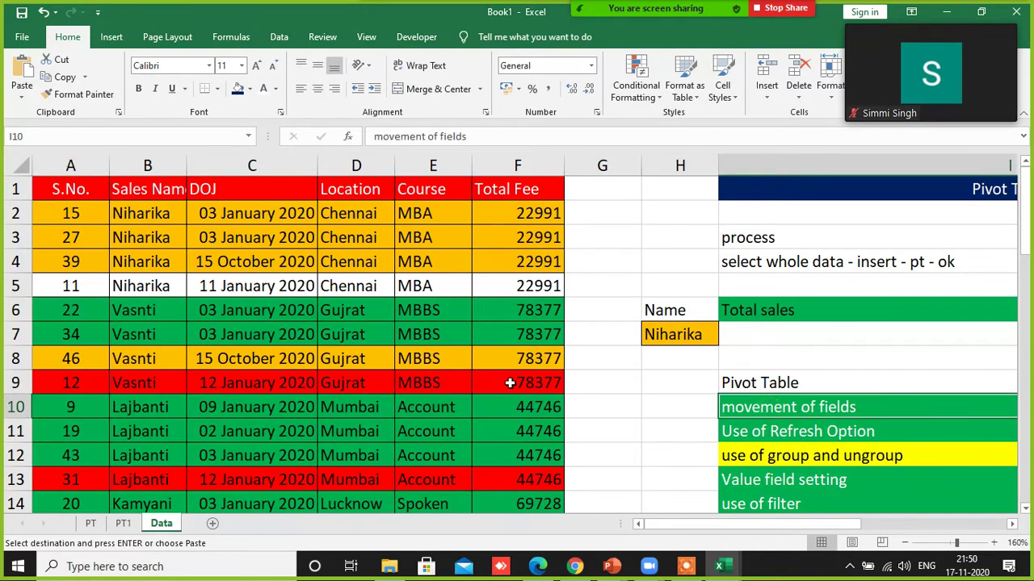
left_click(779, 386)
left_click(238, 88)
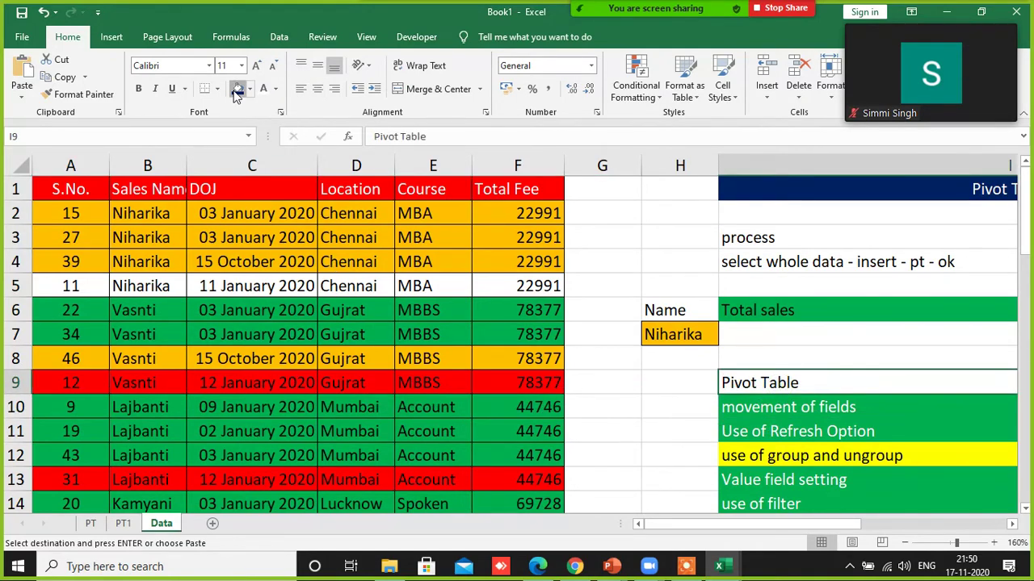
left_click(264, 88)
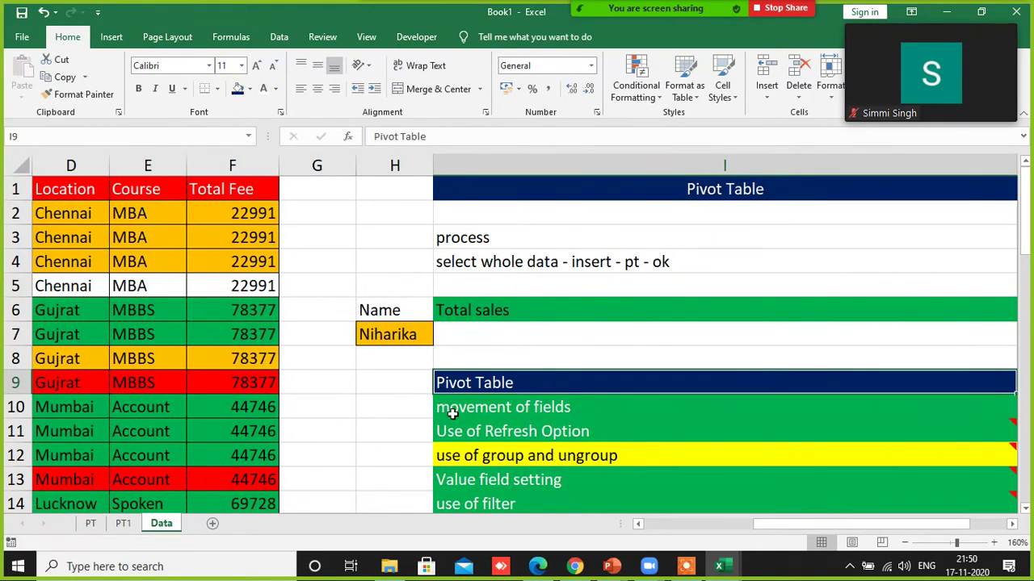
left_click(451, 409)
left_click(238, 89)
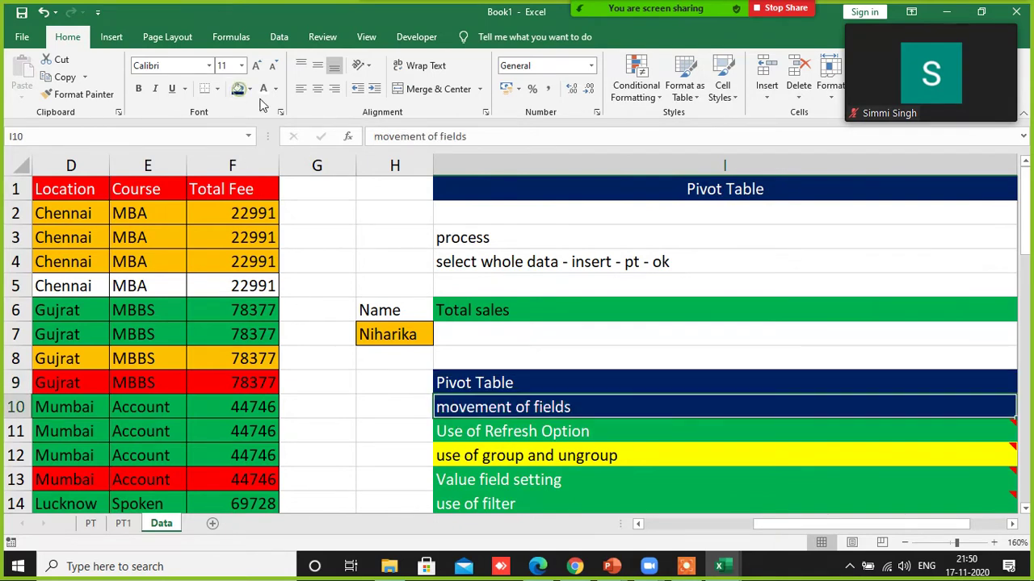
left_click(373, 411)
key("Left")
key("Left")
key("Left")
key("Left")
key("Left")
key("Left")
key("Left")
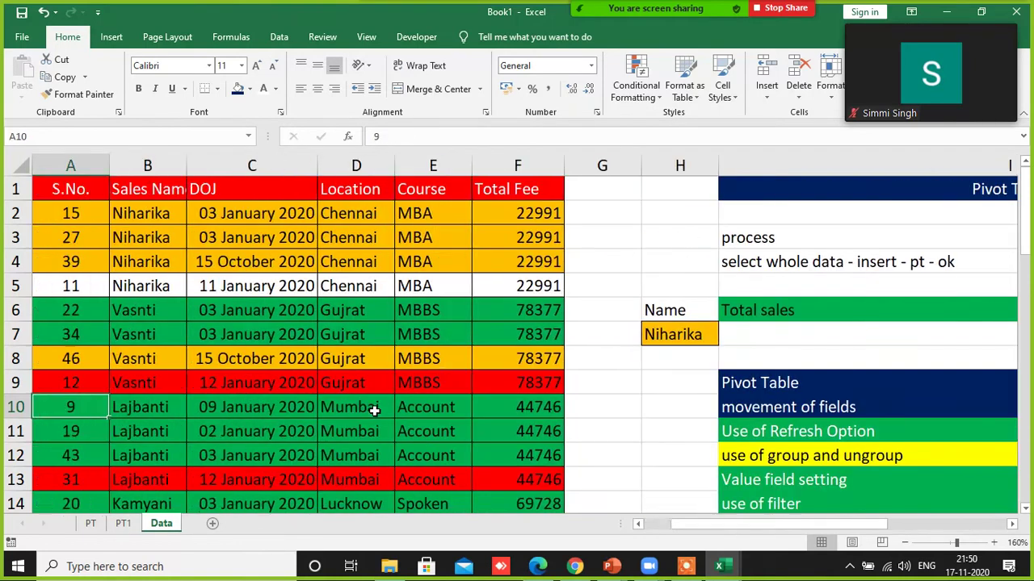
- Add Total Fee to the Values area of the PT1 PivotTable below Count of Sales Name, and review the first sales name's count and sum
left_click(122, 523)
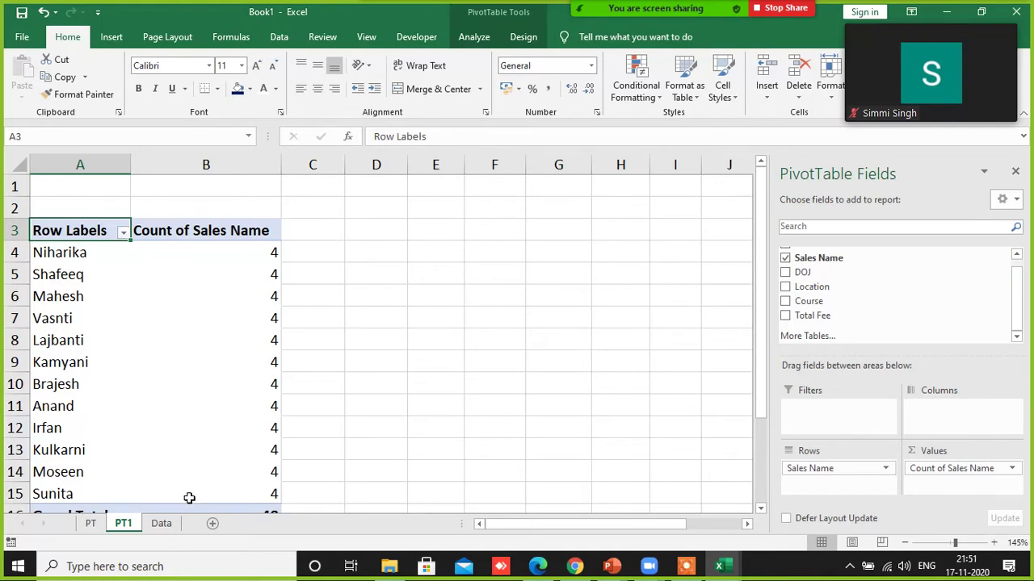
left_click(161, 523)
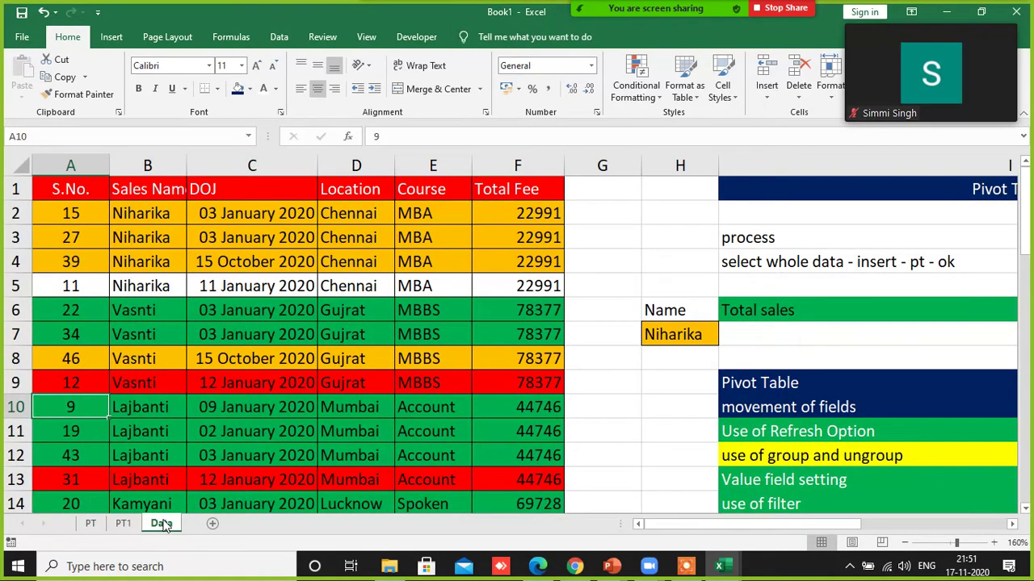
left_click(123, 524)
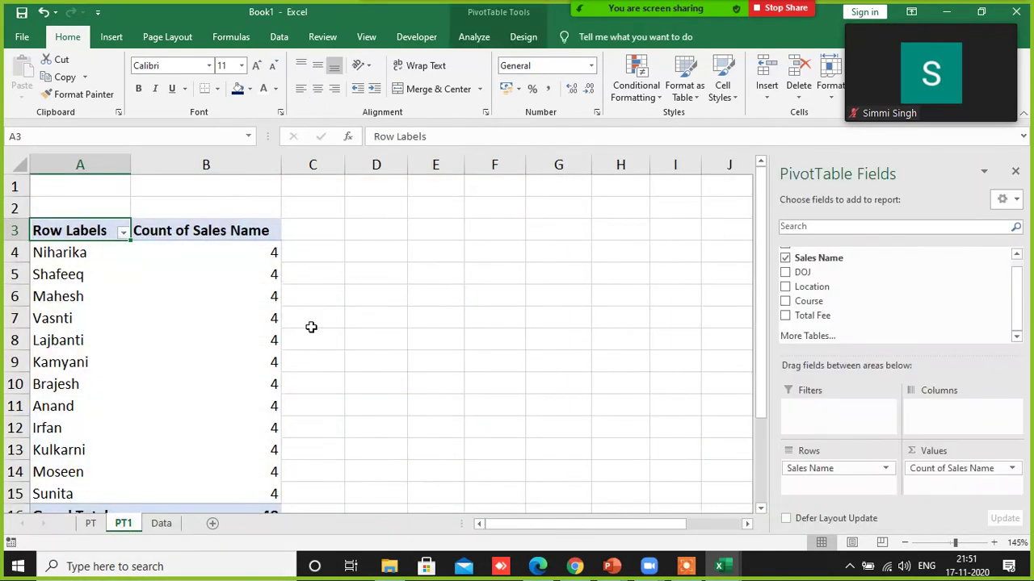
left_click(126, 317)
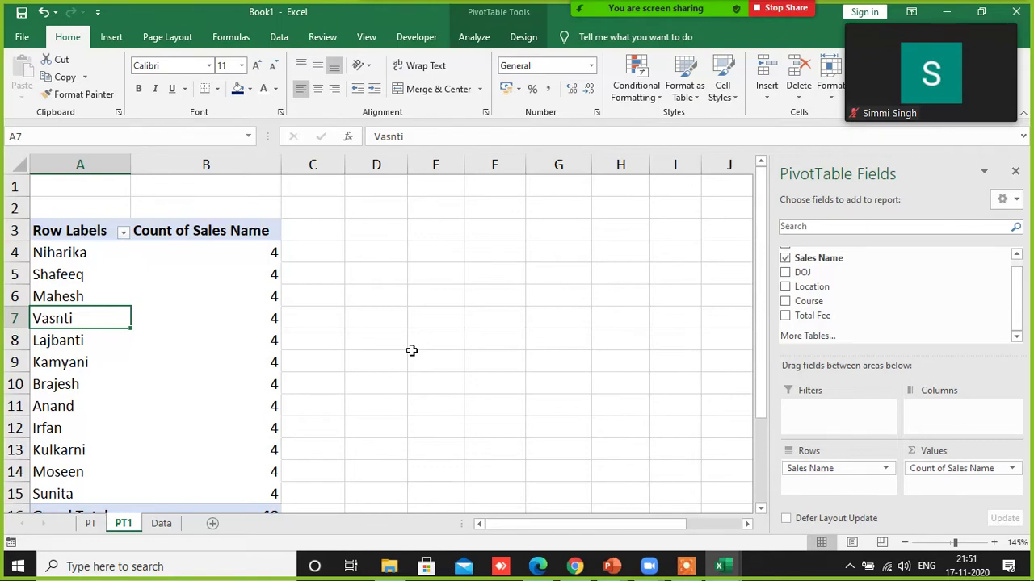
left_click_drag(808, 316, 941, 487)
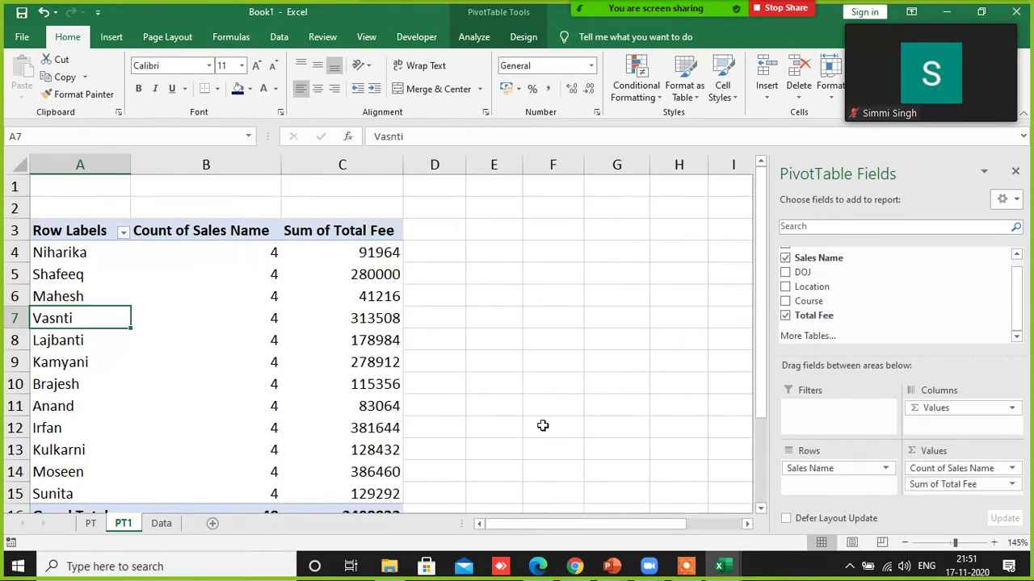
scroll(499, 390, "down", 1)
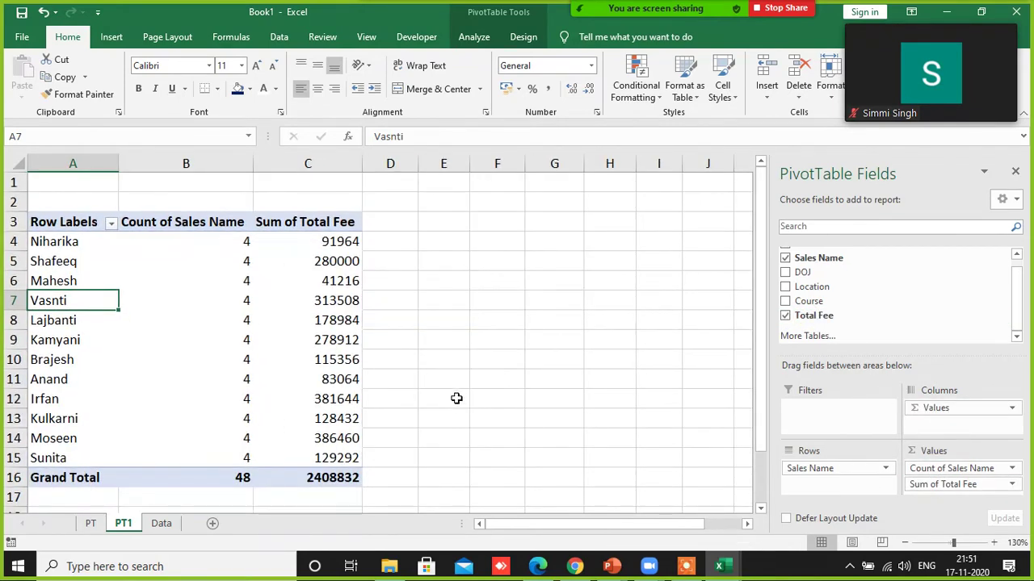
left_click(69, 242)
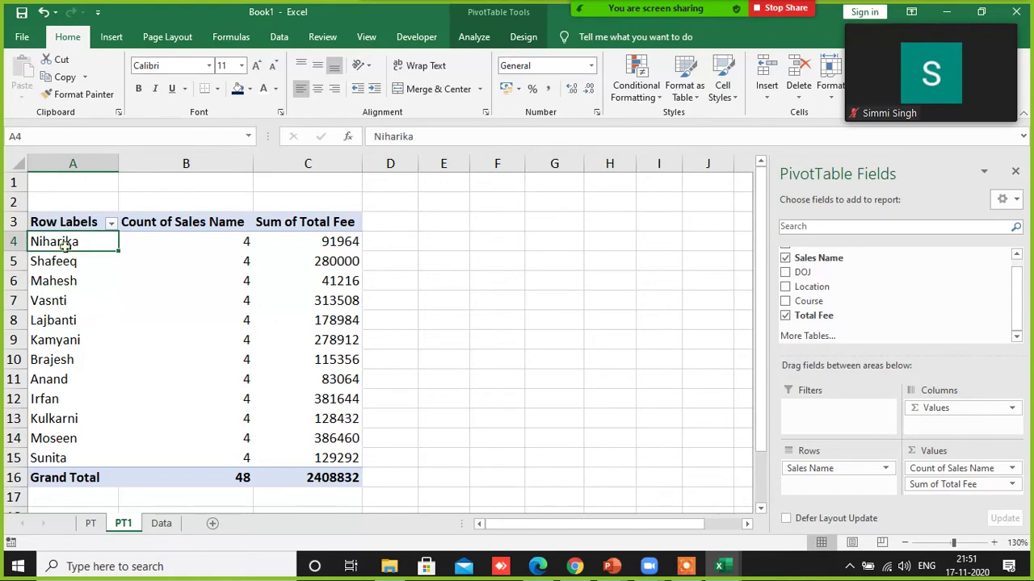
left_click(180, 242)
mouse_move(180, 242)
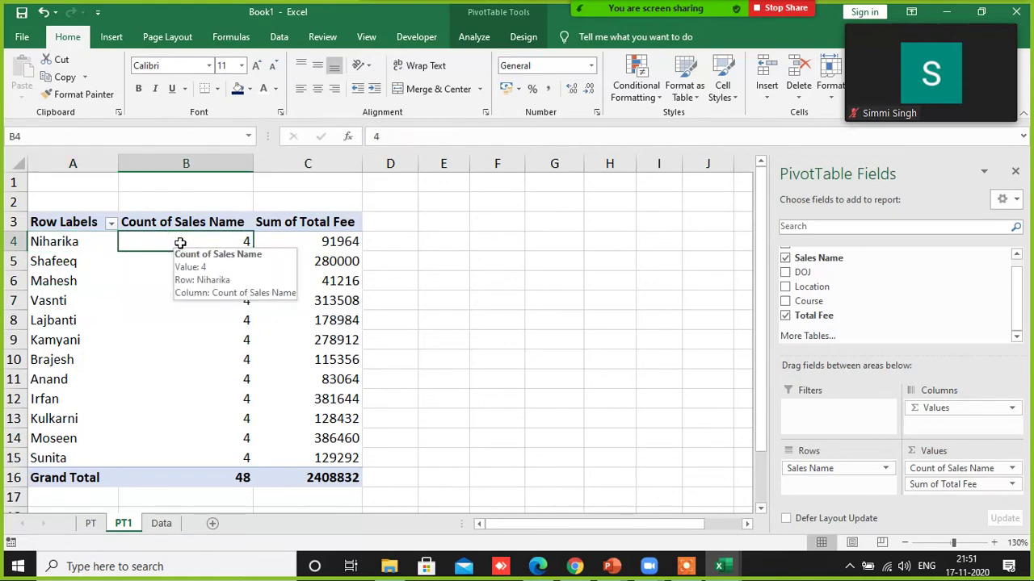
left_click(303, 244)
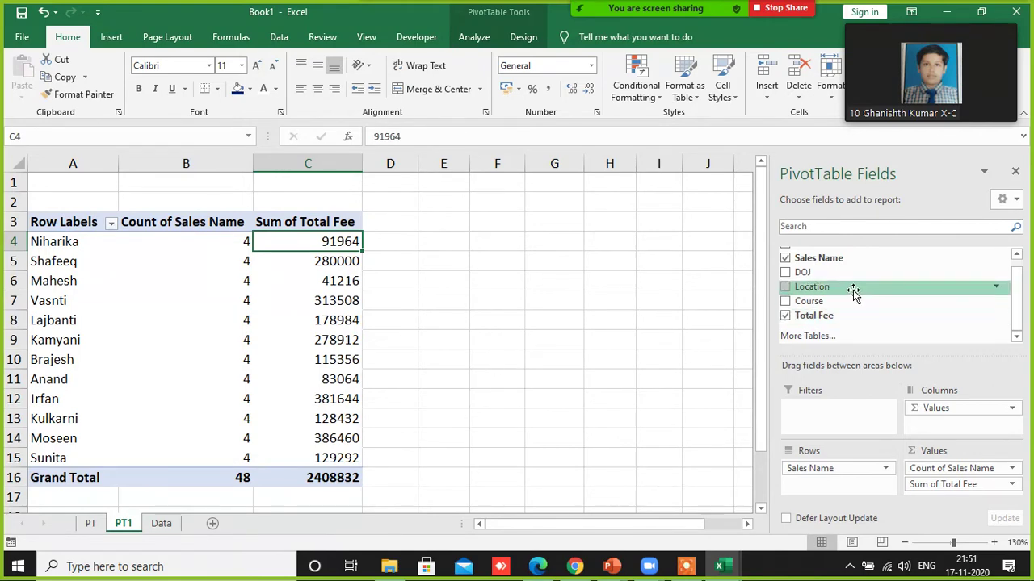
- Add the Course field to the Rows area below Sales Name and review the resulting course breakdown per sales name
left_click_drag(817, 301, 805, 485)
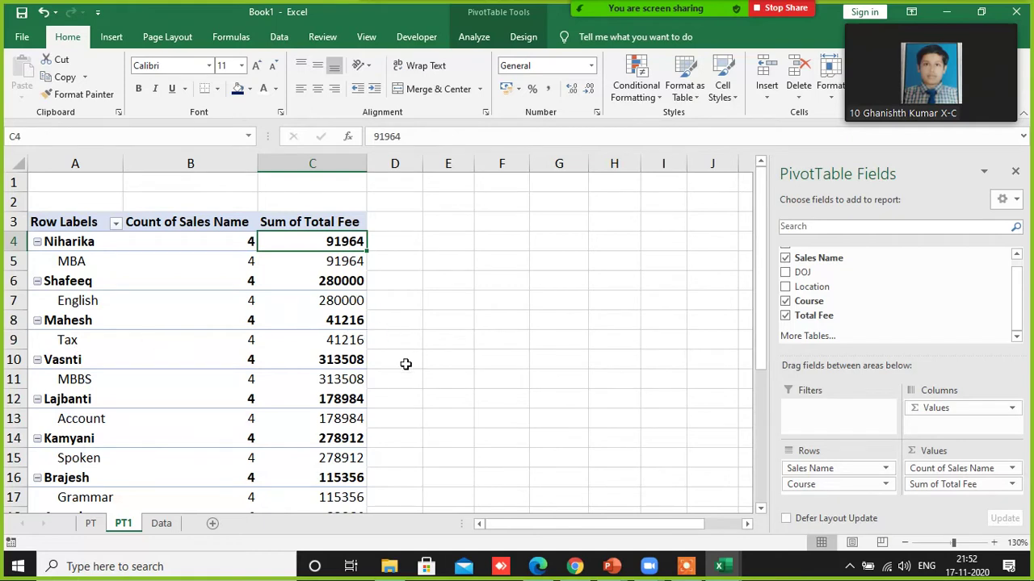
scroll(169, 411, "down", 4)
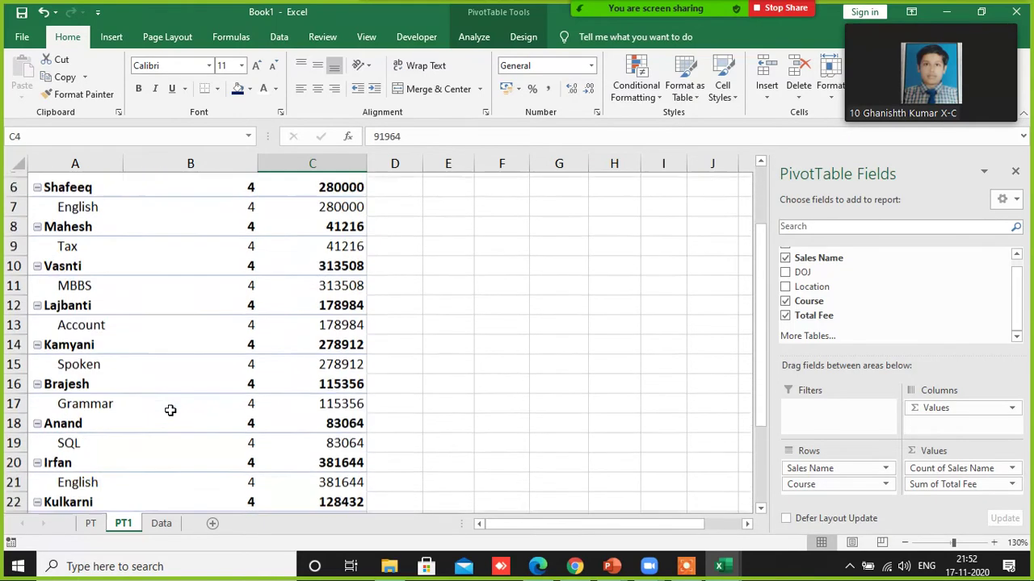
scroll(106, 349, "up", 4)
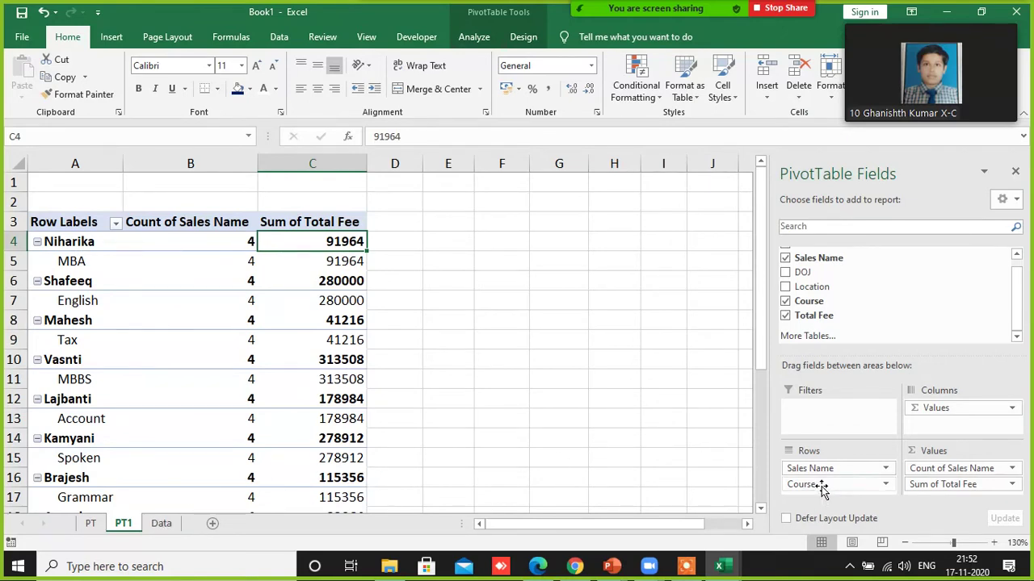
- Replace the Course field with Location below Sales Name in the Rows area of the PT1 PivotTable
left_click_drag(822, 487, 654, 352)
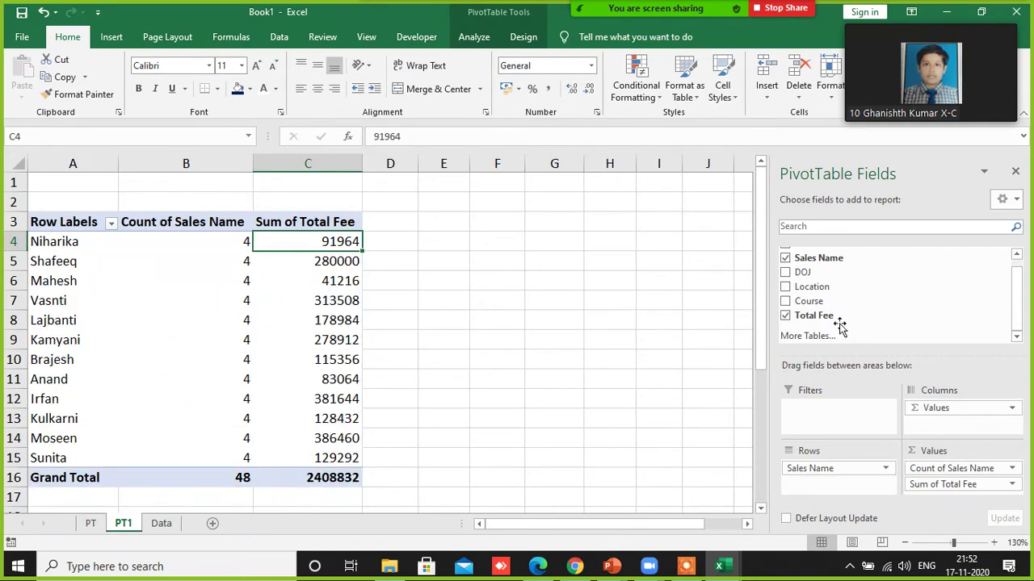
left_click_drag(824, 287, 822, 481)
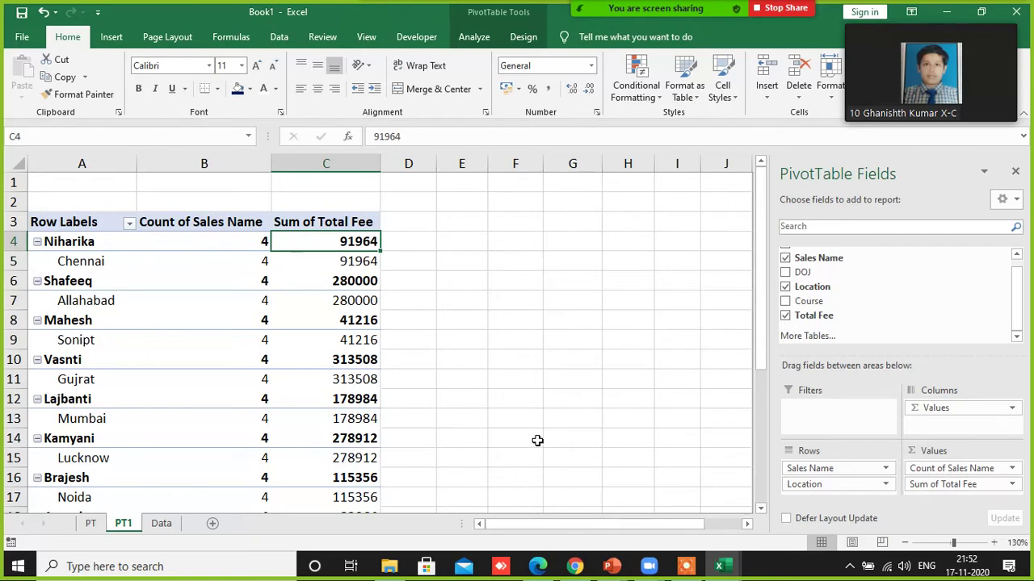
left_click(817, 485)
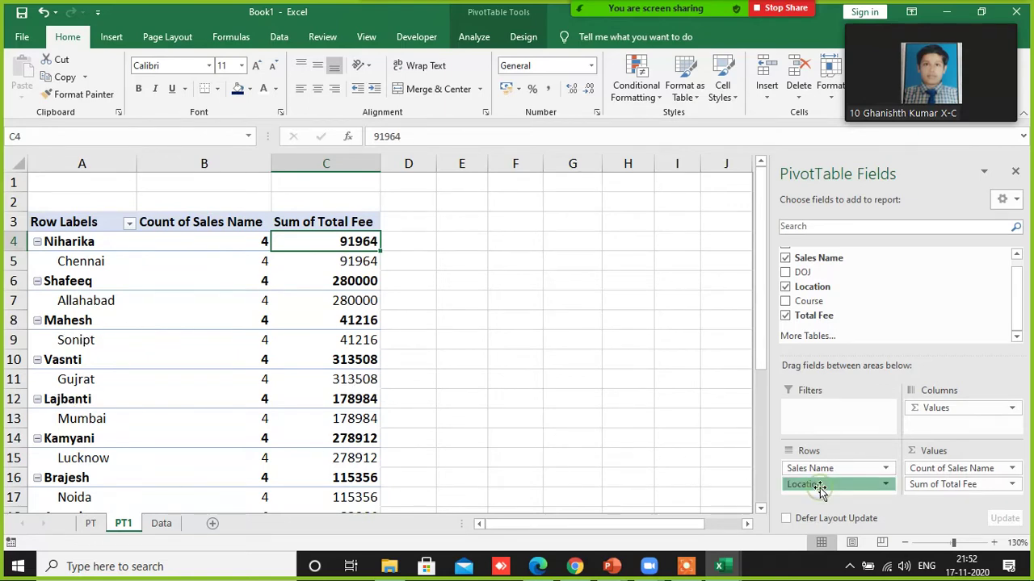
left_click(465, 381)
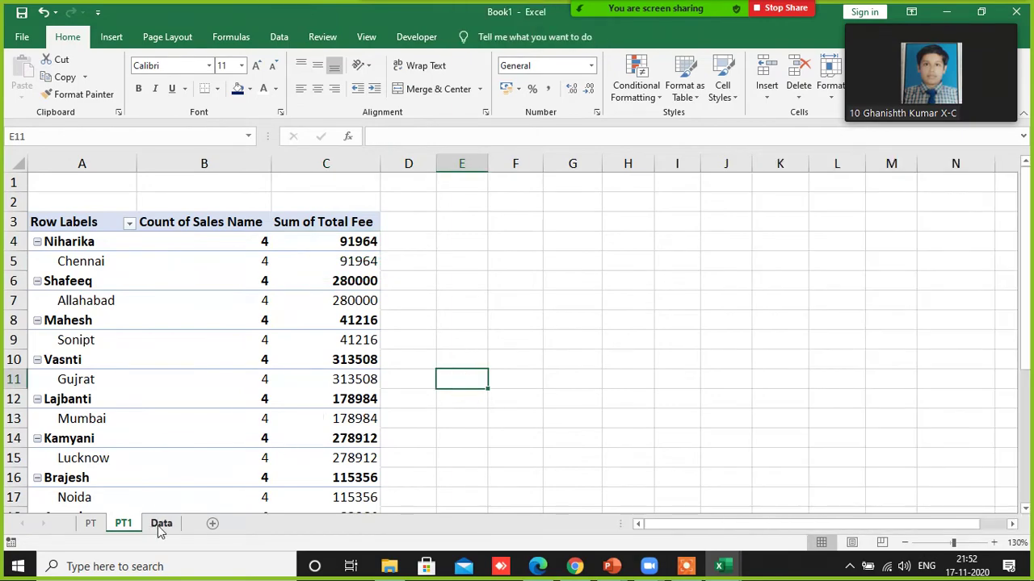
- On the Data sheet, copy the MBA course entry from E4 into E12
left_click(161, 523)
scroll(288, 338, "up", 3, "ctrl")
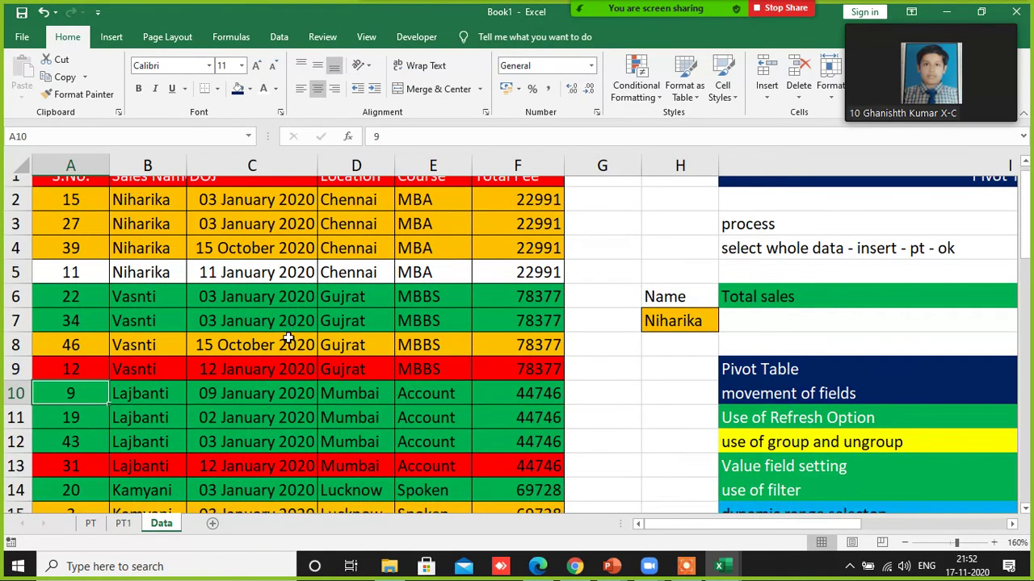
scroll(288, 337, "down", 6)
scroll(364, 323, "up", 7)
left_click(427, 244)
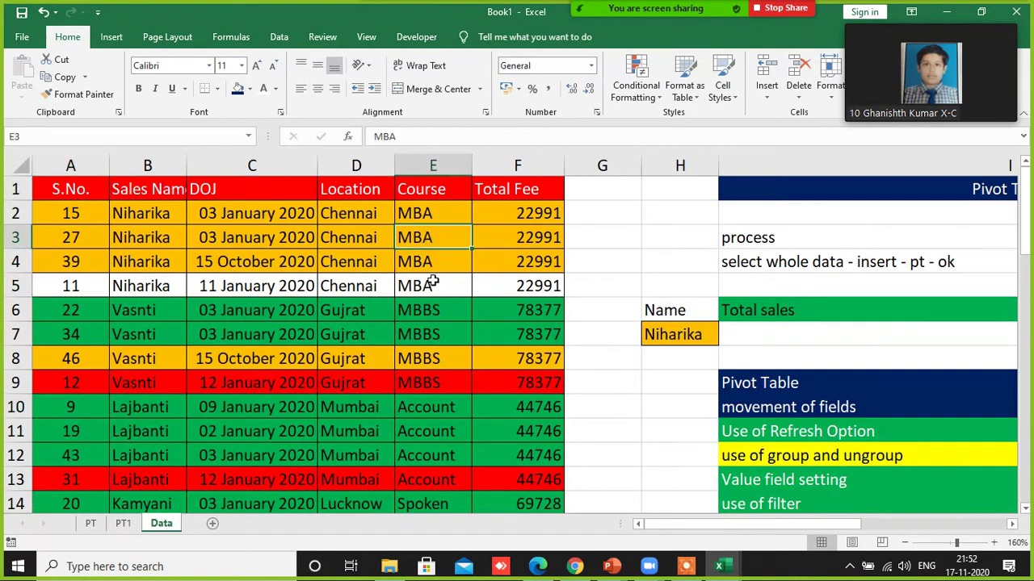
left_click(432, 262)
key("ctrl+c")
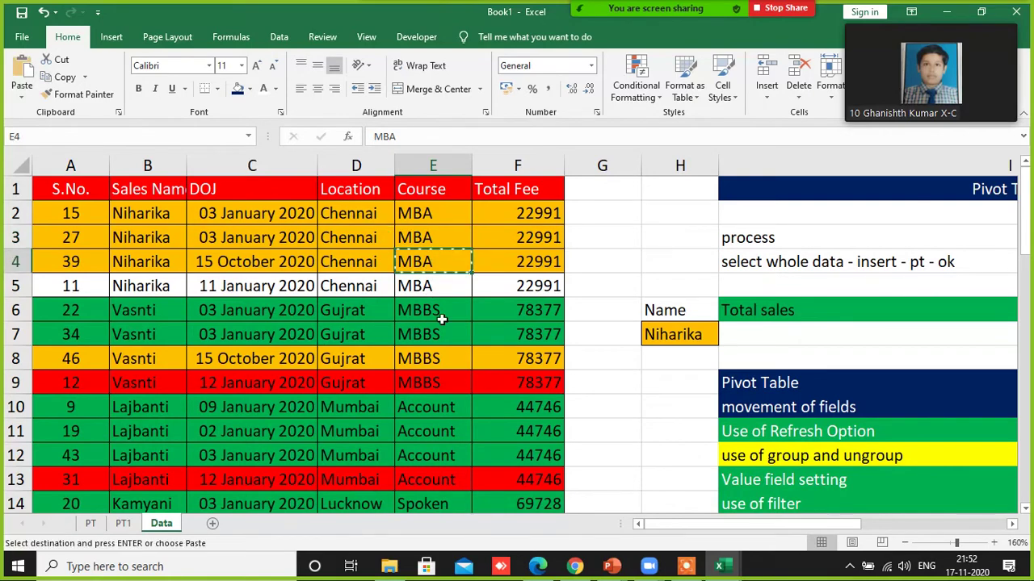
scroll(432, 290, "down", 2)
left_click(425, 311)
key("ctrl+v")
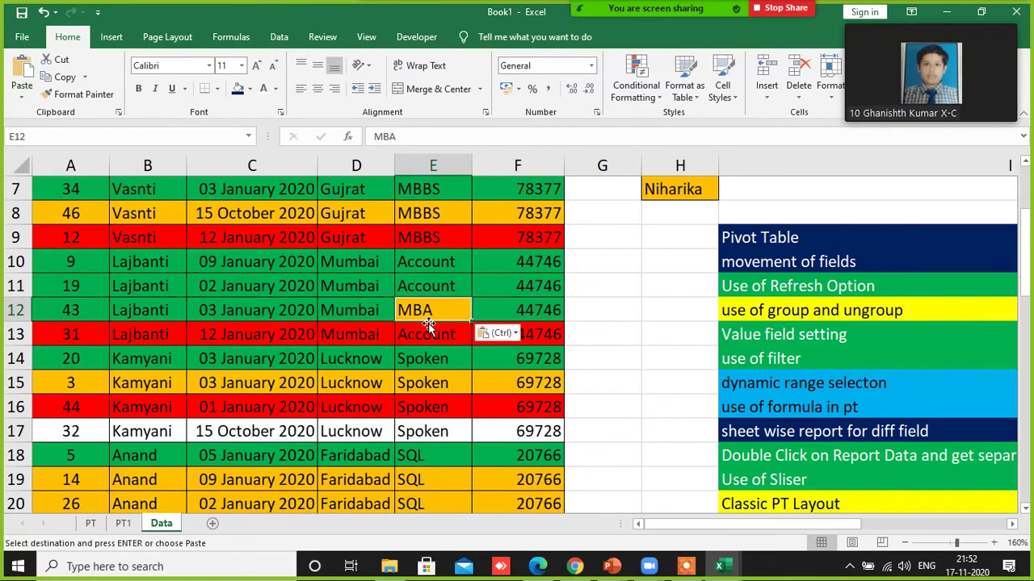
- Copy the Spoken course entry from E16 into E20
scroll(428, 331, "down", 1)
left_click(430, 334)
key("ctrl+c")
left_click(425, 430)
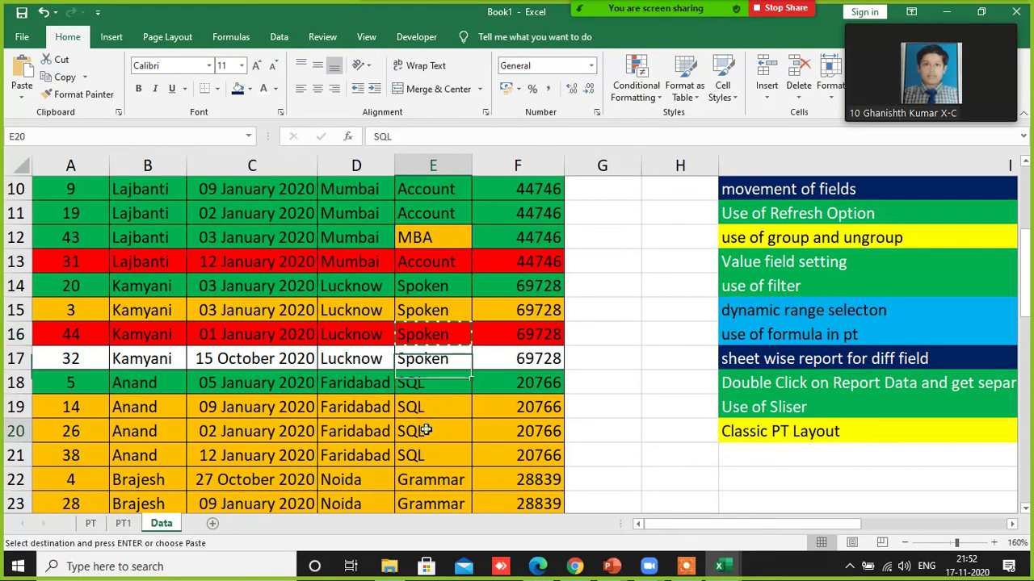
key("ctrl+v")
- Copy the Grammar course entry from E24 into E28
scroll(425, 430, "down", 3)
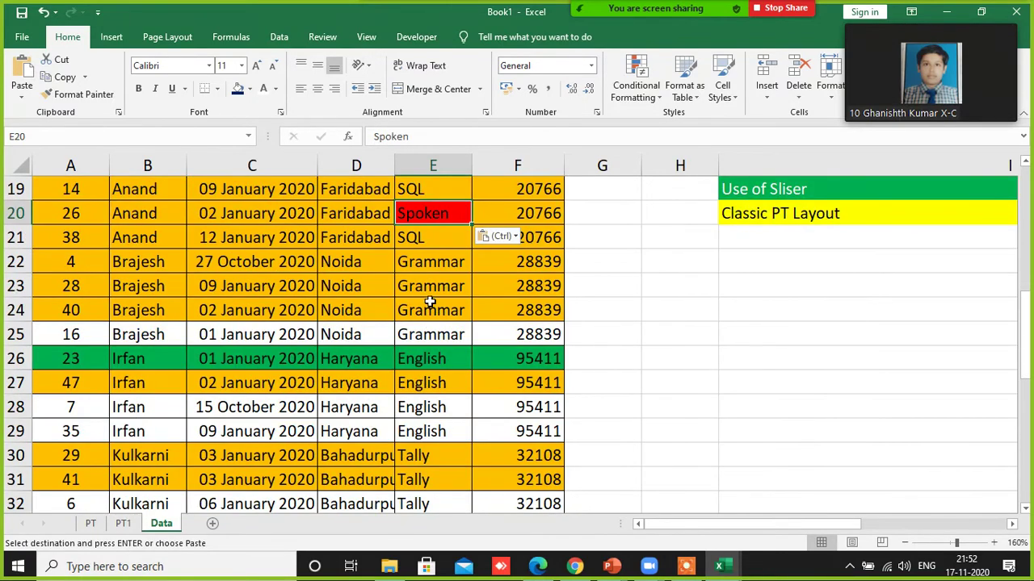
left_click(429, 310)
key("ctrl+c")
left_click(429, 404)
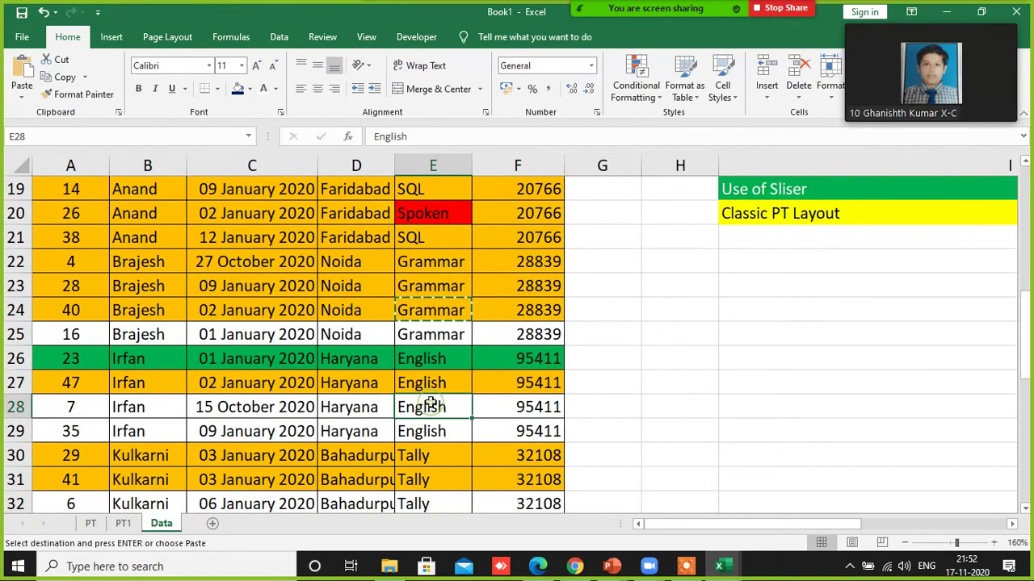
key("ctrl+v")
- Copy the Tax course entry from E34 into E10 and E11
scroll(432, 405, "down", 2)
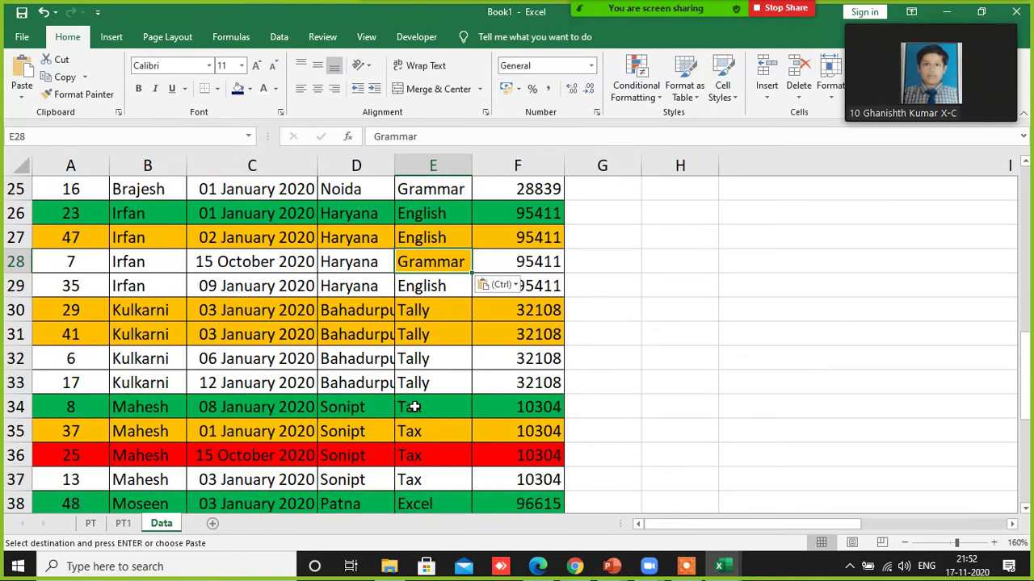
left_click(414, 400)
key("ctrl+c")
scroll(432, 402, "up", 6)
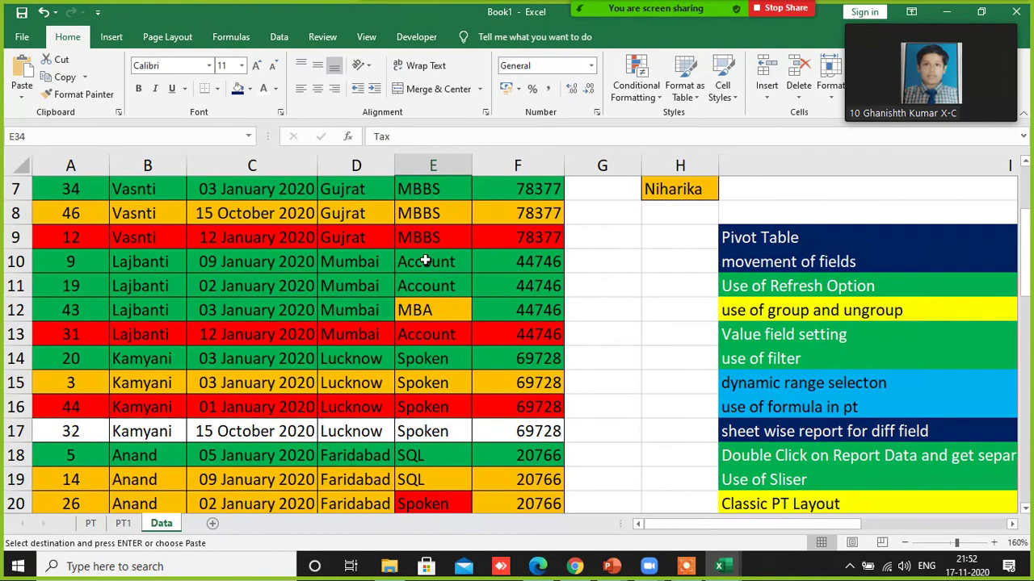
left_click_drag(426, 263, 428, 280)
key("ctrl+v")
- Copy the Excel course entry from E40 into cells E43 to E45
scroll(422, 296, "up", 2)
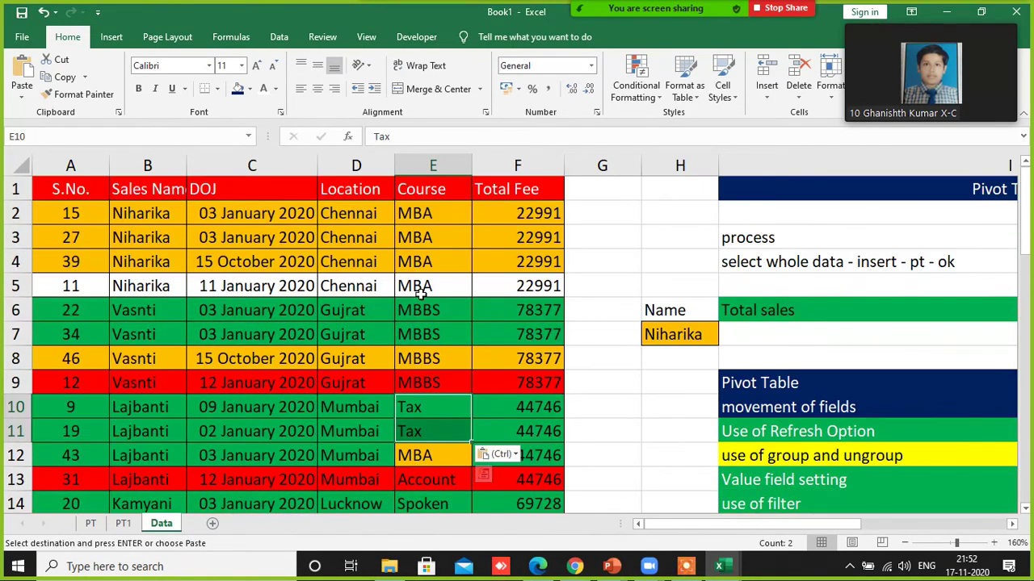
left_click(420, 240)
scroll(412, 420, "down", 5)
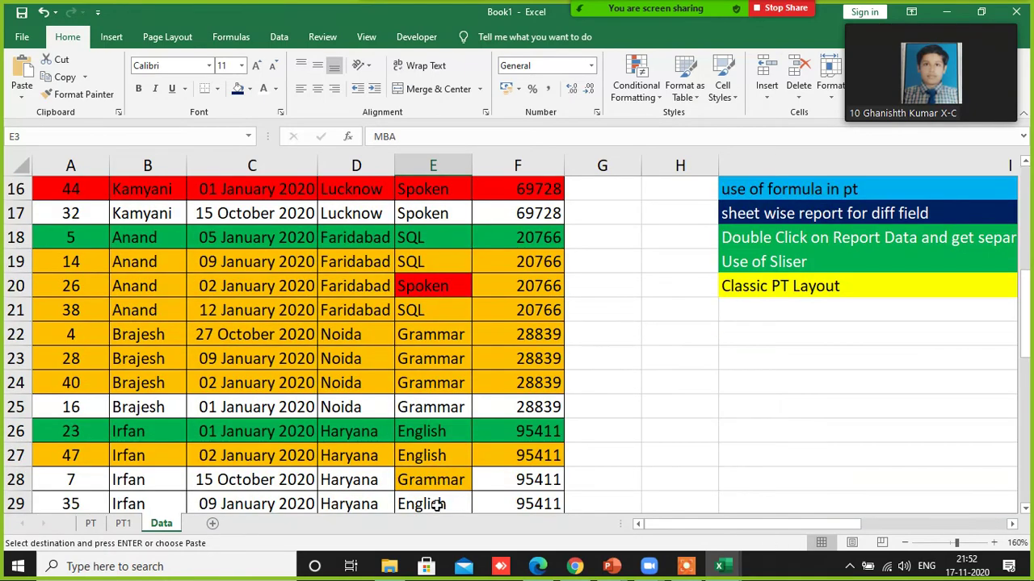
scroll(436, 492, "down", 3)
scroll(424, 496, "down", 4)
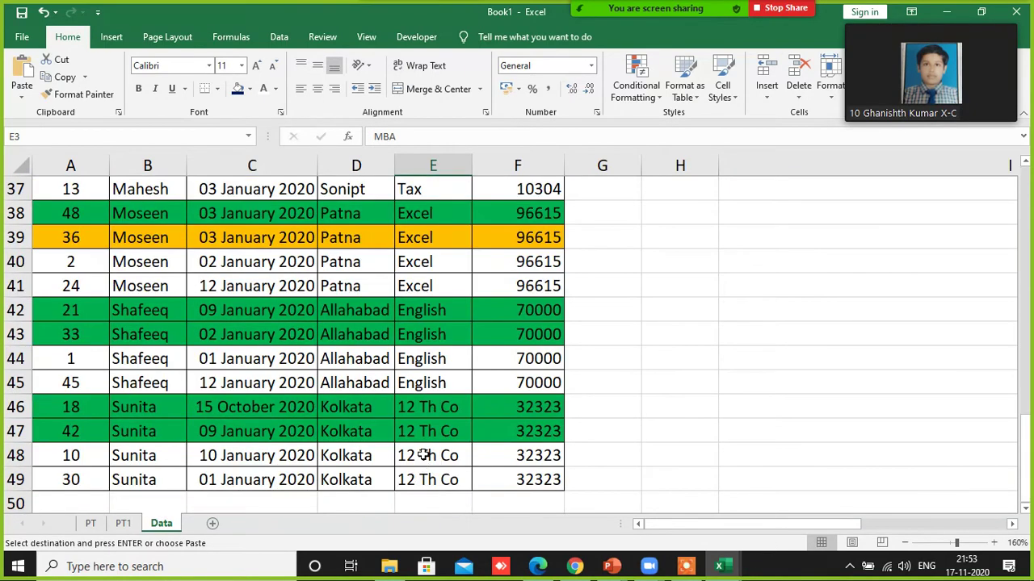
left_click_drag(426, 266, 424, 288)
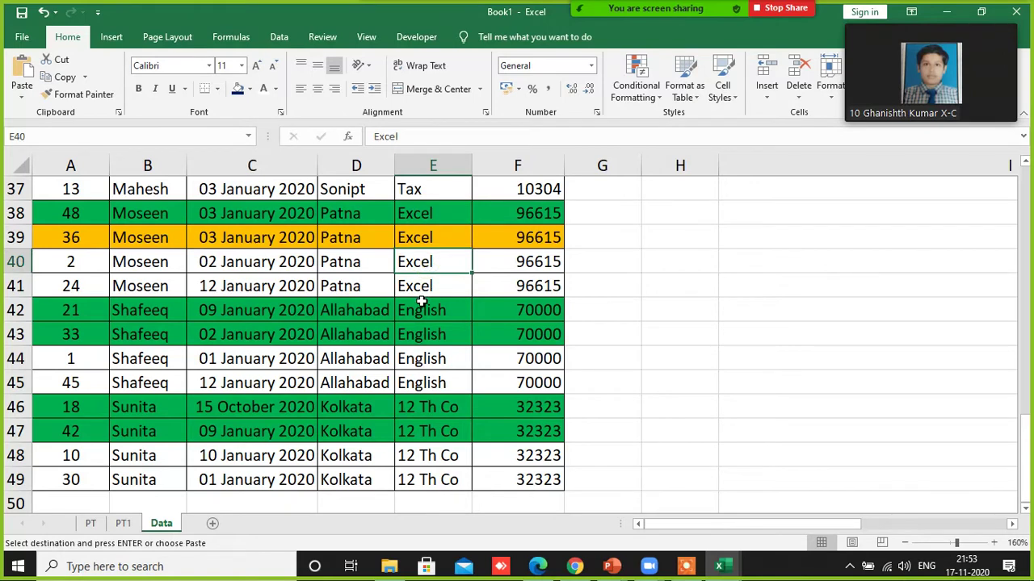
key("ctrl+c")
left_click(428, 334)
left_click(428, 383, "shift")
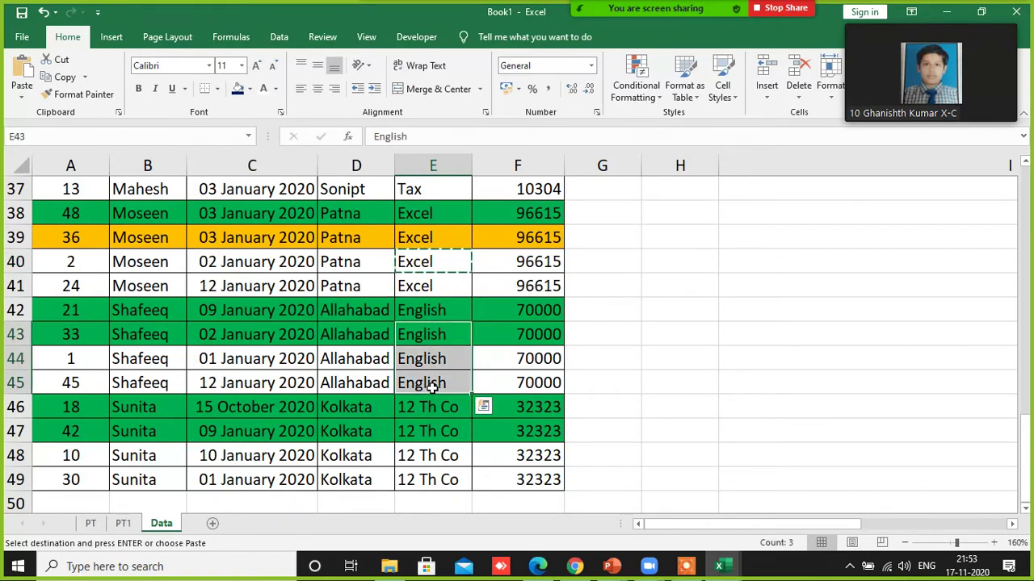
key("ctrl+v")
- Copy the Tally course entry from E32 into cells E46 to E49
scroll(426, 334, "up", 4)
left_click(418, 361)
key("ctrl+c")
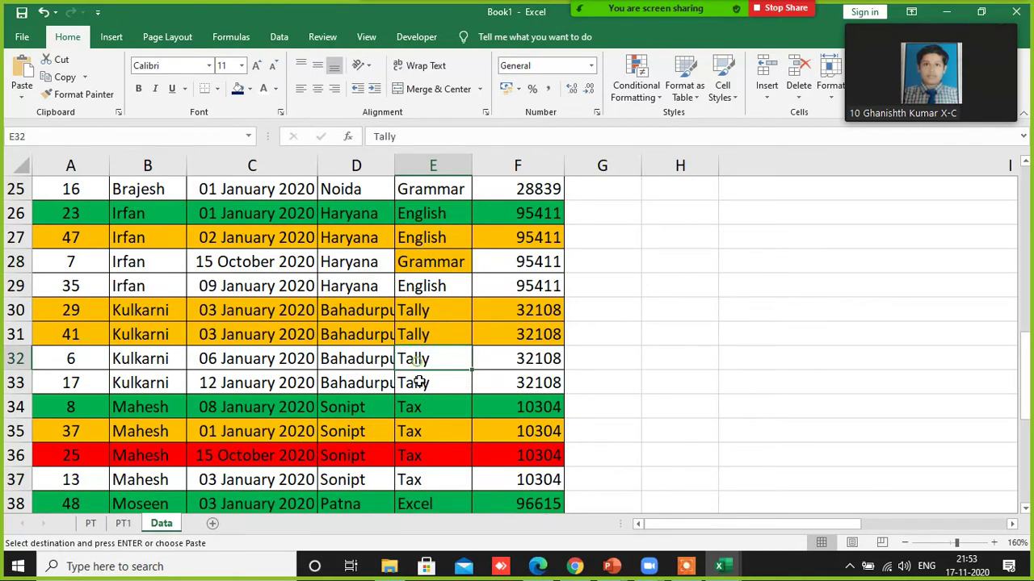
scroll(415, 310, "down", 7)
scroll(415, 302, "up", 1)
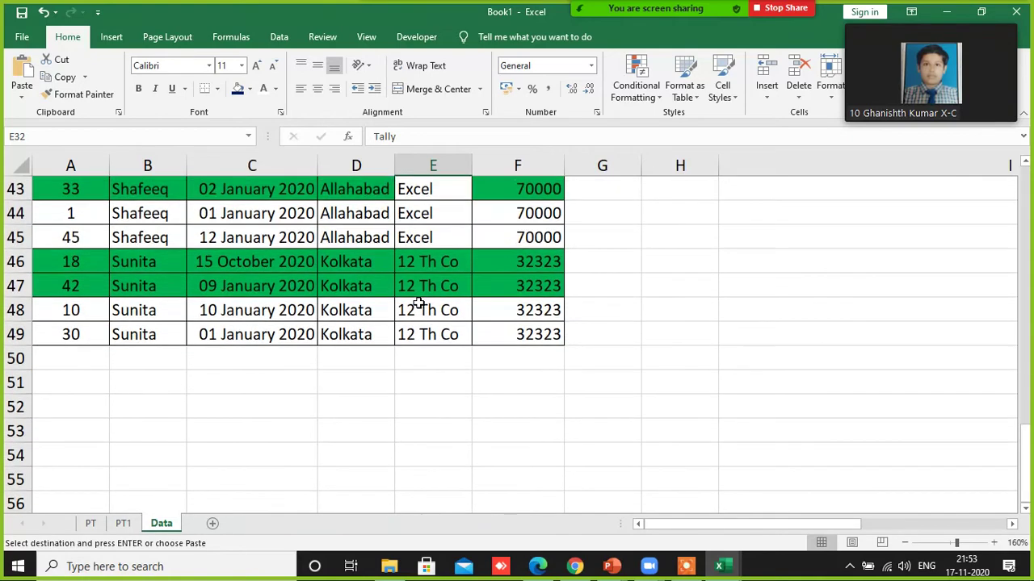
left_click_drag(424, 269, 428, 340)
key("ctrl+v")
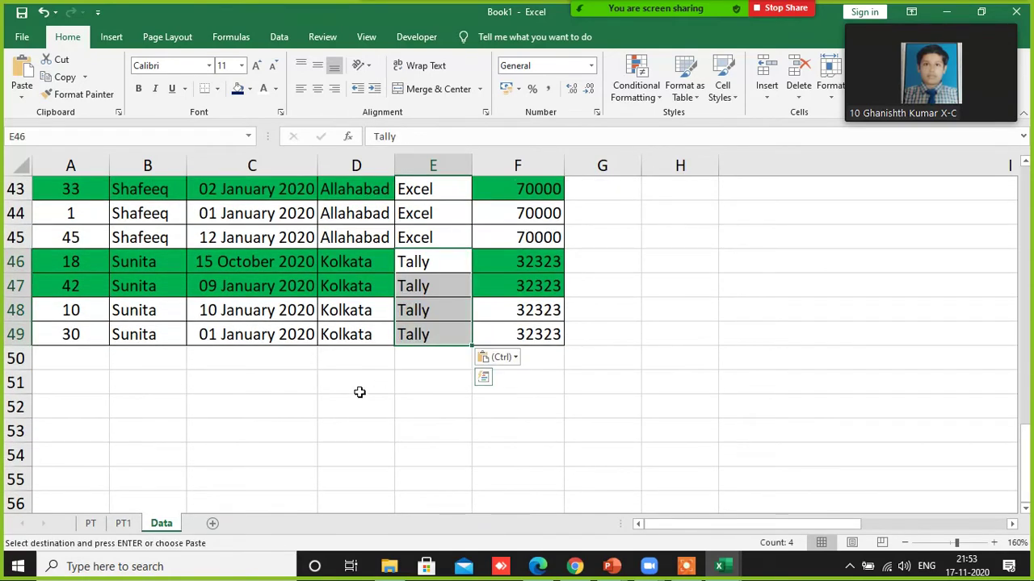
- Copy the Tax course entry from E10 into E3 and E4
left_click(330, 379)
scroll(329, 357, "up", 2)
scroll(331, 358, "up", 12)
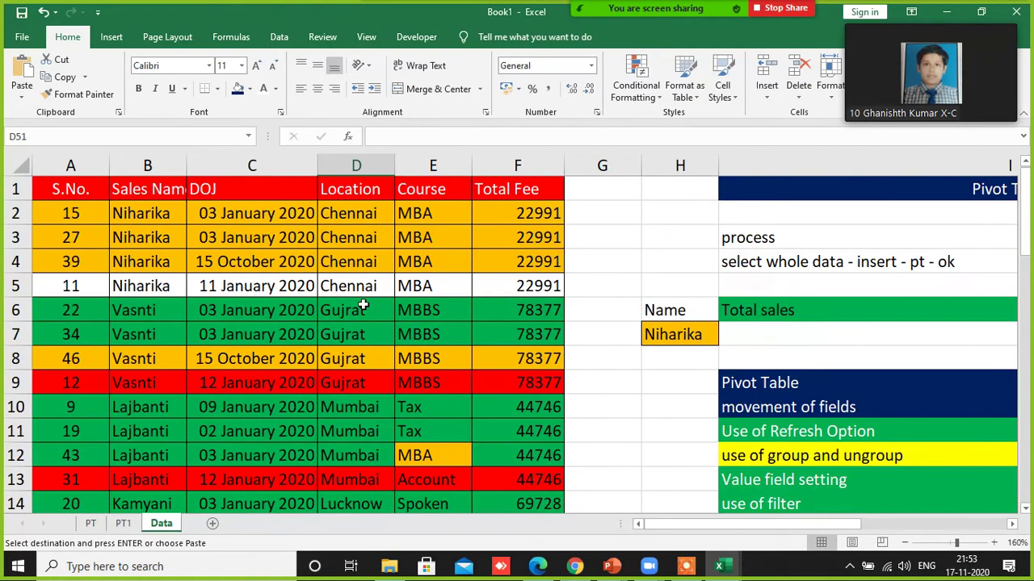
left_click(416, 242)
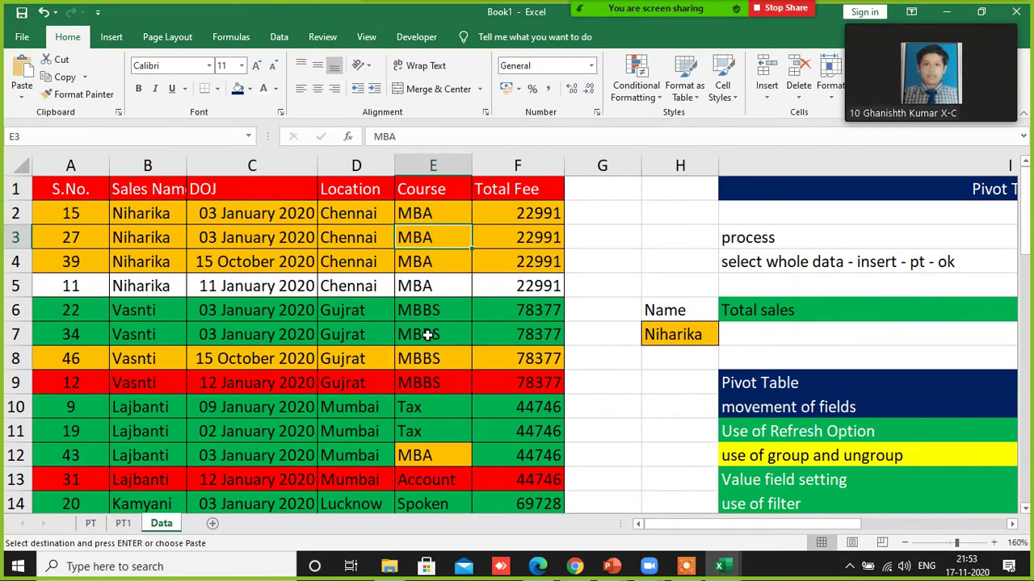
left_click(432, 404)
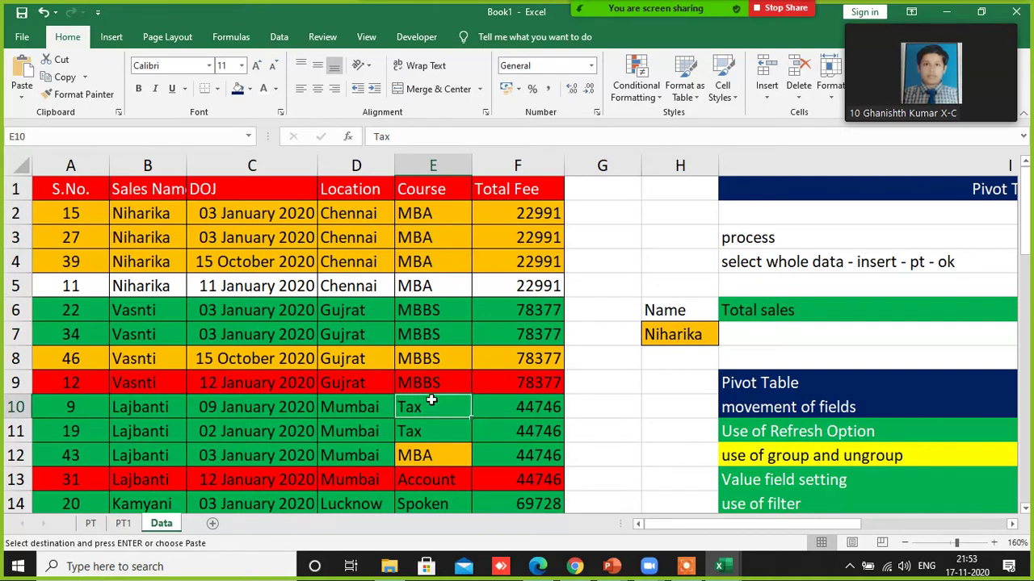
left_click_drag(416, 239, 422, 261)
key("ctrl+v")
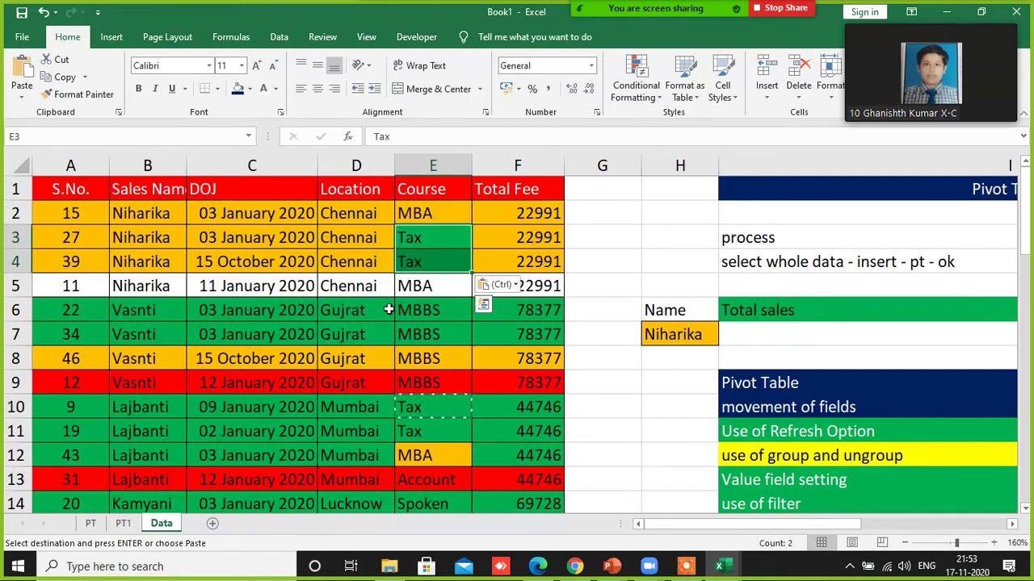
- Select columns A to F of the source data and compare the Data sheet with the PT1 PivotTable
left_click(524, 168)
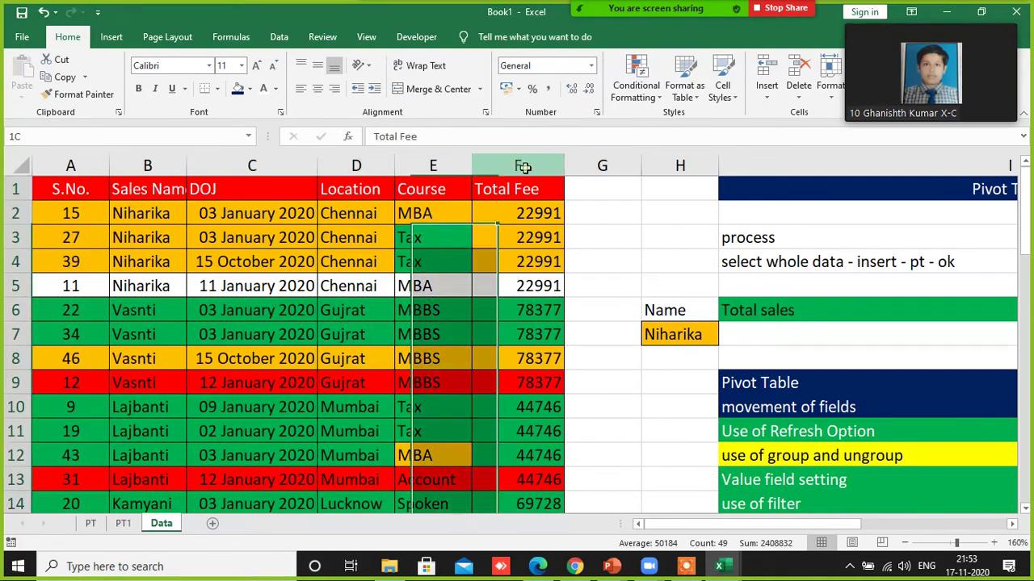
left_click_drag(524, 167, 45, 167)
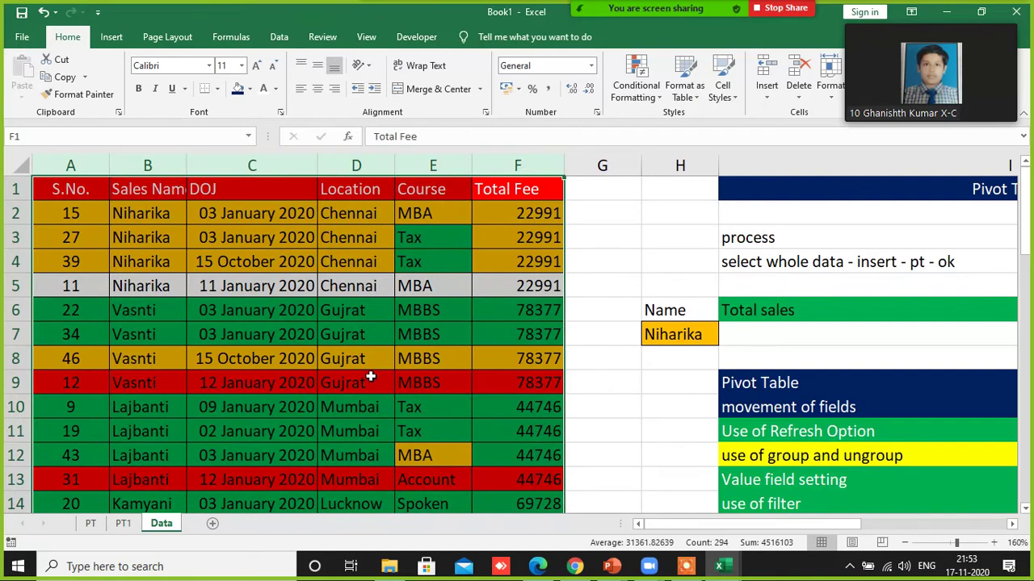
left_click(122, 524)
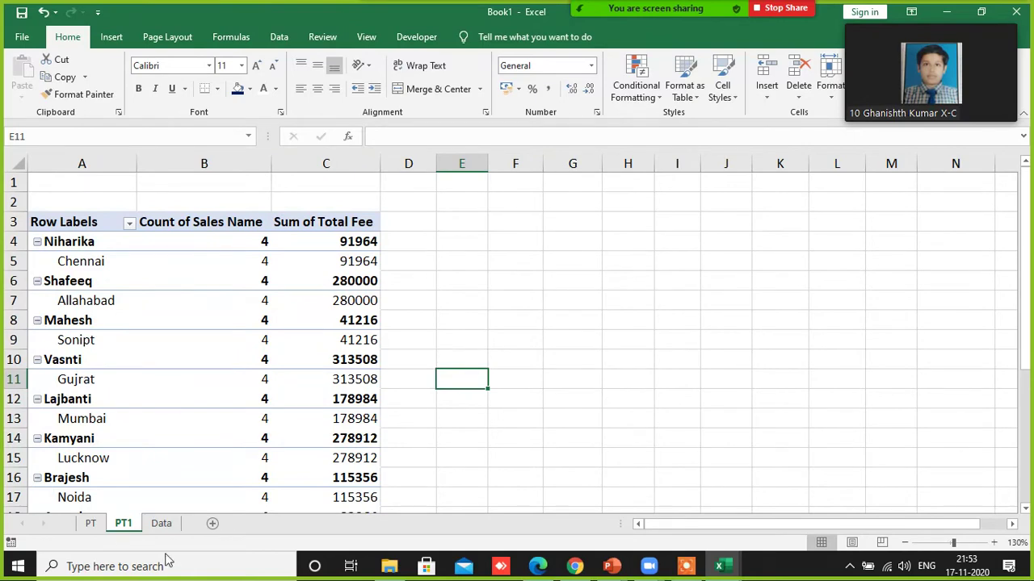
left_click(161, 524)
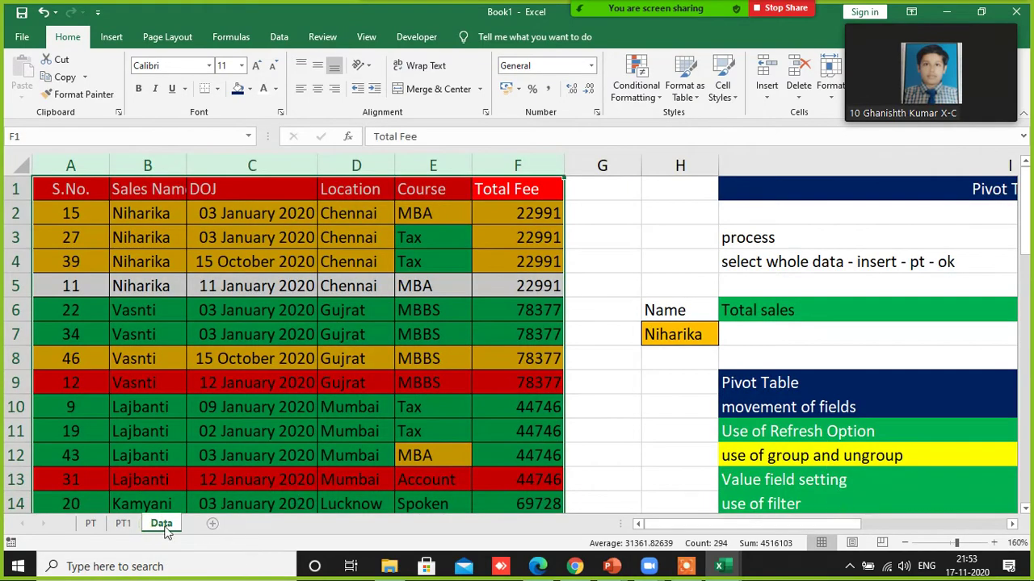
left_click(122, 523)
- Remove Location from the PT1 PivotTable and add Course to the Rows area below Sales Name
left_click(135, 333)
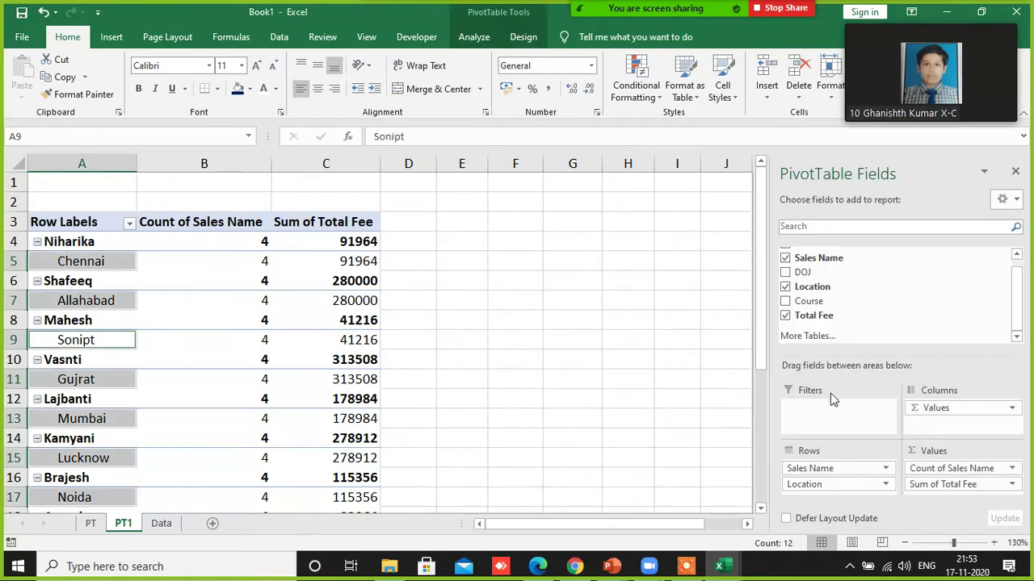
left_click(784, 287)
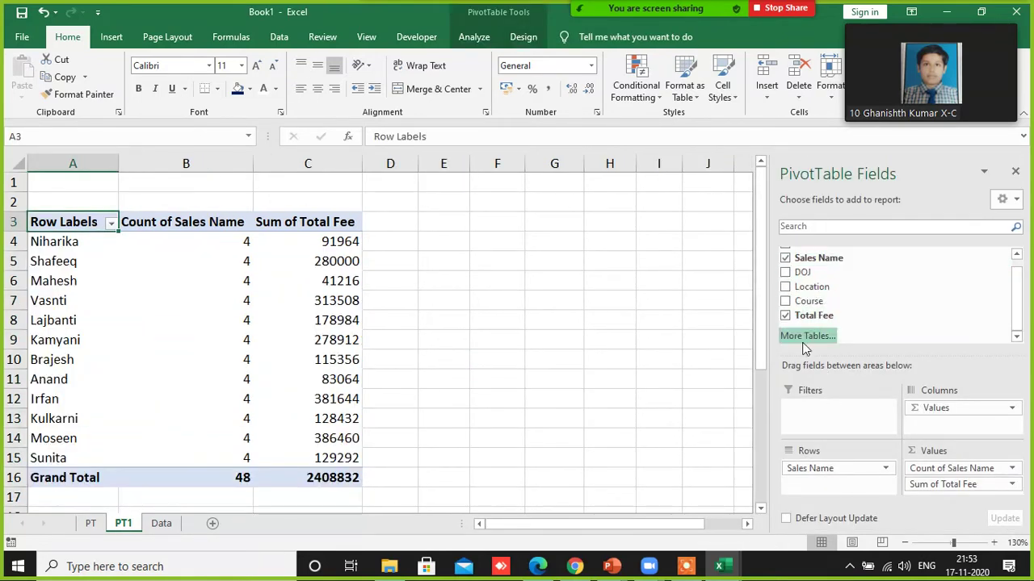
left_click_drag(808, 304, 837, 484)
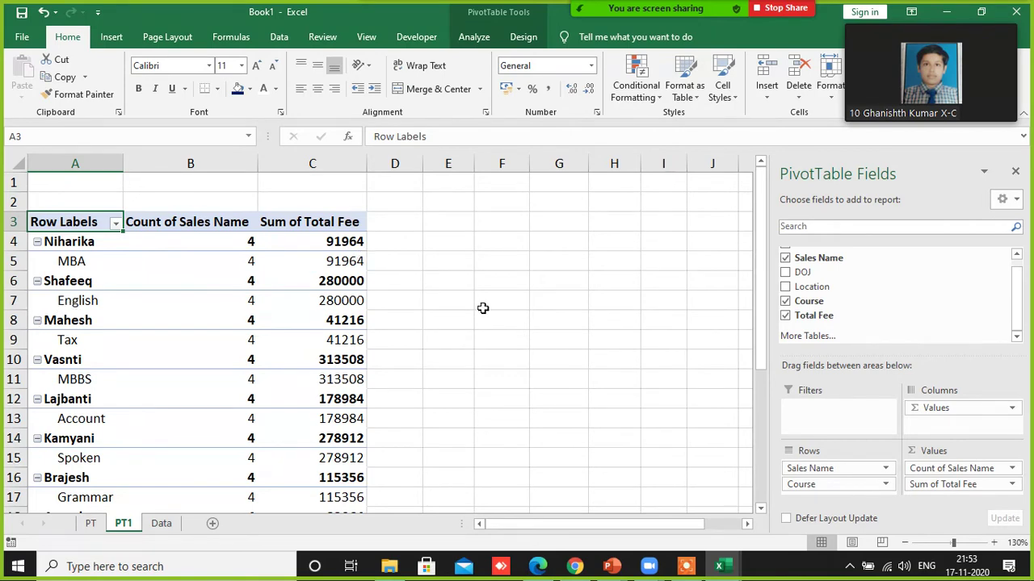
- Compare the PivotTable's course breakdown with the edited Course entries on the Data sheet
scroll(166, 369, "down", 3)
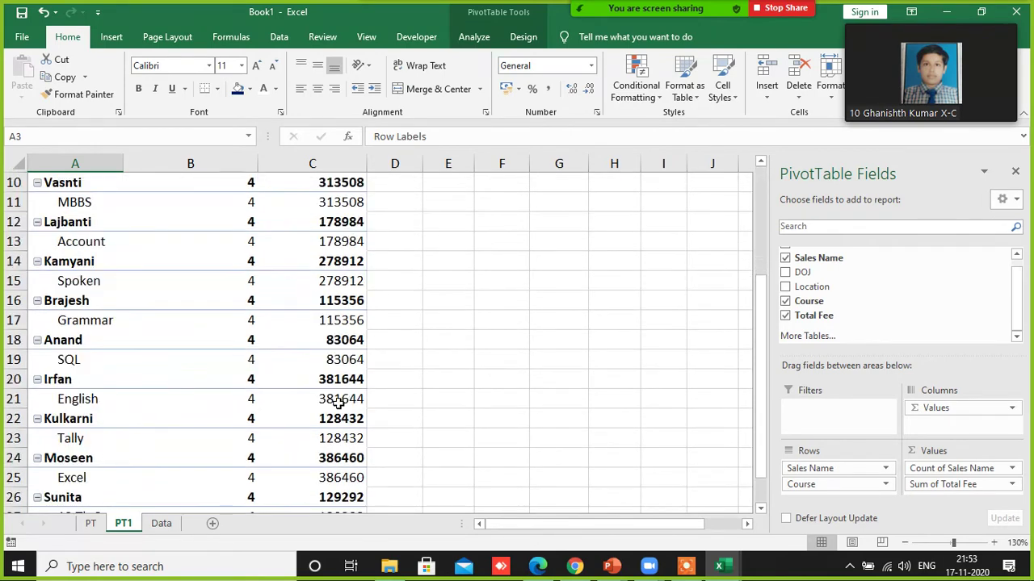
left_click(162, 524)
scroll(436, 403, "down", 6)
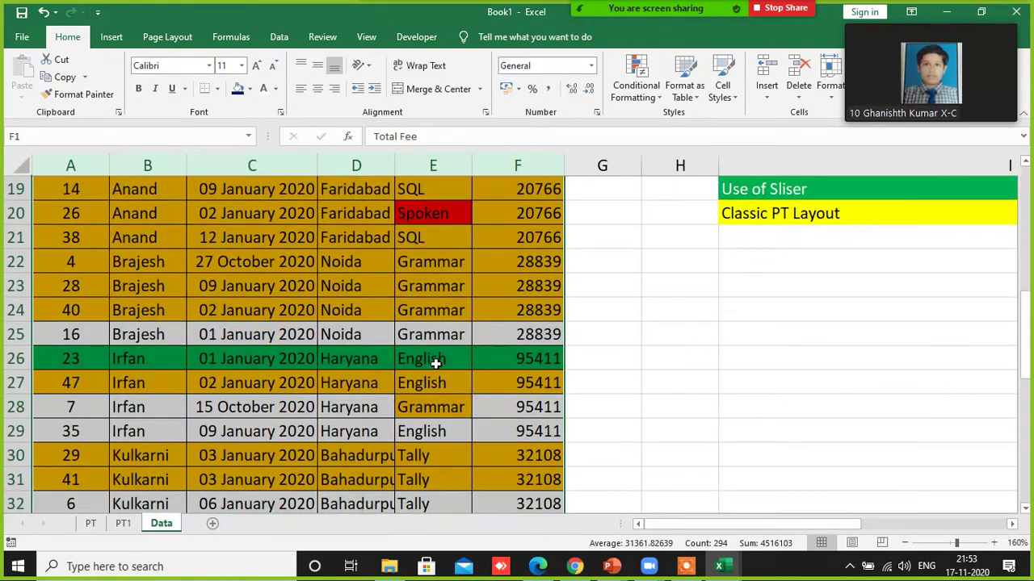
scroll(435, 364, "down", 3)
scroll(434, 372, "up", 9)
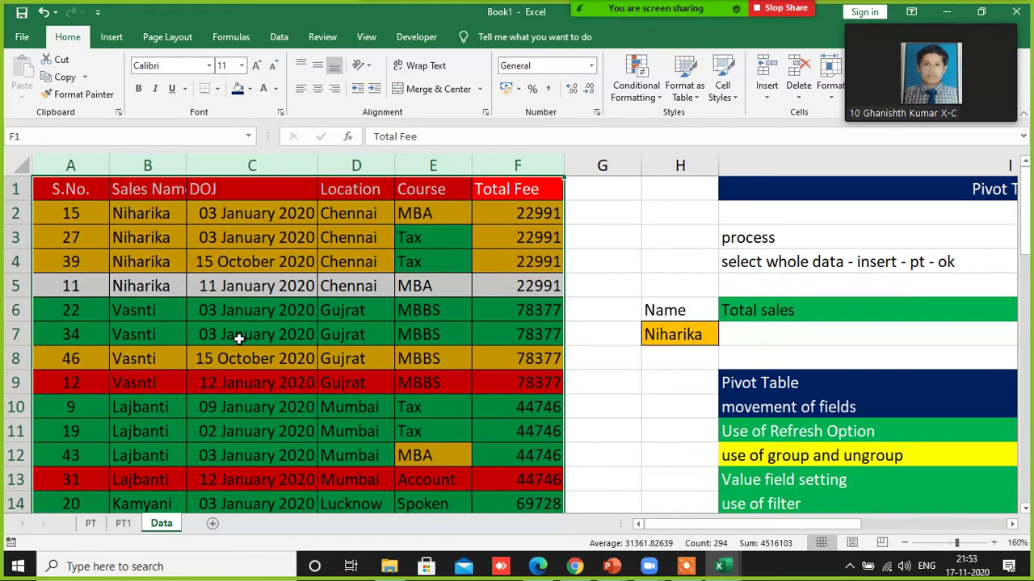
- Fill the Use of Refresh Option cell I11 on the Data sheet with dark blue
left_click(122, 523)
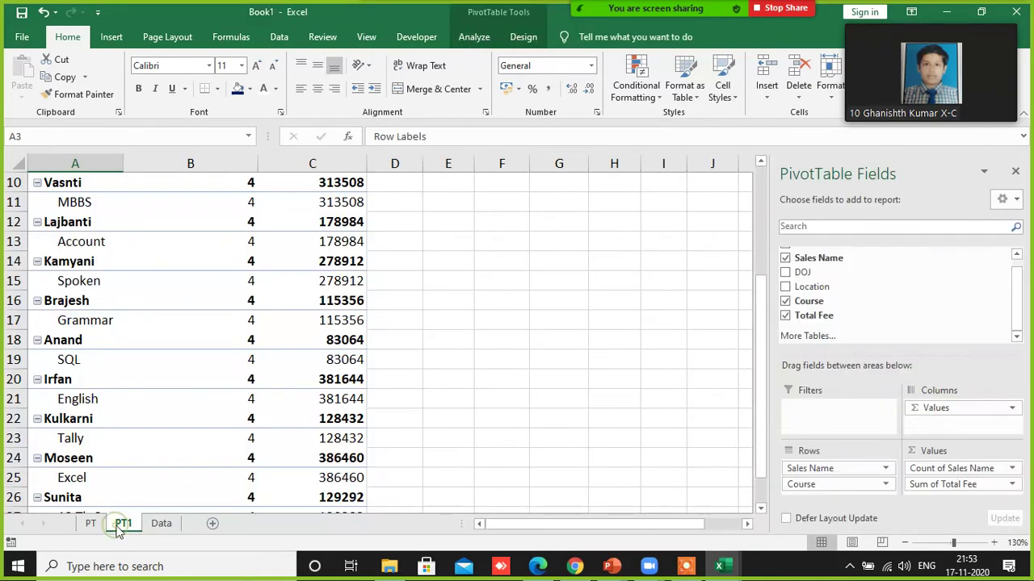
left_click(160, 525)
left_click(773, 431)
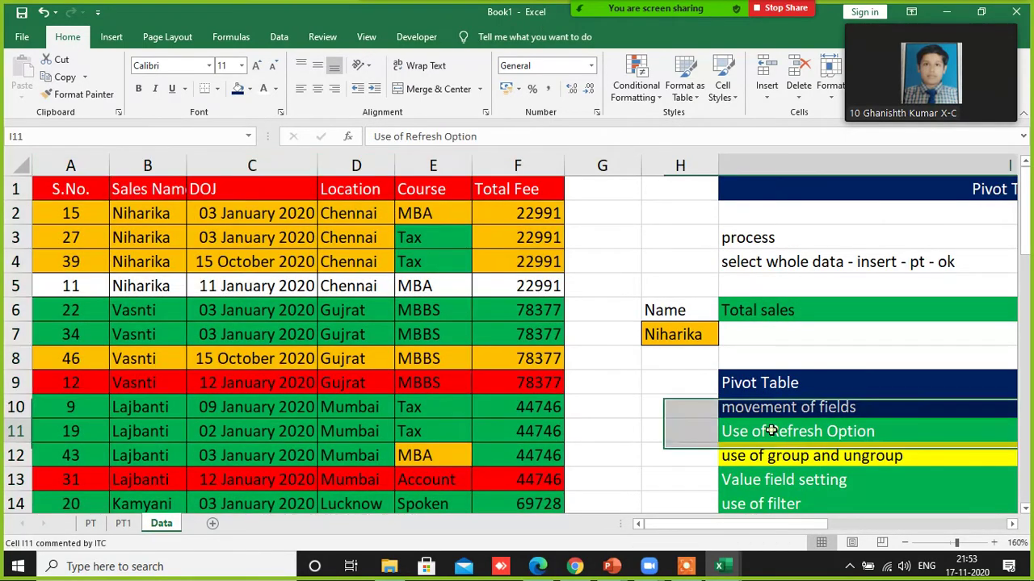
left_click(237, 92)
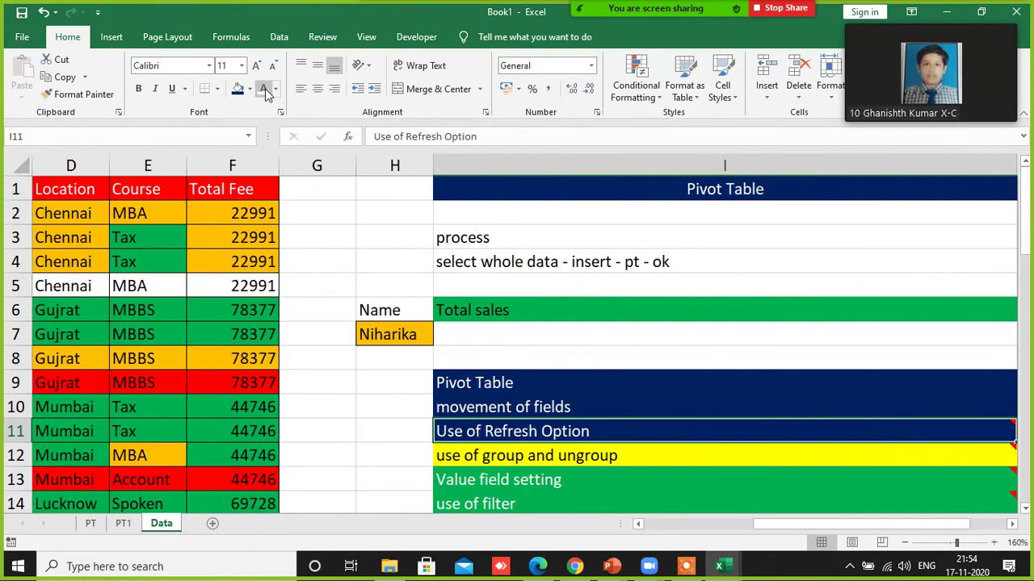
left_click(343, 407)
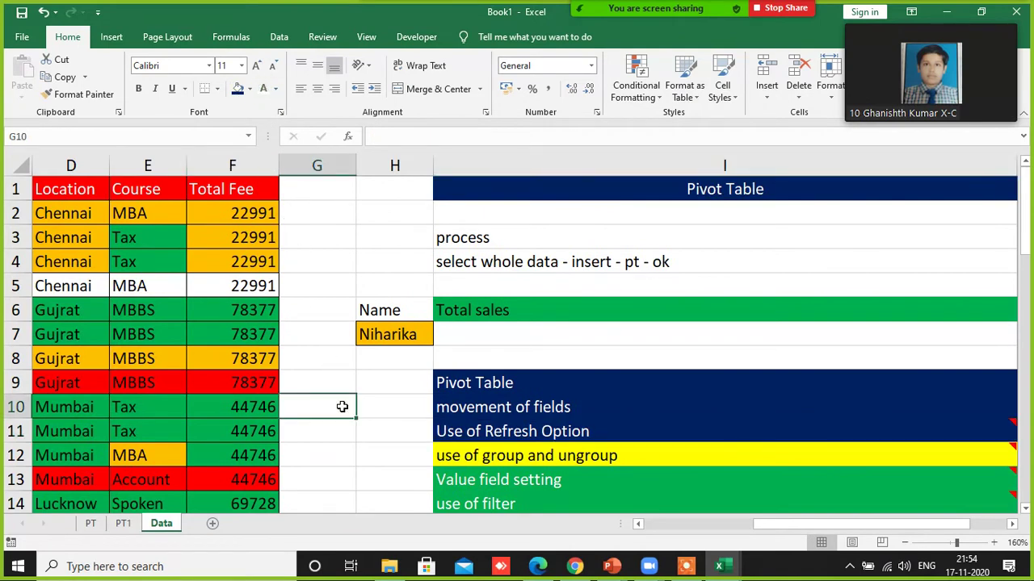
- Select the source records in A1:F13 on the Data sheet to review the edited Course entries
key("ctrl+Left")
key("ctrl+Left")
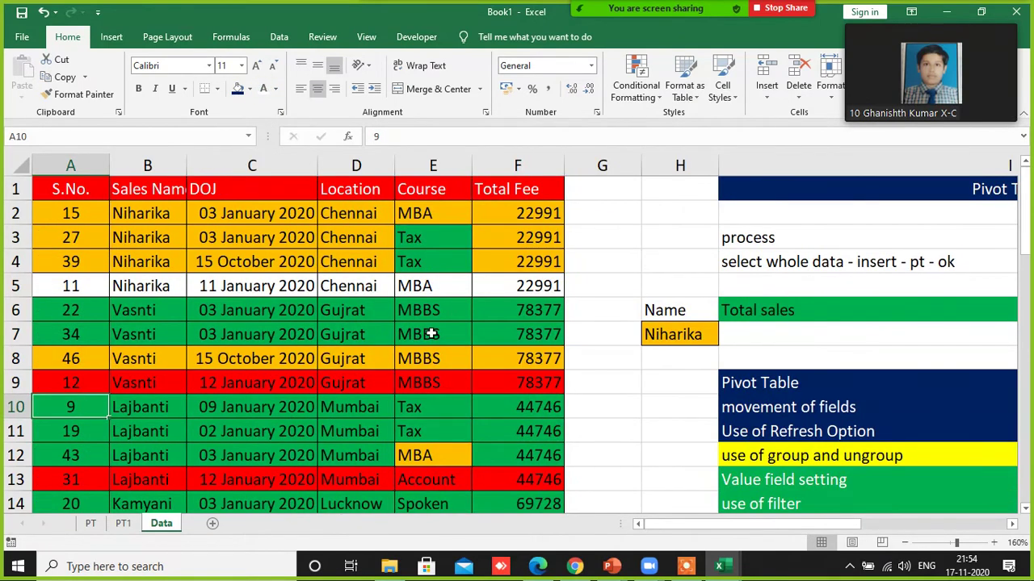
left_click_drag(65, 189, 562, 485)
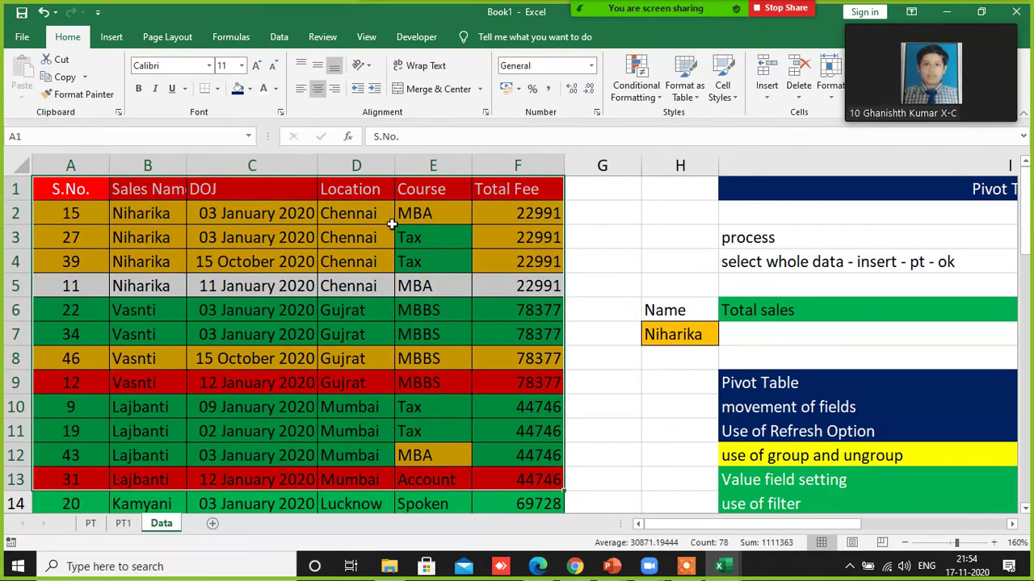
- Refresh the PT1 PivotTable so it picks up the edited Course entries
left_click(123, 523)
scroll(479, 367, "up", 3)
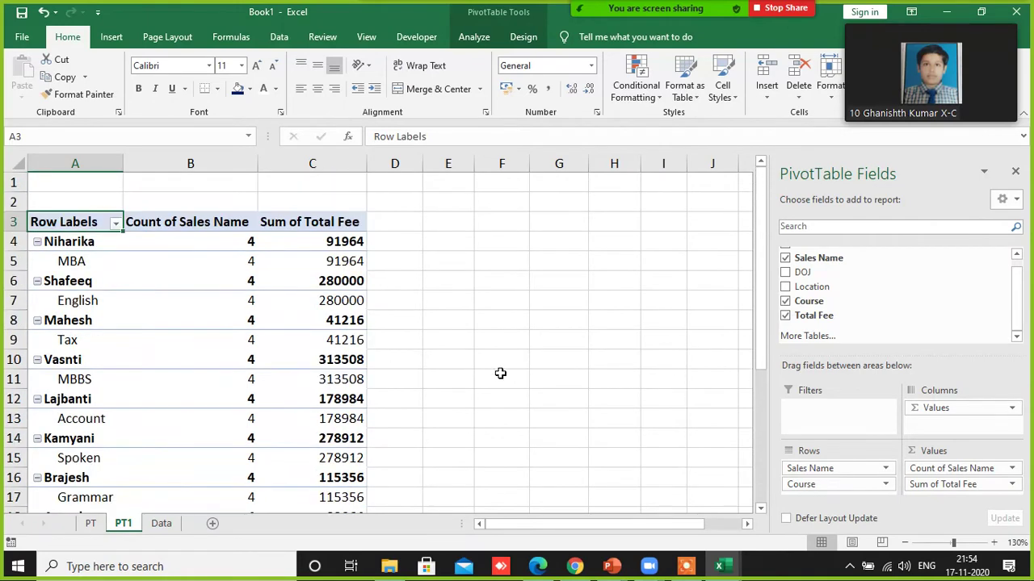
right_click(113, 283)
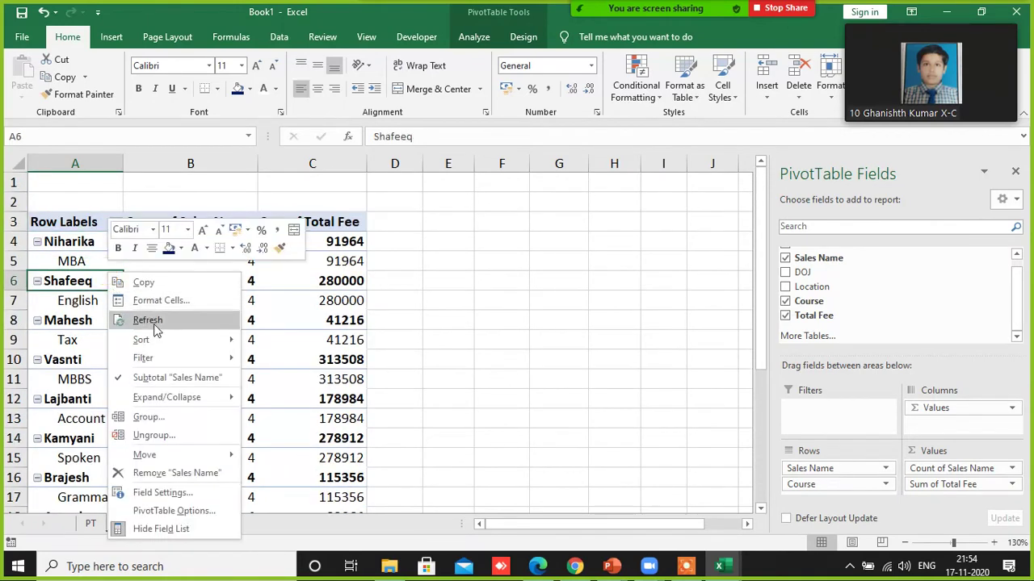
left_click(154, 322)
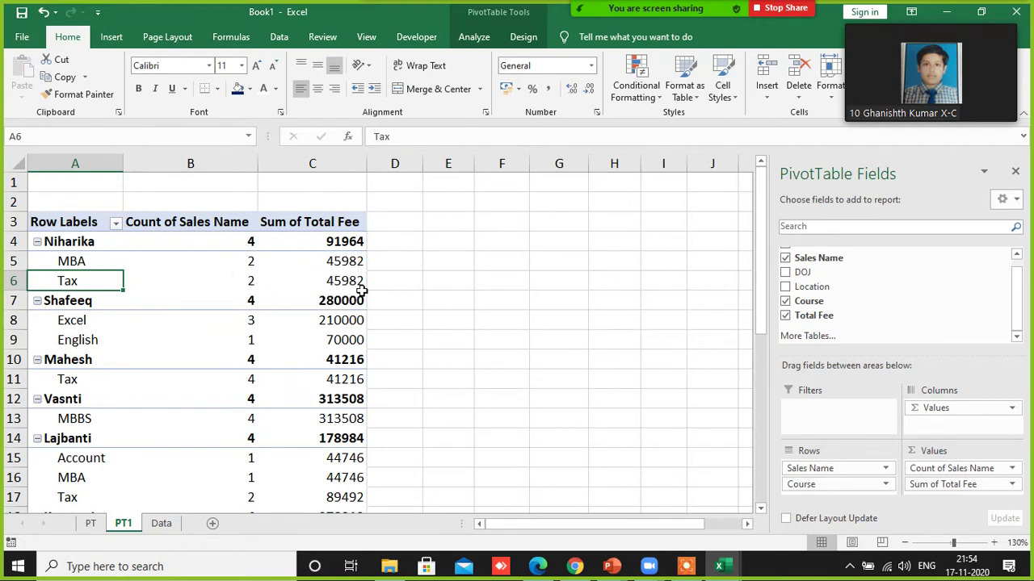
- Examine the course breakdown in the PT1 PivotTable down to the Grand Total and compare it with the Data sheet
scroll(361, 291, "down", 1)
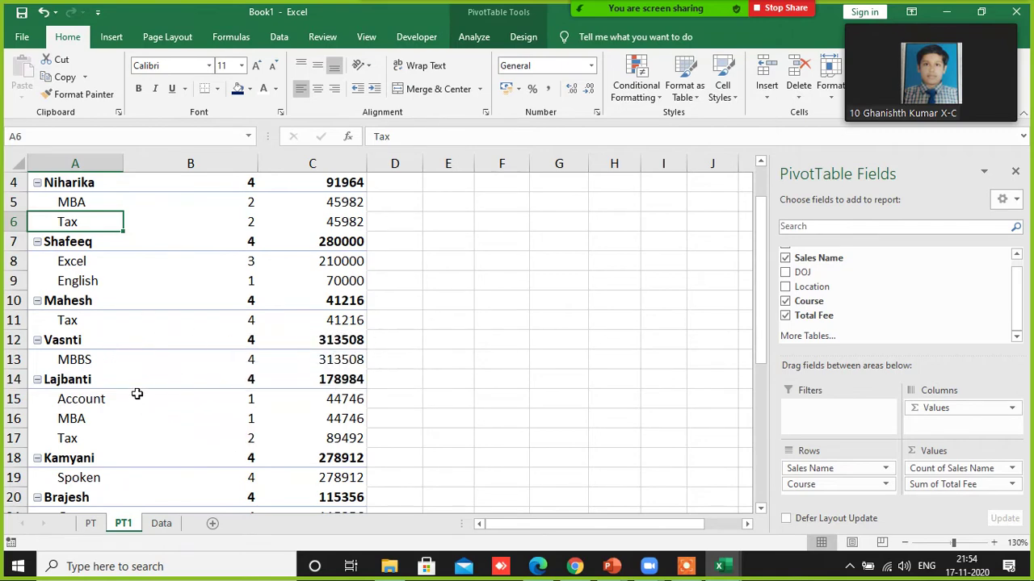
scroll(223, 436, "down", 1)
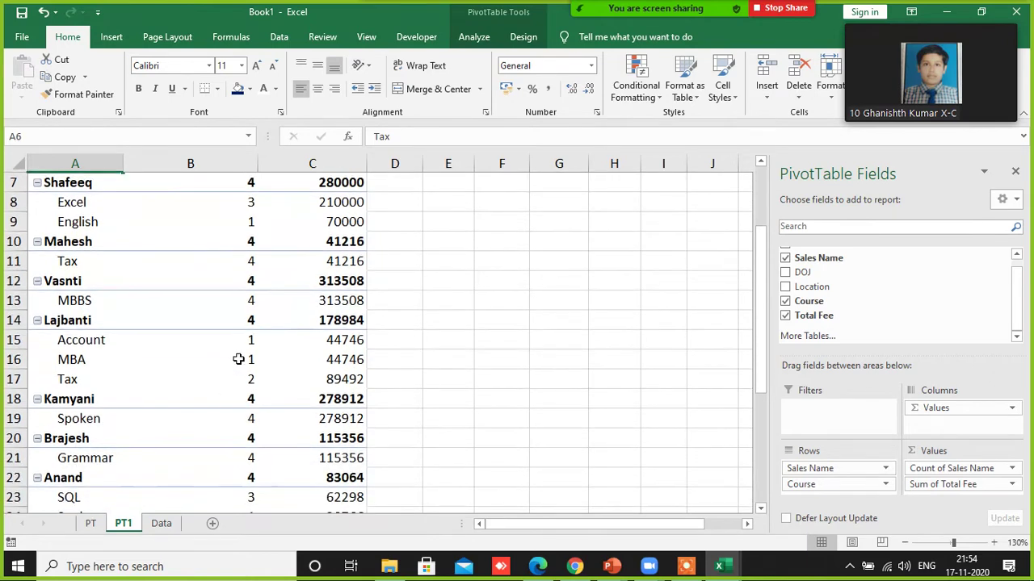
left_click(73, 337)
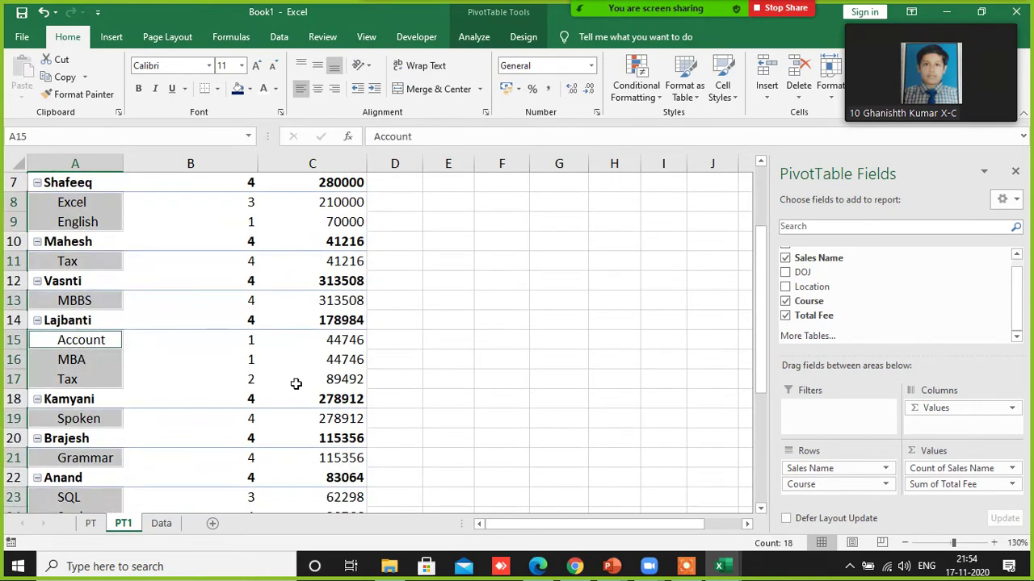
scroll(291, 389, "down", 5)
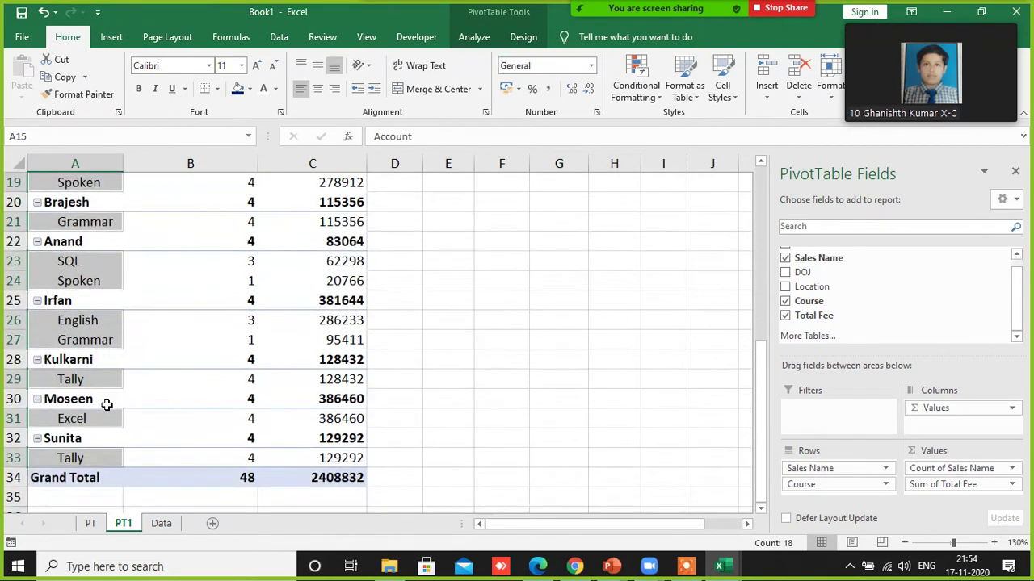
scroll(199, 400, "up", 7)
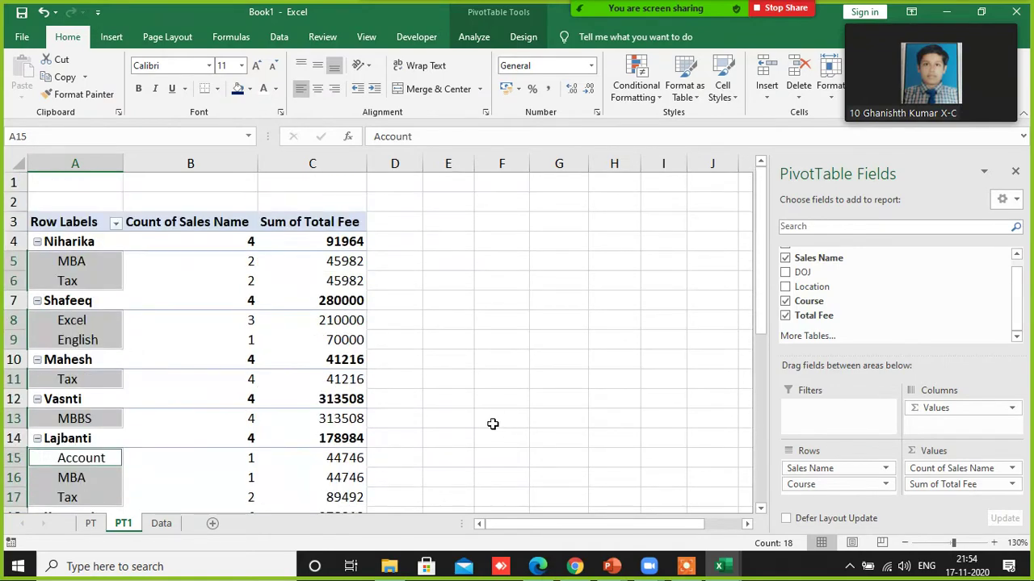
left_click(162, 523)
scroll(431, 382, "down", 1)
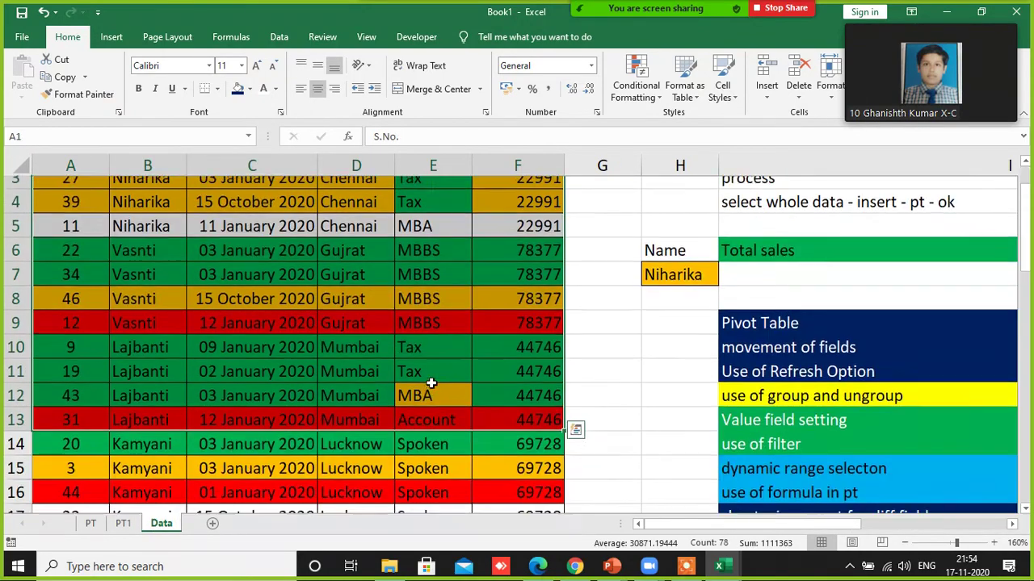
scroll(431, 383, "down", 4)
scroll(431, 383, "up", 5)
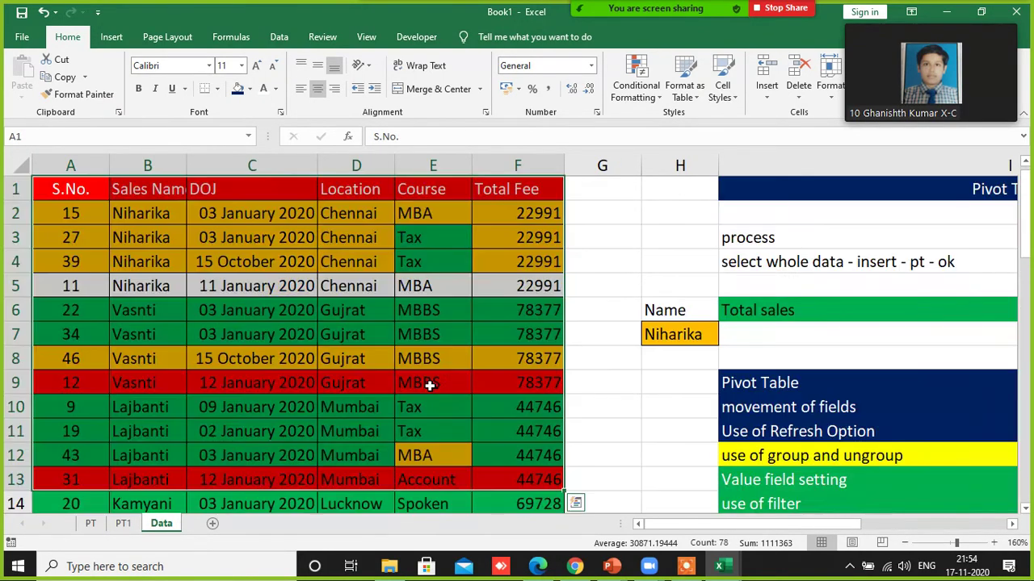
- Enter Patna in Location cell D2 and autofill the city series down the column to D49
left_click(354, 213)
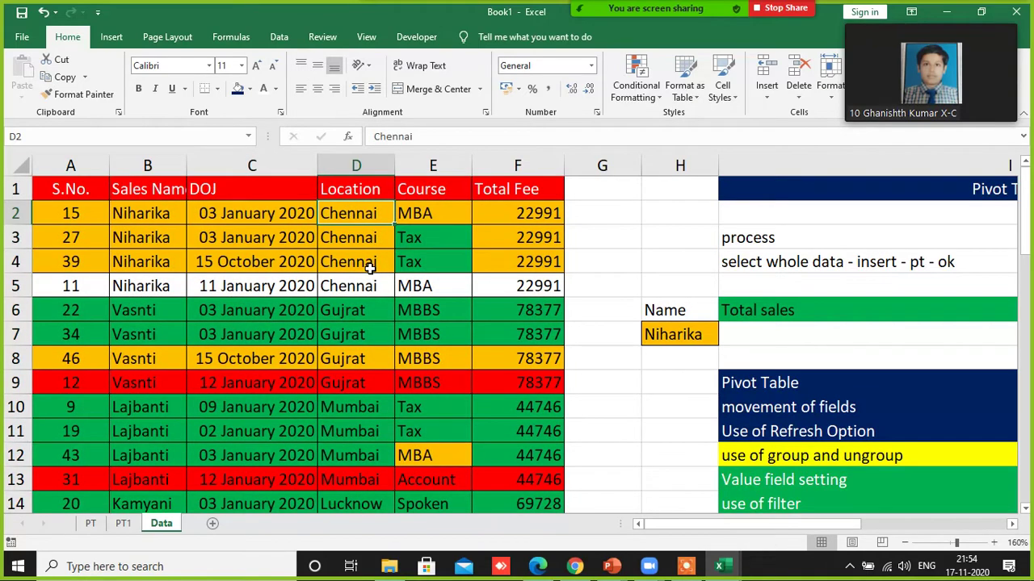
type("O")
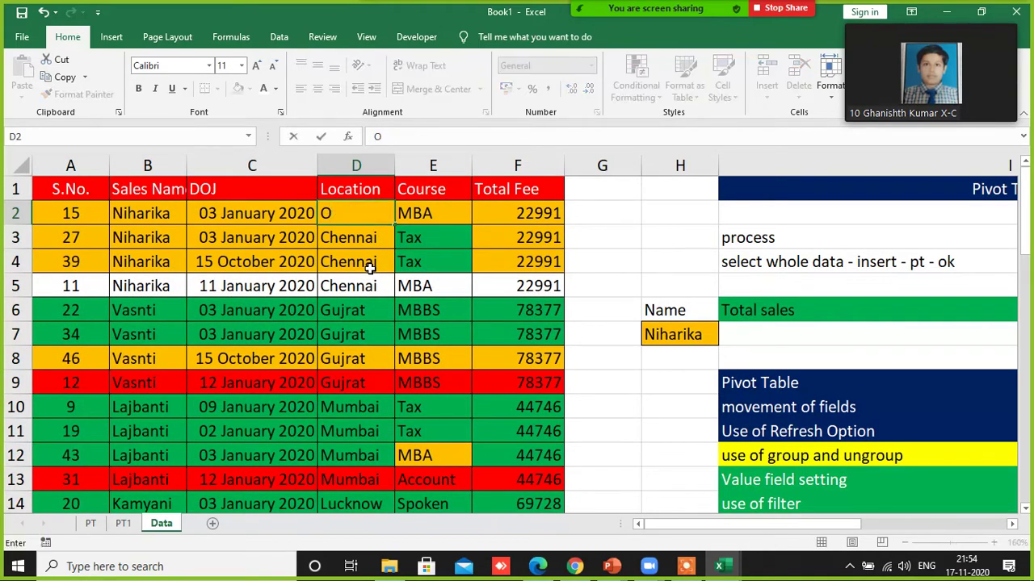
type("Patna")
key("Return")
left_click(365, 210)
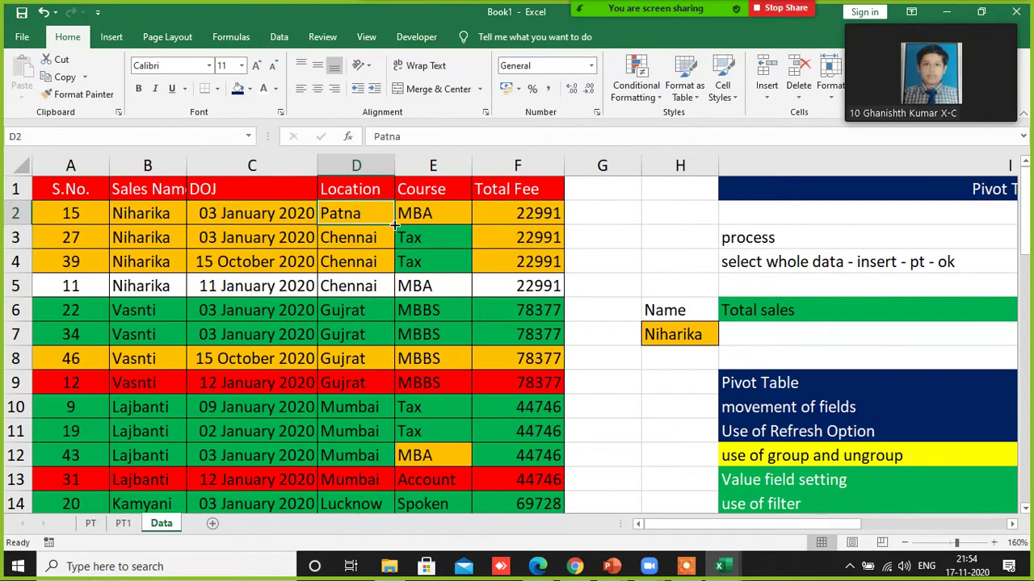
double_click(394, 226)
scroll(347, 368, "down", 7)
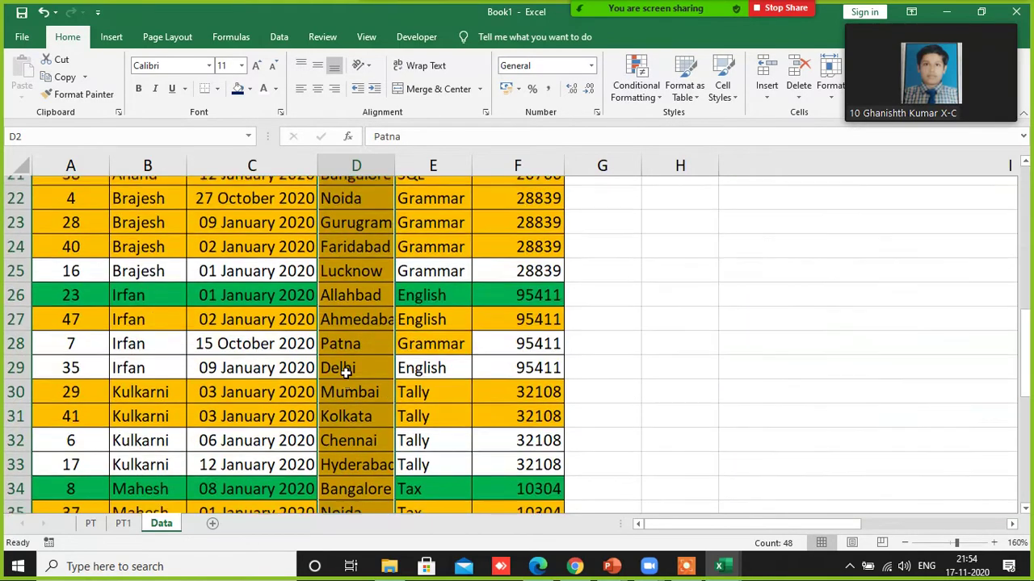
scroll(346, 369, "up", 7)
- Clear all formatting from the data rows in A2:F49, keeping their contents
left_click(61, 214)
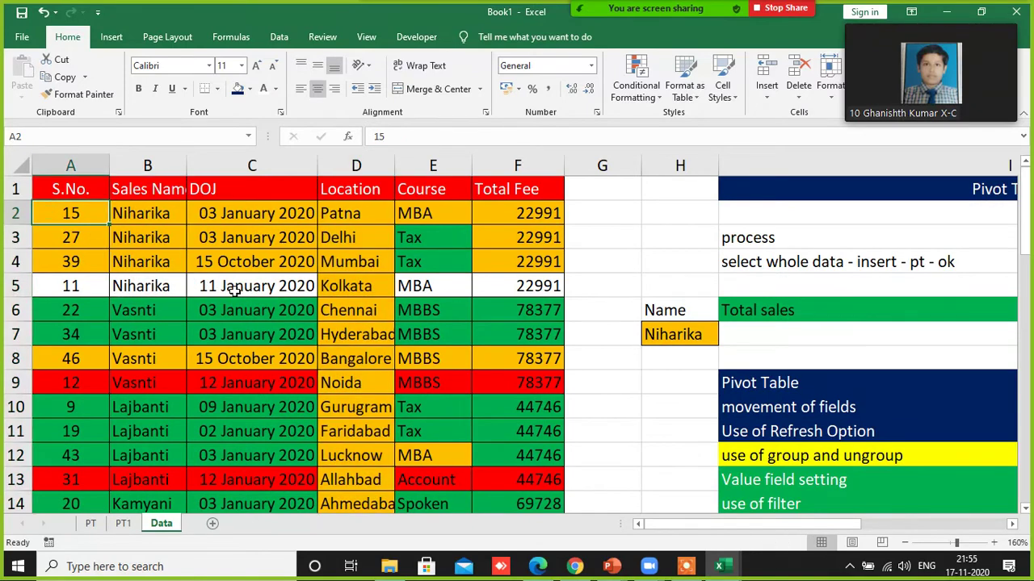
key("shift+Right")
key("shift+Right")
key("shift+Right")
key("shift+Right")
key("shift+Right")
key("ctrl+shift+Down")
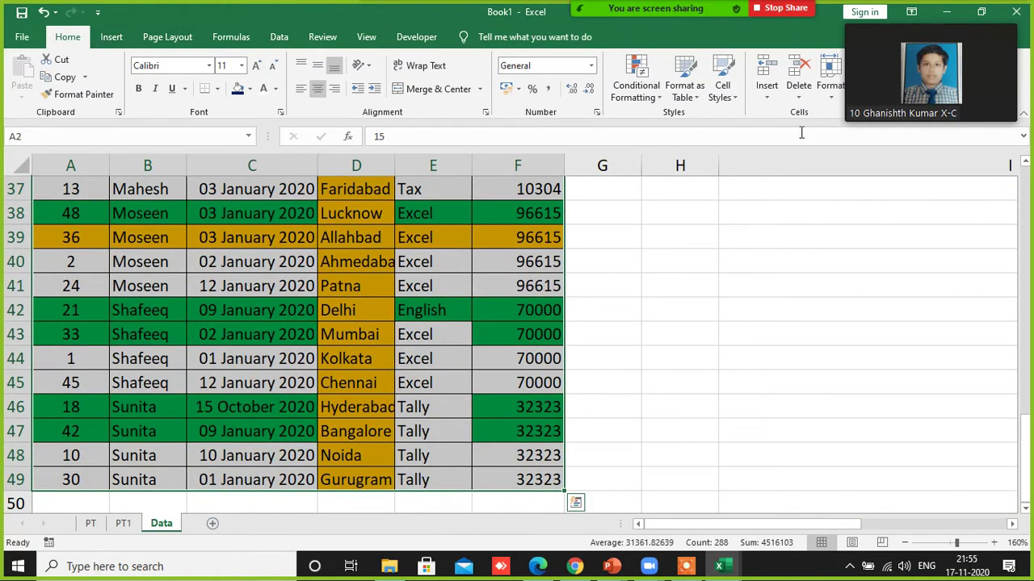
left_click(854, 15)
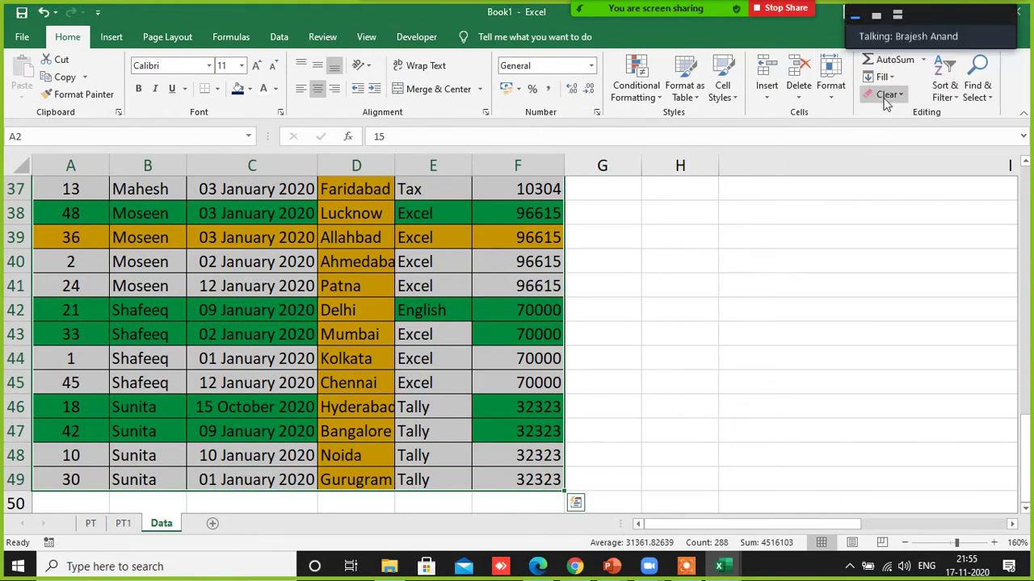
left_click(887, 95)
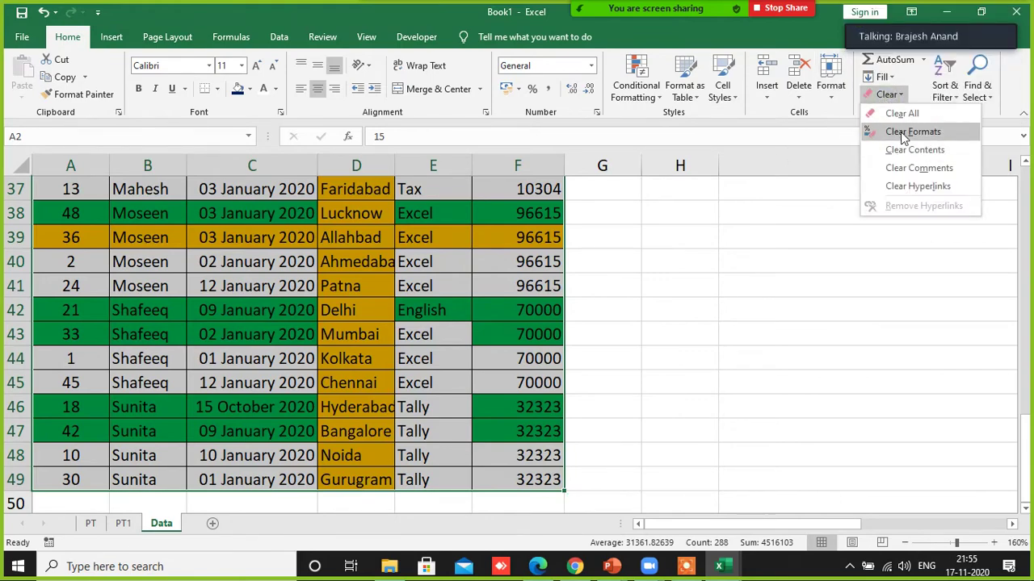
left_click(911, 132)
left_click(334, 339)
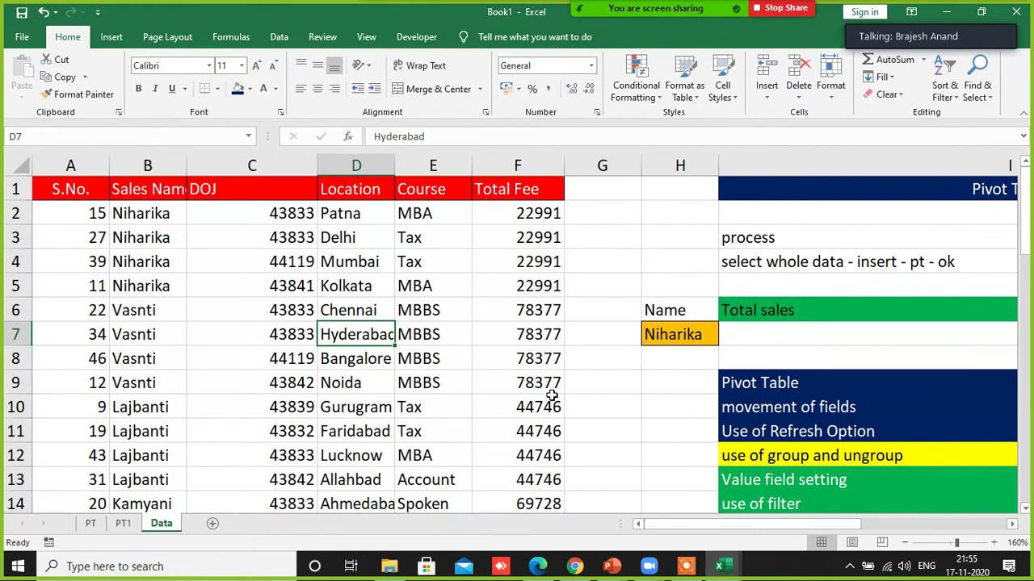
- Format the DOJ values in C2:C49 as long dates
left_click(219, 213)
key("ctrl+shift+Down")
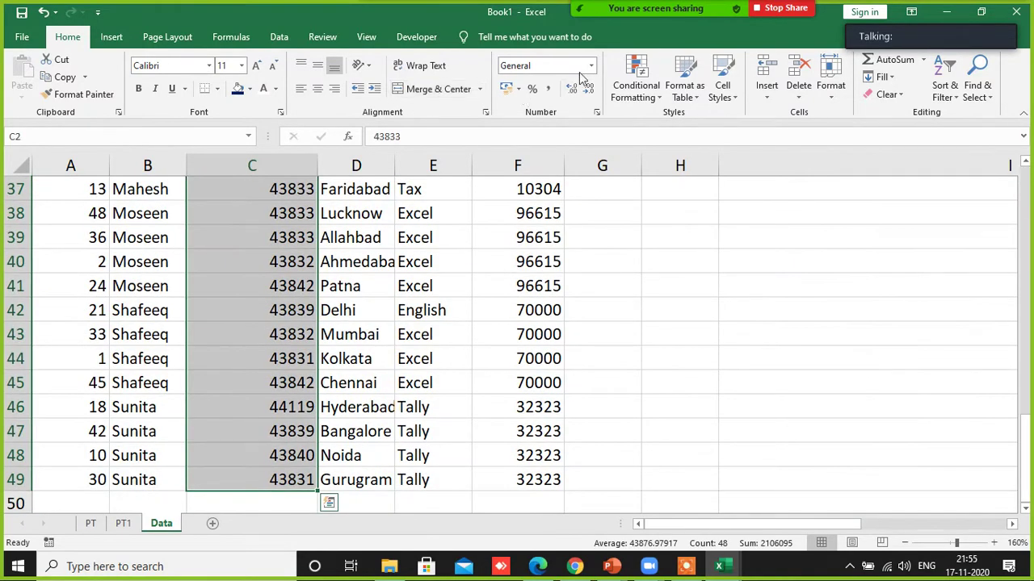
left_click(590, 66)
left_click(564, 257)
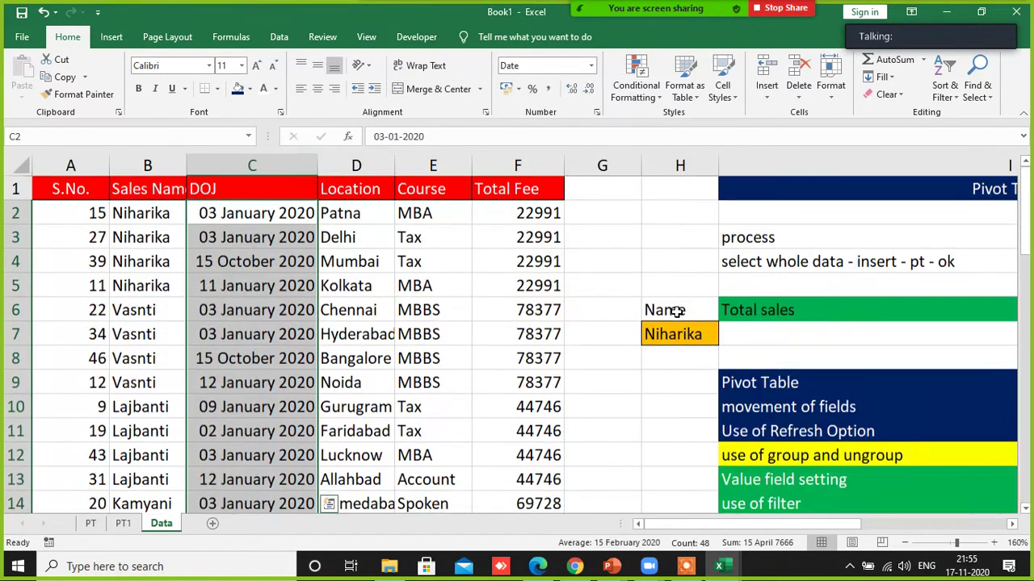
- Save the workbook to the Desktop folder as Pivot 9.30
key("ctrl+s")
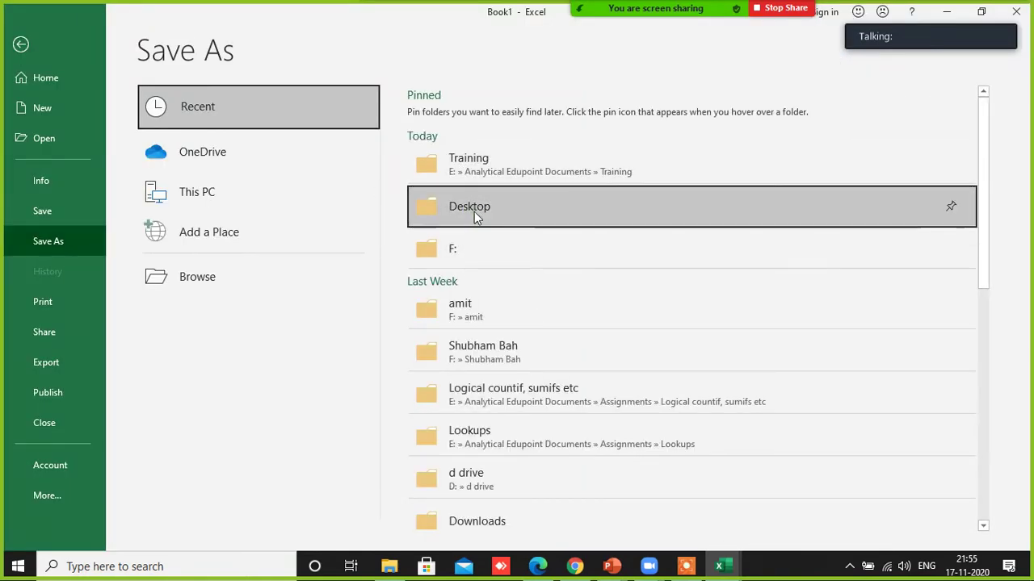
left_click(473, 210)
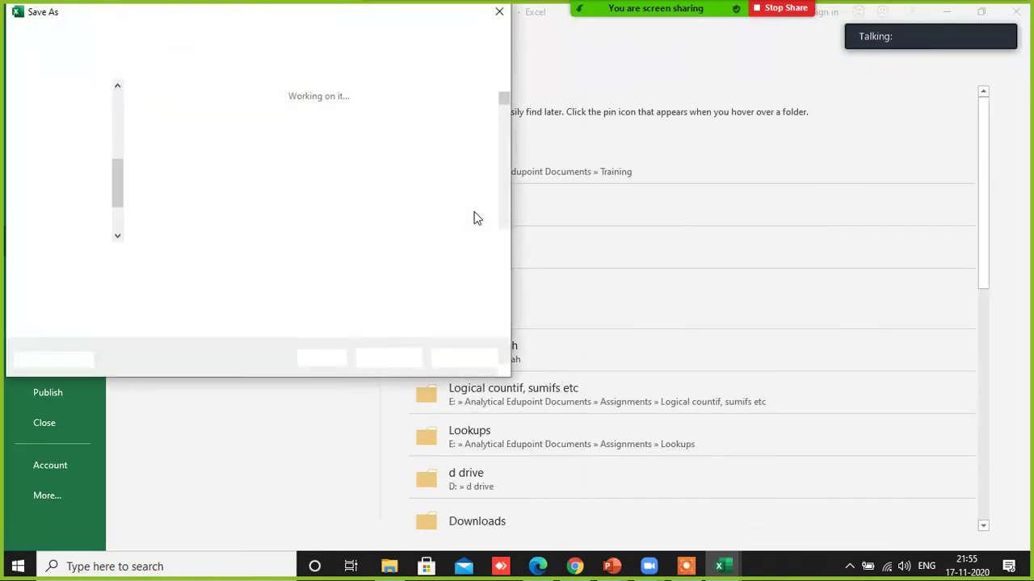
type("Piv")
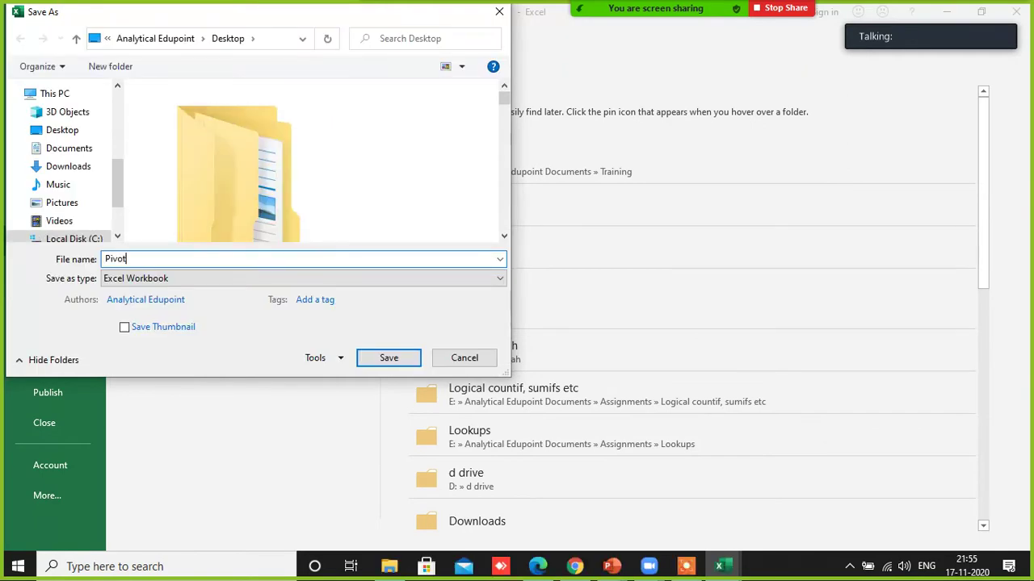
type("ot 9")
left_click(388, 357)
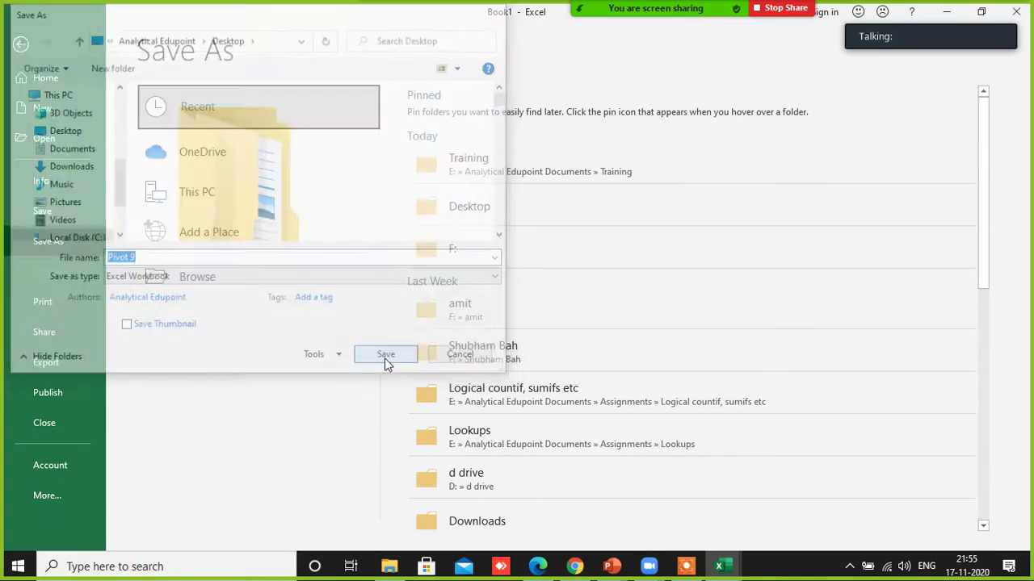
left_click(323, 354)
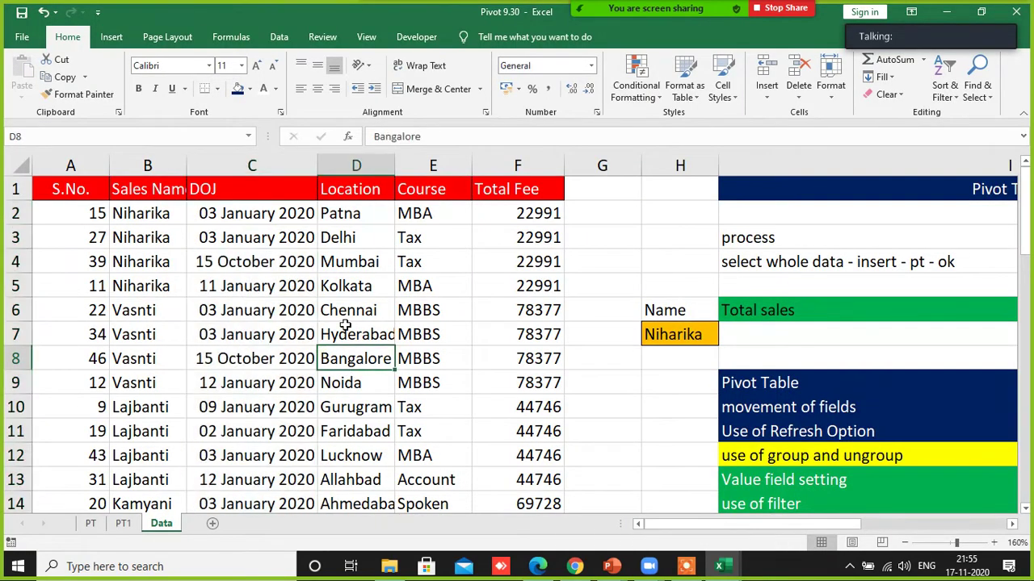
- Remove the Course field from the PT1 PivotTable
left_click(328, 220)
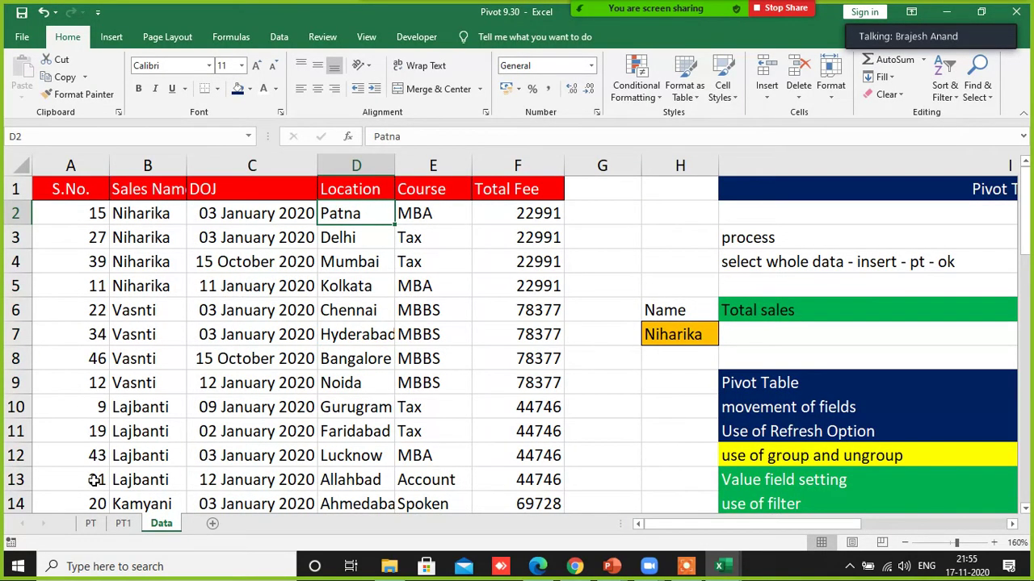
left_click(123, 524)
left_click(113, 343)
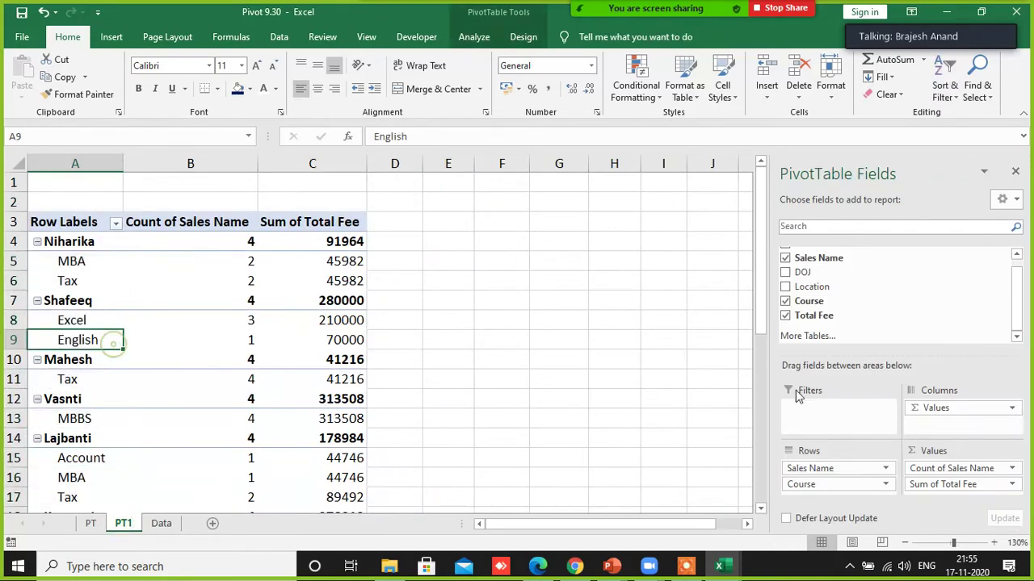
left_click(785, 303)
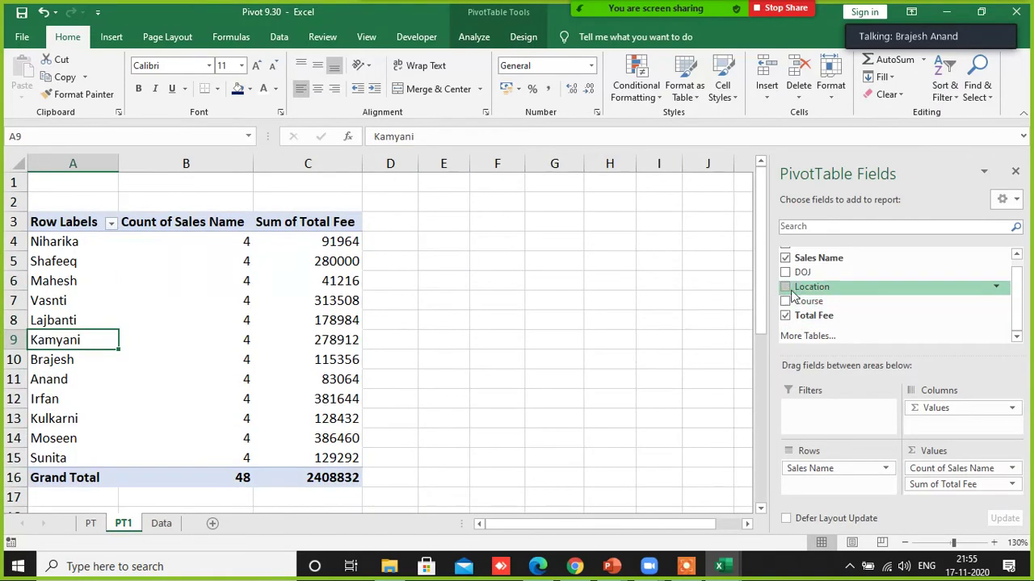
- Add the Location field below Sales Name in the PT1 PivotTable's rows and refresh the PivotTable
left_click_drag(792, 292, 812, 488)
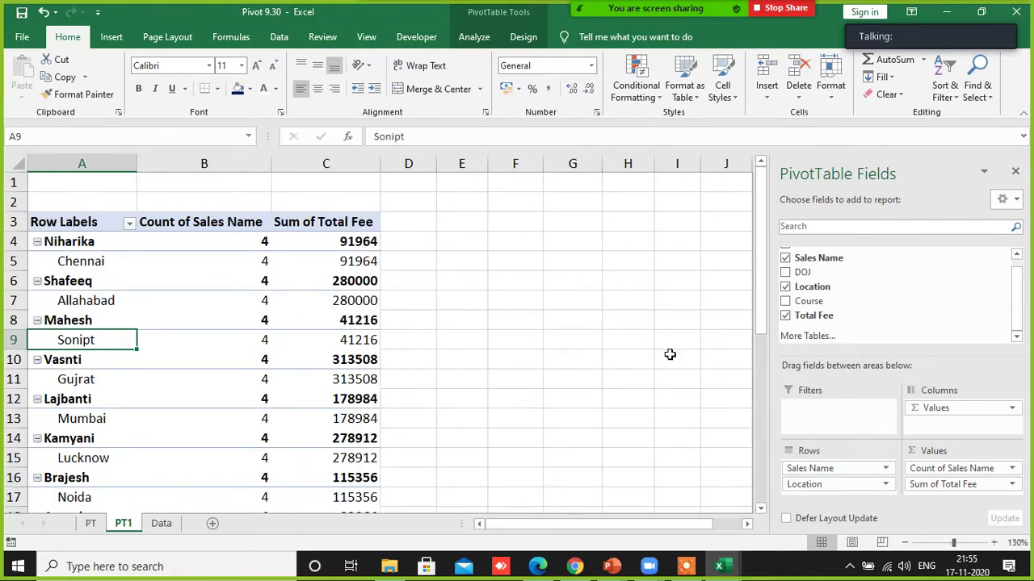
scroll(172, 334, "down", 7)
scroll(178, 377, "up", 7)
right_click(170, 263)
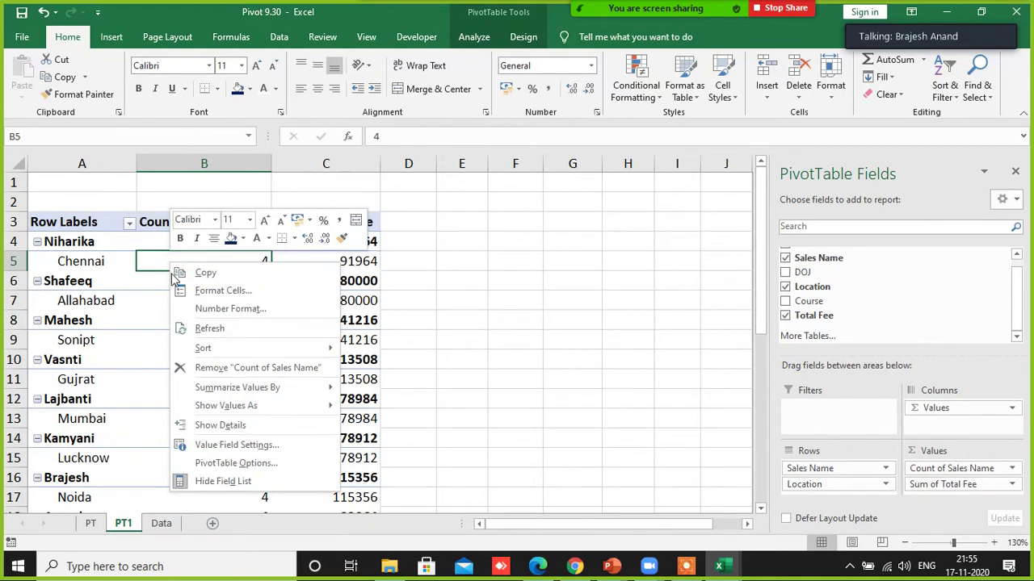
left_click(209, 328)
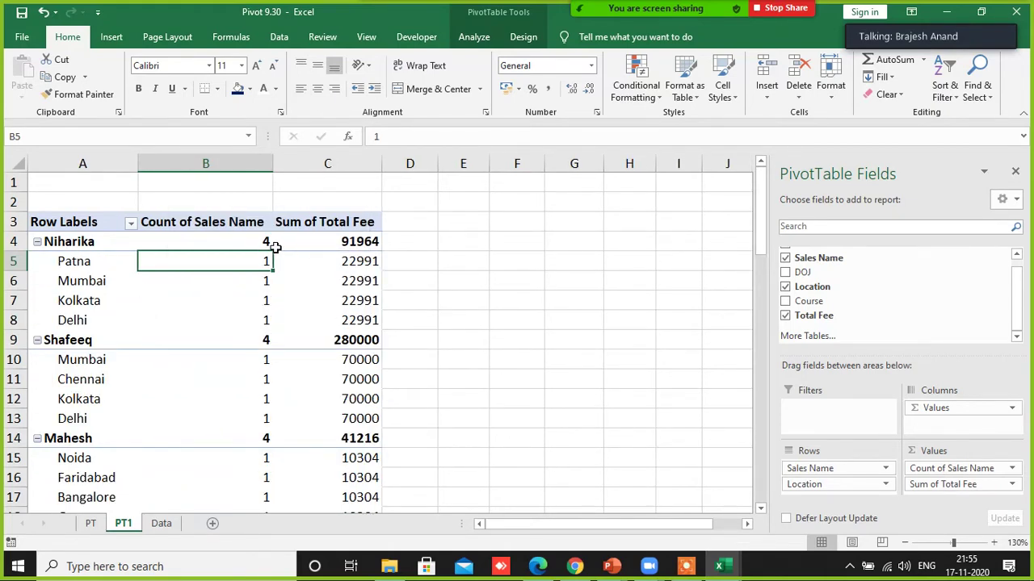
- Examine the location breakdown under each sales name throughout the PT1 PivotTable
left_click_drag(89, 261, 328, 321)
scroll(257, 389, "down", 4)
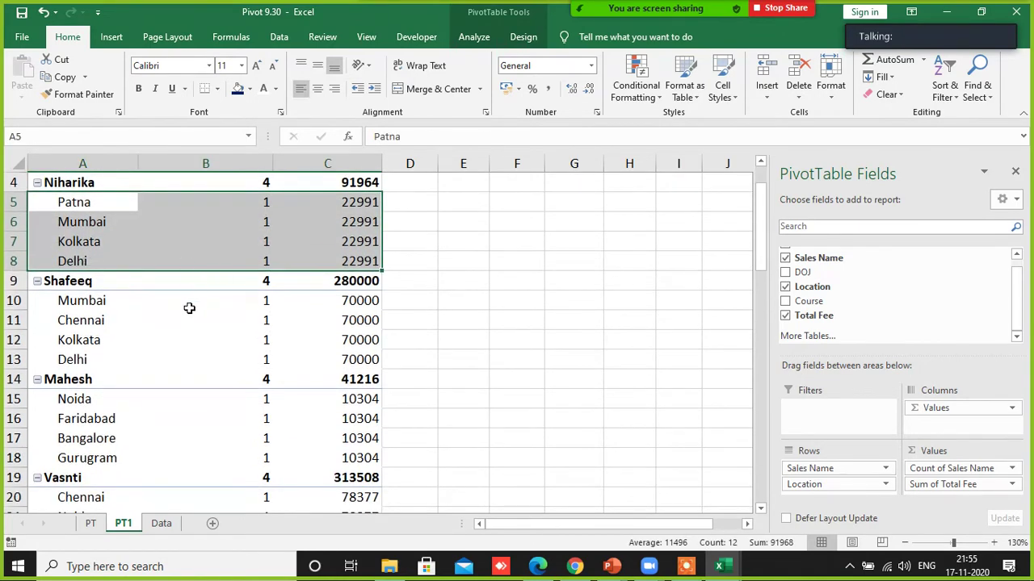
scroll(206, 349, "down", 3)
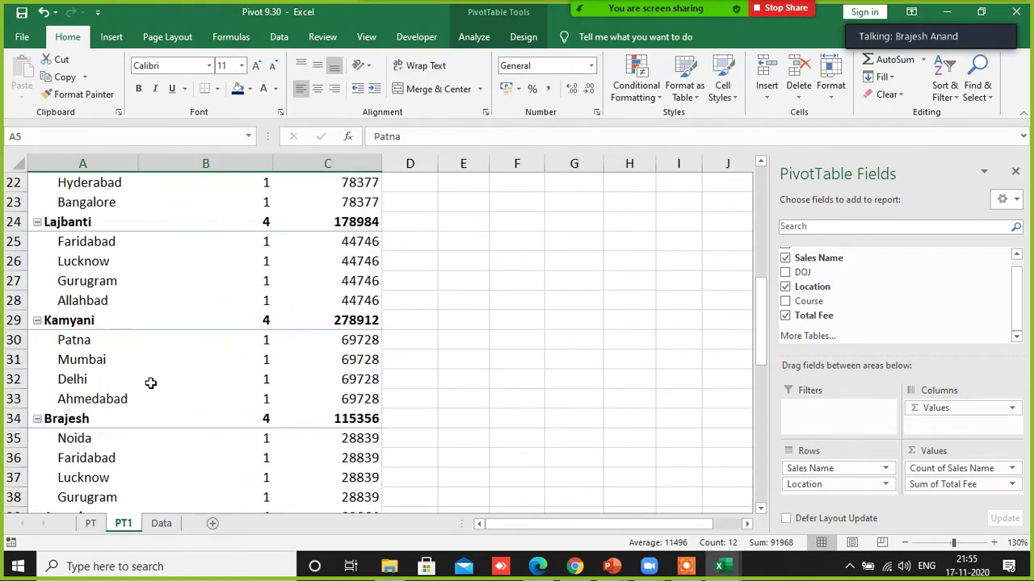
scroll(149, 376, "down", 6)
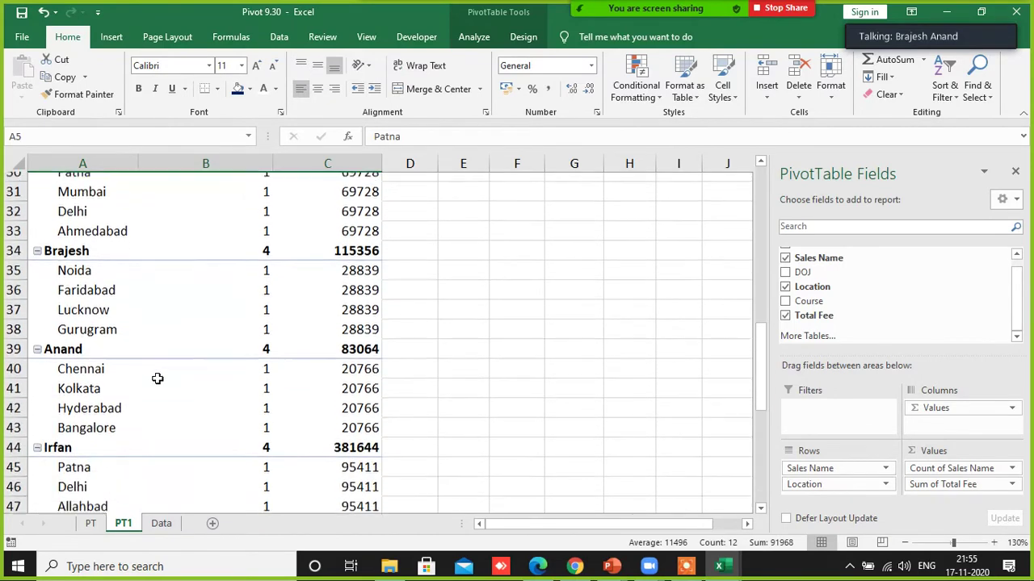
scroll(166, 400, "down", 2)
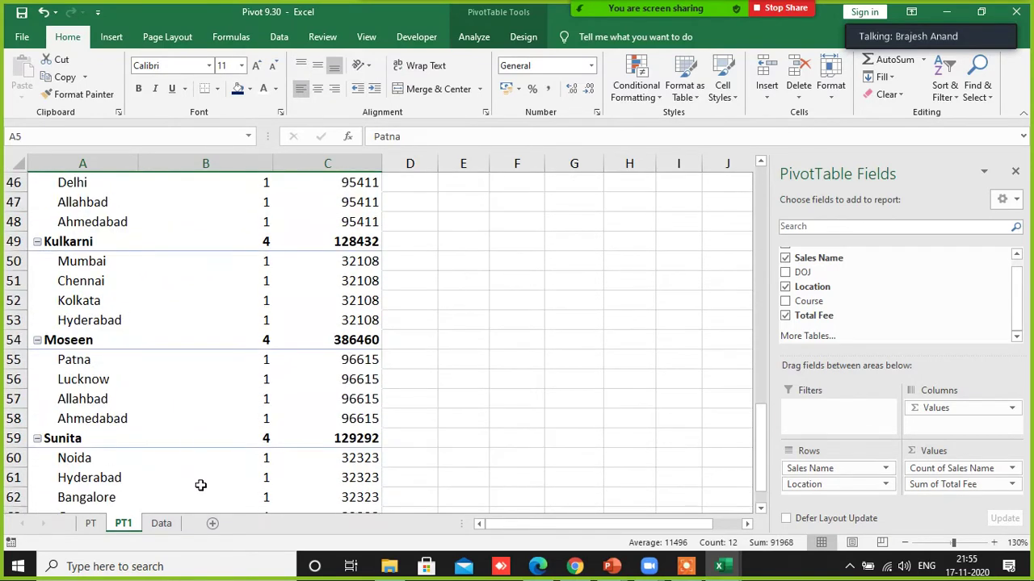
- On the Data sheet, copy the location Kolkata from D5 into D17:D24
left_click(161, 523)
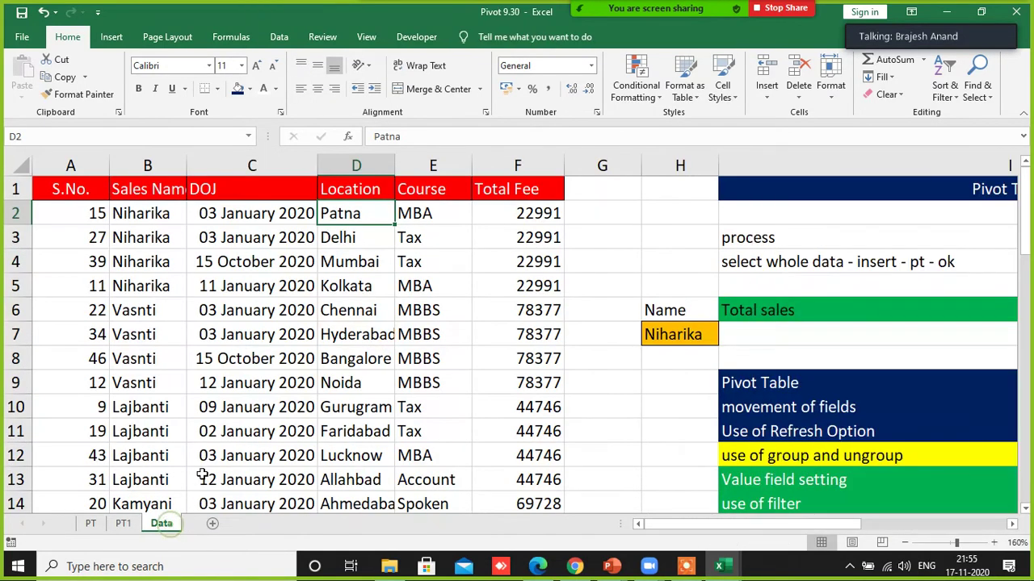
left_click(341, 291)
key("ctrl+c")
scroll(346, 372, "down", 4)
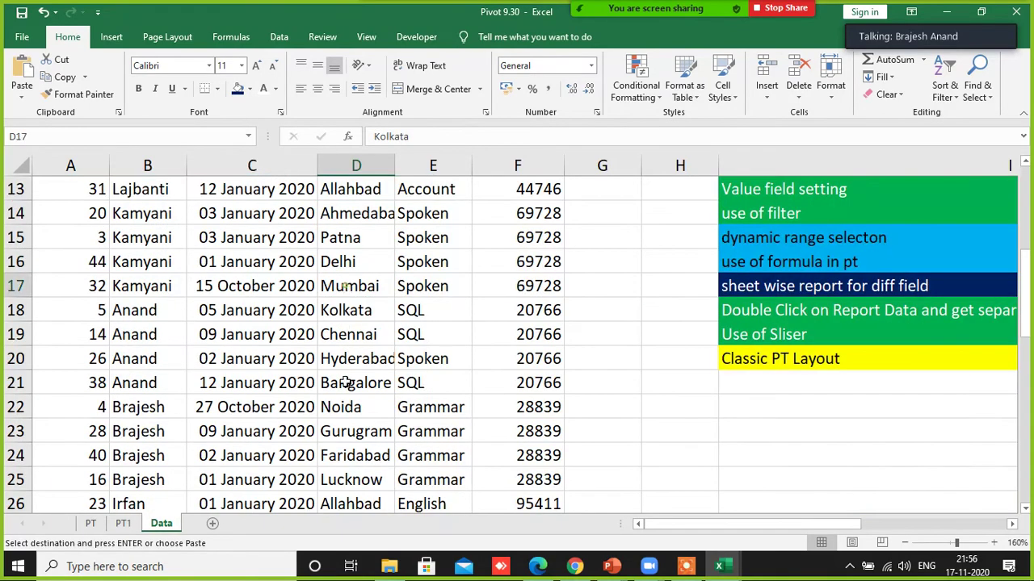
left_click_drag(346, 286, 346, 455)
key("ctrl+v")
- Copy the location Patna from D41 into D44:D48 of the Data sheet
scroll(345, 420, "down", 7)
left_click(346, 359)
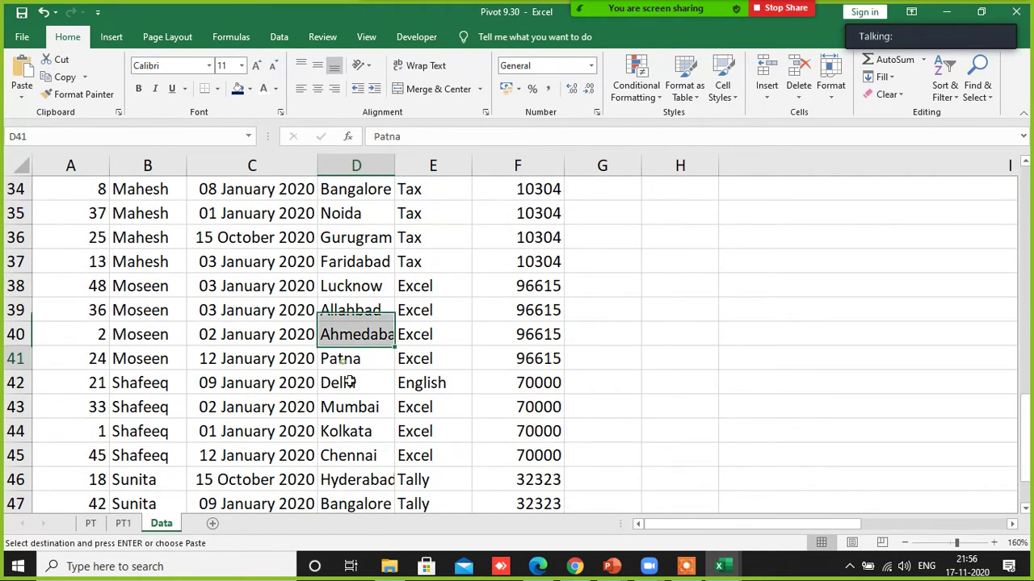
key("ctrl+c")
scroll(356, 388, "down", 6)
scroll(339, 323, "up", 4)
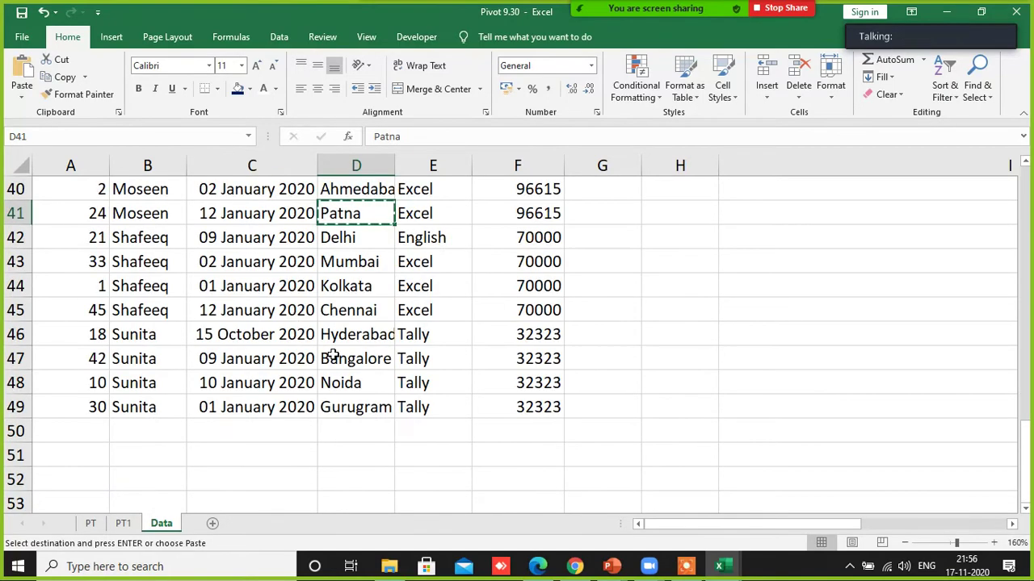
left_click_drag(342, 289, 353, 382)
key("ctrl+v")
- Copy the location Chennai from D6 into D9:D12 of the Data sheet
scroll(355, 336, "up", 6)
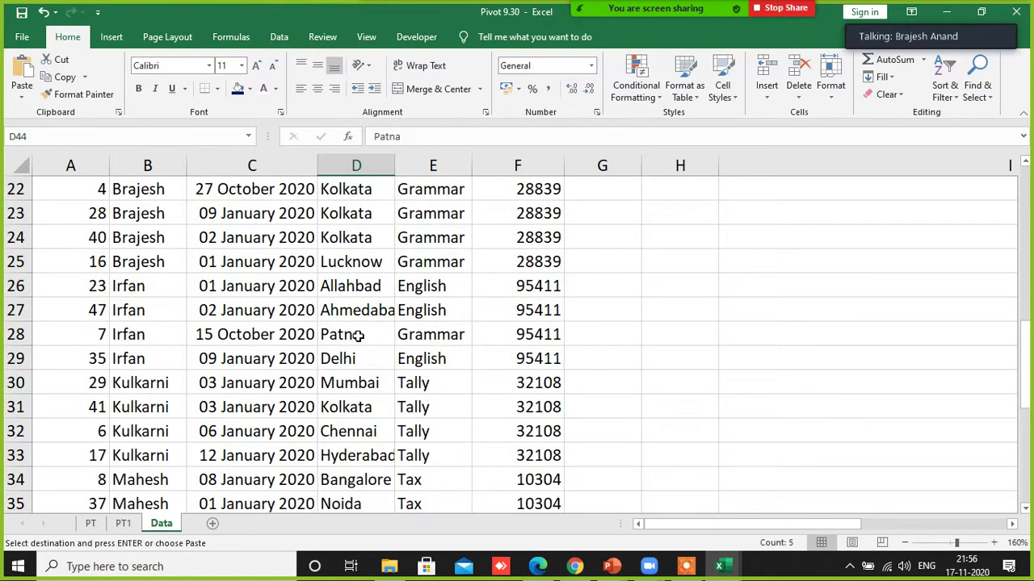
scroll(358, 336, "up", 6)
left_click(349, 235)
key("ctrl+c")
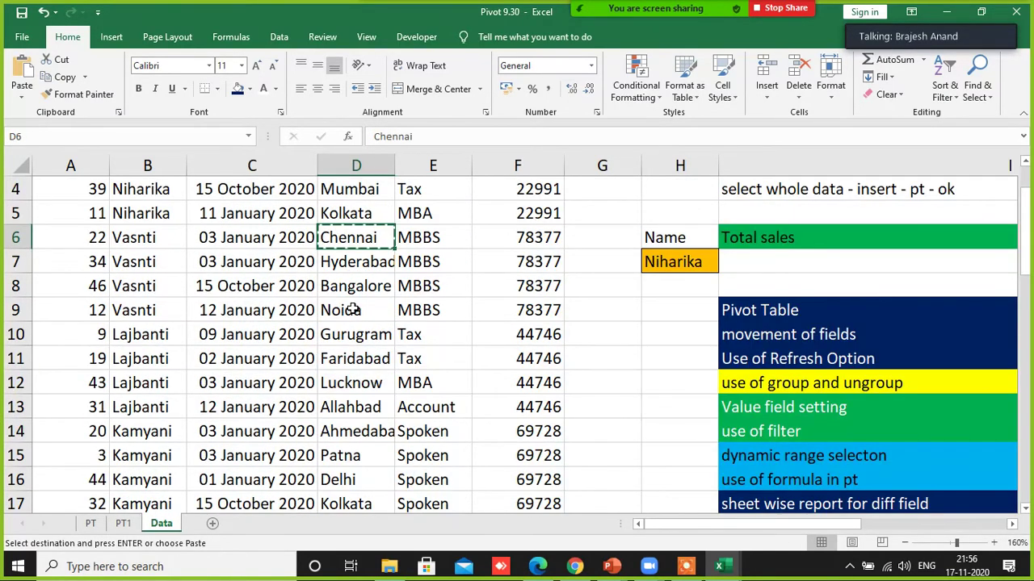
left_click_drag(353, 309, 353, 383)
key("ctrl+v")
left_click(261, 390)
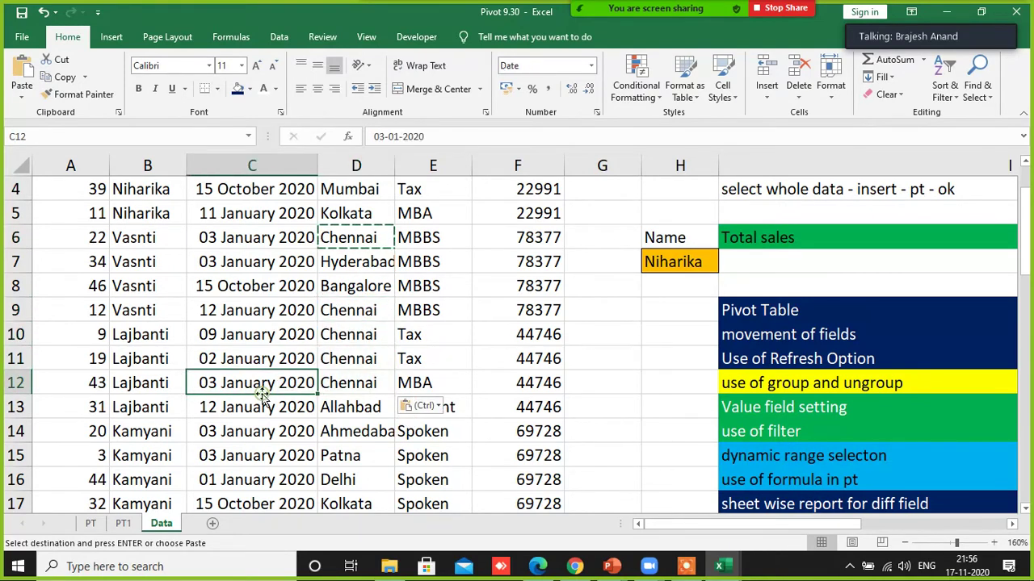
- Refresh the PT1 PivotTable with the edited Location data and review the location counts under each sales name
left_click(123, 523)
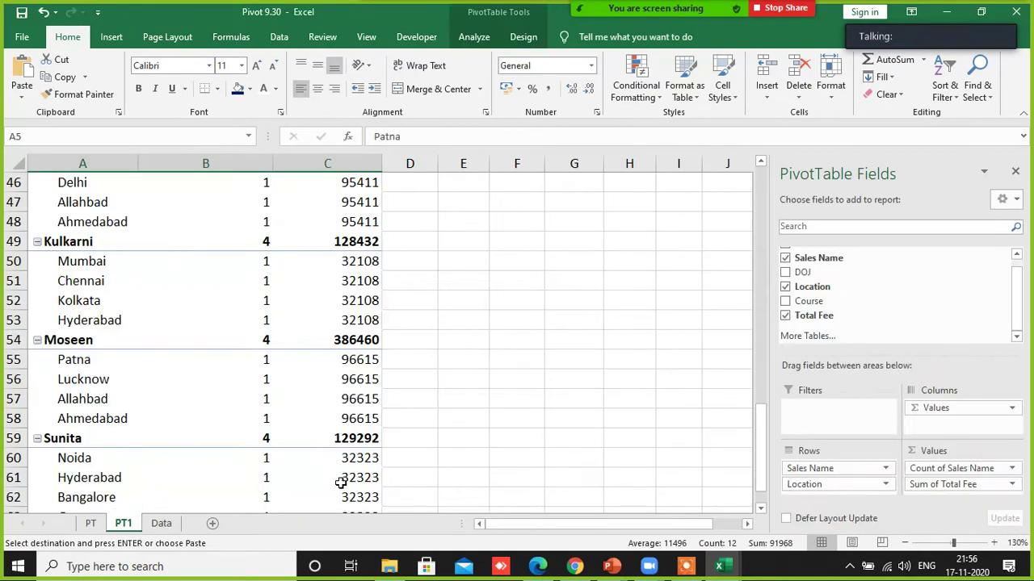
left_click(101, 201)
right_click(100, 203)
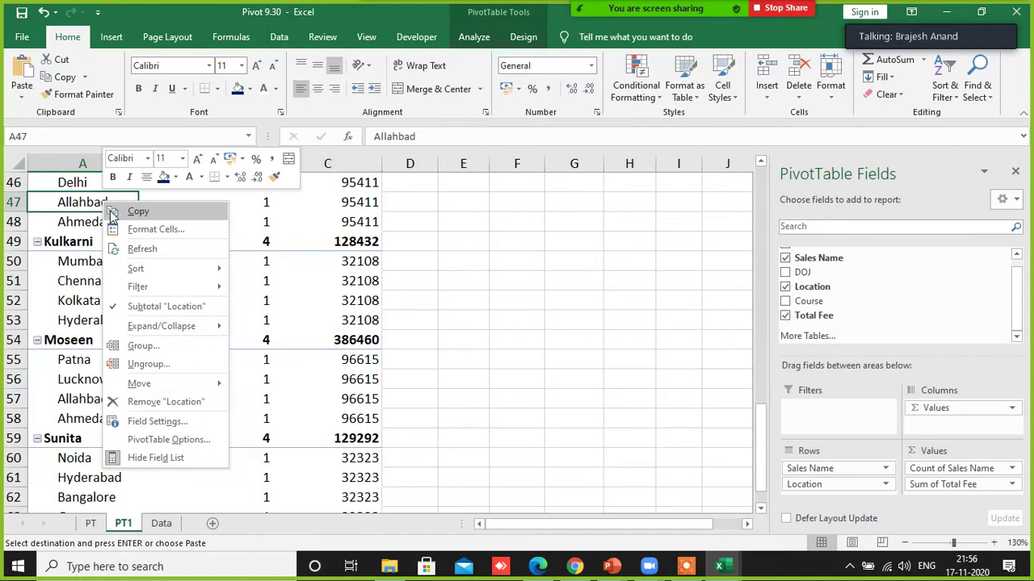
left_click(142, 249)
scroll(209, 370, "up", 10)
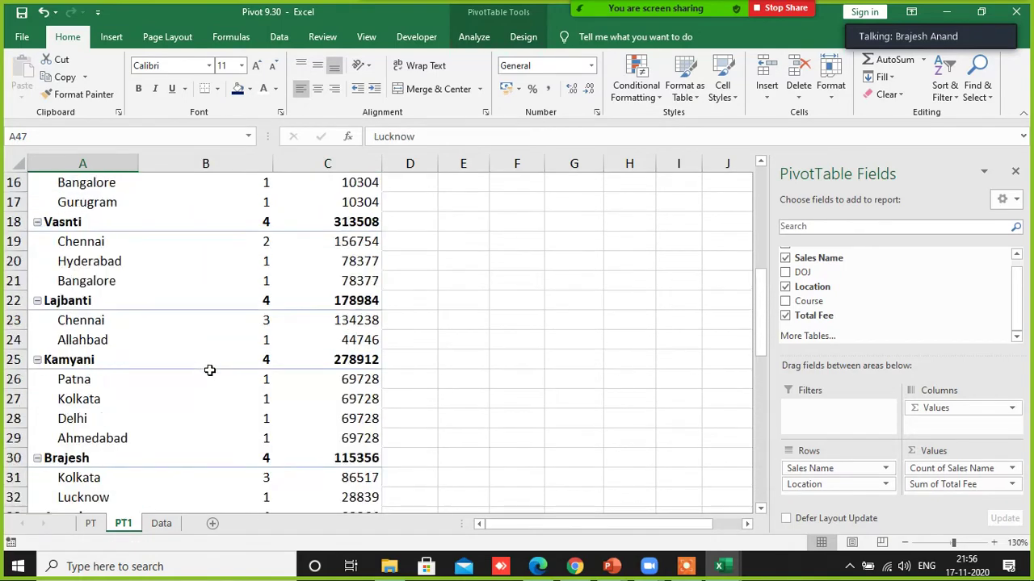
scroll(209, 370, "up", 5)
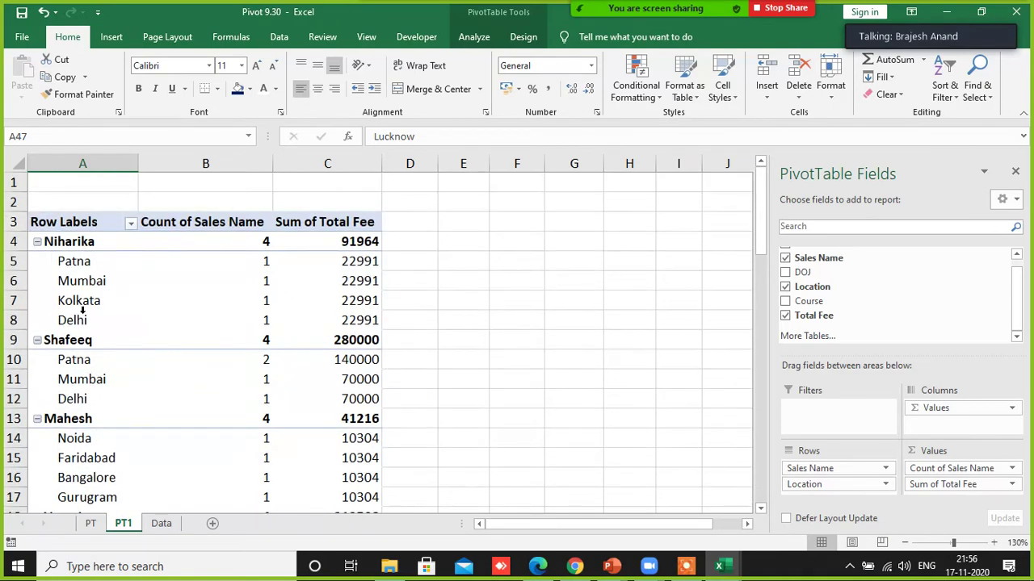
scroll(108, 340, "down", 2)
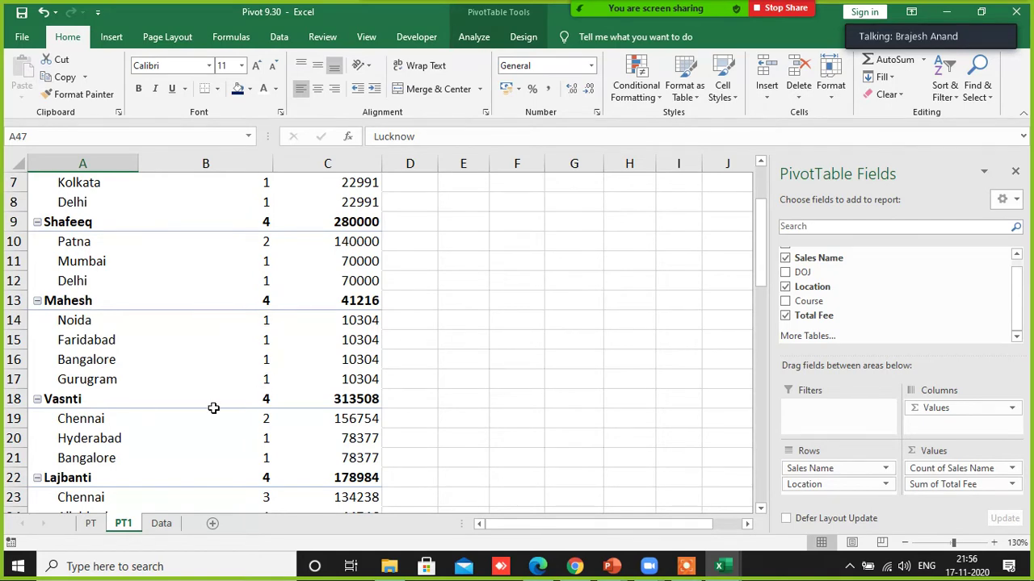
- Widen the Location column on the Data sheet so the longest city names fit
scroll(213, 408, "down", 7)
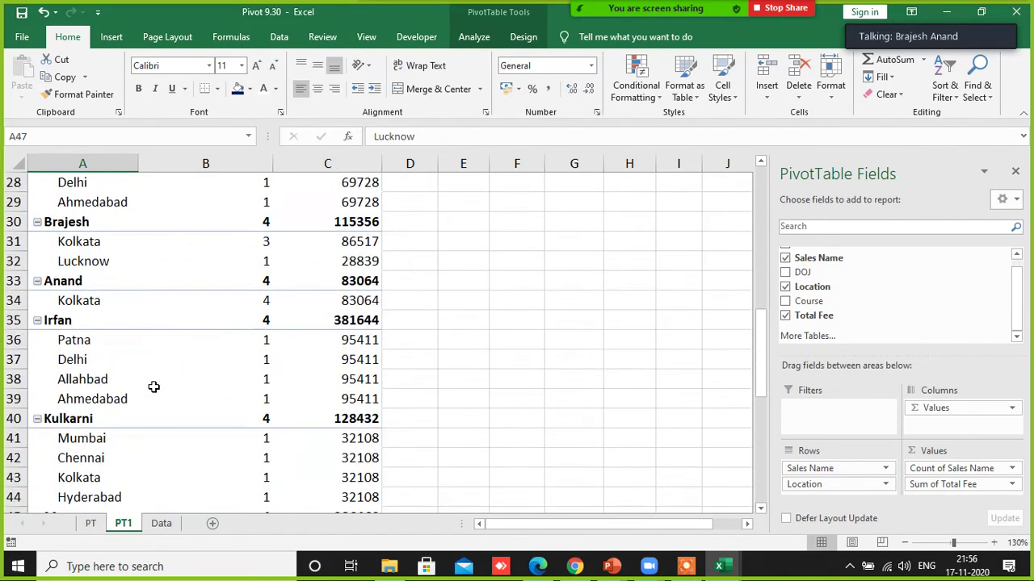
scroll(154, 387, "down", 4)
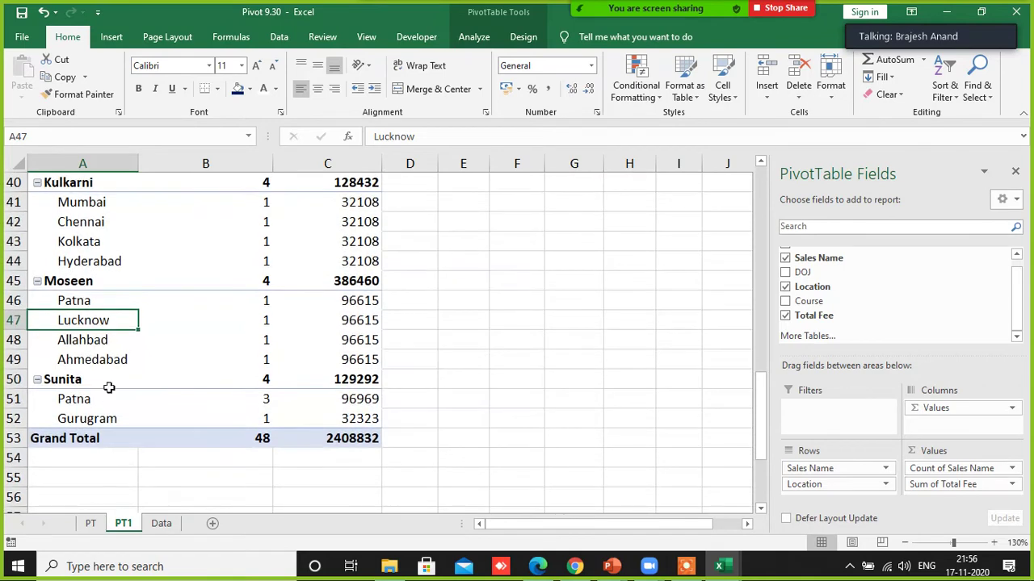
left_click(162, 523)
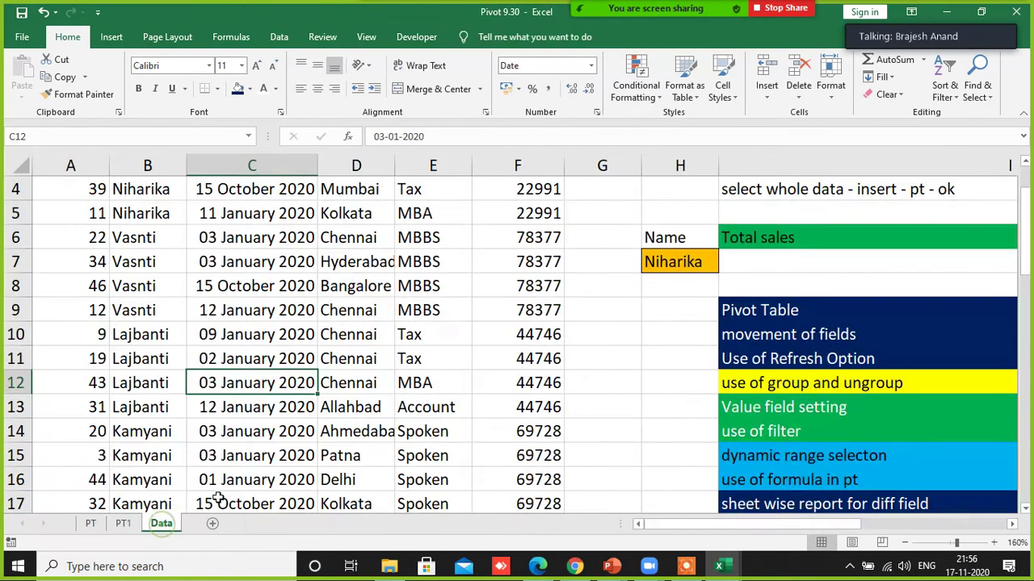
scroll(353, 371, "up", 1)
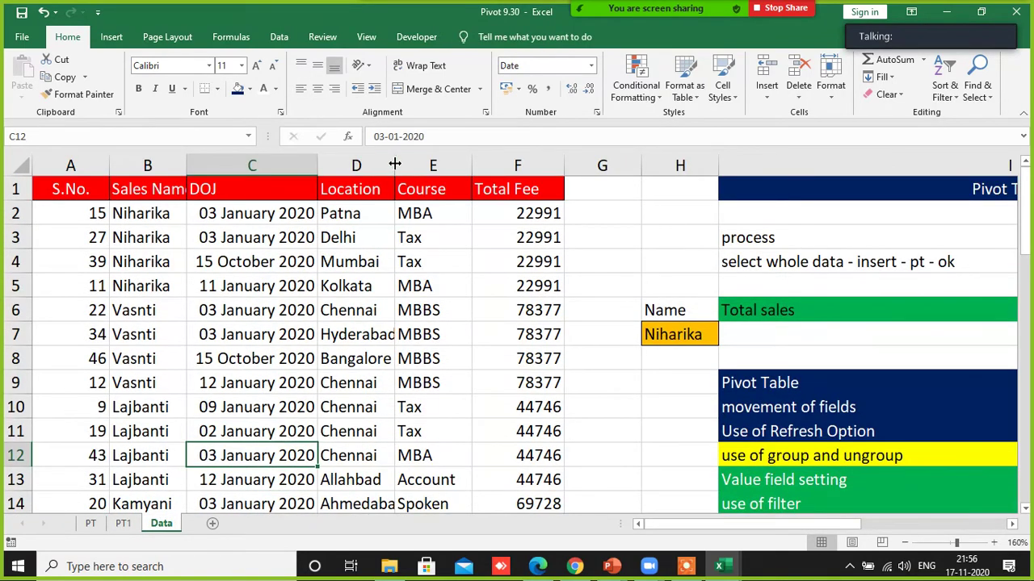
left_click_drag(395, 166, 446, 166)
- Replace the location in cell D13 of the source data with Dwarka
scroll(388, 368, "down", 2)
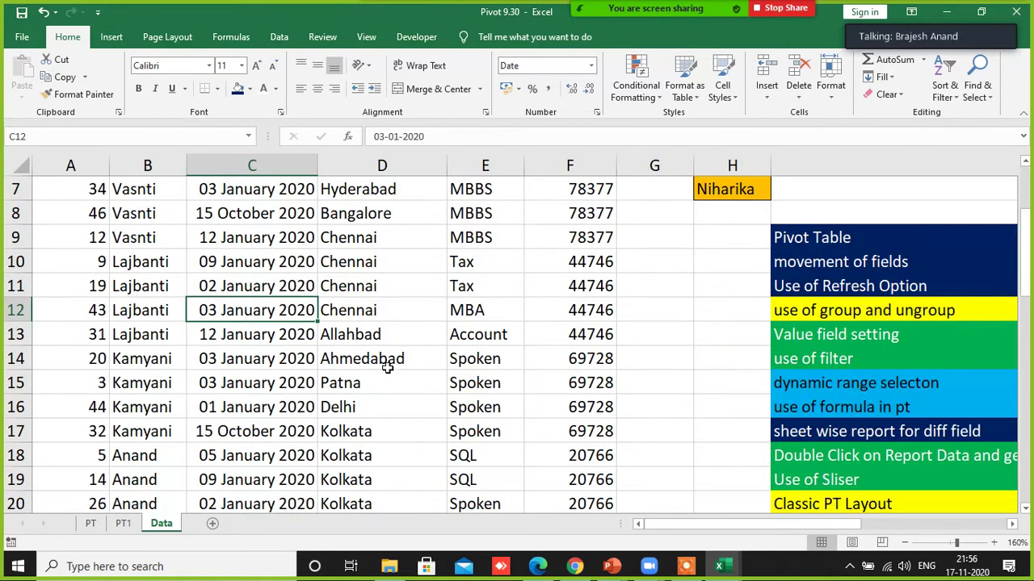
left_click(357, 336)
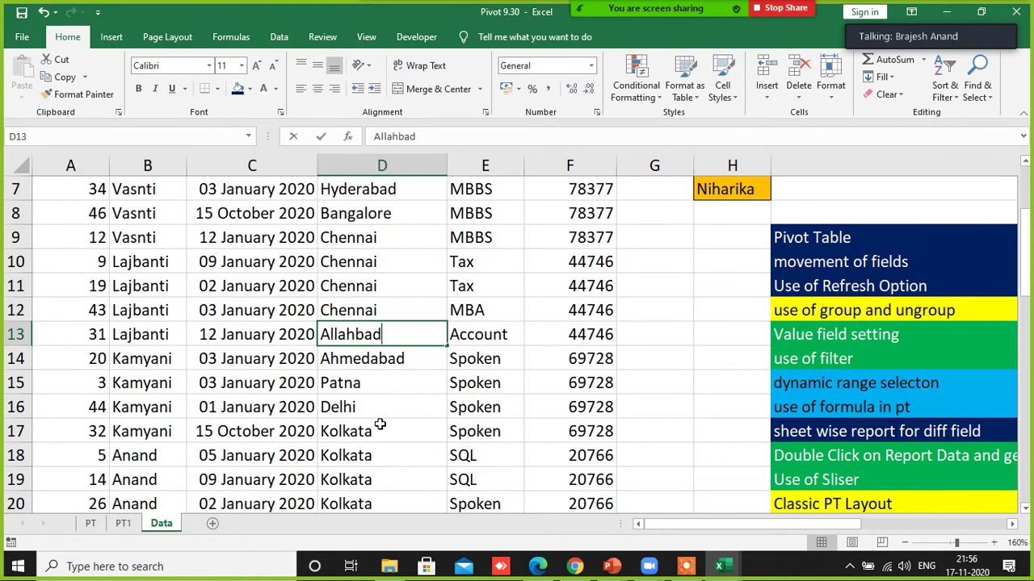
type("F")
key("BackSpace")
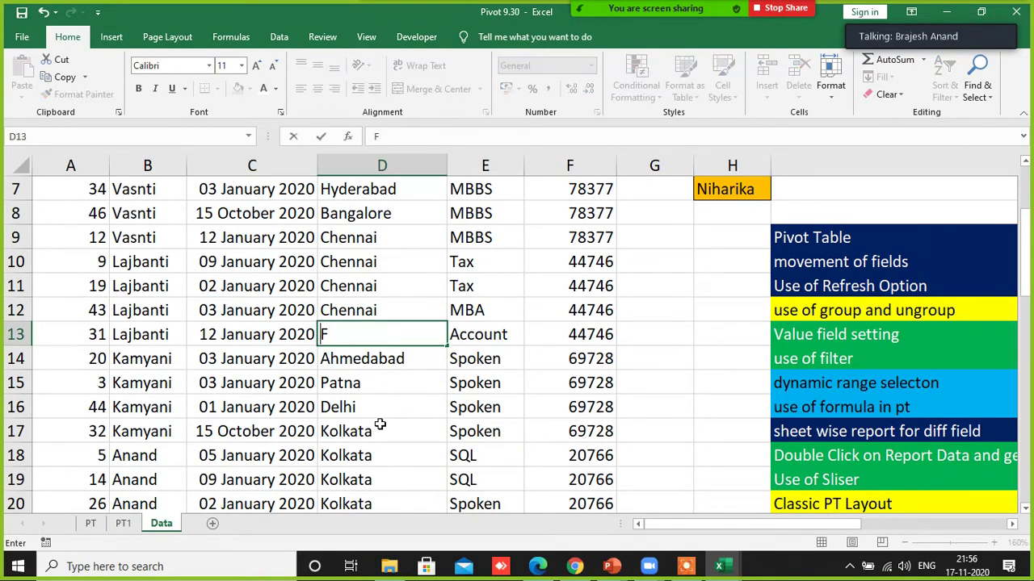
type("Gu")
key("BackSpace")
type("L")
key("BackSpace")
type("Dwark")
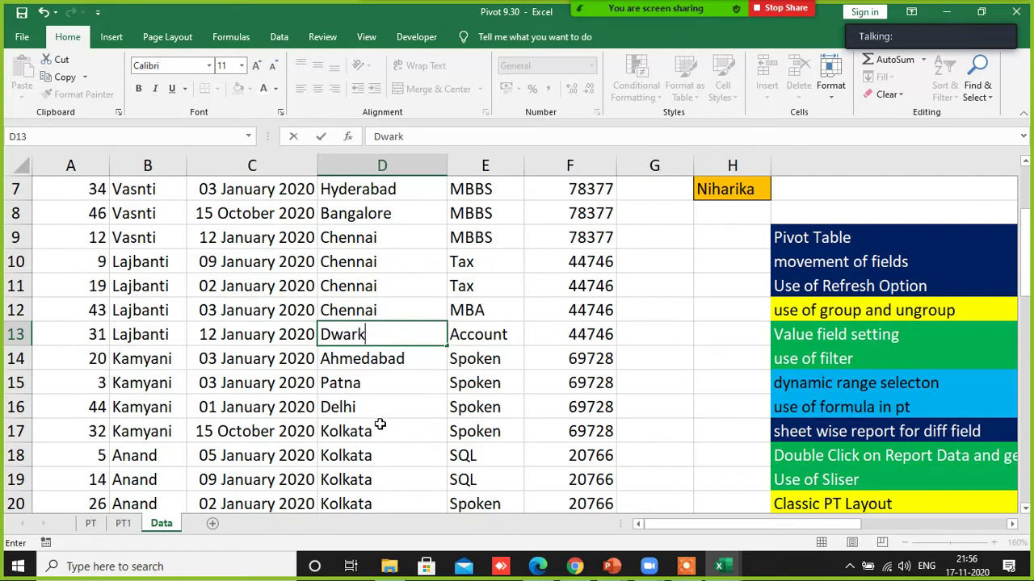
type("a")
key("Return")
- Copy the Dwarka entry from D13 into cell D24 of the Location column
left_click(363, 338)
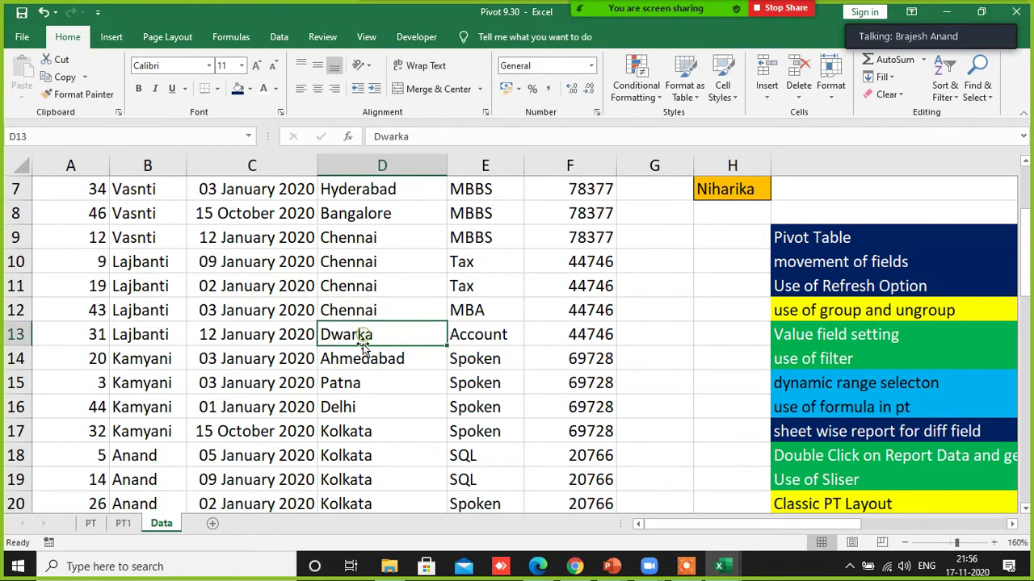
key("ctrl+c")
scroll(373, 429, "down", 3)
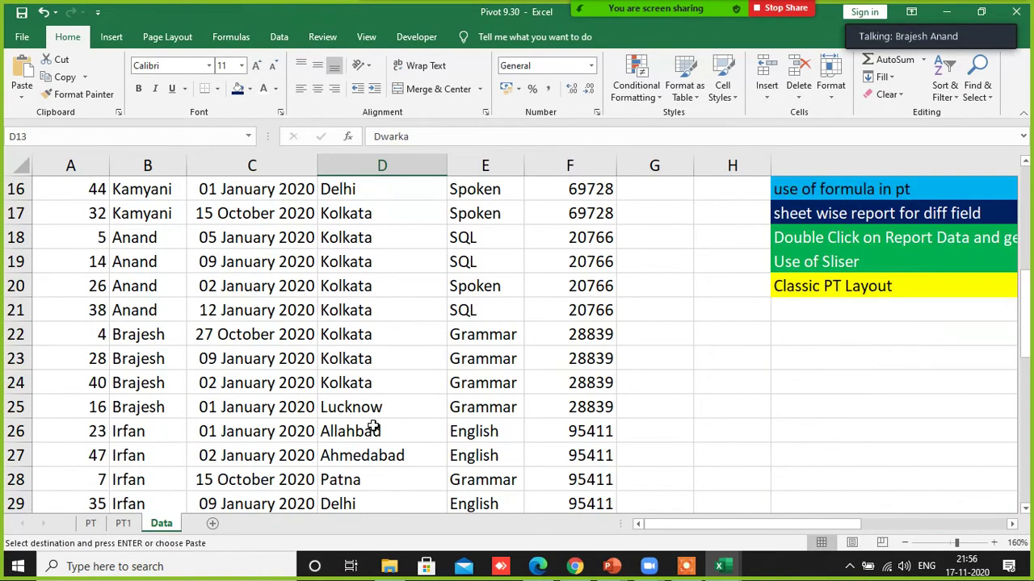
left_click(357, 389)
key("ctrl+v")
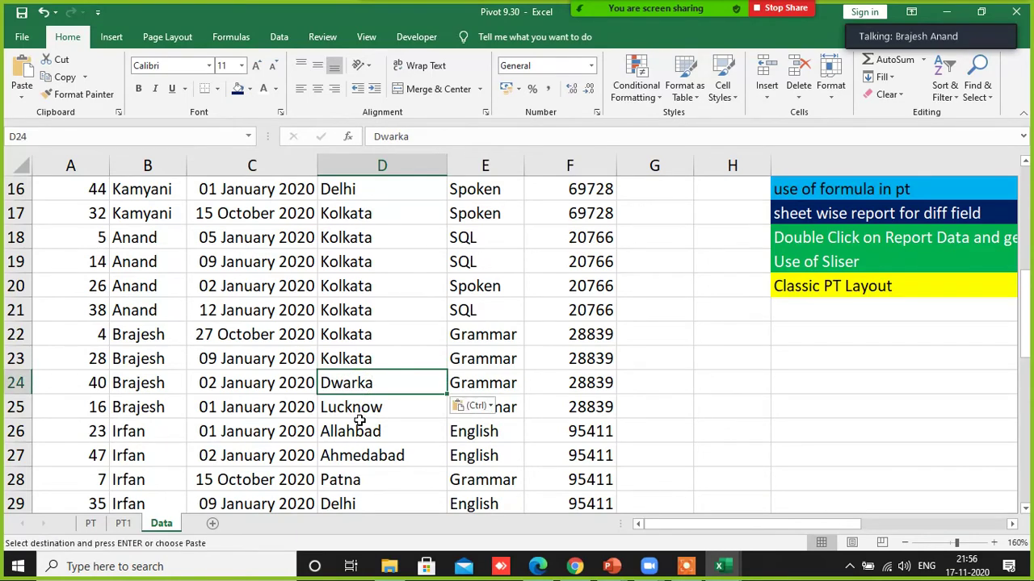
- Refresh the pivot table on the PT1 sheet to pick up the edited source locations
scroll(358, 419, "down", 2)
scroll(358, 420, "up", 6)
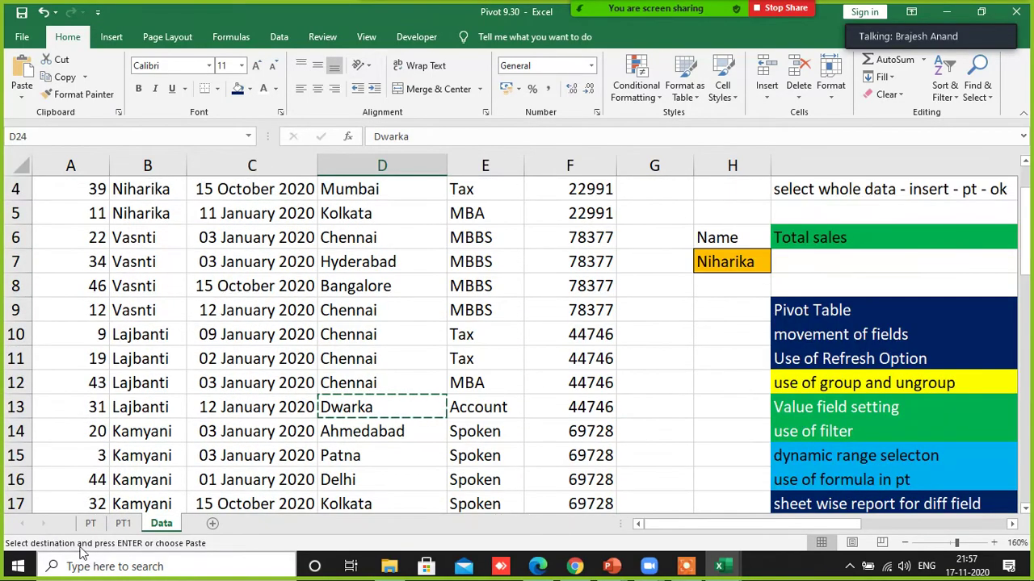
left_click(123, 523)
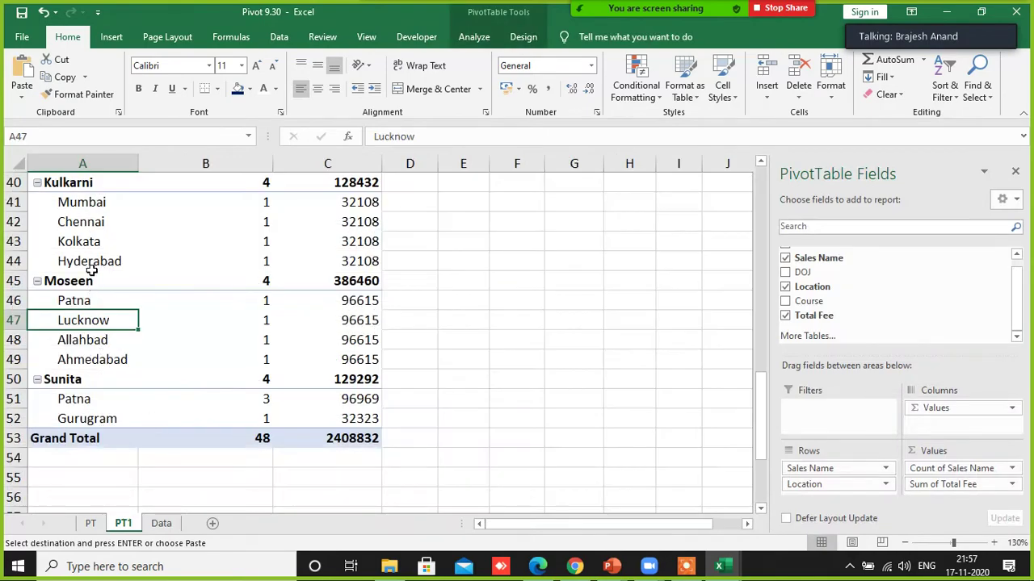
scroll(105, 220, "up", 5)
scroll(101, 323, "down", 3)
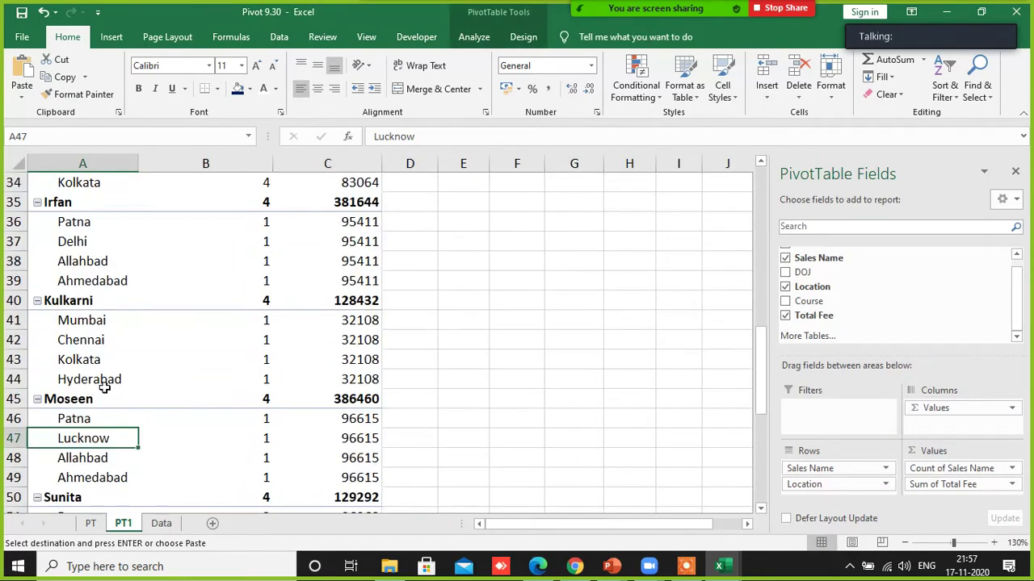
scroll(104, 395, "up", 1)
scroll(105, 396, "up", 4)
left_click(135, 223)
right_click(135, 223)
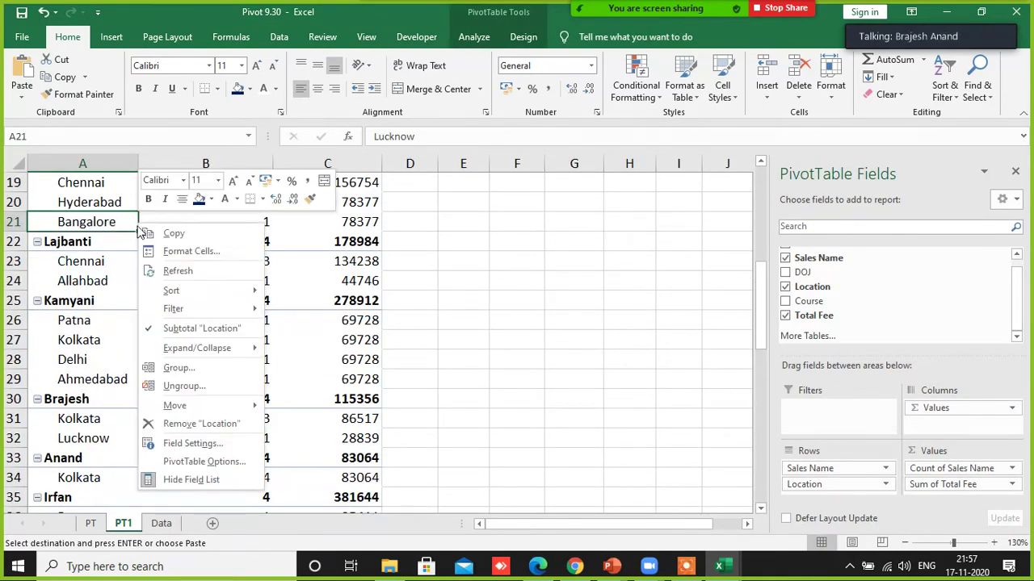
left_click(176, 272)
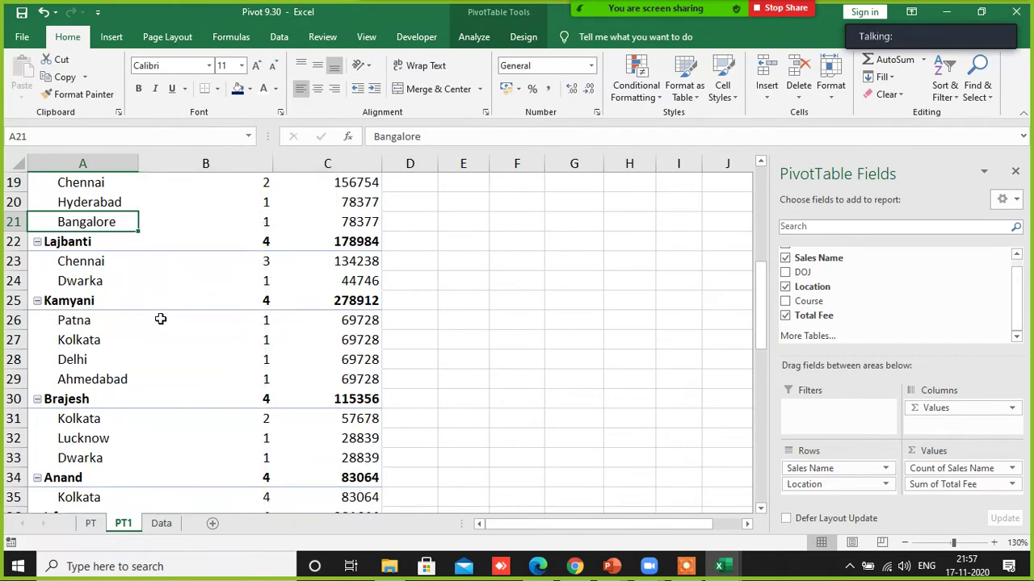
- Examine the refreshed pivot table for the Dwarka rows with their counts and fee sums
scroll(154, 332, "down", 3)
scroll(154, 332, "down", 2)
scroll(153, 422, "down", 2)
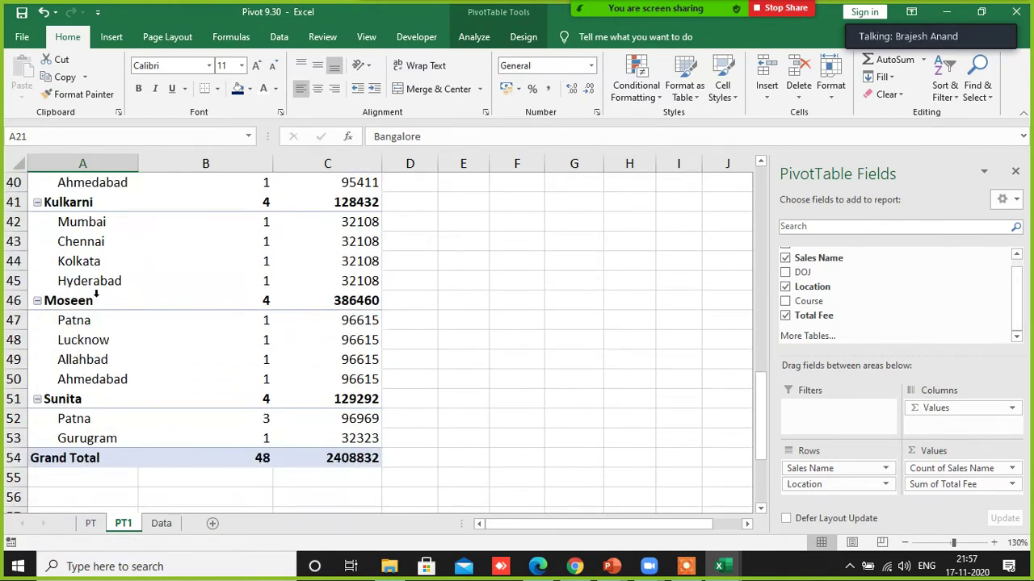
scroll(96, 299, "up", 4)
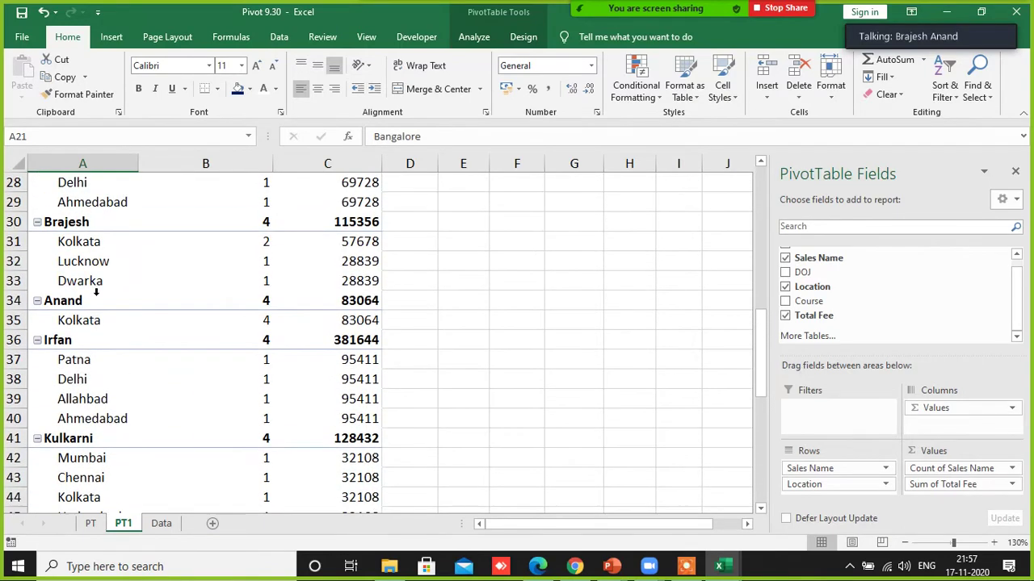
left_click_drag(71, 283, 368, 282)
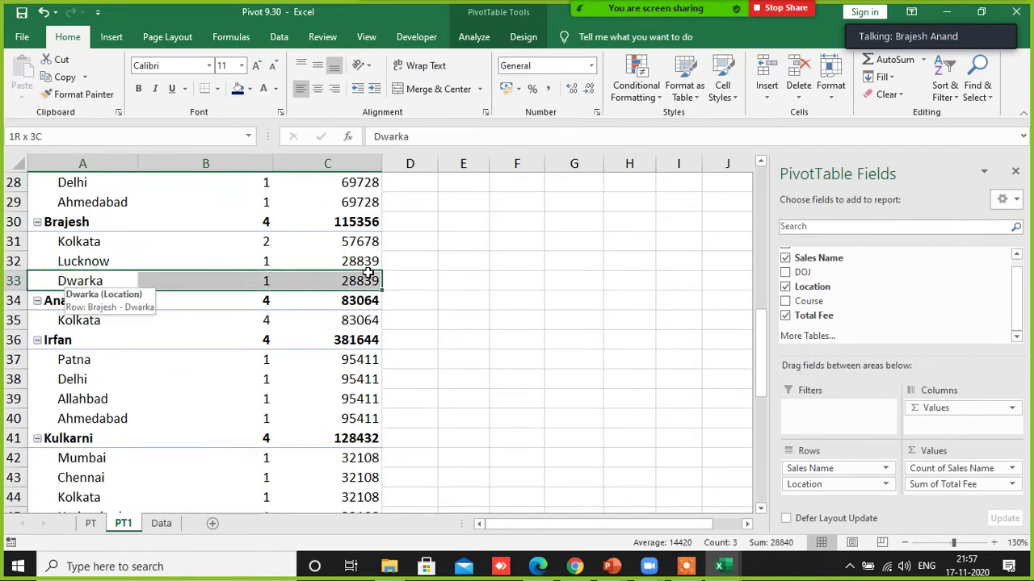
scroll(104, 320, "up", 2)
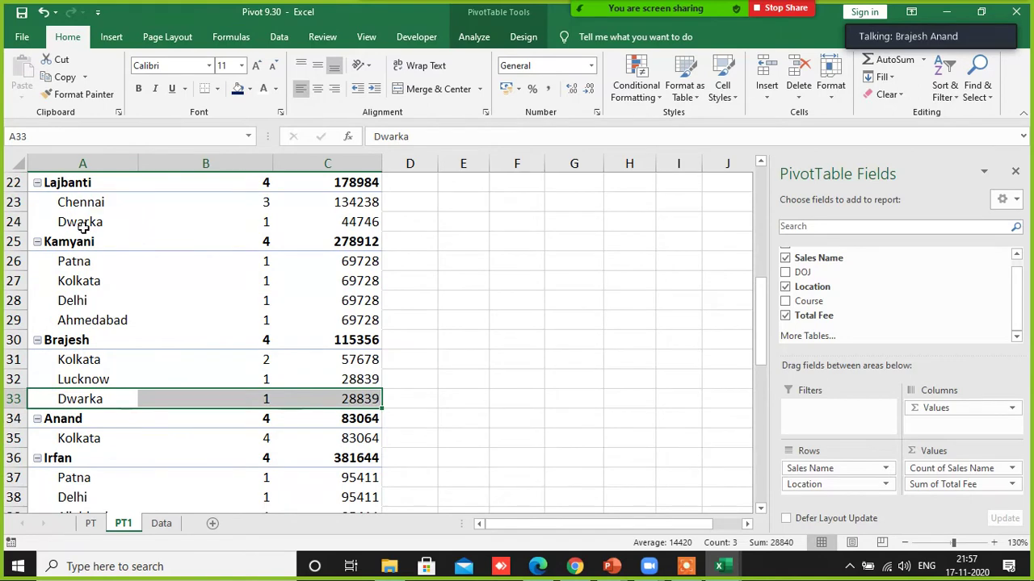
left_click_drag(82, 227, 300, 219)
scroll(211, 352, "up", 4)
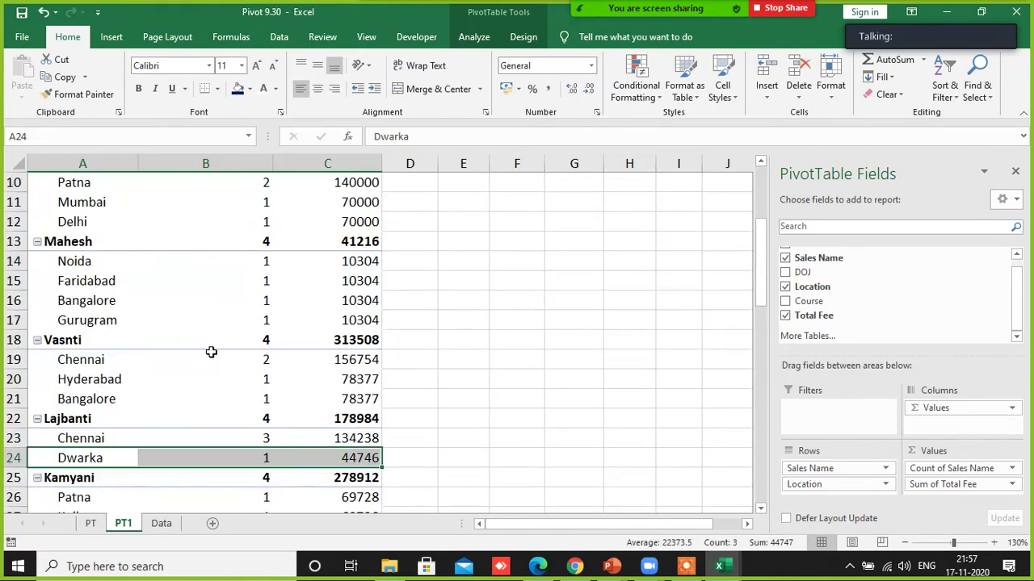
scroll(210, 352, "up", 3)
- Go back to the Data sheet and select the "Use of Refresh Option" entry in the topic list
left_click(161, 524)
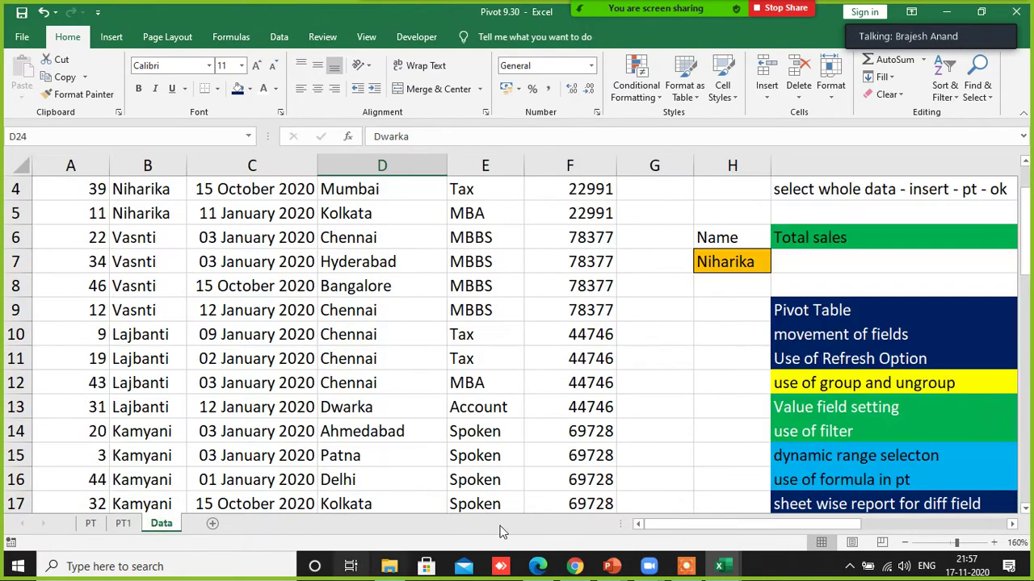
left_click(694, 319)
left_click(781, 359)
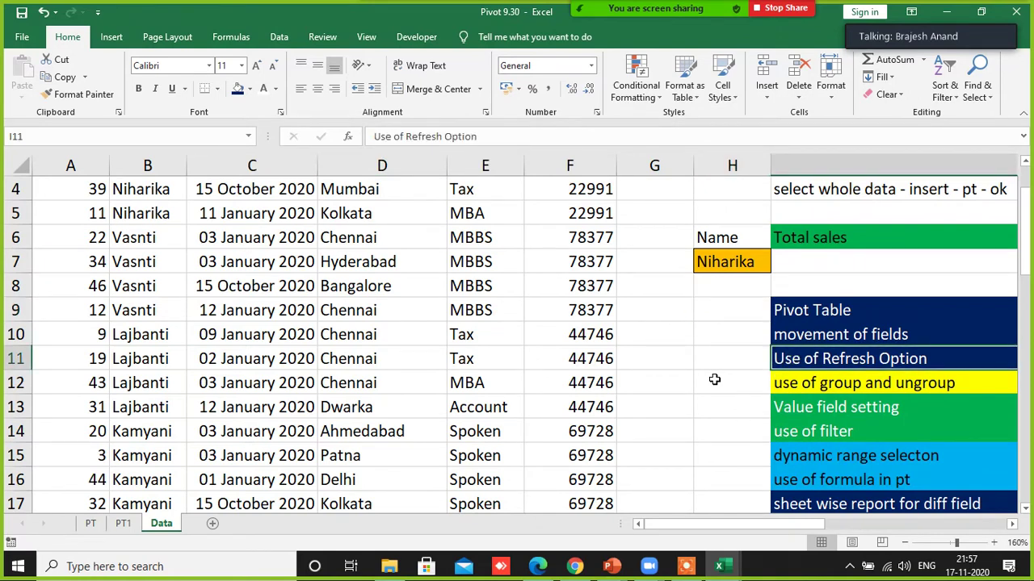
scroll(714, 382, "up", 1)
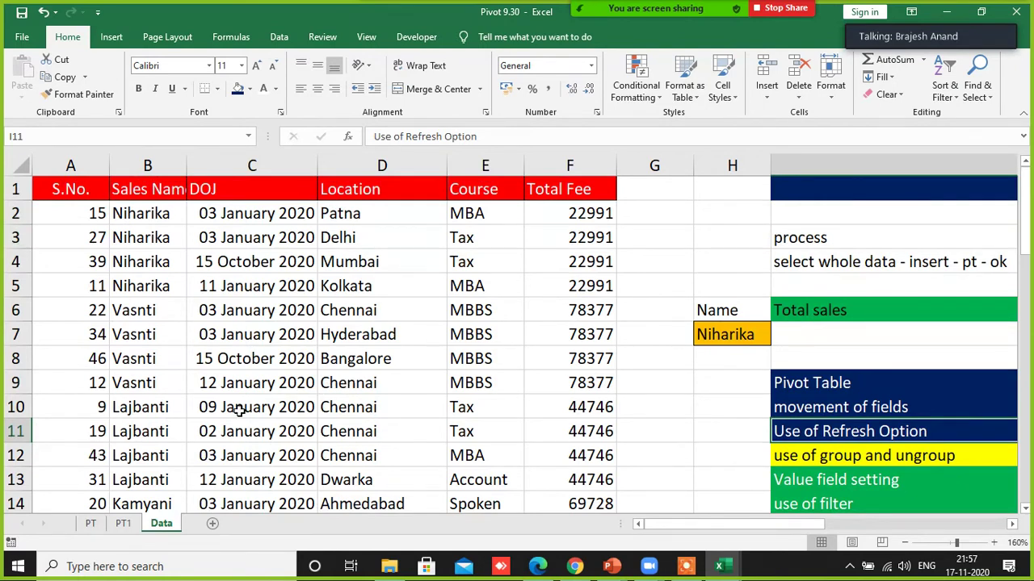
- Refresh the PT1 pivot table again from one of its count values
left_click(123, 523)
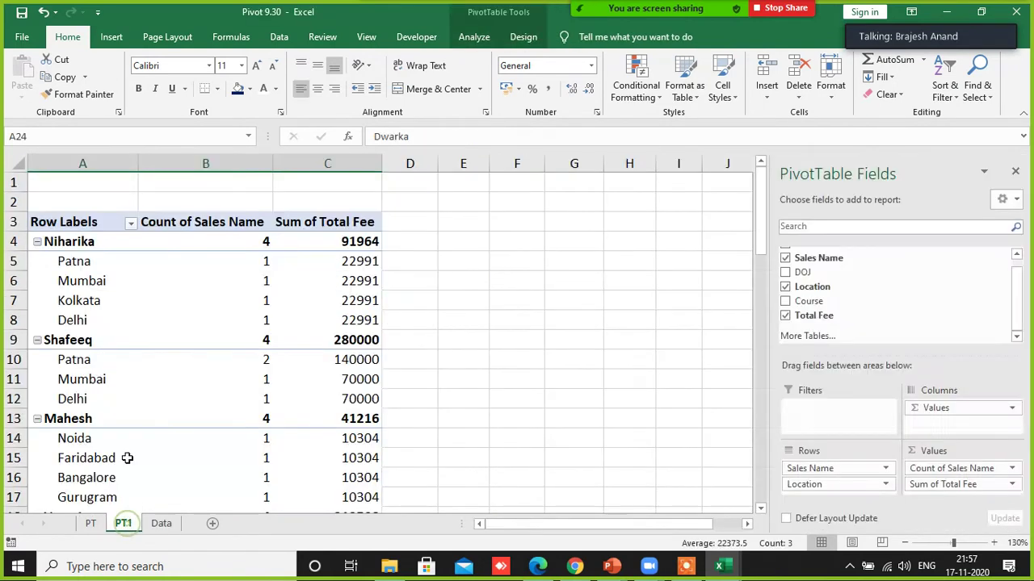
right_click(153, 300)
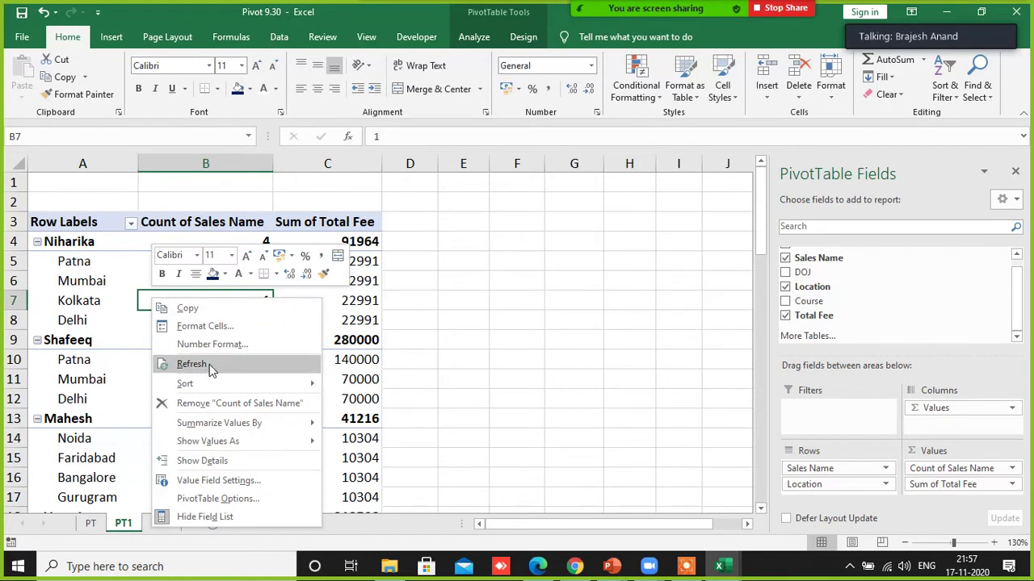
left_click(209, 364)
left_click(447, 316)
key("Right")
key("Right")
key("Right")
key("Right")
key("Right")
key("Right")
key("Right")
key("Right")
key("Right")
key("Right")
key("Right")
key("Right")
key("Right")
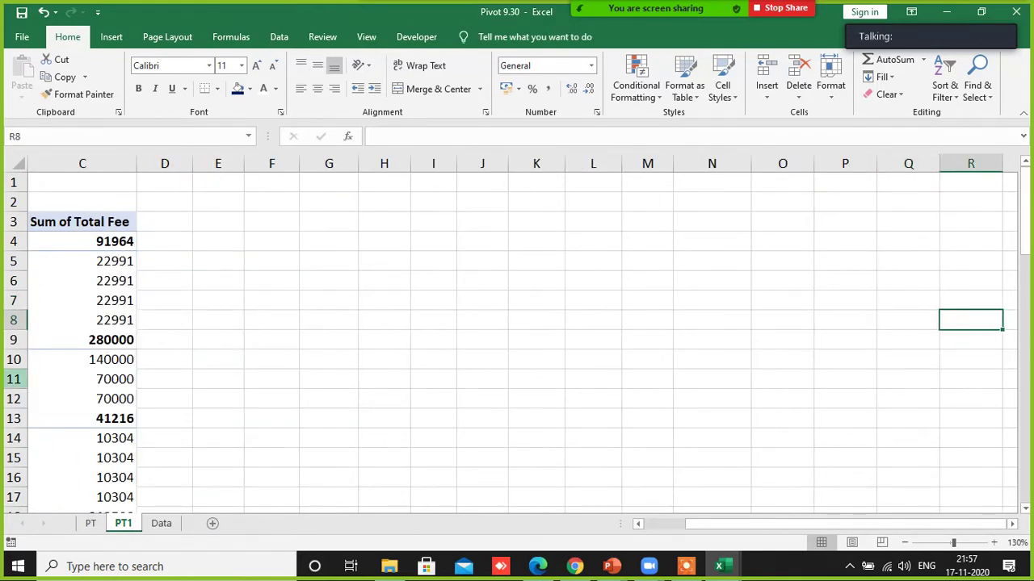
- Narrow column I with the topic list on the Data sheet to about half its width
left_click(161, 523)
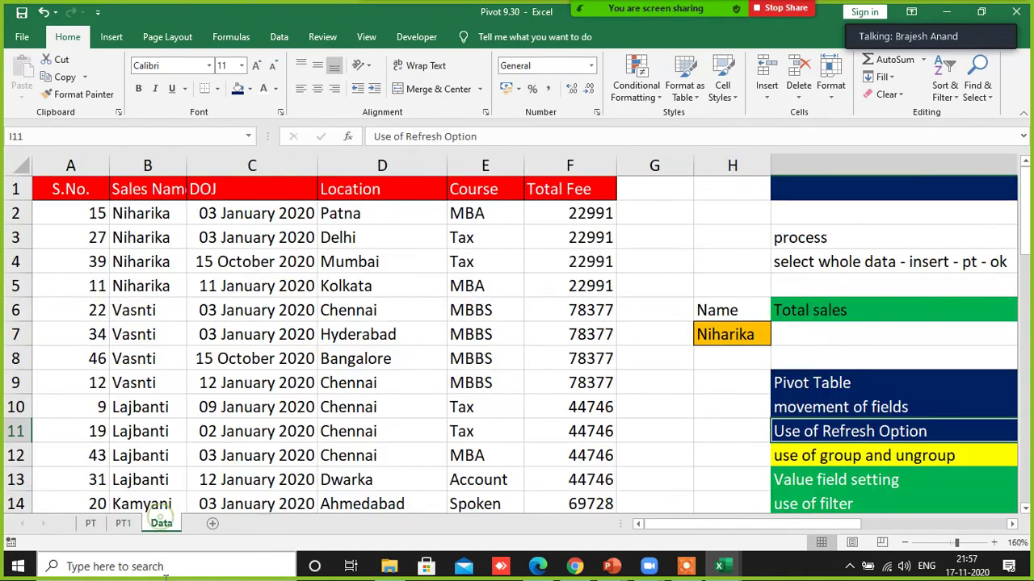
left_click(708, 398)
key("Right")
key("Right")
key("Right")
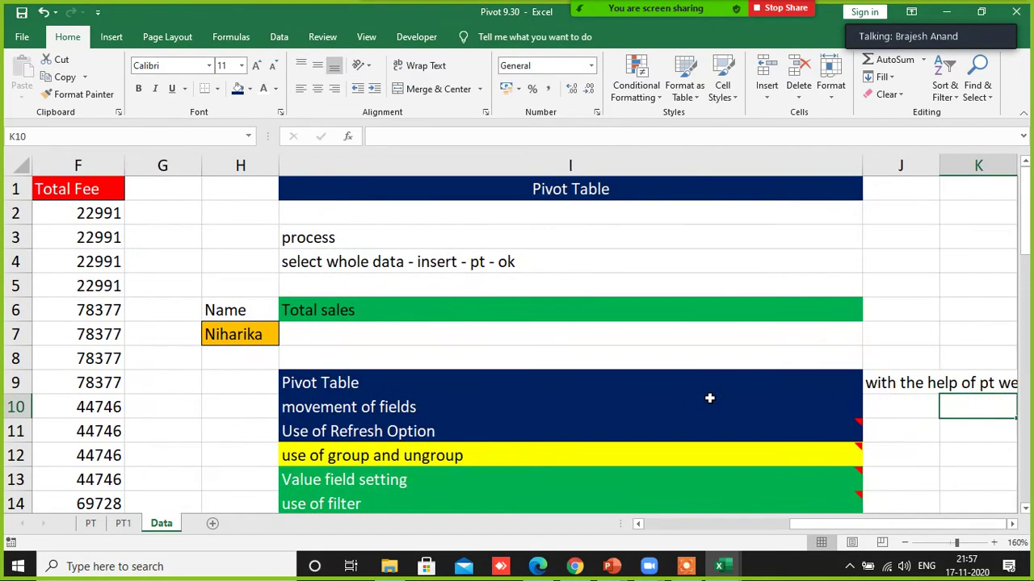
scroll(715, 392, "down", 1)
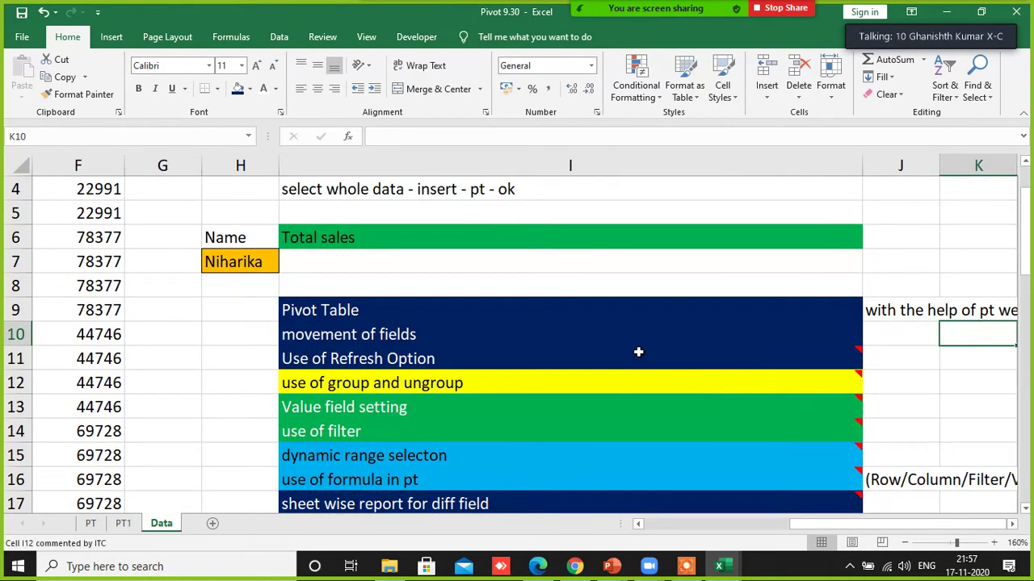
mouse_move(622, 362)
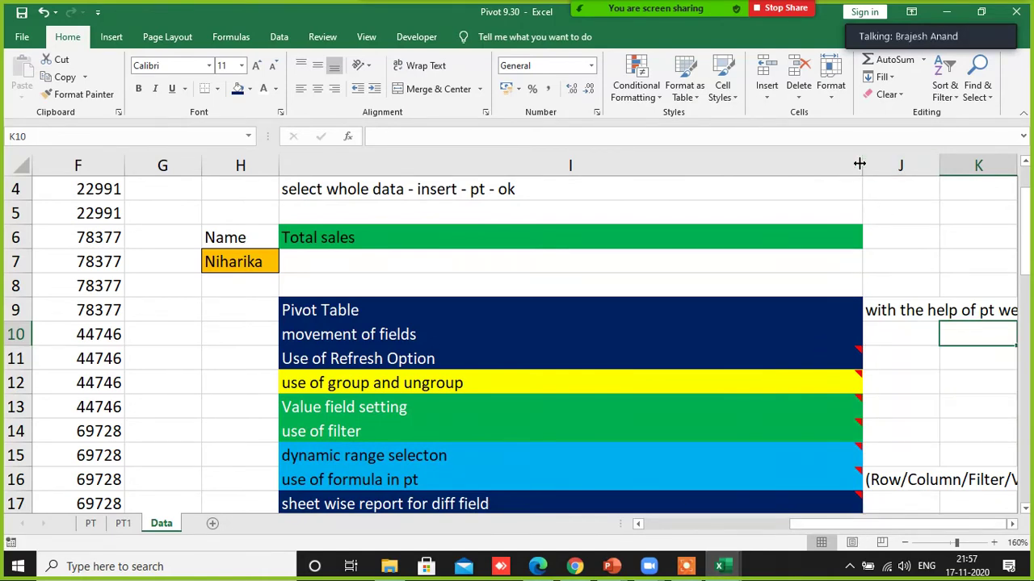
left_click_drag(861, 163, 586, 242)
- Fill the "use of filter" topic cell I14 with dark blue and deselect it
mouse_move(477, 361)
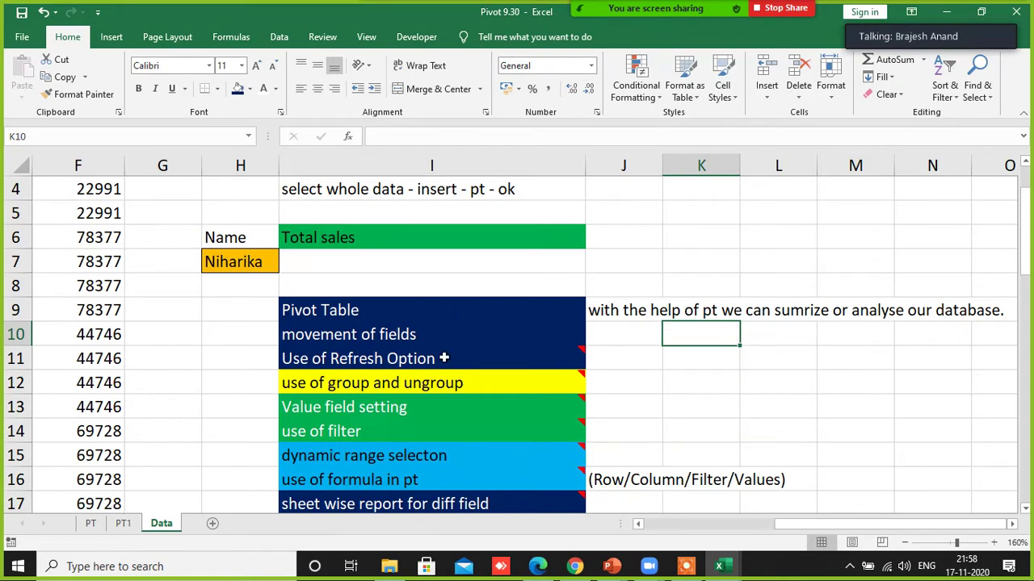
left_click(349, 433)
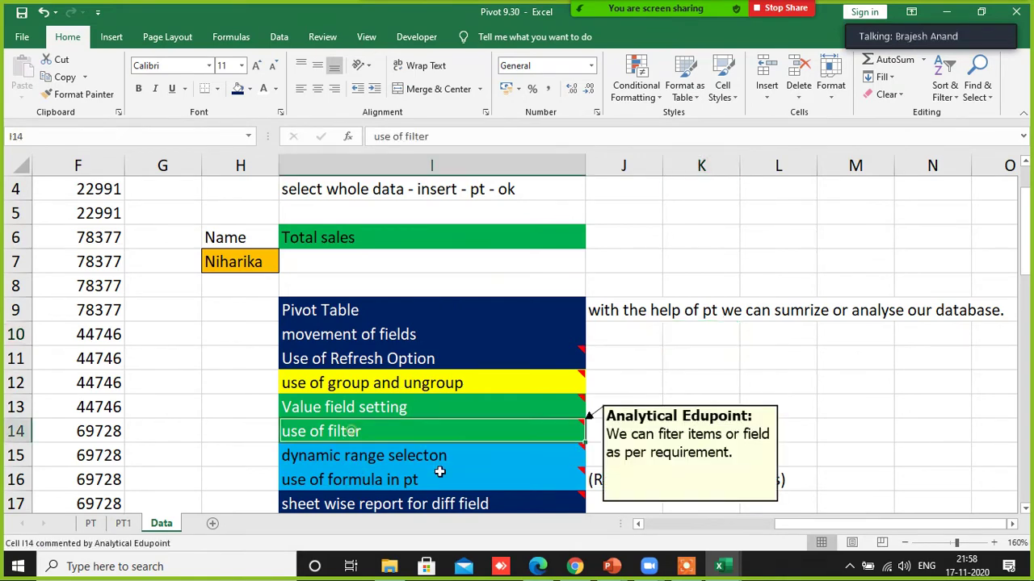
left_click(238, 89)
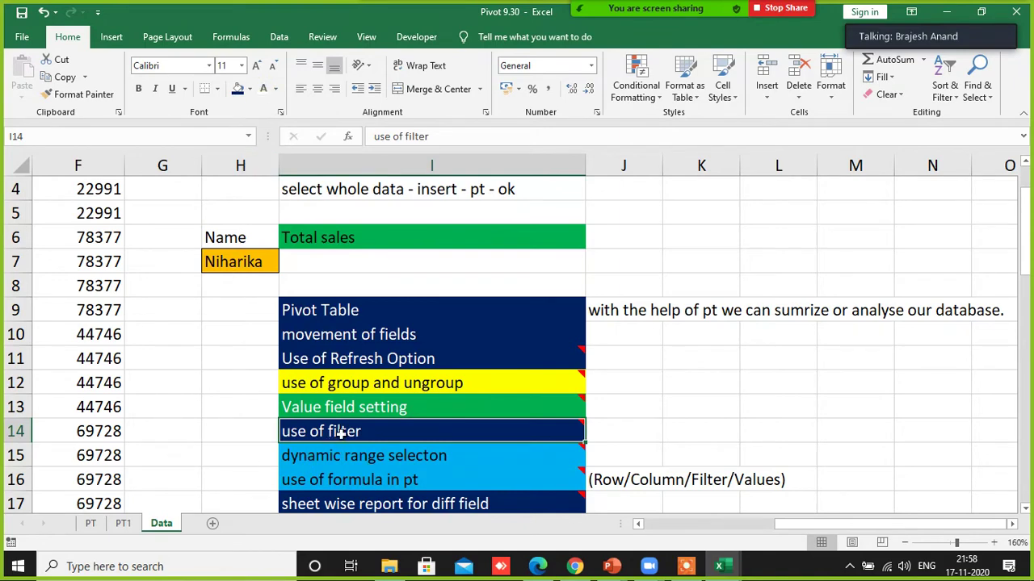
mouse_move(401, 428)
left_click(201, 397)
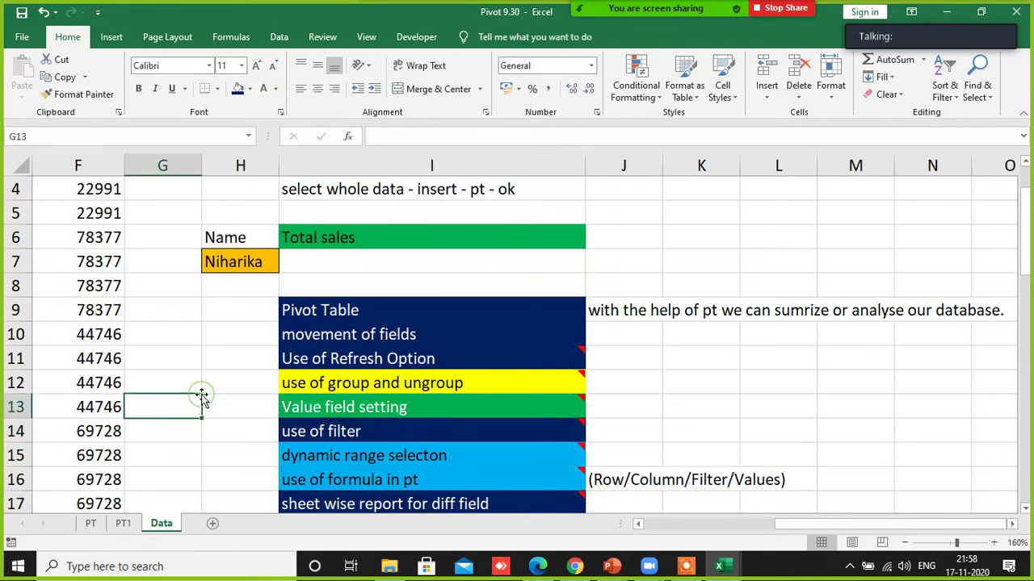
- Bring the first columns of the Data sheet's records back into view along row 13
key("Left")
key("Left")
key("Left")
key("Left")
key("Left")
key("Left")
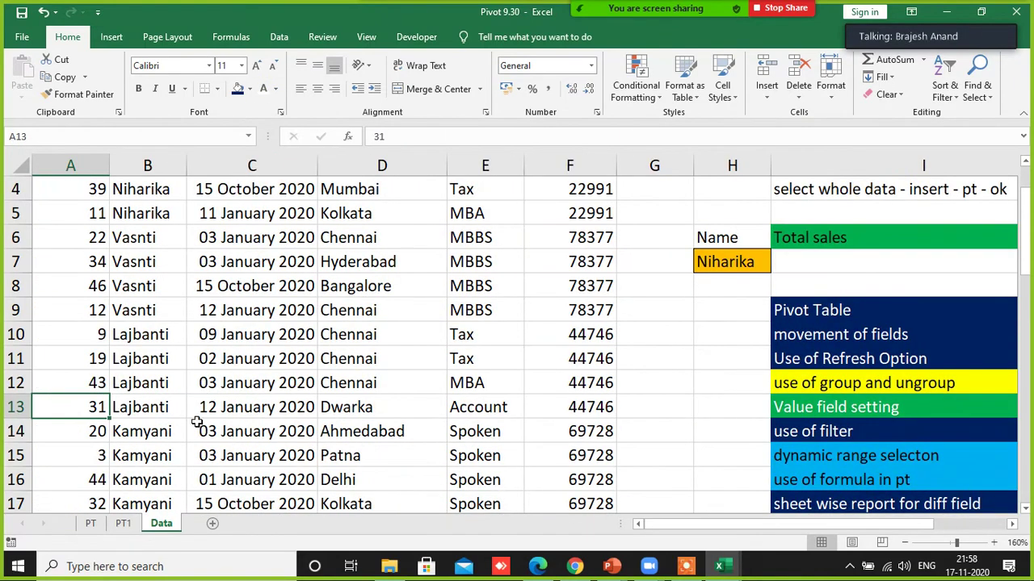
- Empty the pivot table on the PT1 sheet by removing the Total Fee, Location and Sales Name fields
left_click(123, 524)
left_click(406, 334)
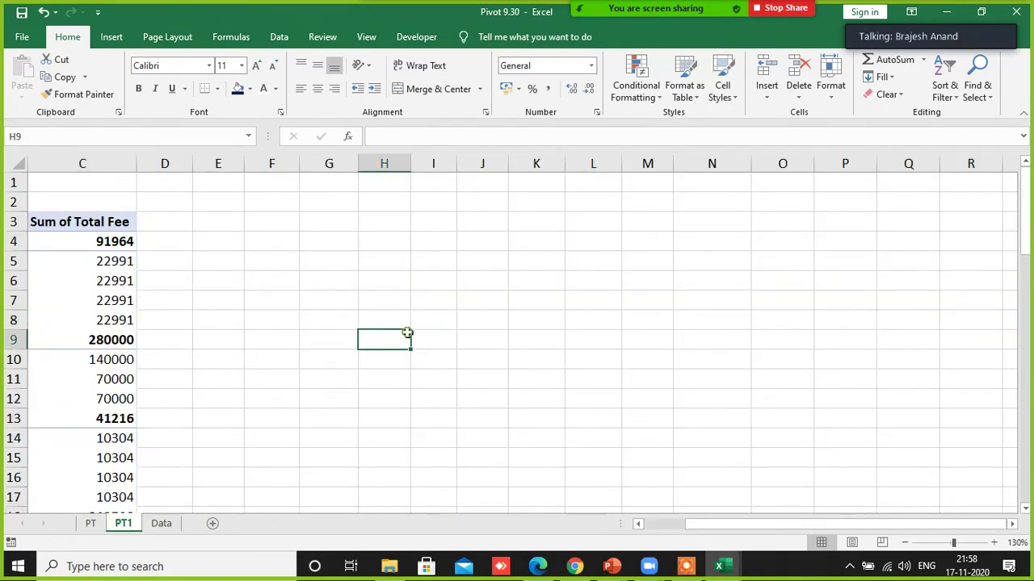
key("Left")
key("Home")
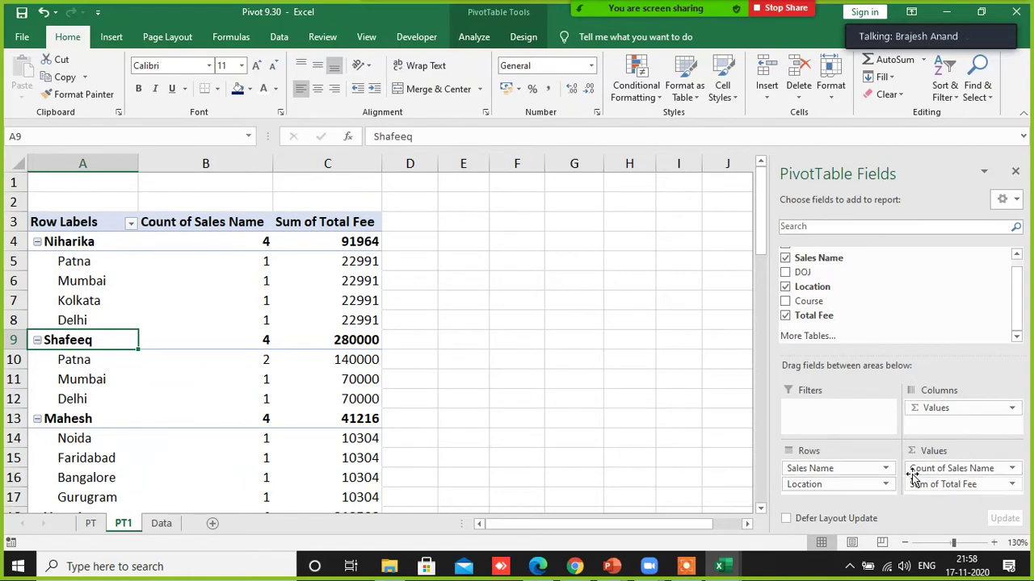
left_click(785, 316)
left_click(785, 287)
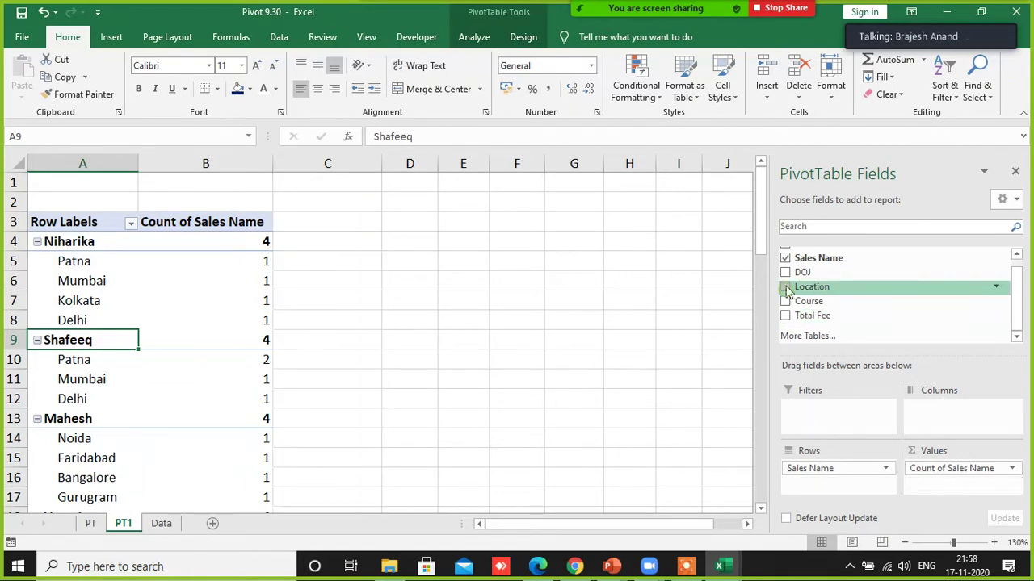
left_click(785, 259)
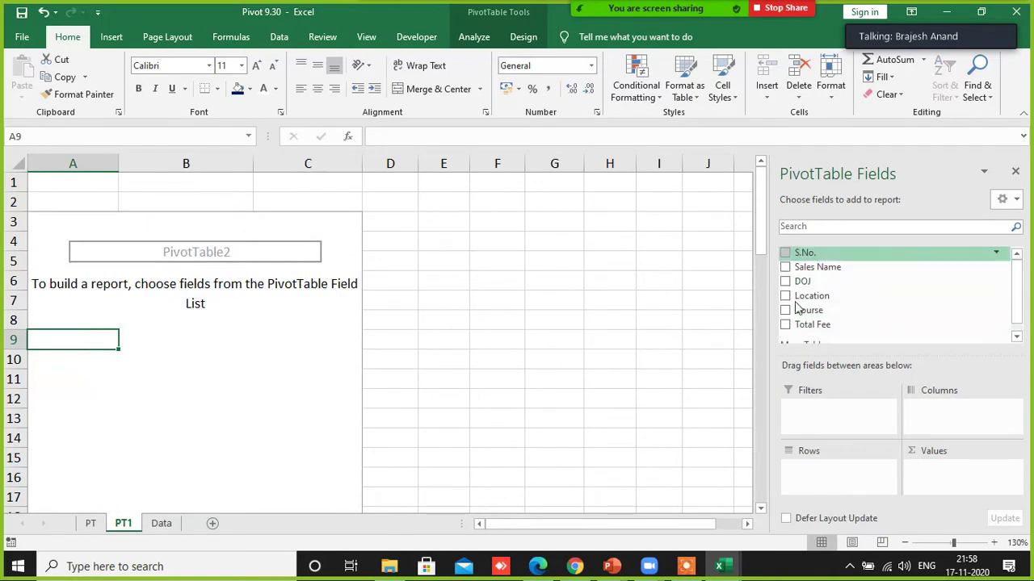
left_click(133, 345)
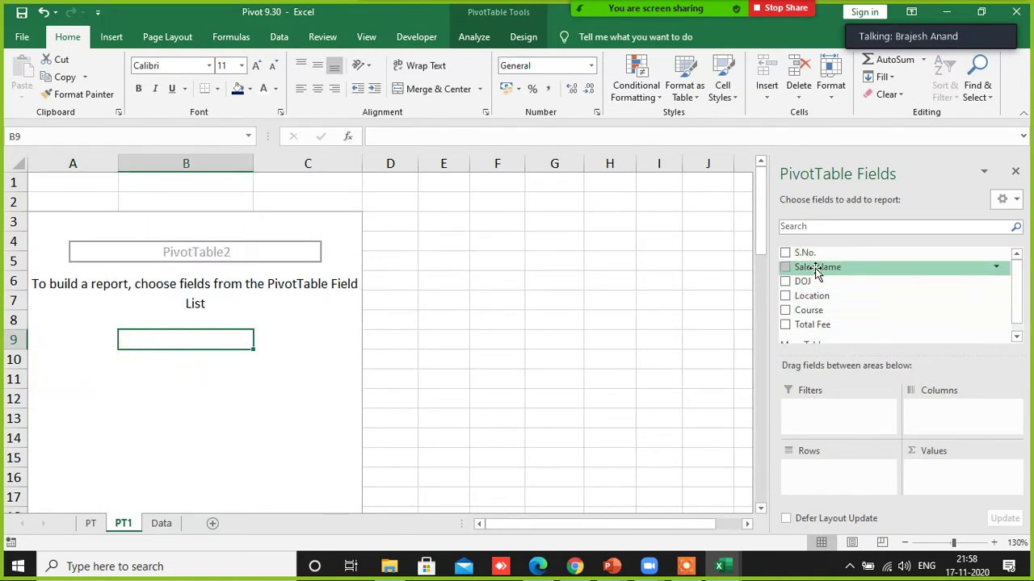
- Build the PT1 pivot table with Sales Name and Course in the Rows area and Total Fee in the Values area
left_click_drag(814, 269, 816, 468)
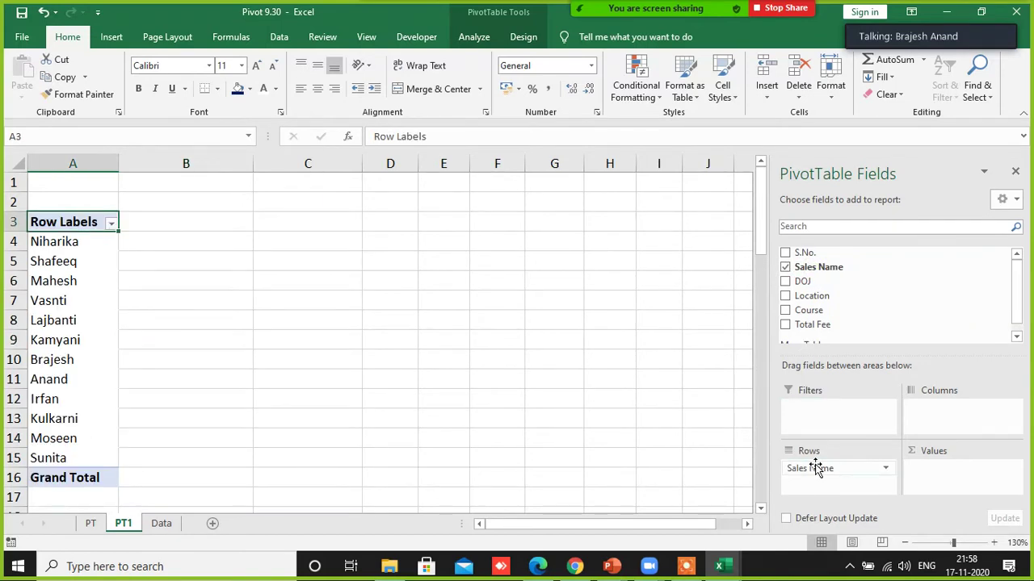
left_click_drag(810, 310, 822, 487)
left_click_drag(810, 325, 938, 475)
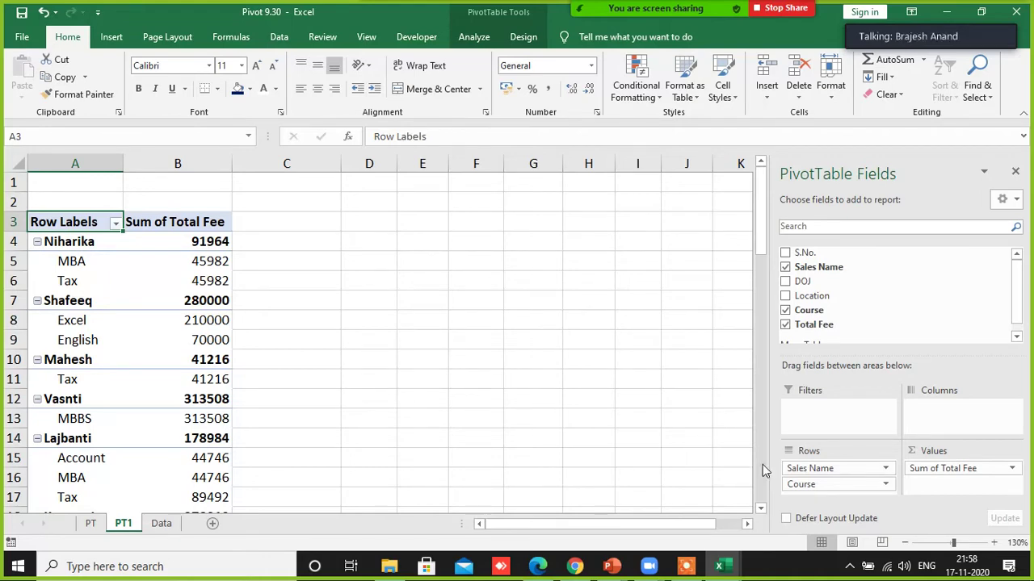
- Move Sales Name from Rows to Filters and filter the report to the first salesperson in the list
left_click_drag(812, 469, 823, 426)
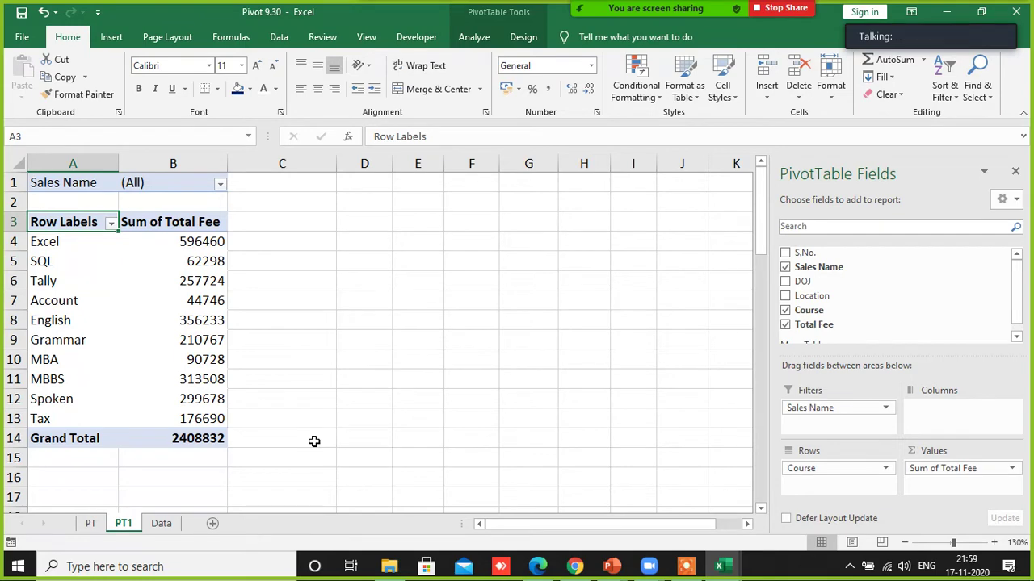
left_click(220, 185)
left_click(94, 234)
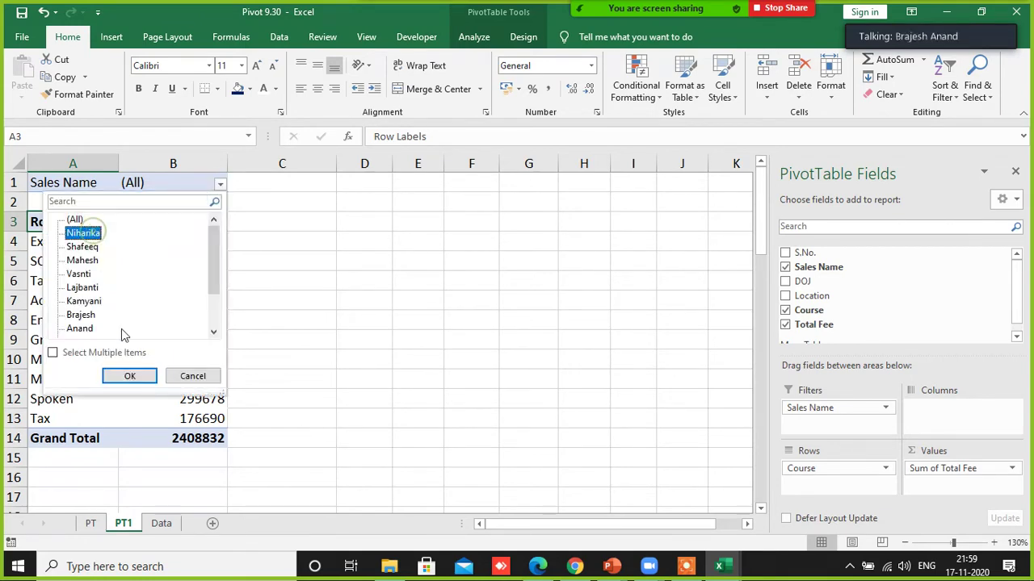
left_click(129, 376)
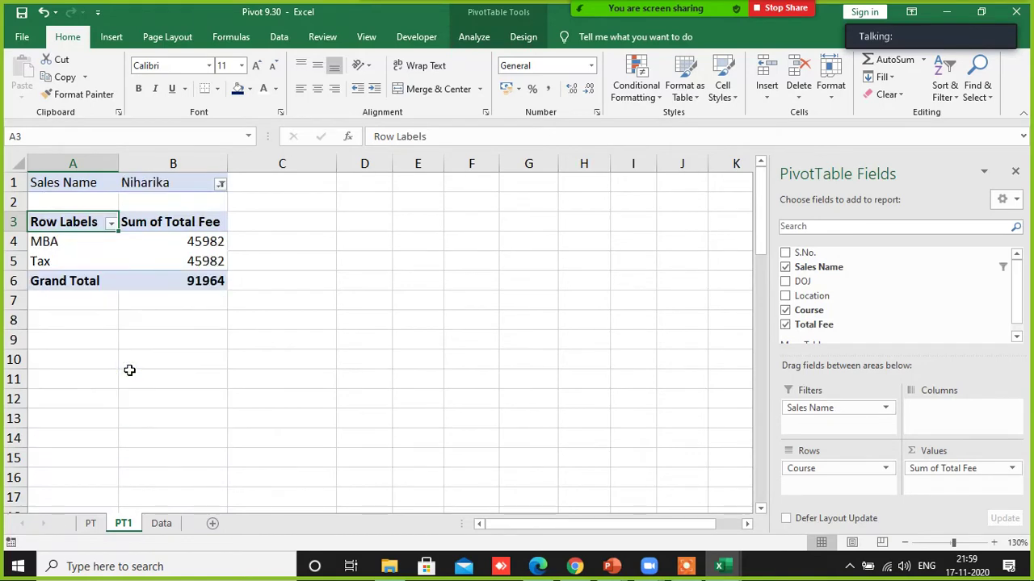
- Filter the report to the fourth salesperson in the Sales Name list, followed by the seventh
left_click(219, 185)
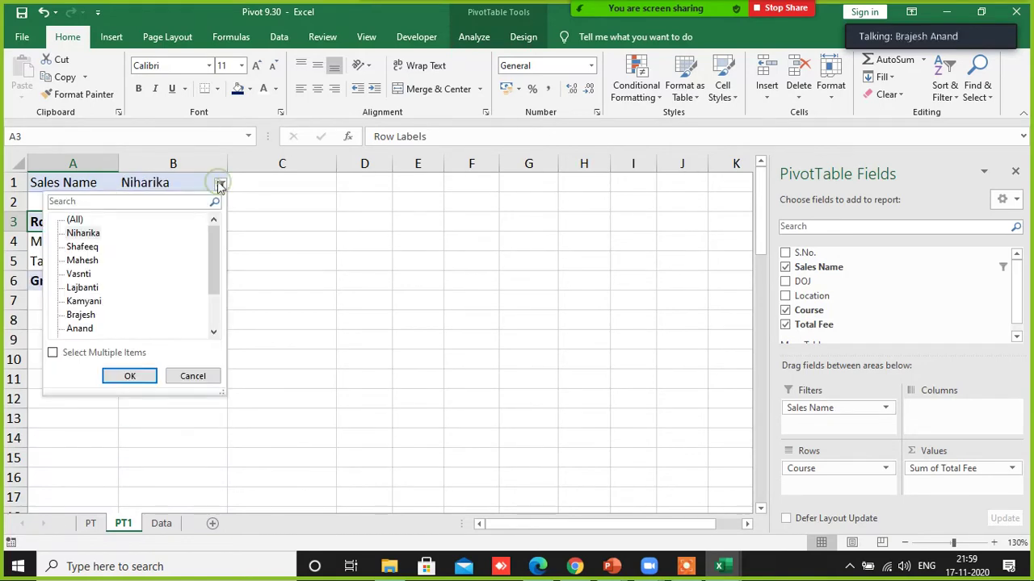
left_click(79, 274)
left_click(129, 374)
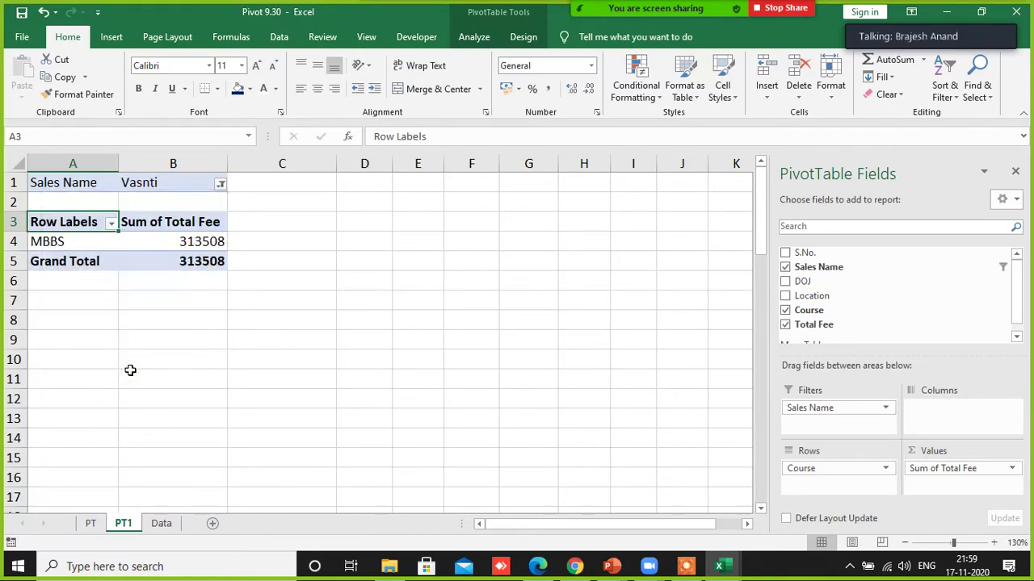
left_click(223, 185)
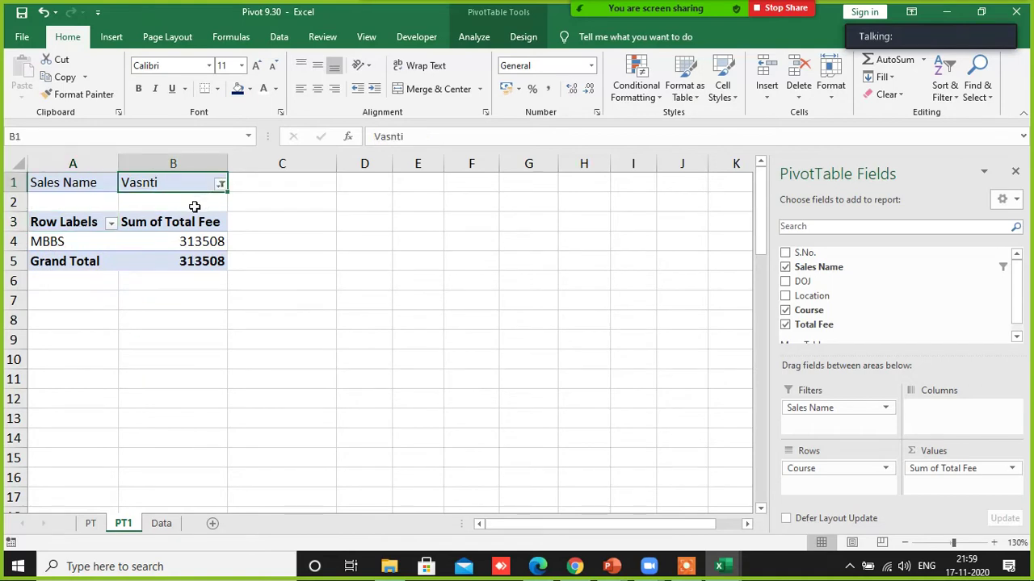
left_click(219, 185)
left_click(81, 314)
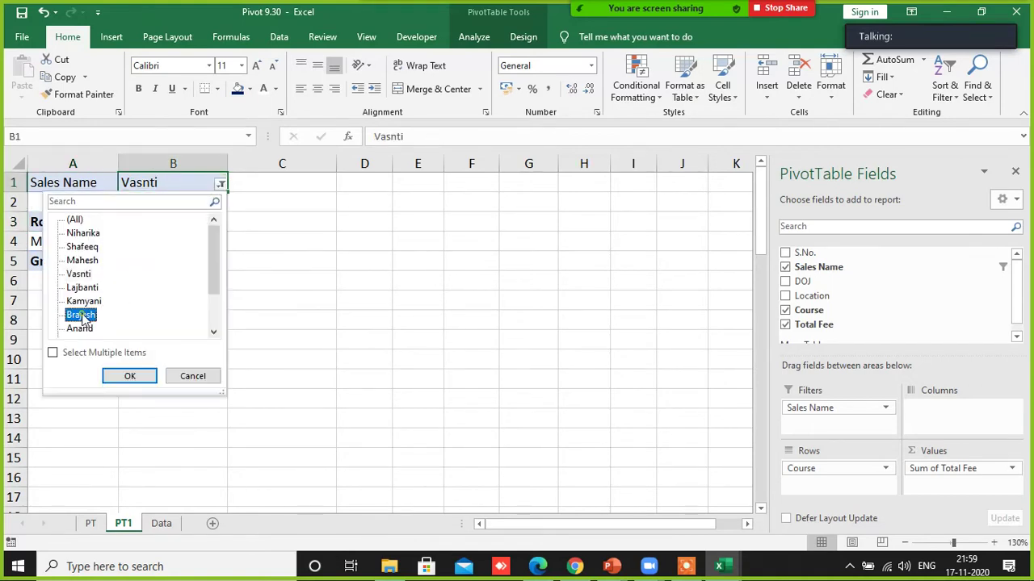
left_click(131, 377)
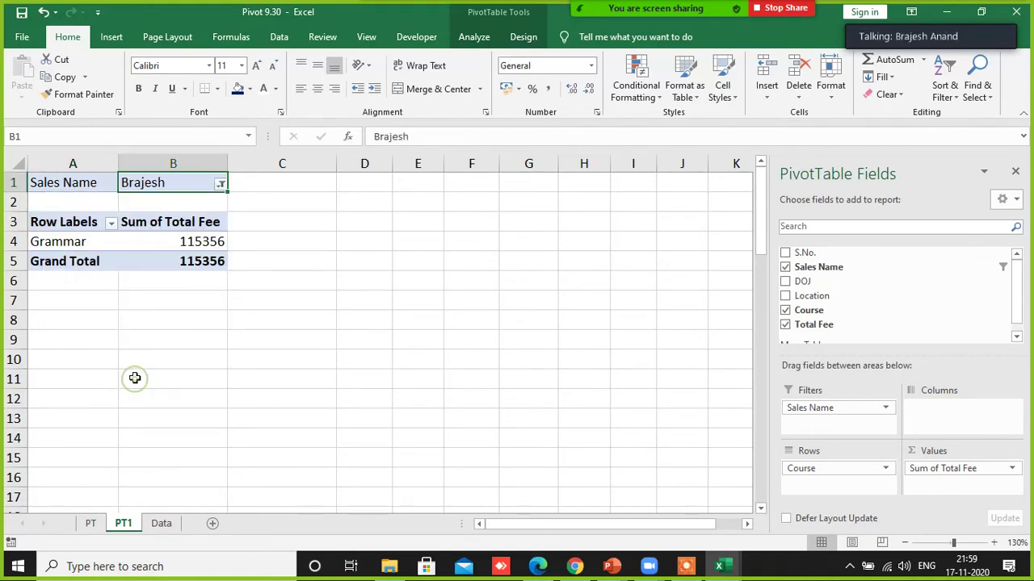
- Switch the Sales Name report filter to the fifth salesperson in the list
left_click(221, 185)
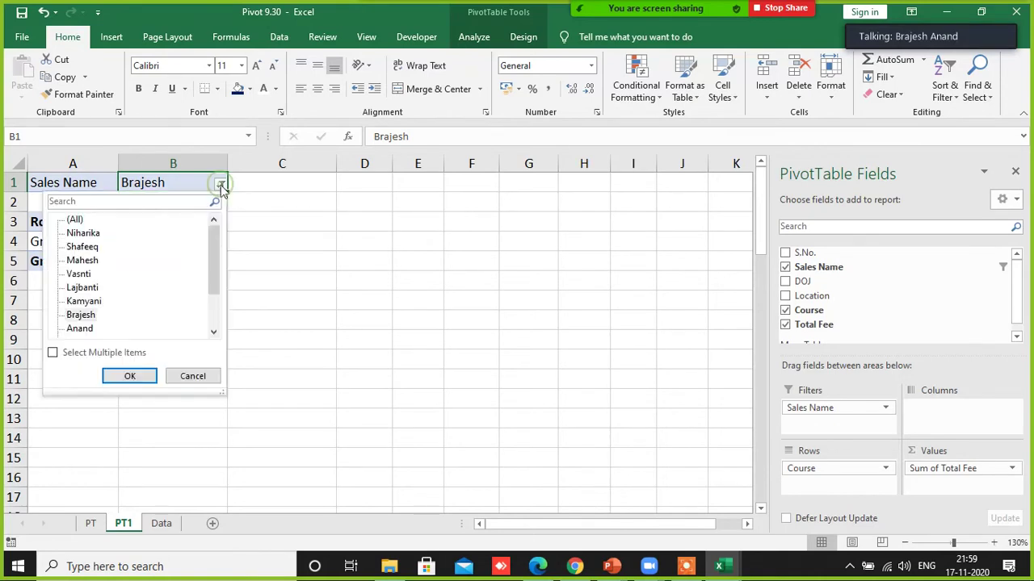
left_click(80, 287)
left_click(130, 375)
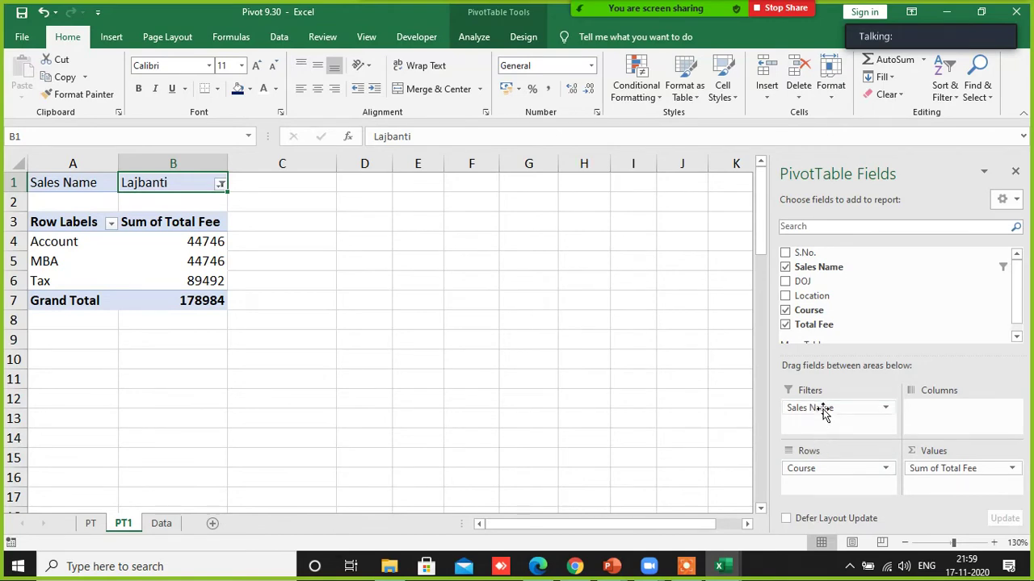
- Swap the fields so Course is the report filter and Sales Name is in Rows, and filter the report to Excel
mouse_move(818, 409)
left_mouse_down()
mouse_move(815, 493)
mouse_move(812, 412)
mouse_move(818, 426)
left_mouse_up()
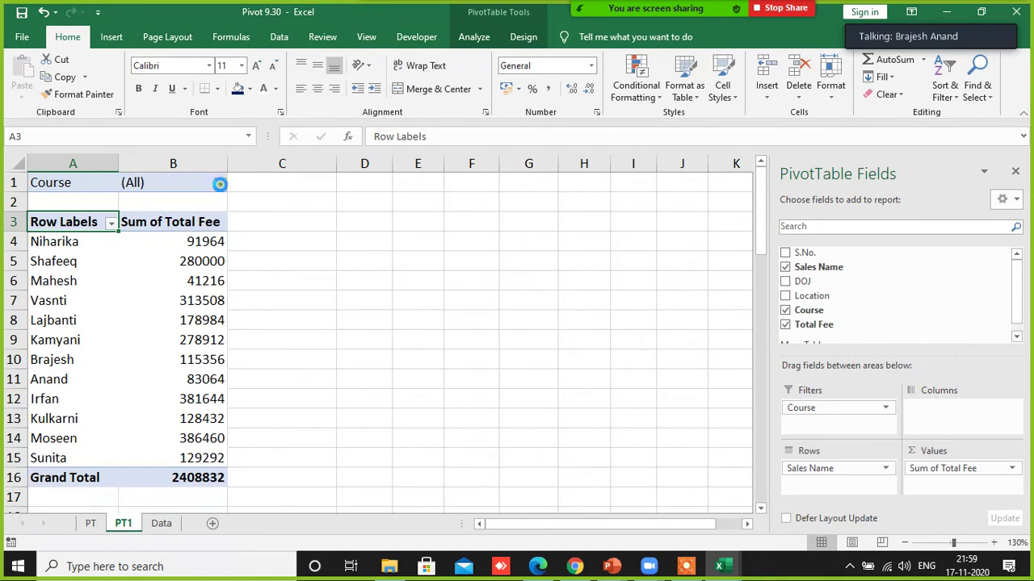
left_click(219, 184)
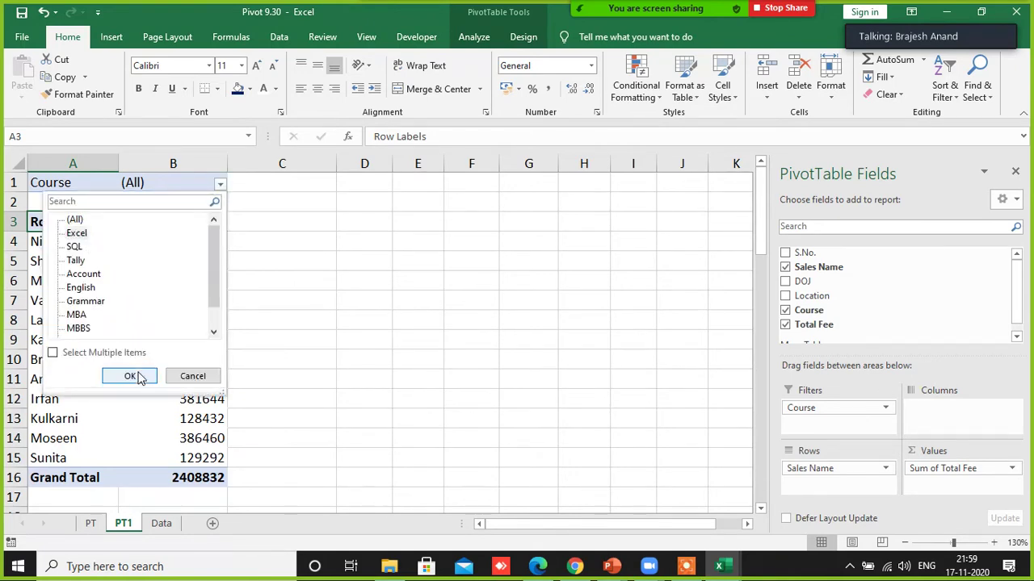
left_click(77, 232)
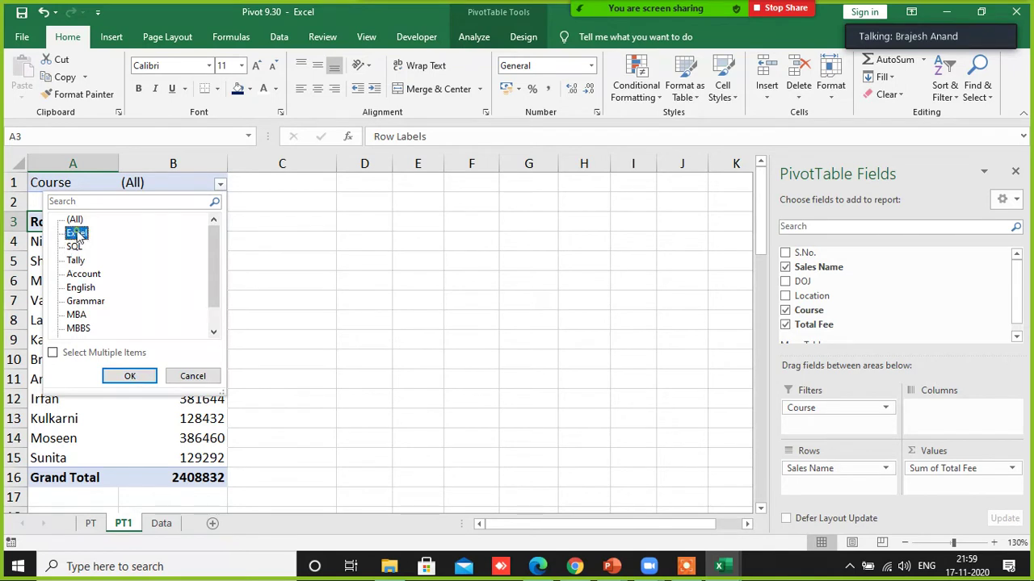
left_click(131, 377)
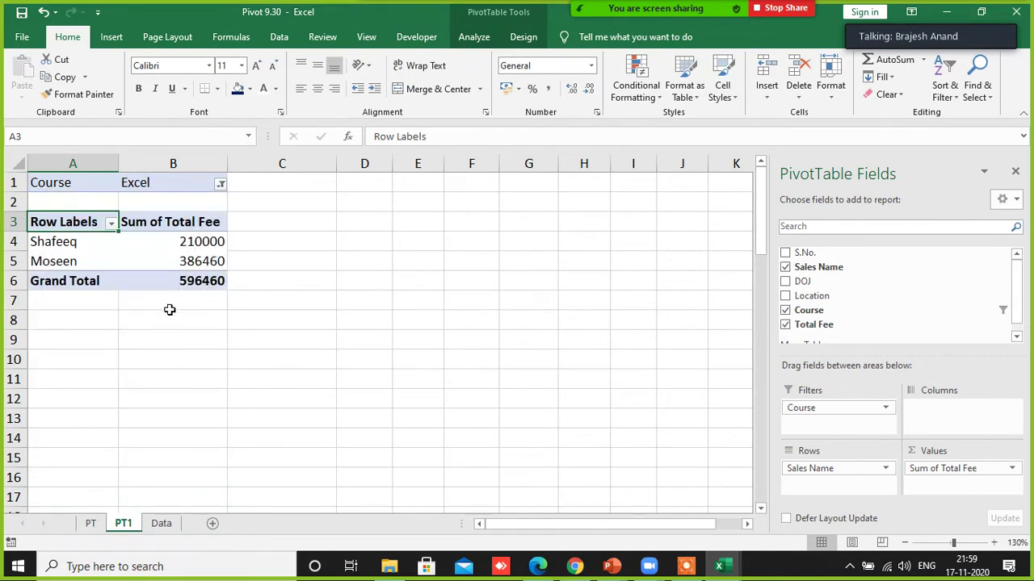
- Change the Course report filter to English and after that to MBBS
left_click(220, 185)
left_click(81, 287)
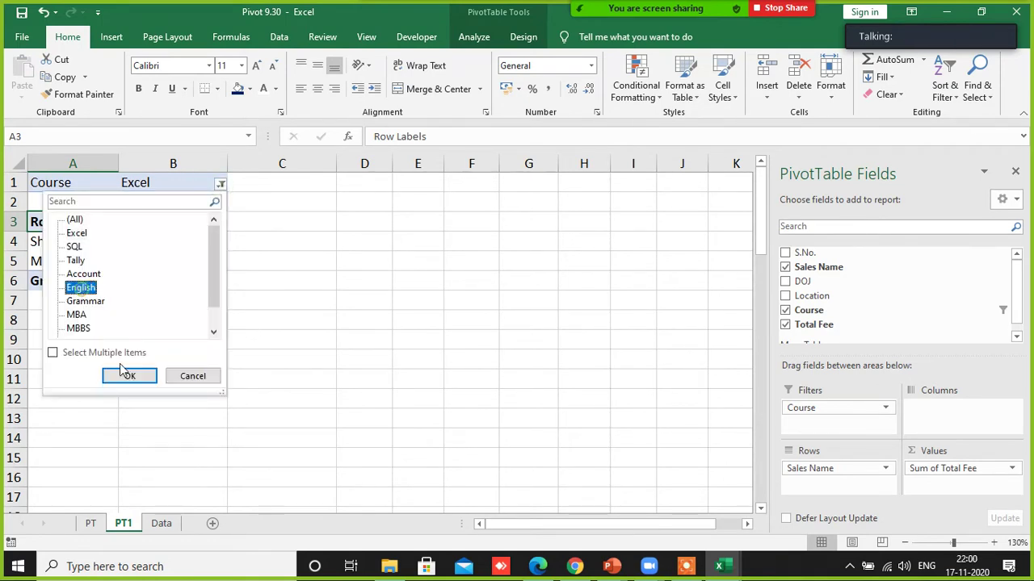
left_click(131, 376)
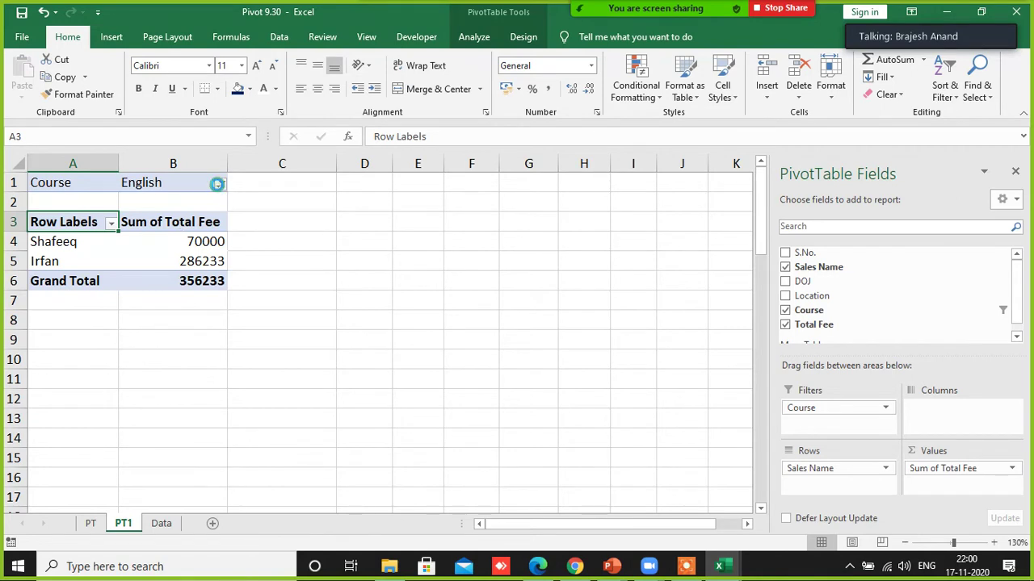
left_click(218, 184)
left_click(78, 328)
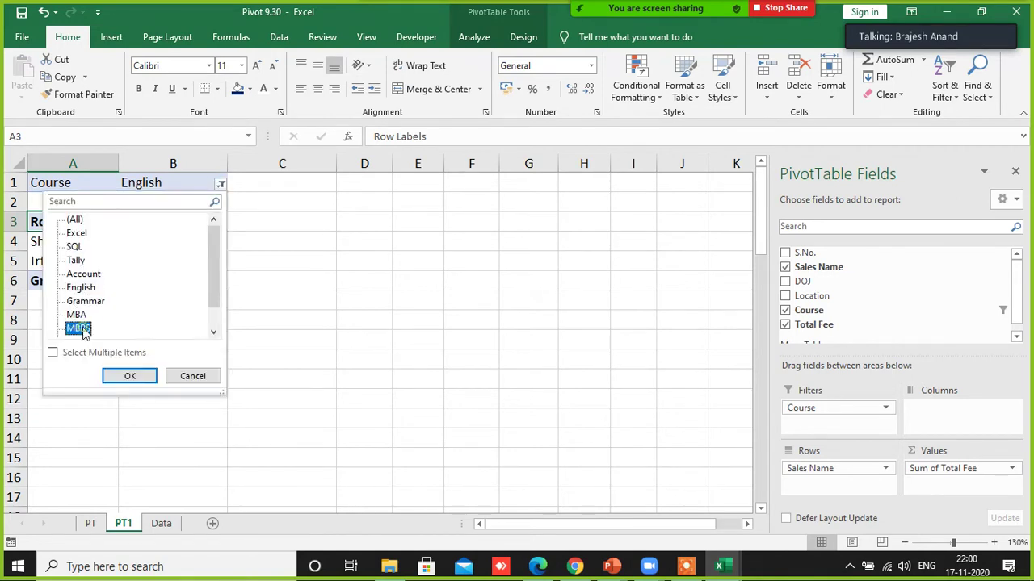
left_click(129, 376)
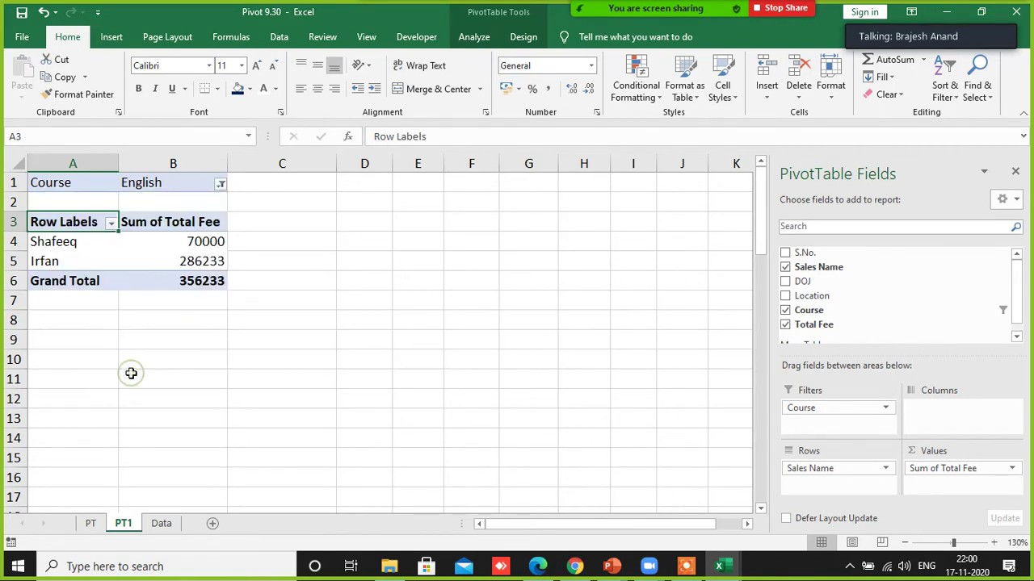
- Filter the report by the Tally course, followed by the Account course
left_click(220, 185)
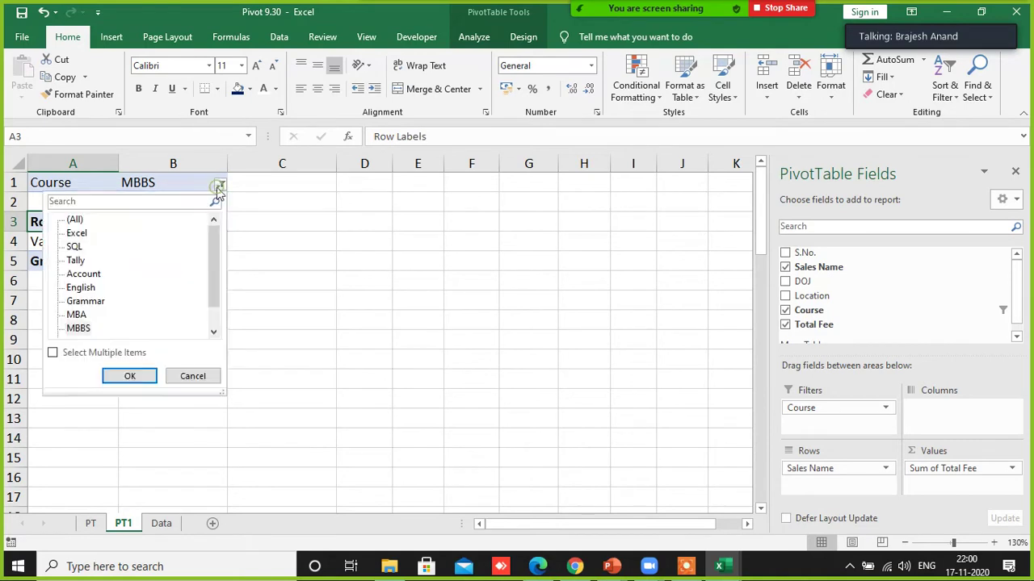
left_click(77, 261)
left_click(128, 378)
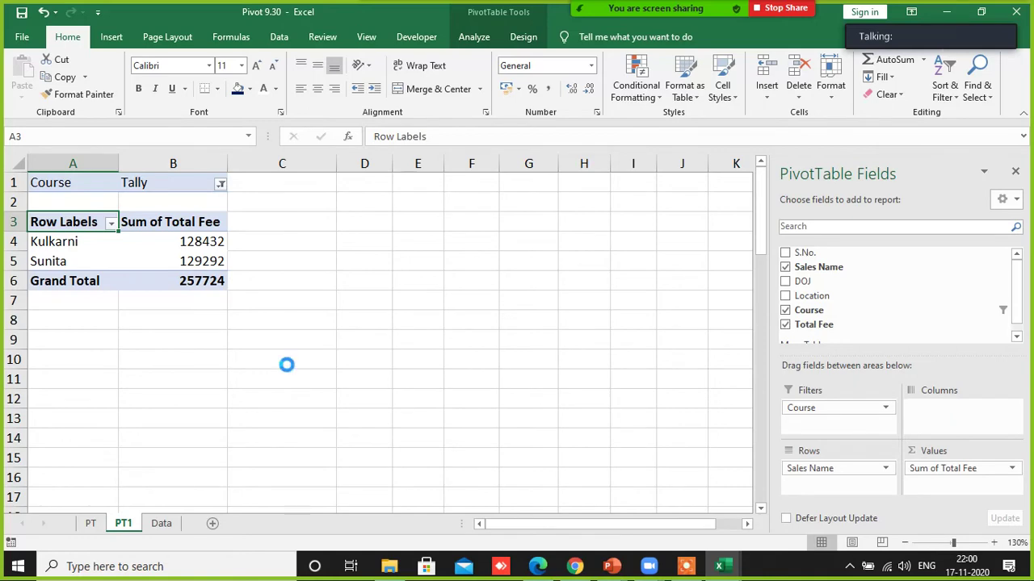
scroll(286, 364, "up", 3)
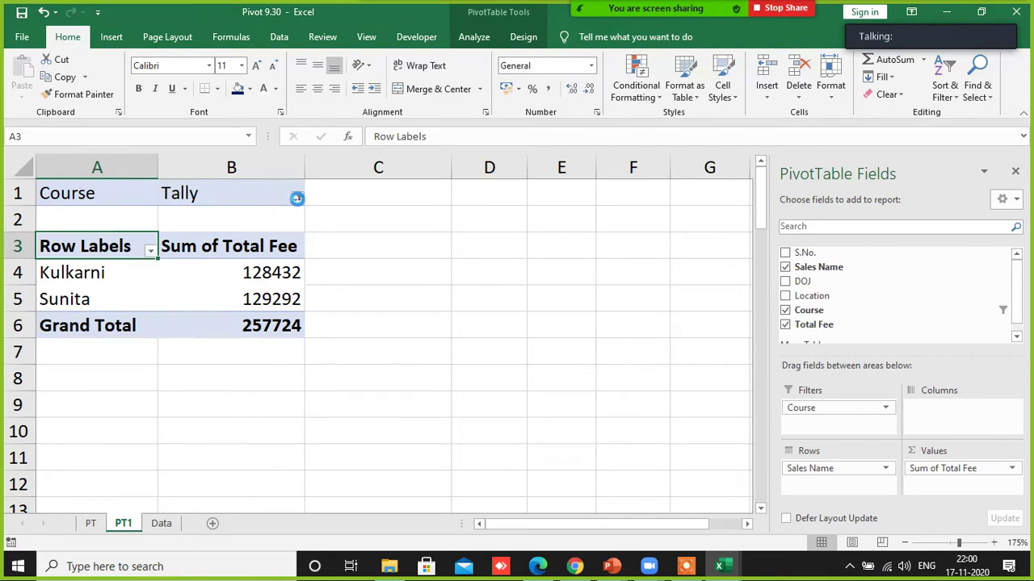
left_click(297, 198)
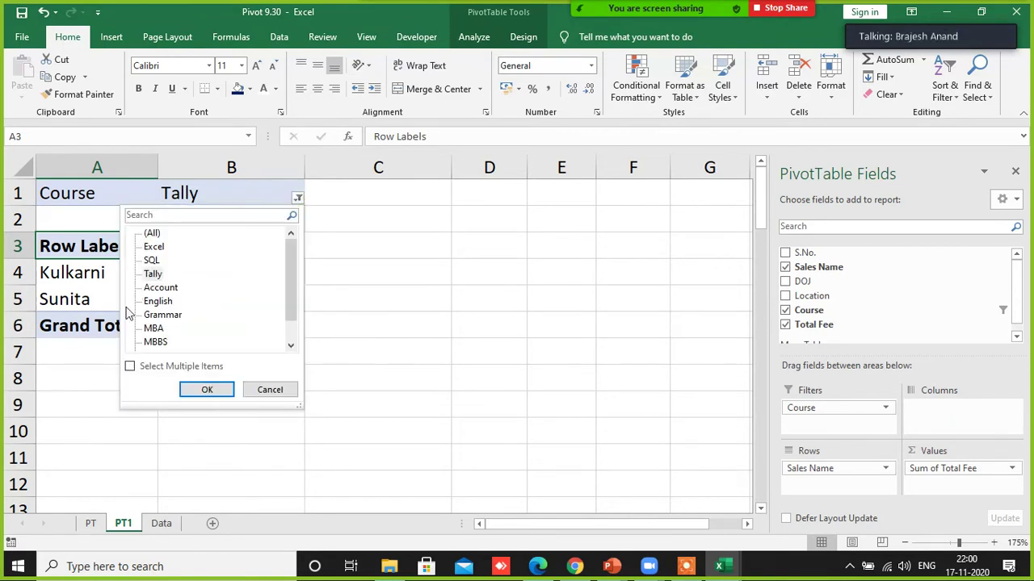
left_click(215, 390)
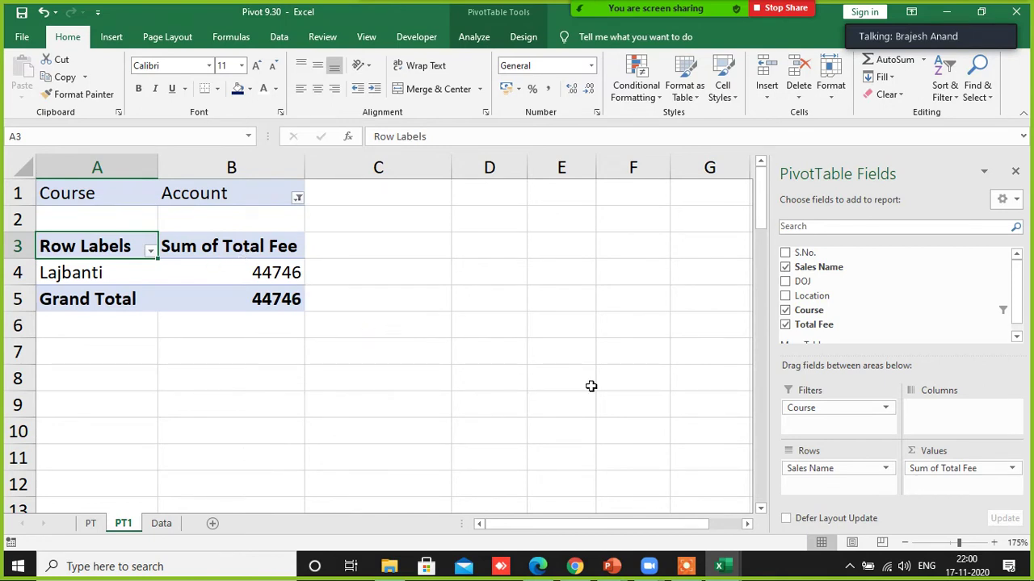
- Apply SQL as the Course report filter, replace it with MBBS, and select the filter cell B1
left_click(297, 198)
left_click(151, 260)
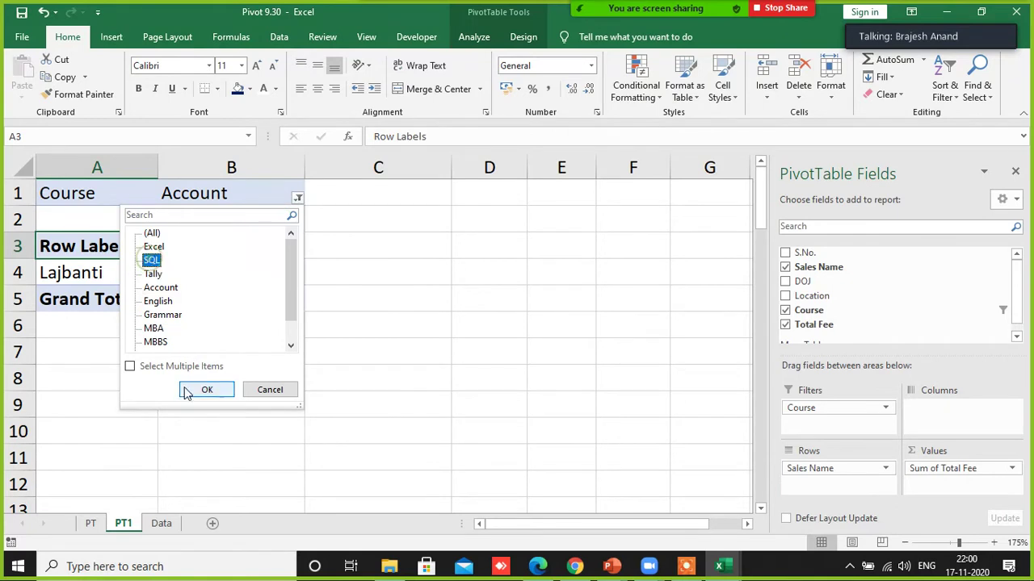
left_click(204, 389)
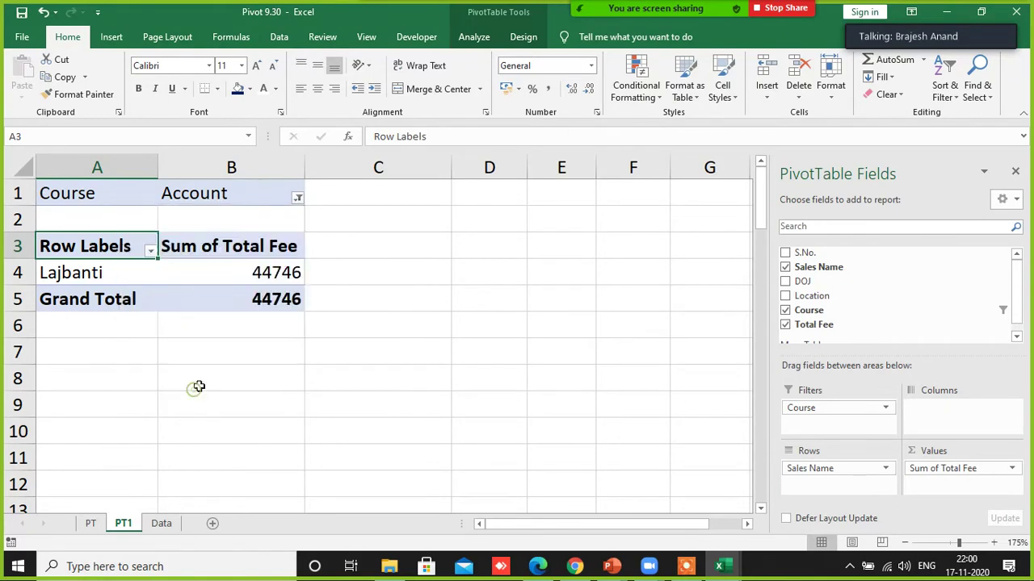
left_click(297, 198)
left_click(155, 342)
left_click(203, 391)
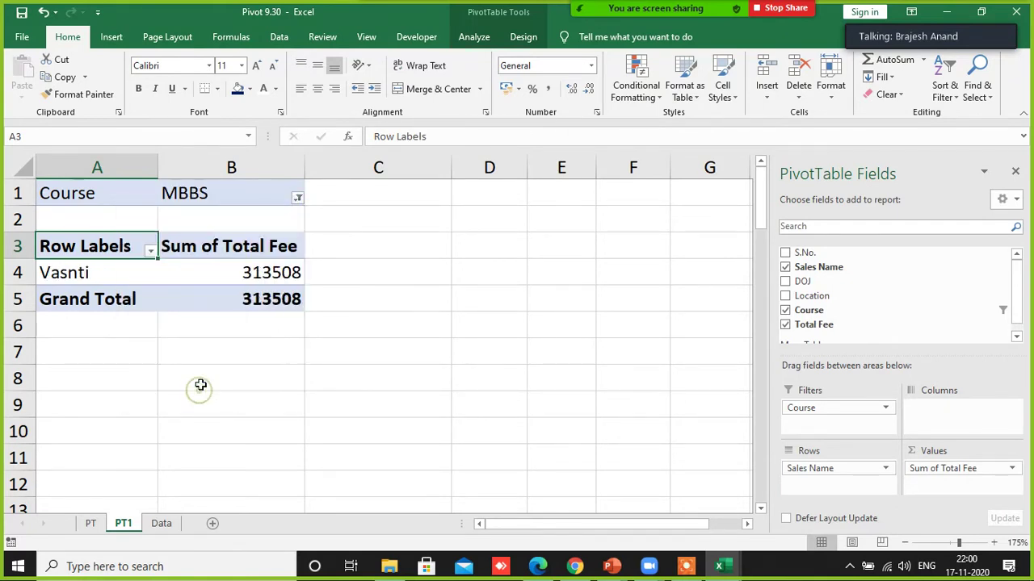
left_click(293, 194)
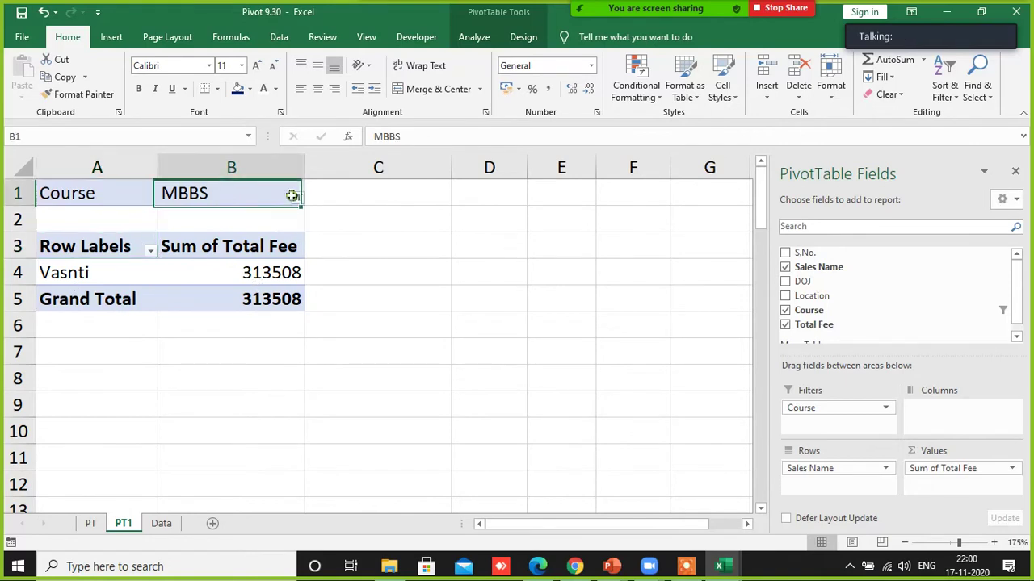
- Change the Course report filter to SQL, and replace it with Tally
left_click(298, 198)
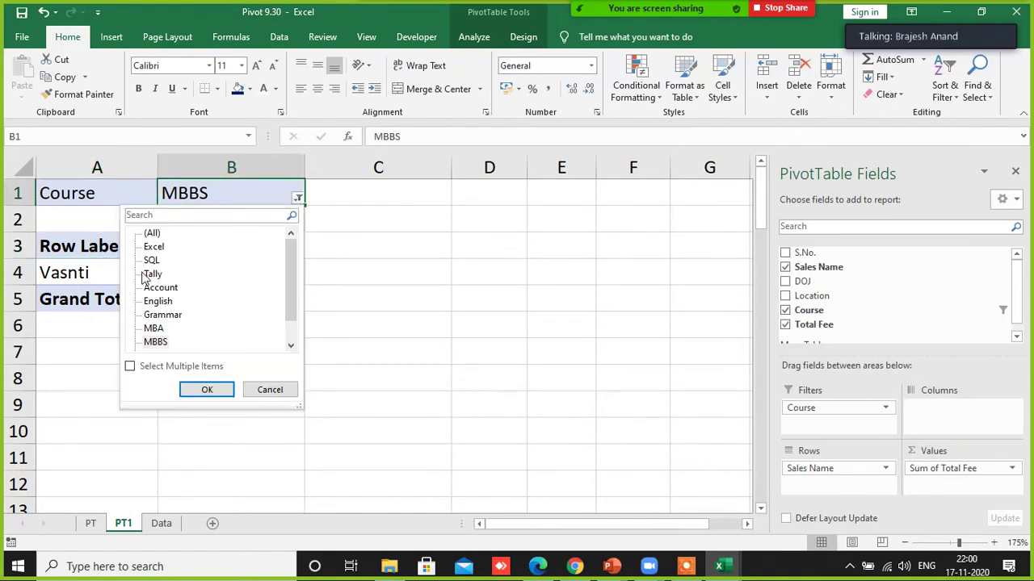
left_click(204, 388)
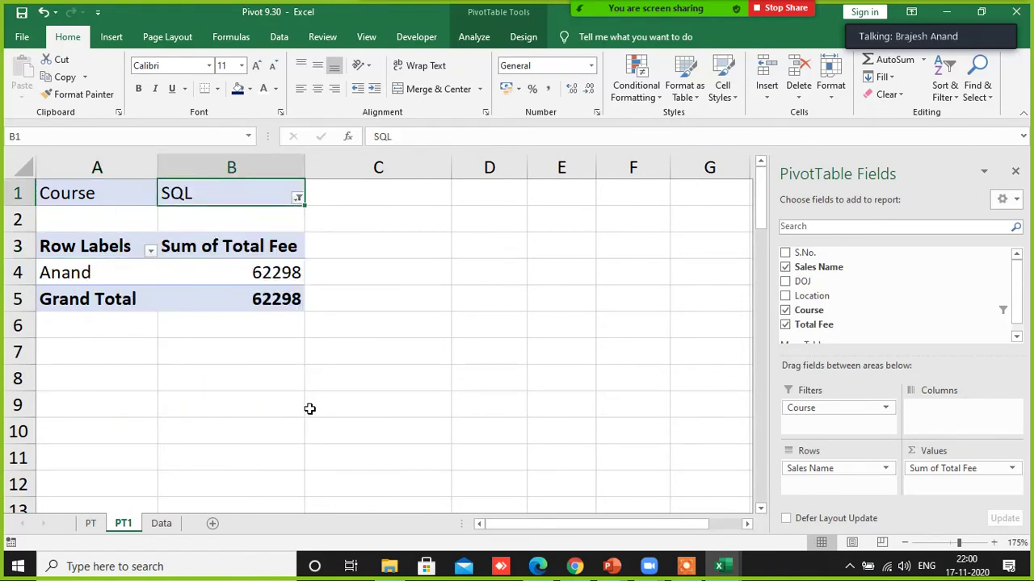
left_click(298, 198)
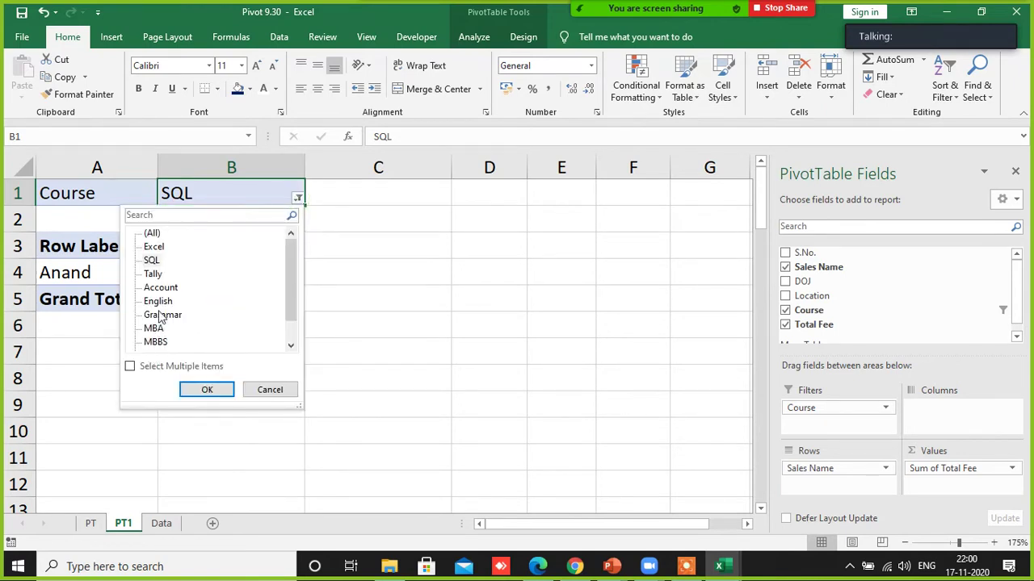
left_click(154, 274)
left_click(204, 389)
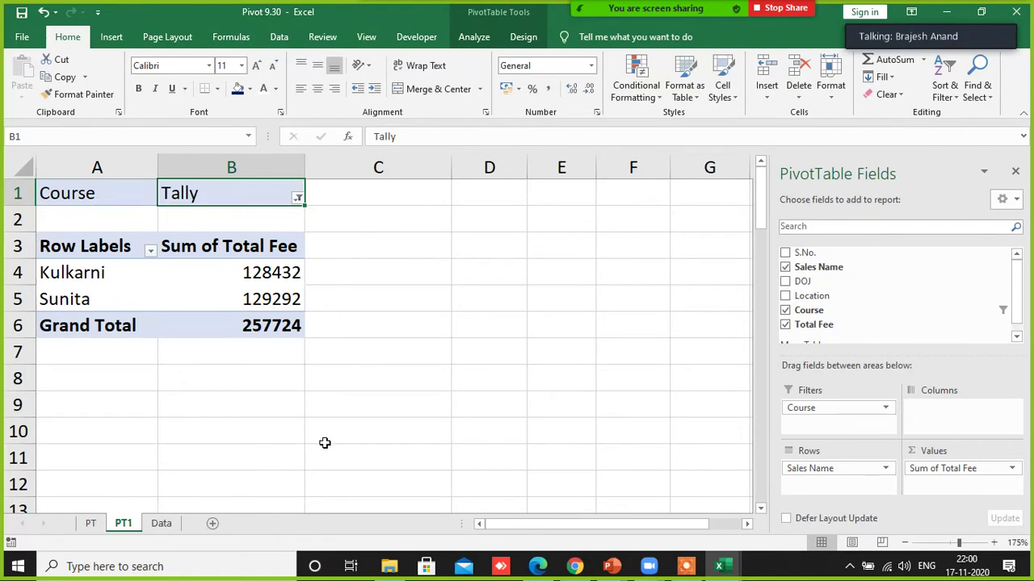
- Go through the first three topics on the Data sheet and number the Pivot Table topic 1 in H9
left_click(160, 523)
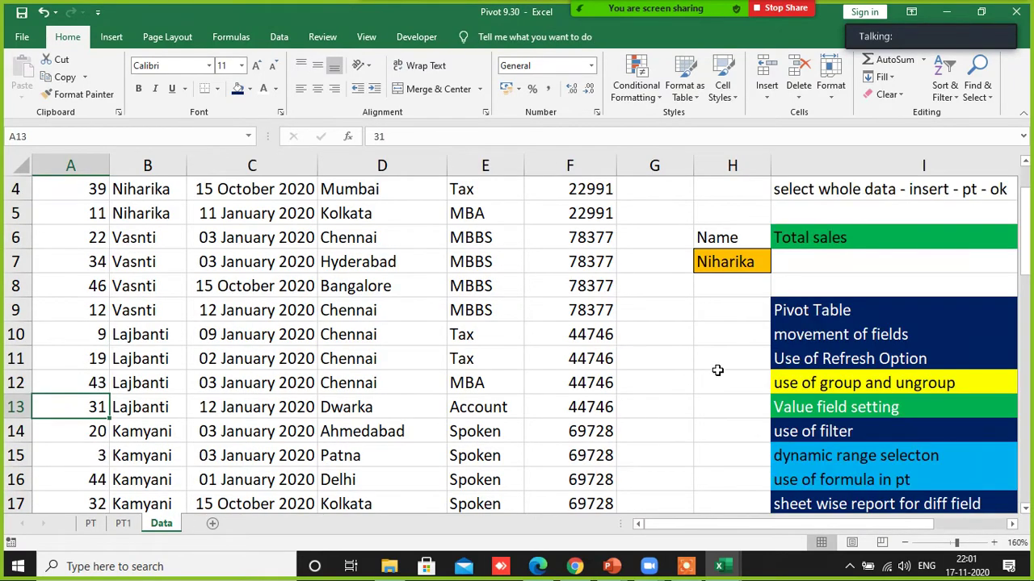
left_click(809, 311)
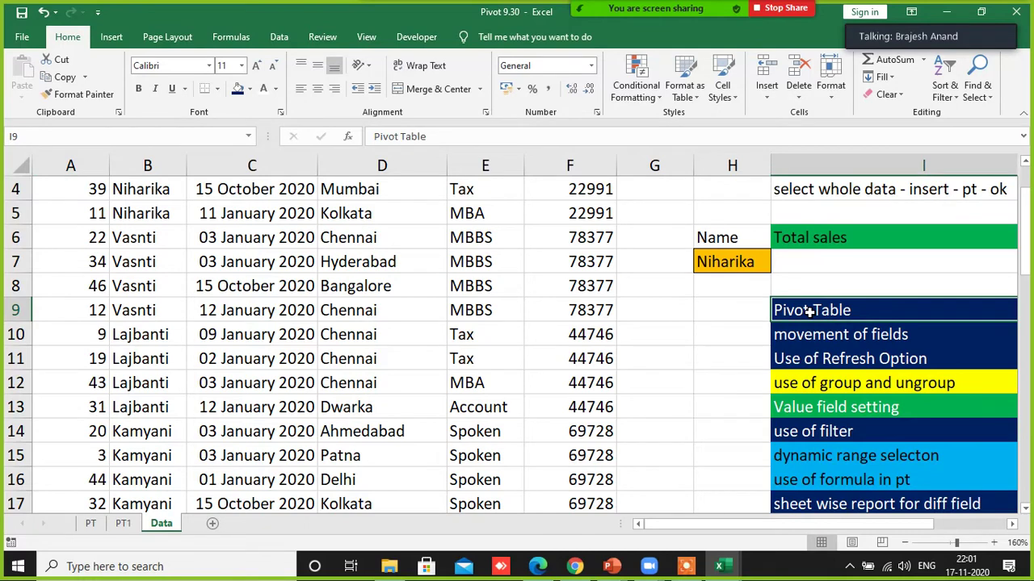
scroll(812, 308, "up", 1)
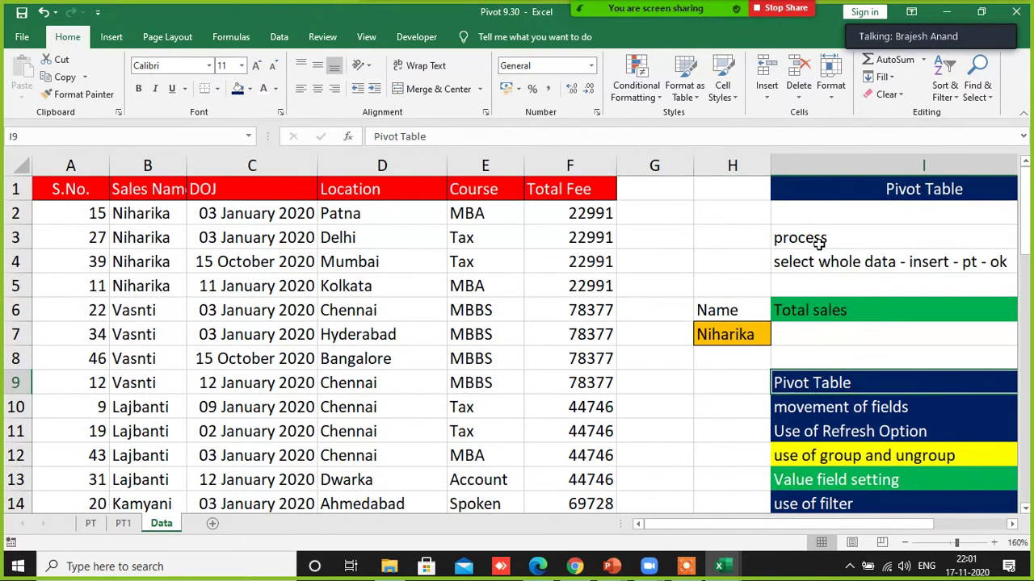
left_click(809, 407)
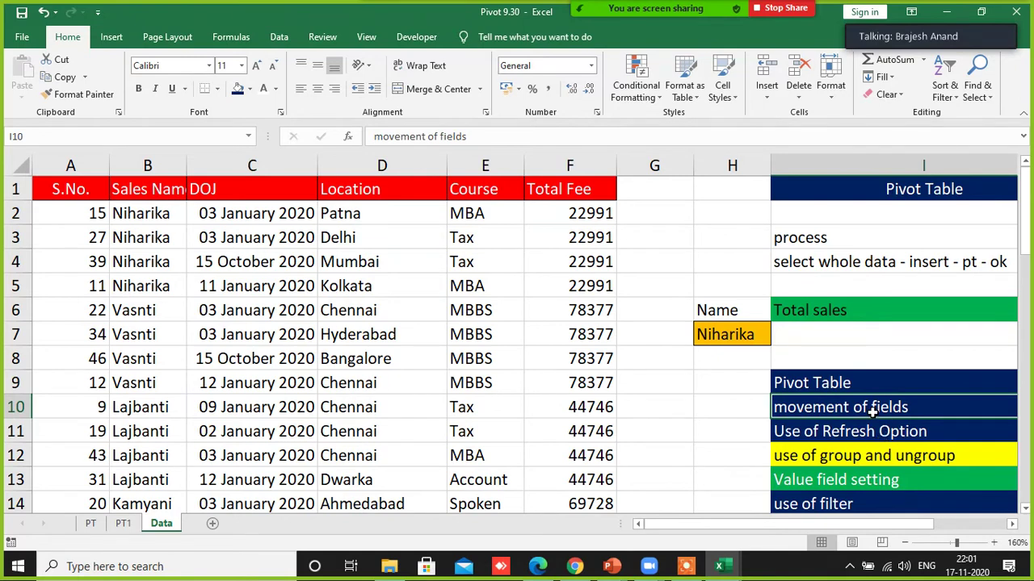
left_click(830, 433)
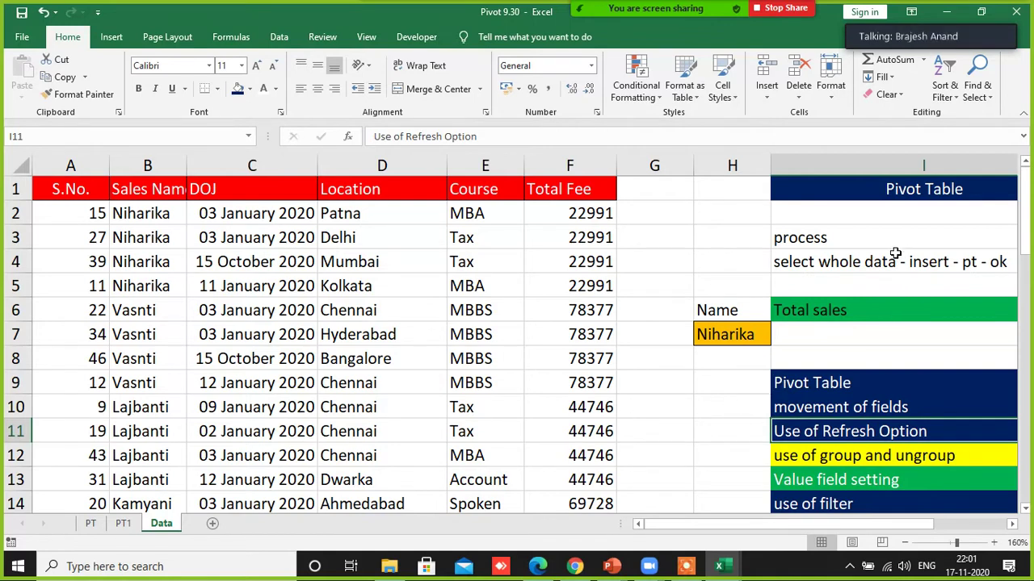
left_click(728, 386)
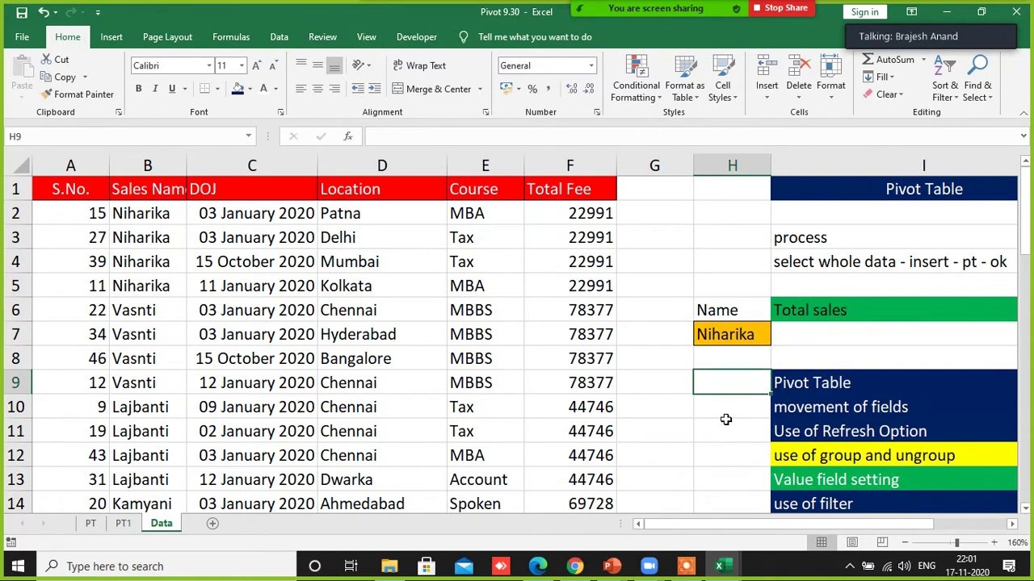
type("1")
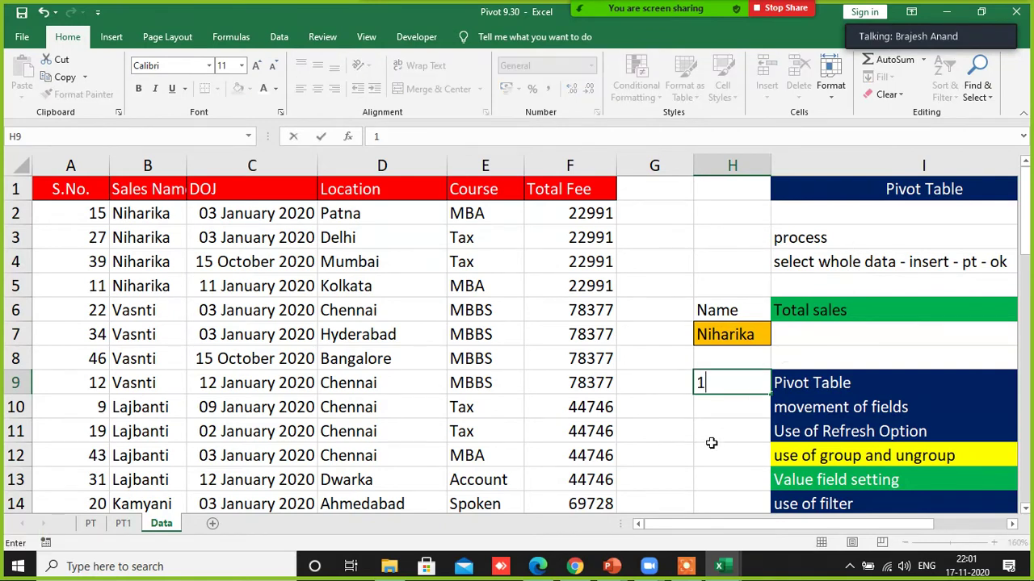
left_click(716, 423)
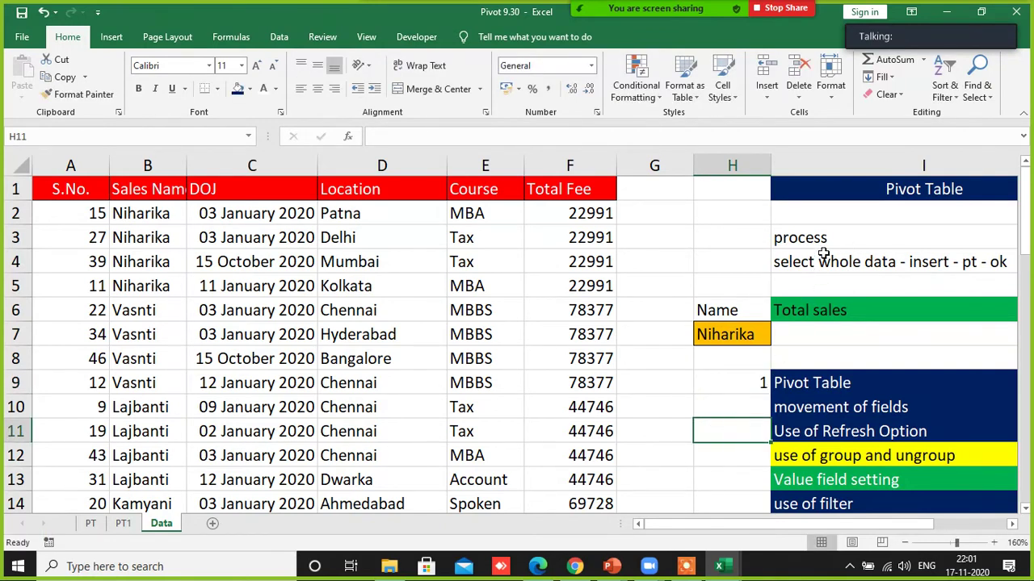
- Number the movement of fields topic 2 in H10 and Use of Refresh Option 3 in H11
left_click(750, 407)
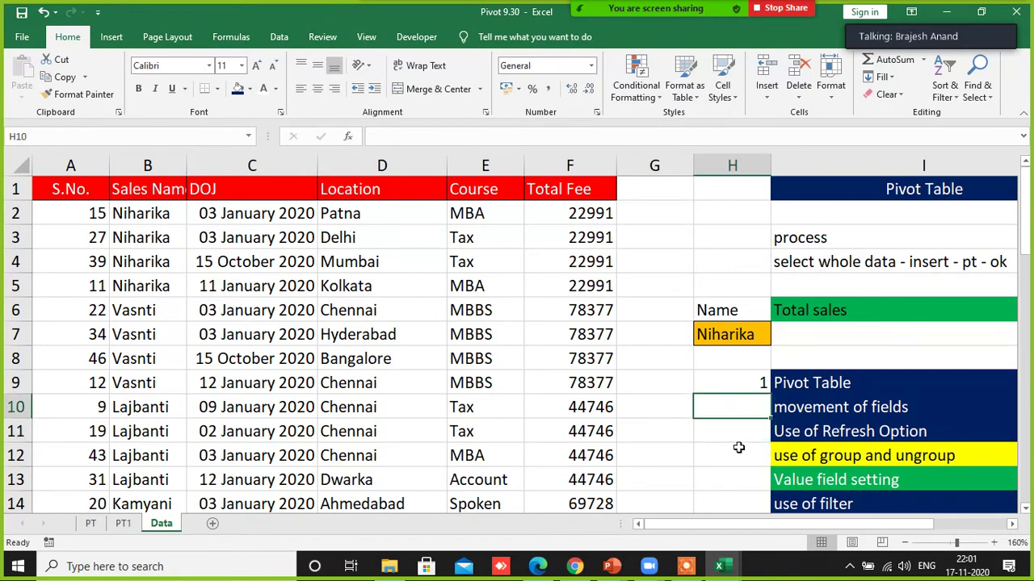
type("2")
left_click(743, 433)
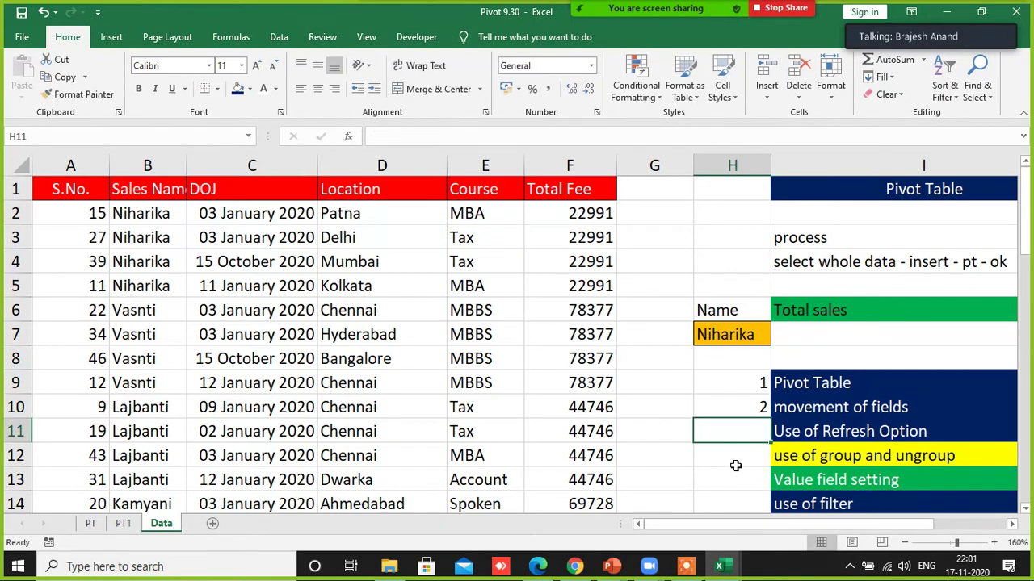
type("3")
key("Return")
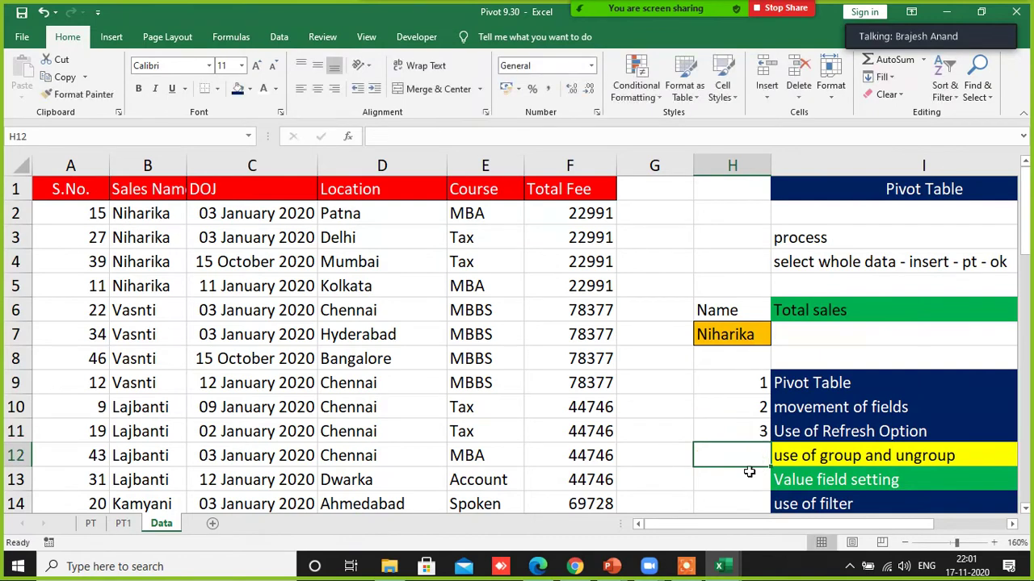
- Number the use of filter topic 4 in H14, and show thumbnail videos in the meeting panel
left_click(754, 503)
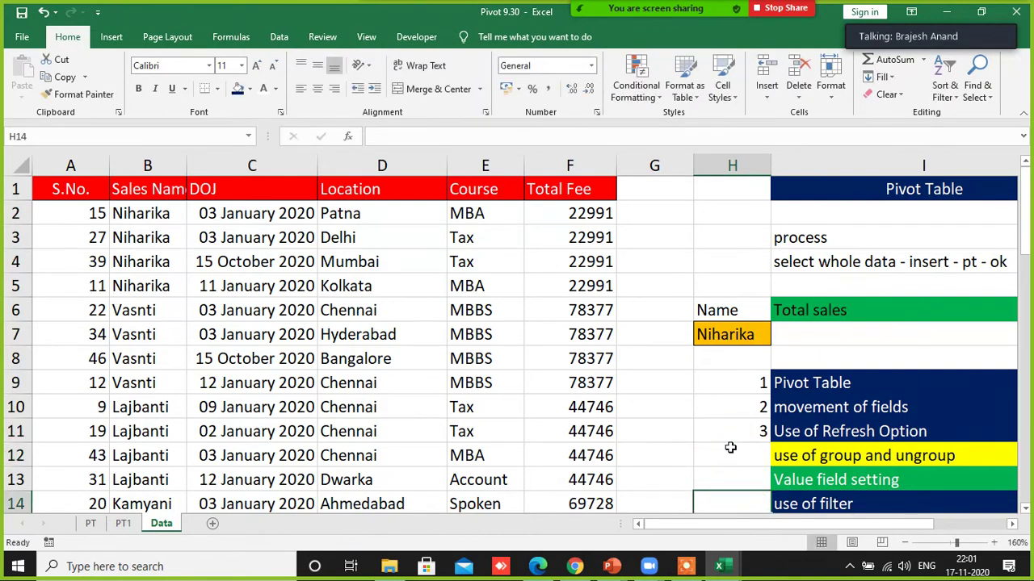
scroll(730, 448, "down", 1)
type("4")
left_click(726, 426)
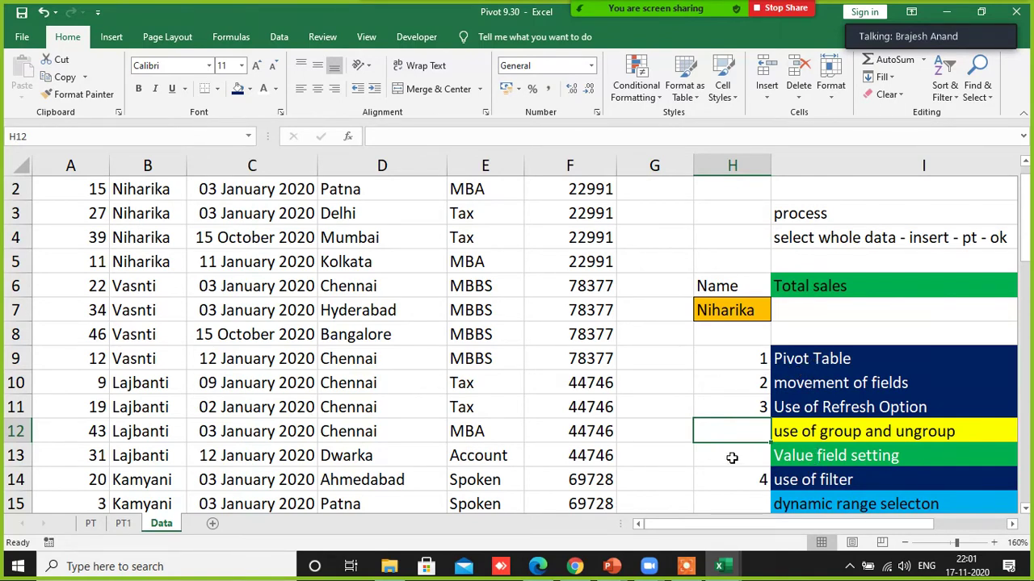
scroll(682, 339, "up", 1)
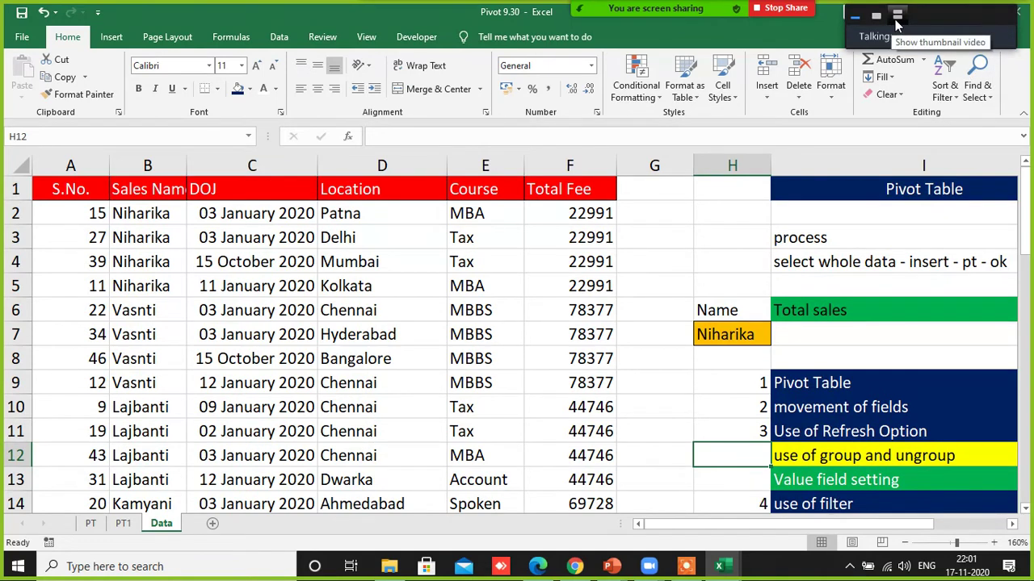
left_click(896, 14)
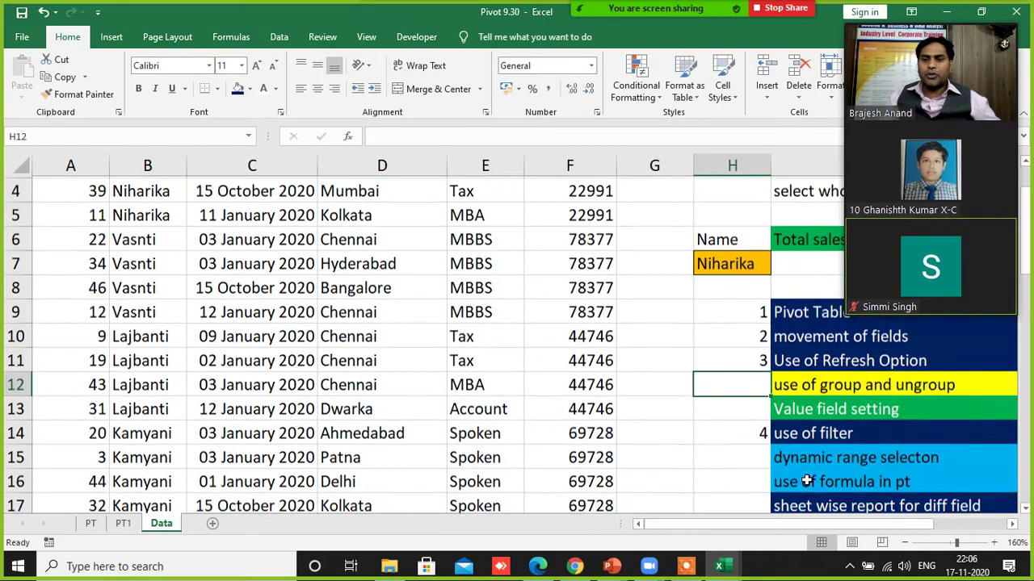
- Number the Value field setting topic 5 in H13 and fill its topic cell I13 with dark blue
scroll(848, 475, "down", 1)
key("Return")
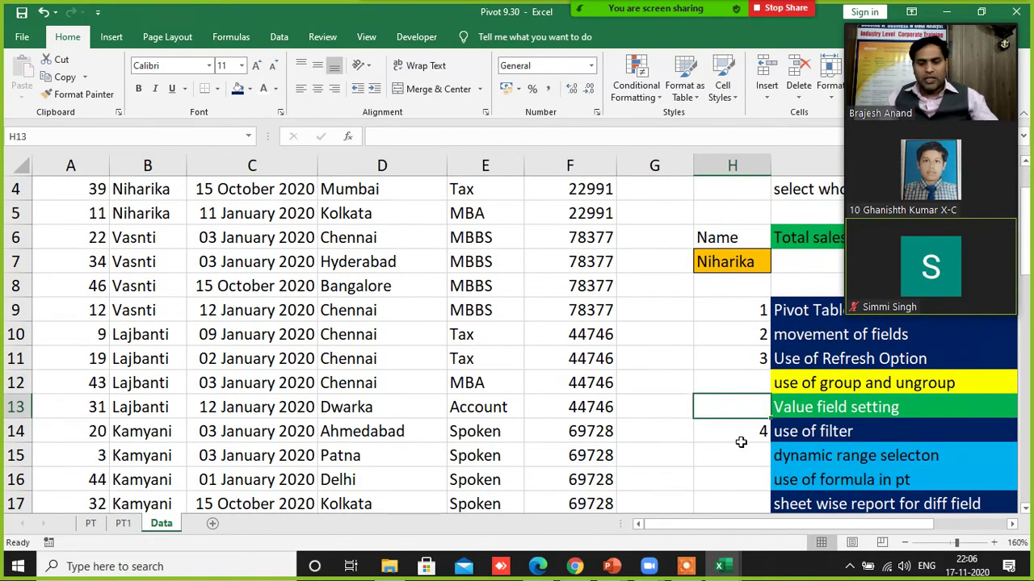
type("5")
key("Return")
left_click(777, 410)
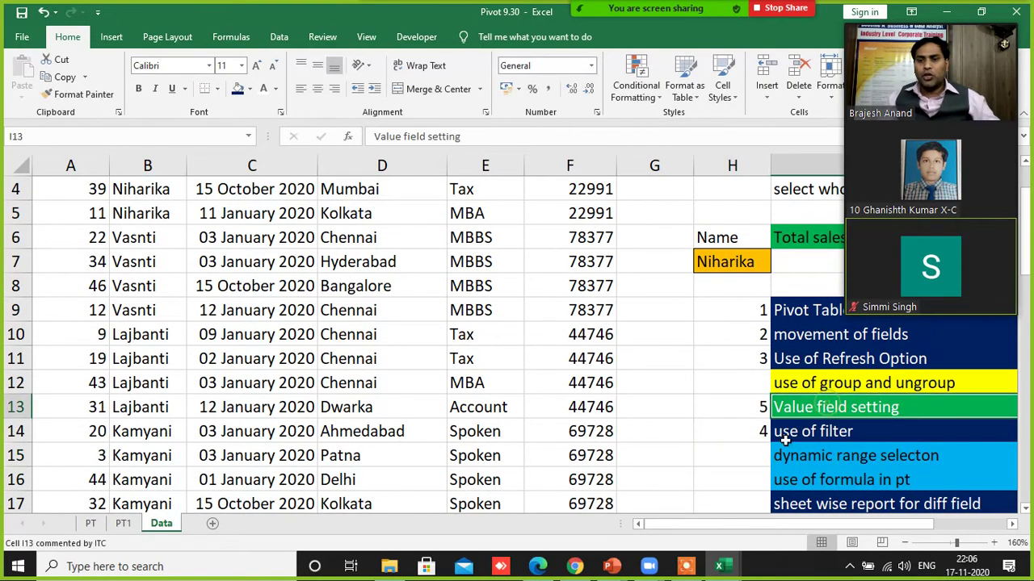
left_click(238, 89)
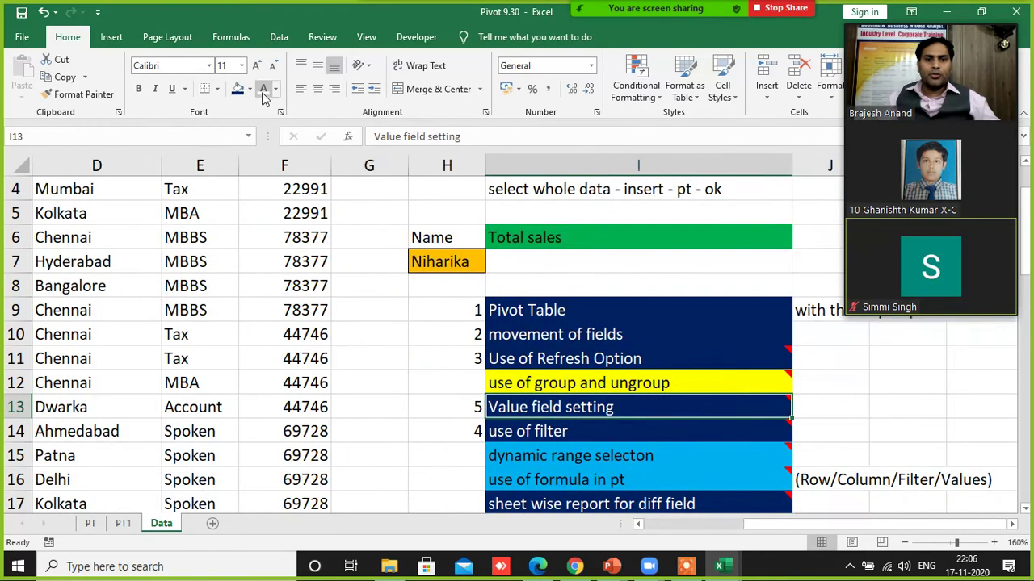
left_click(405, 397)
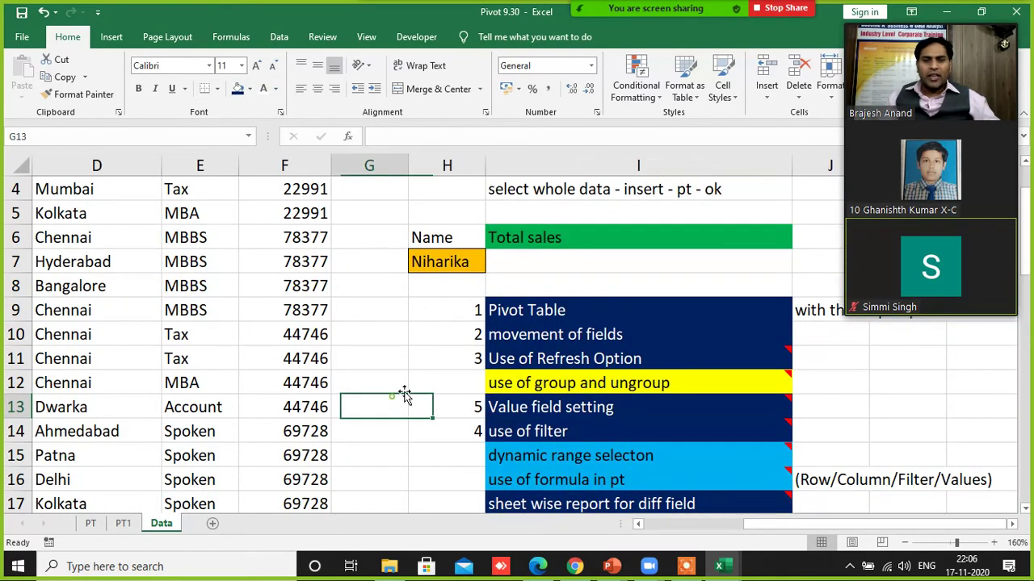
- Go through the topics from Pivot Table down to Value field setting and read the comment on I13
left_click(540, 305)
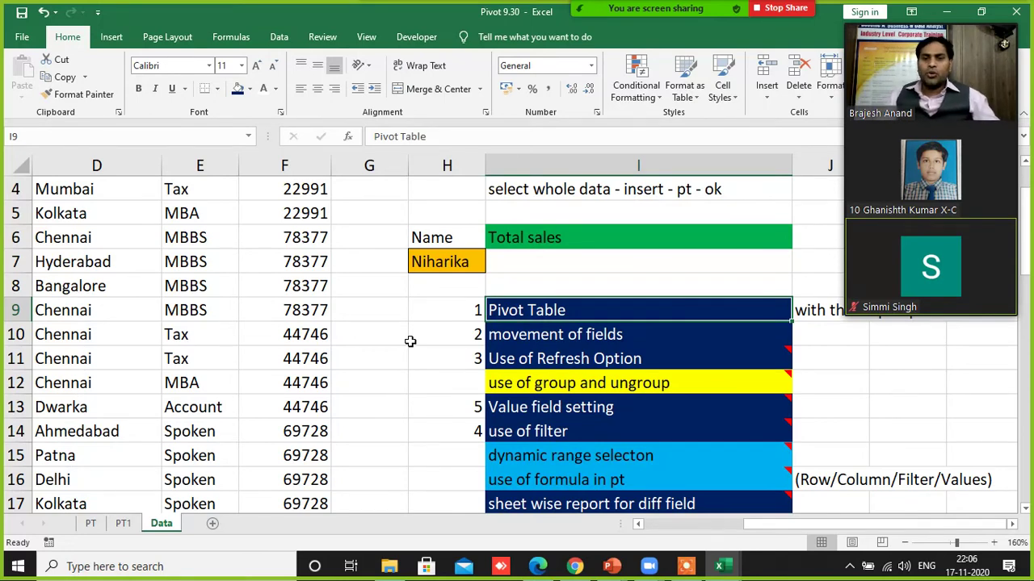
key("Down")
key("Down")
key("Down")
key("Down")
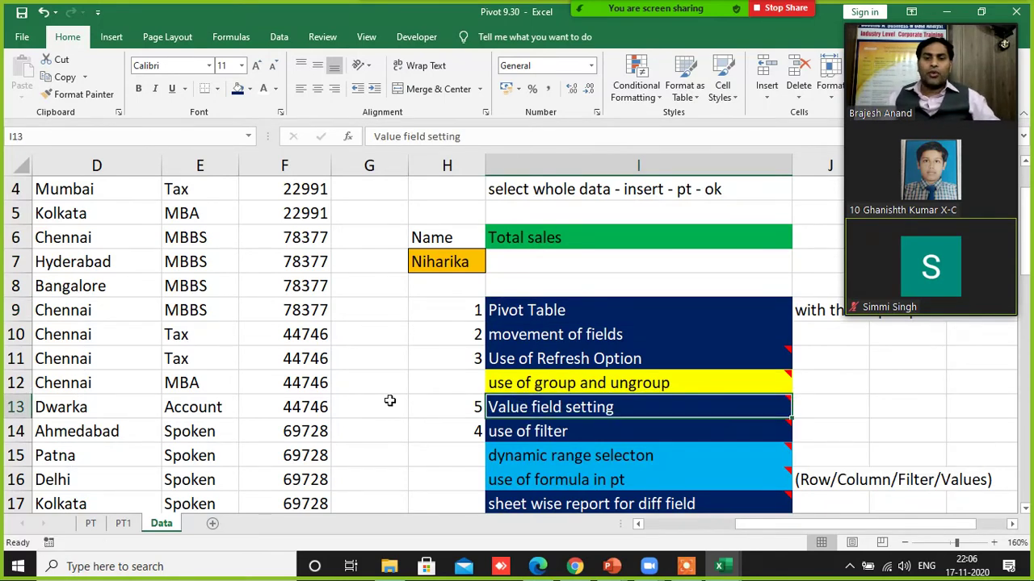
mouse_move(664, 411)
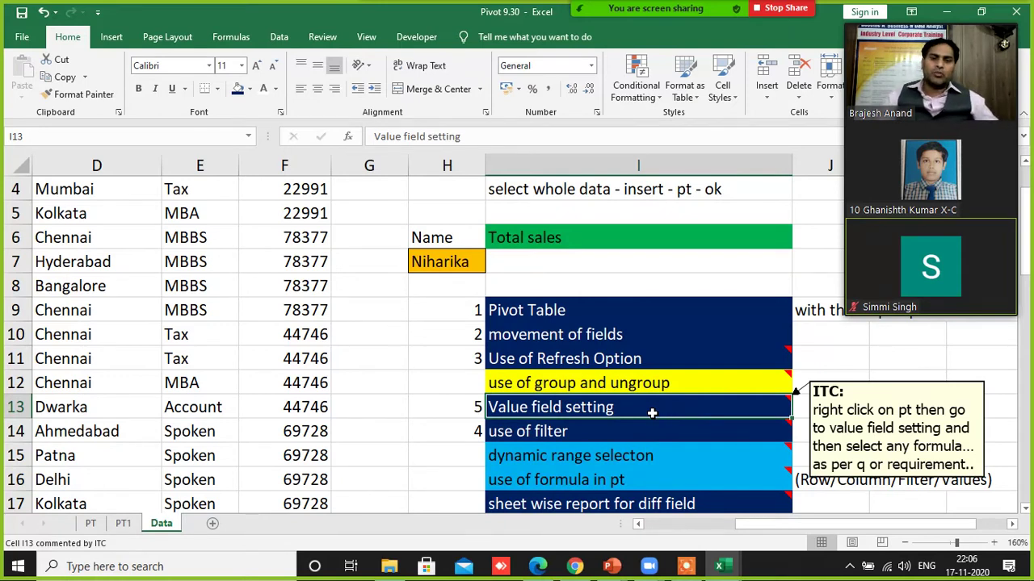
- Shrink the meeting video panel, and build the PT sheet's pivot table with Course in Rows and the sum of Total Fee in Values
left_click(123, 524)
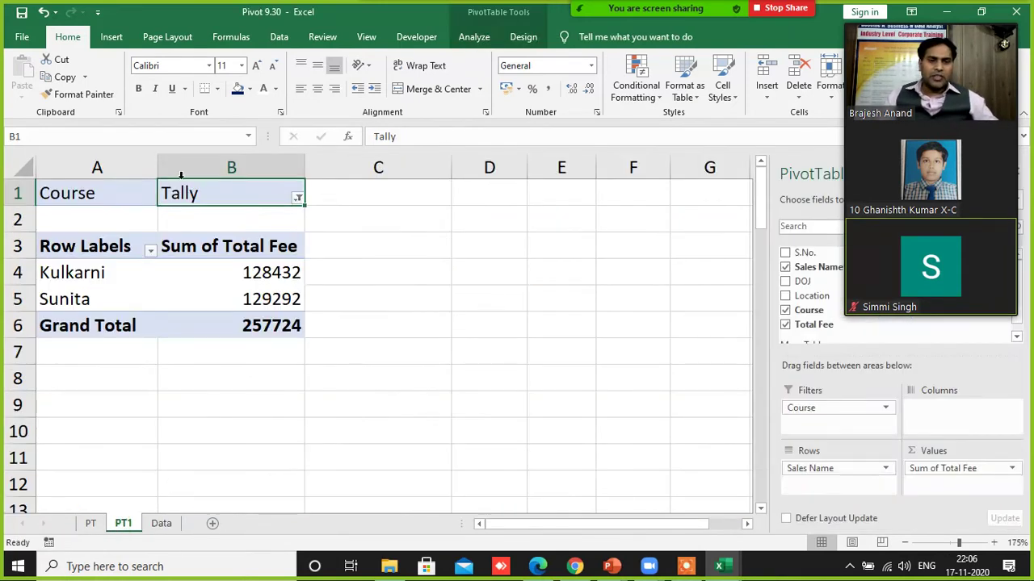
left_click(92, 524)
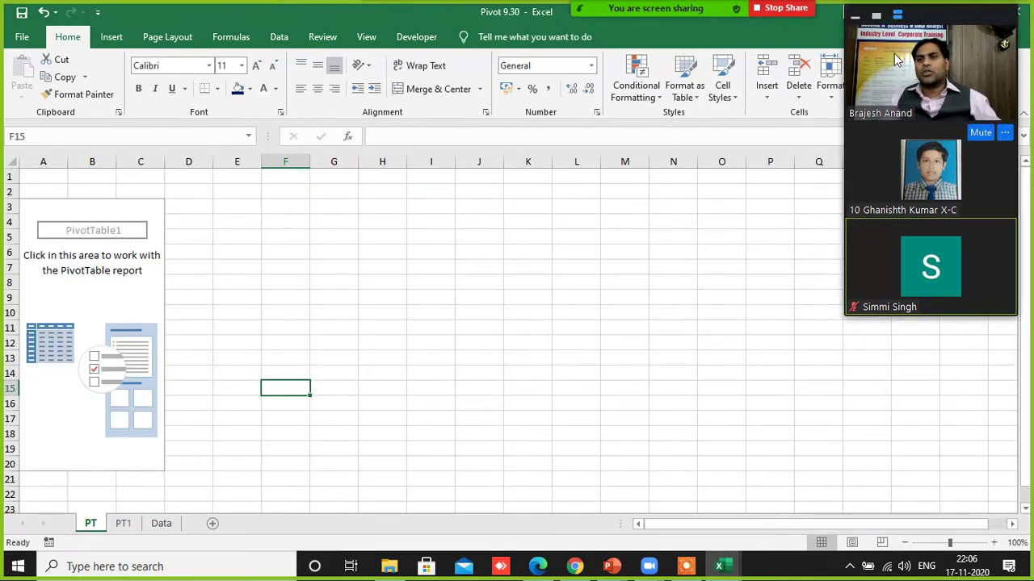
left_click(881, 16)
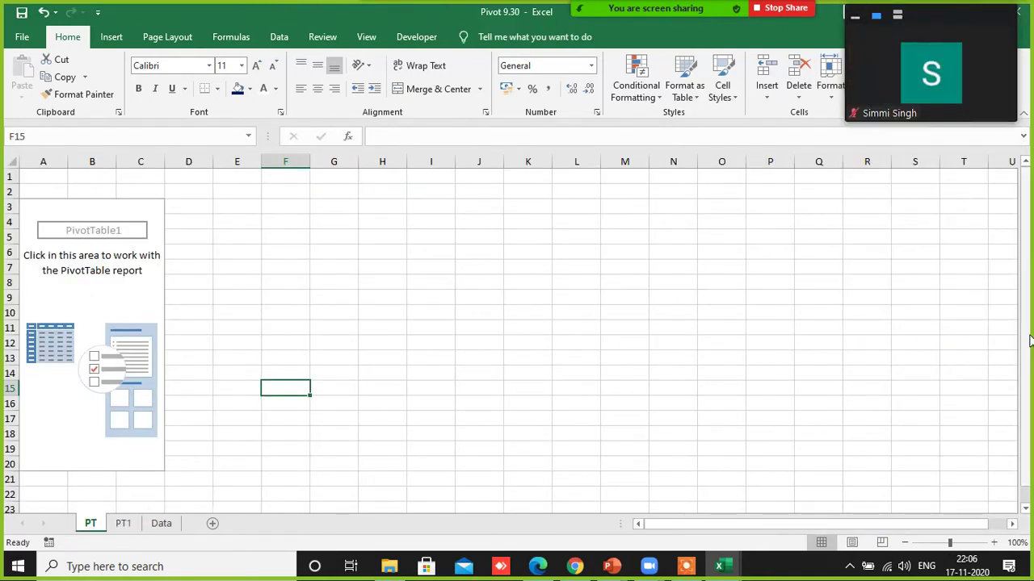
scroll(274, 334, "up", 2)
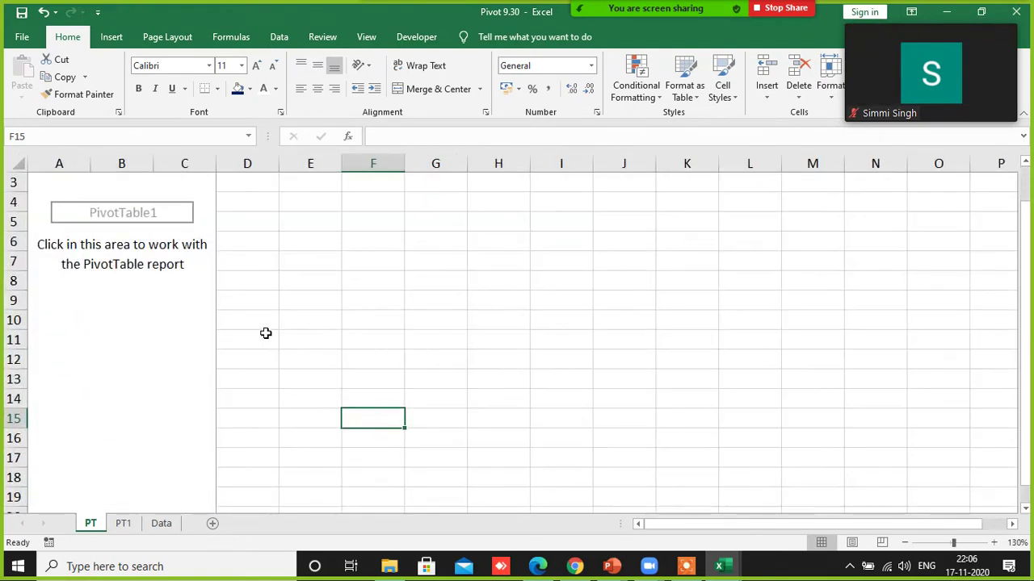
left_click(199, 330)
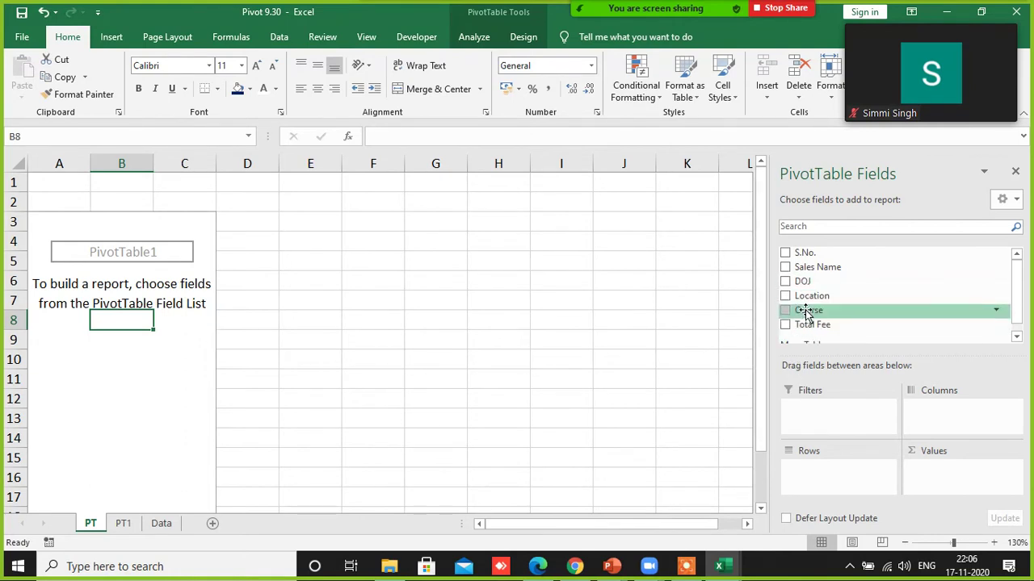
left_click_drag(800, 311, 814, 470)
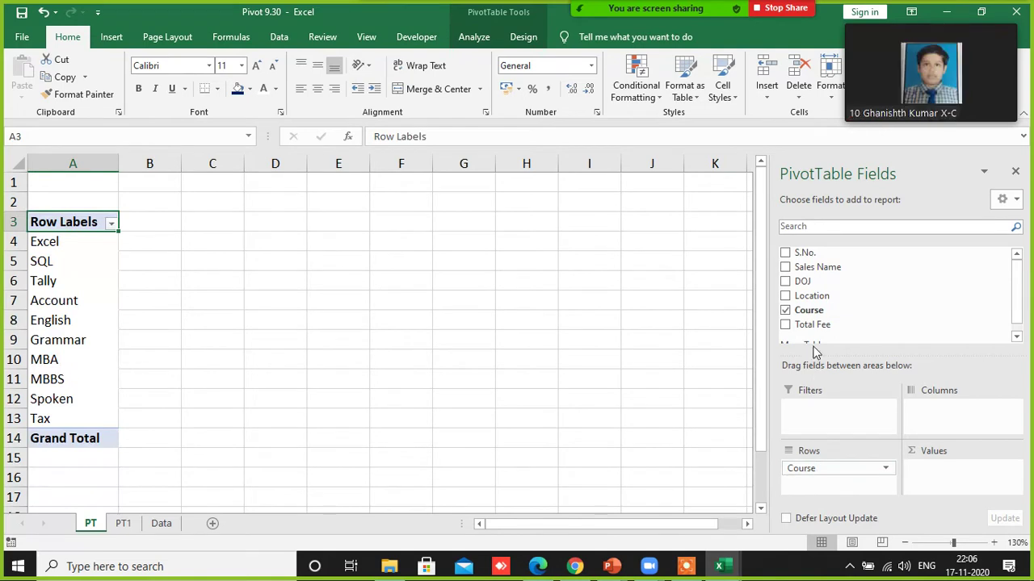
left_click_drag(818, 326, 937, 479)
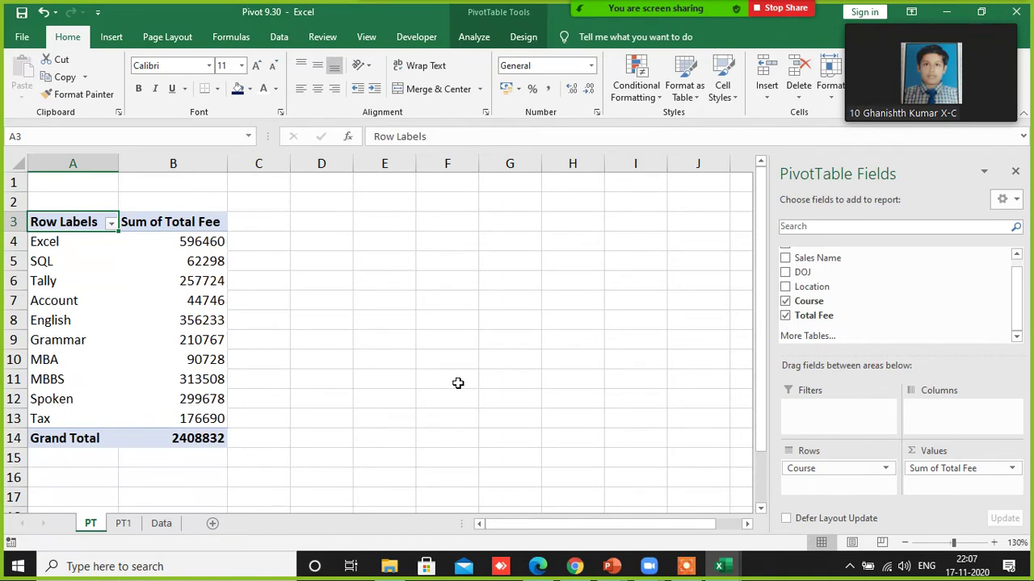
scroll(428, 379, "up", 1)
scroll(404, 382, "up", 1)
scroll(406, 380, "up", 1)
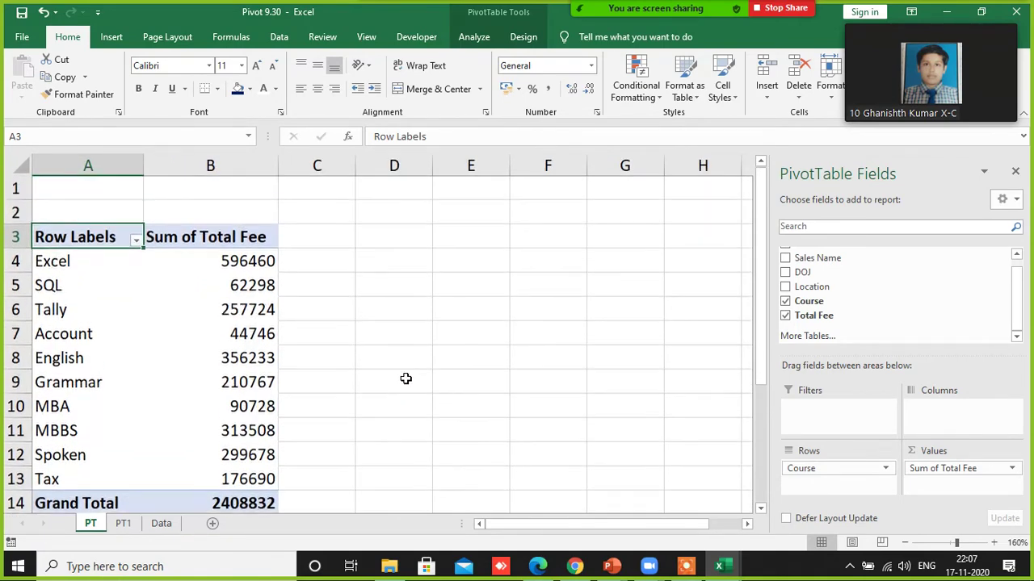
scroll(408, 379, "down", 2)
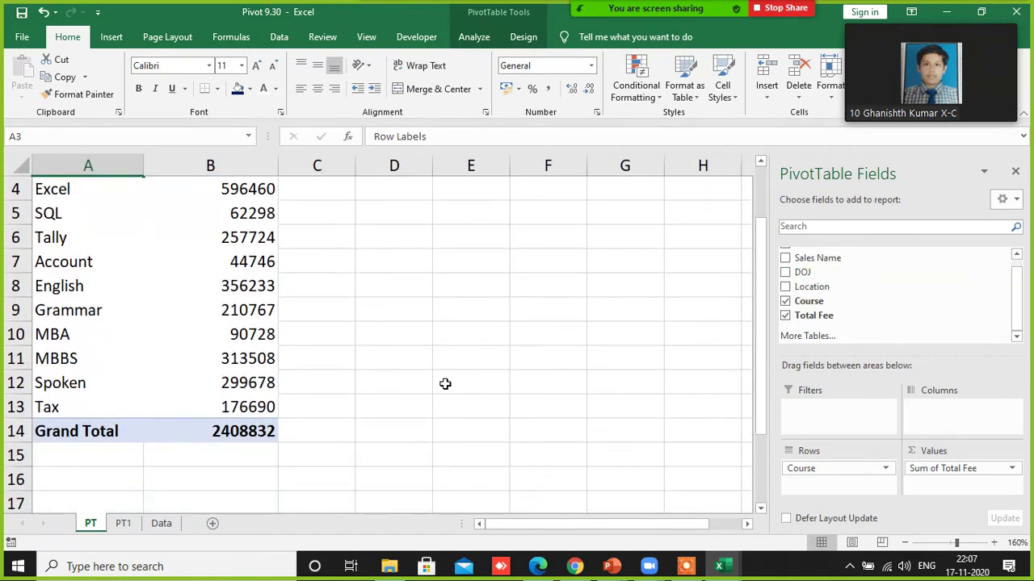
- Add the Total Fee field to the pivot table's Values three more times, making four sum columns for each course
scroll(446, 383, "up", 1)
scroll(447, 383, "down", 1)
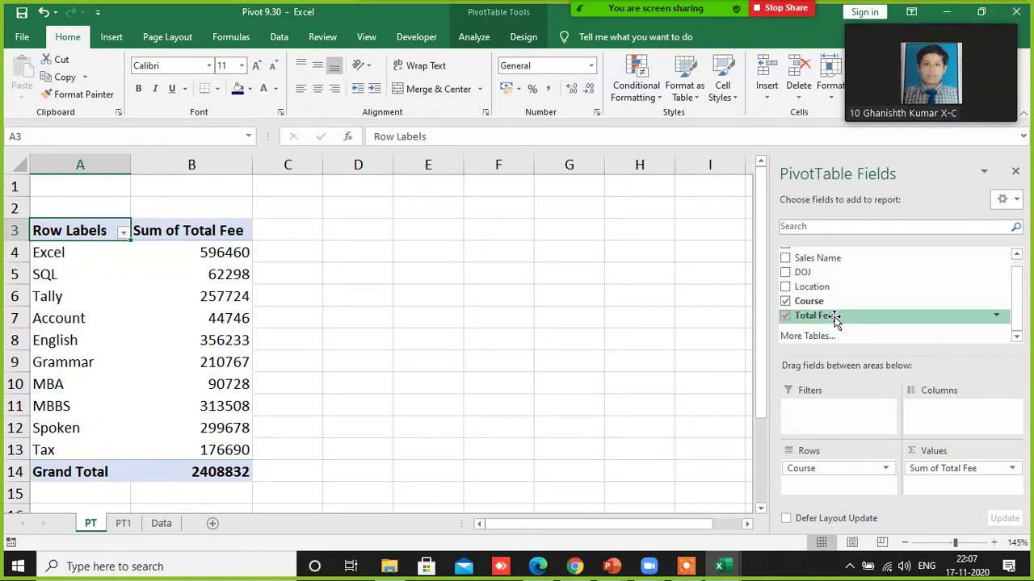
left_click_drag(836, 319, 945, 486)
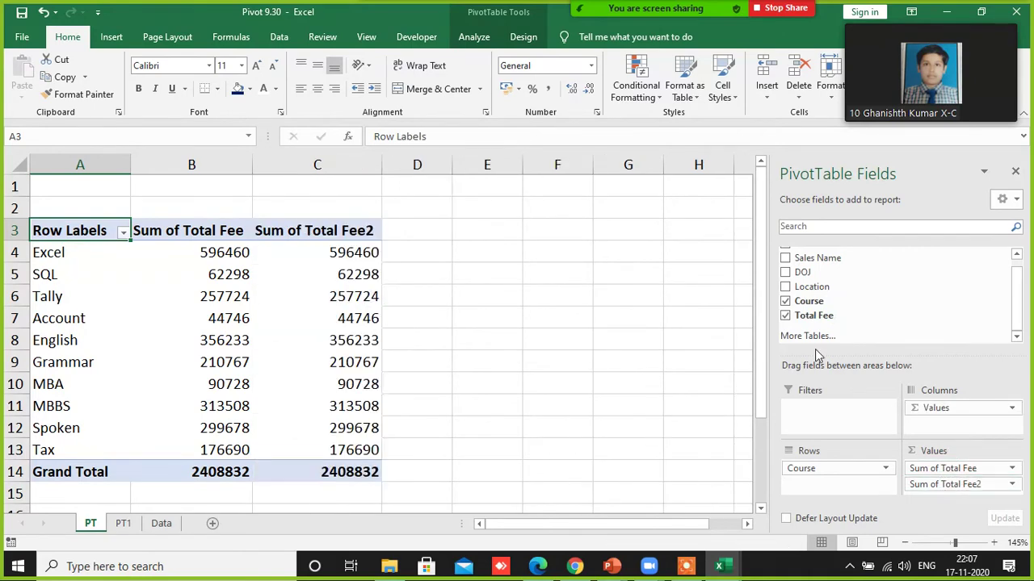
left_click_drag(824, 317, 878, 373)
left_click_drag(951, 478, 953, 483)
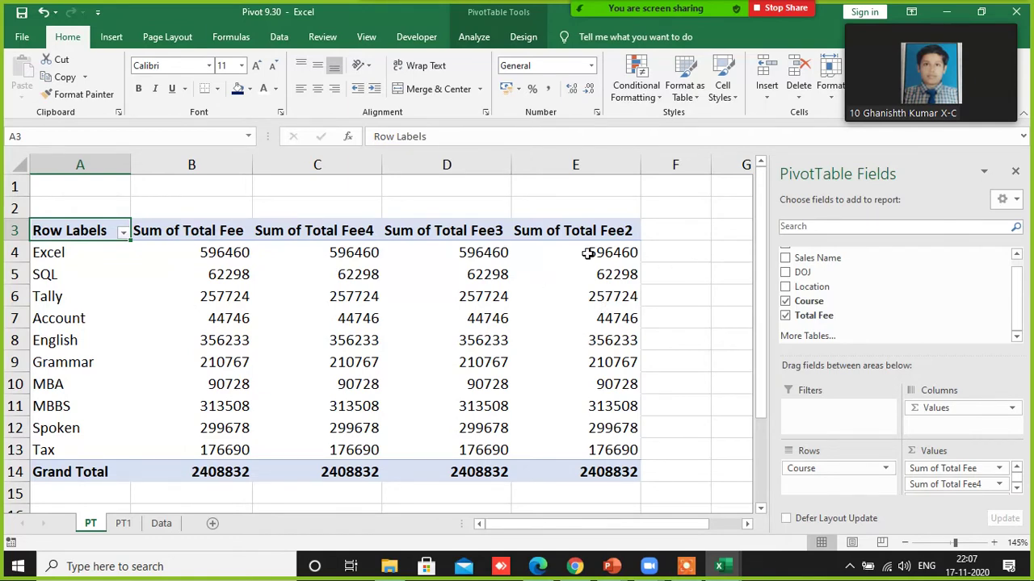
- Review the four Total Fee columns of the pivot table, and check the Value field setting topic on the Data sheet
left_click_drag(588, 253, 595, 473)
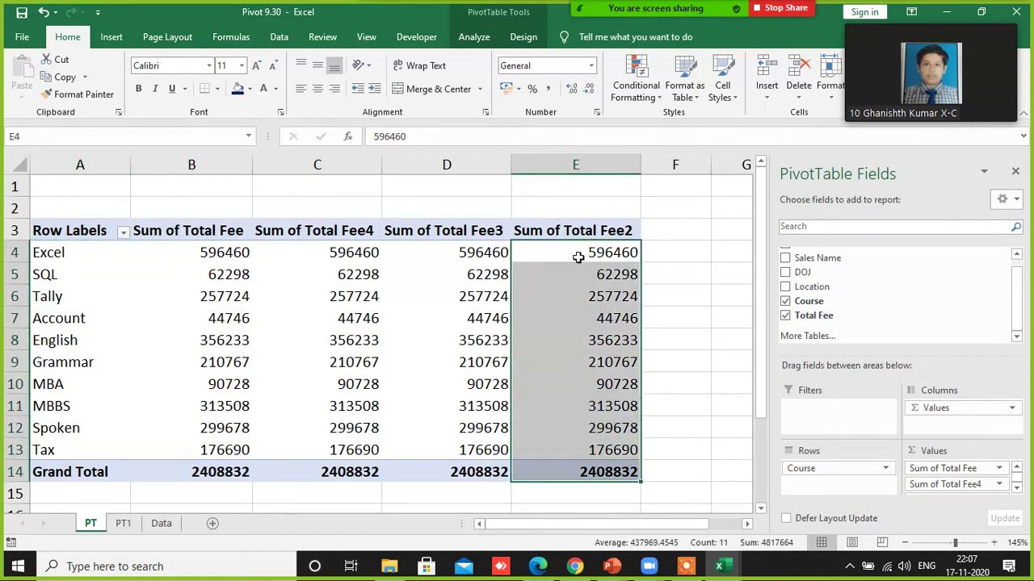
left_click(193, 232)
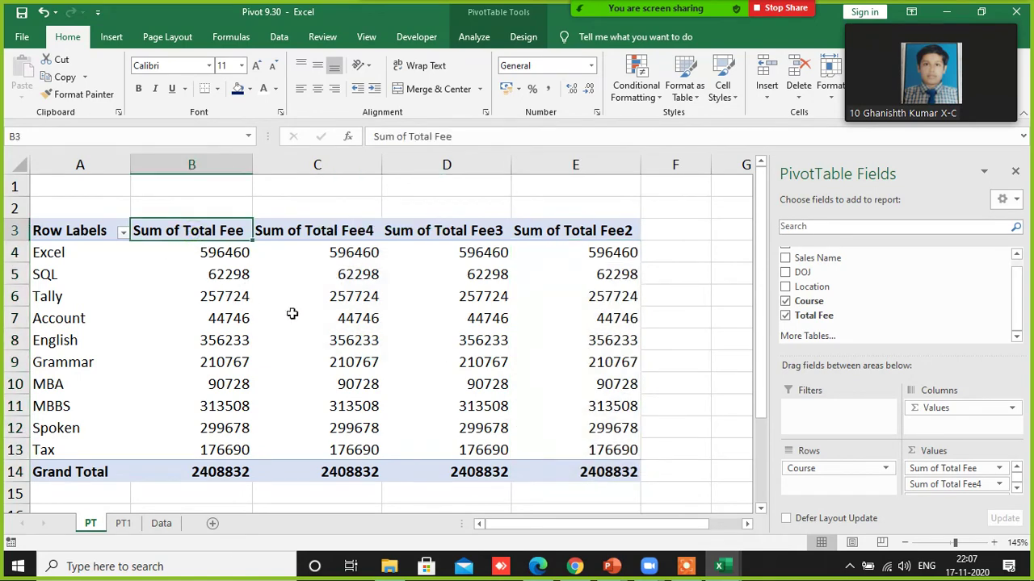
left_click(365, 235)
left_click(492, 230)
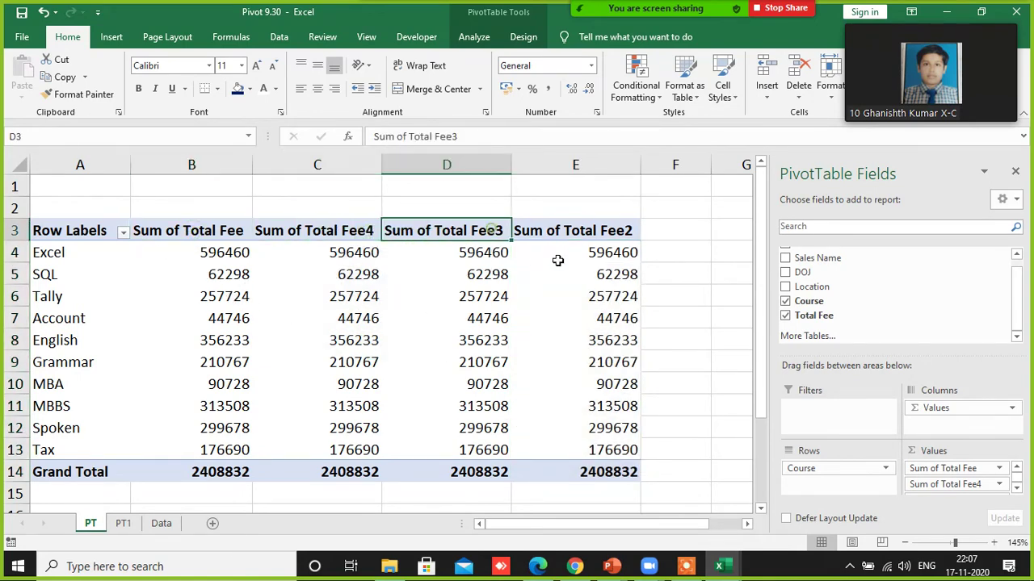
left_click(588, 233)
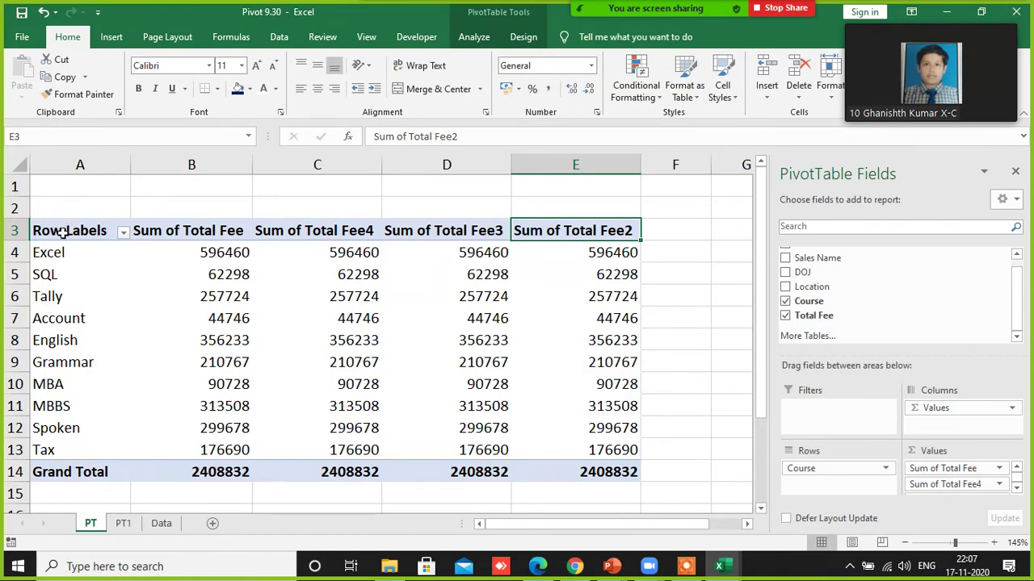
left_click_drag(63, 233, 557, 483)
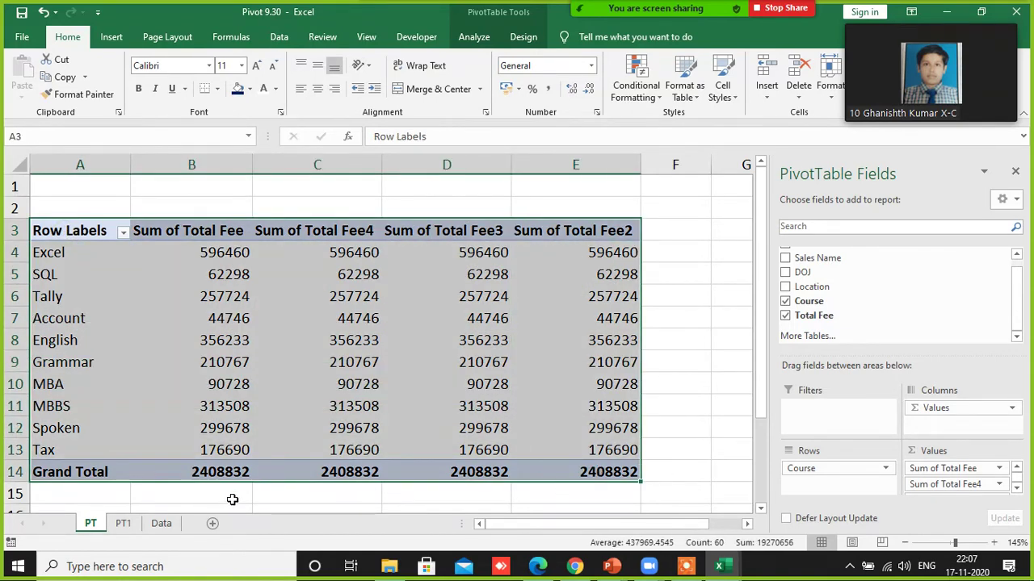
left_click(677, 369)
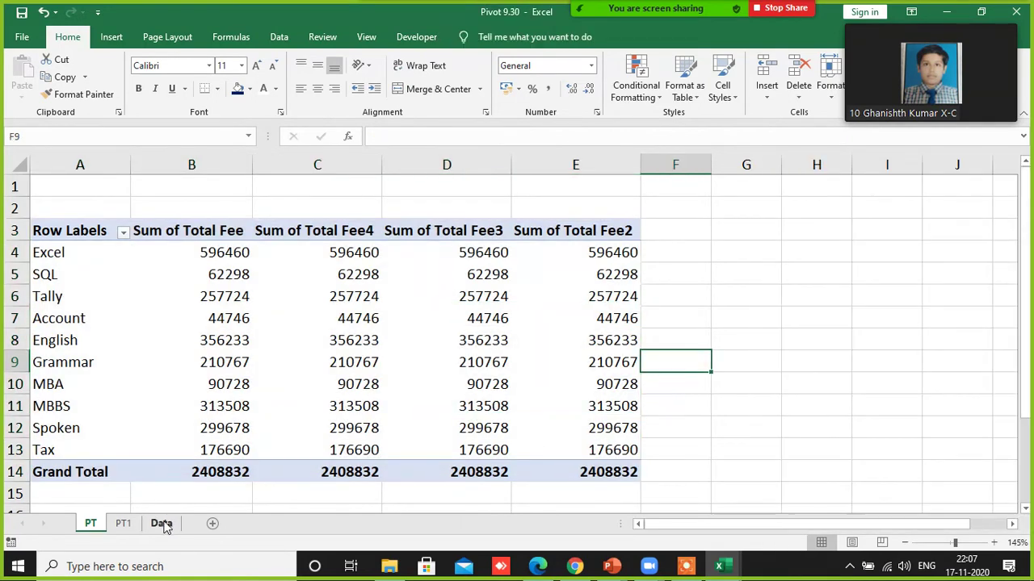
left_click(161, 523)
mouse_move(536, 409)
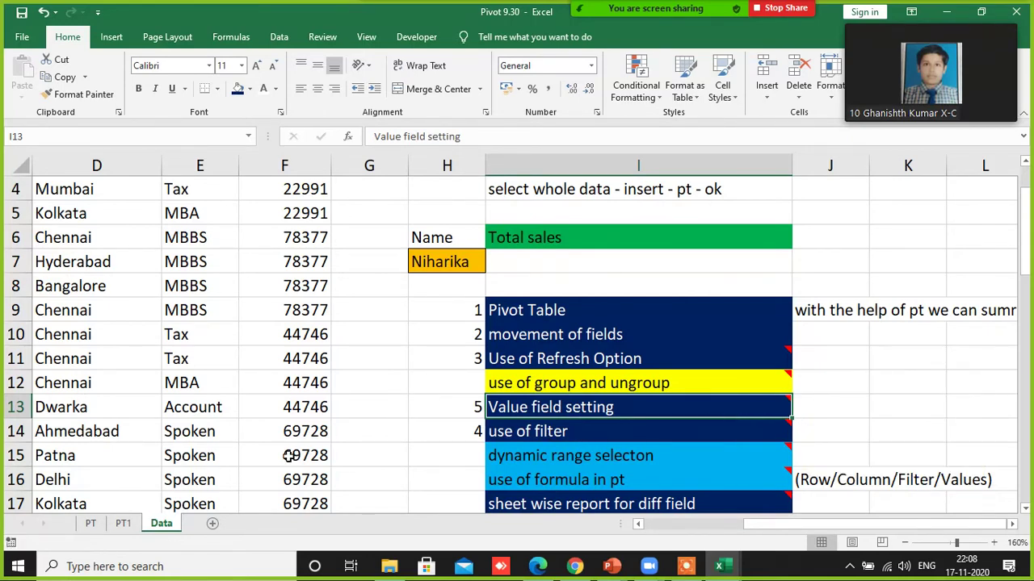
- On the PT sheet, summarize the Total Fee values in column E by Count in the value field settings
left_click(91, 524)
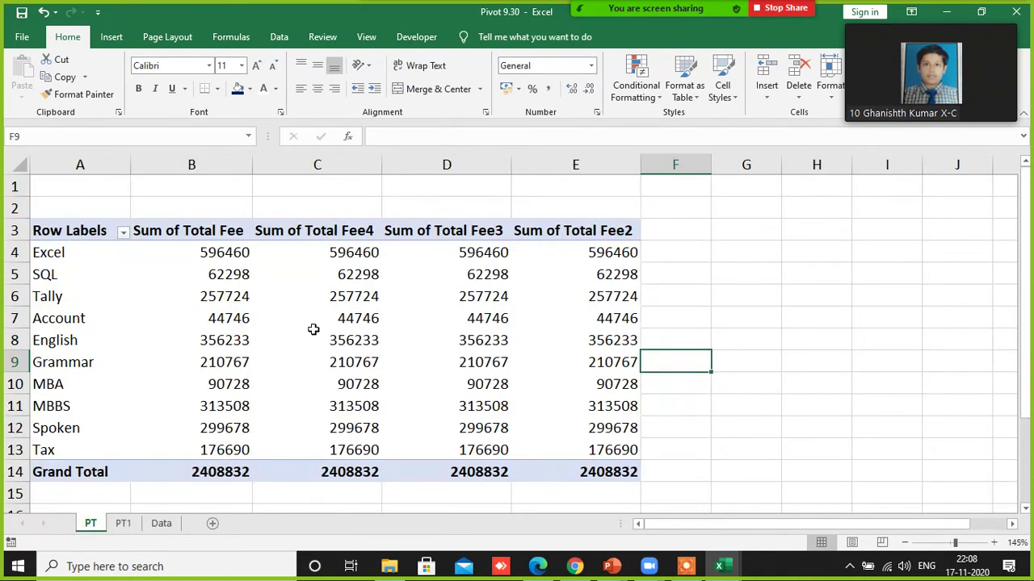
right_click(611, 258)
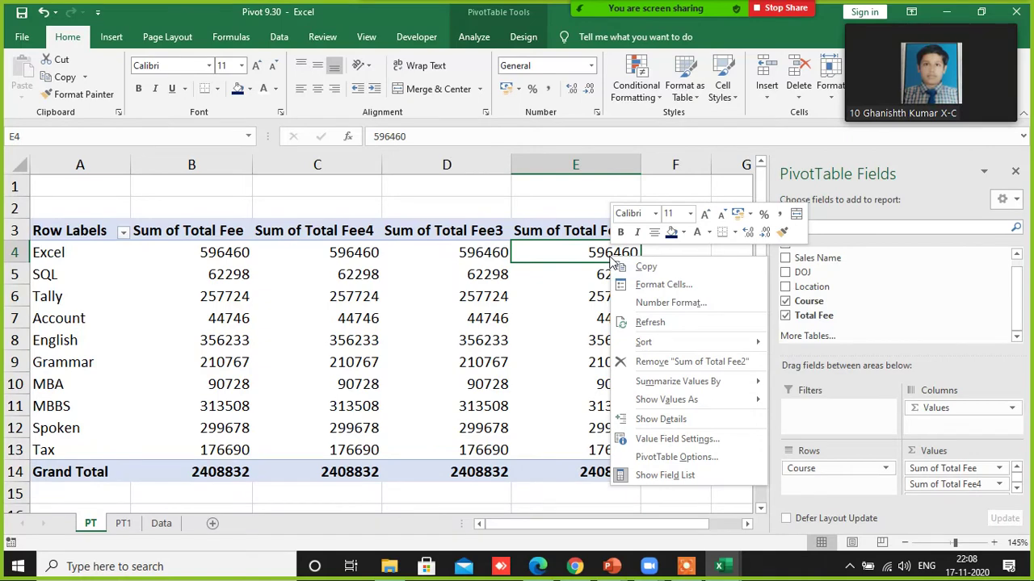
left_click(661, 438)
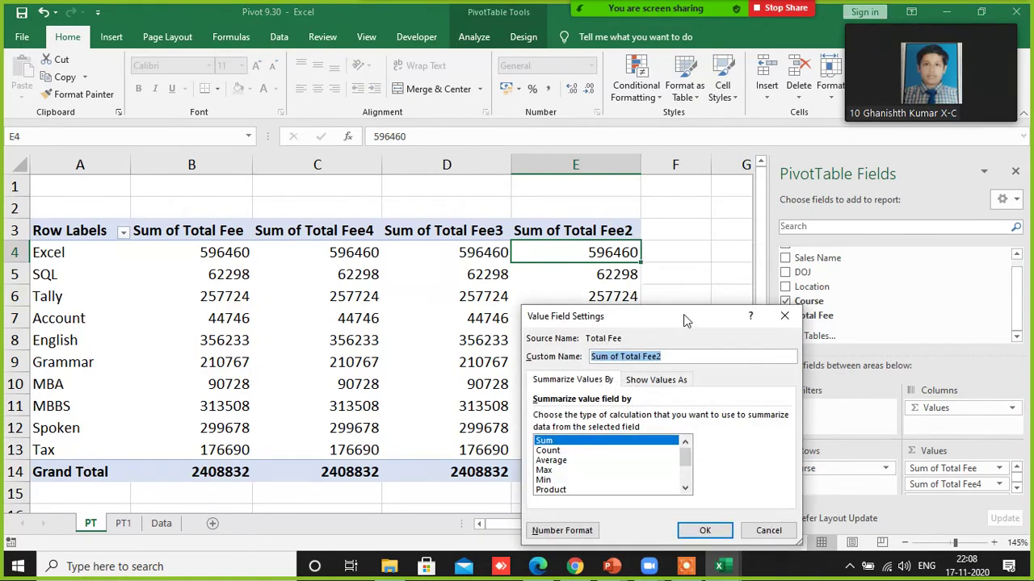
left_click_drag(683, 307, 878, 209)
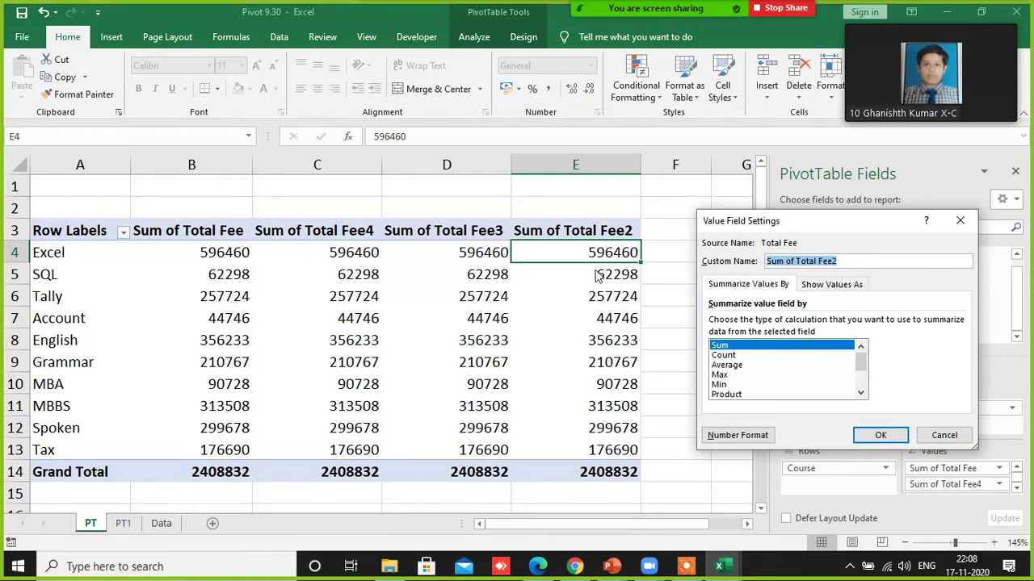
left_click(727, 355)
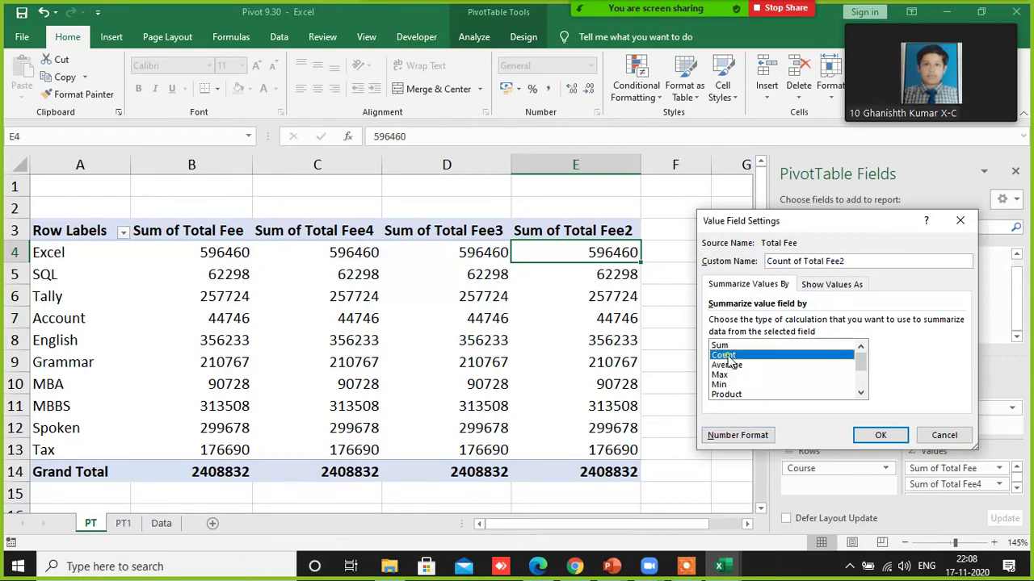
left_click(880, 435)
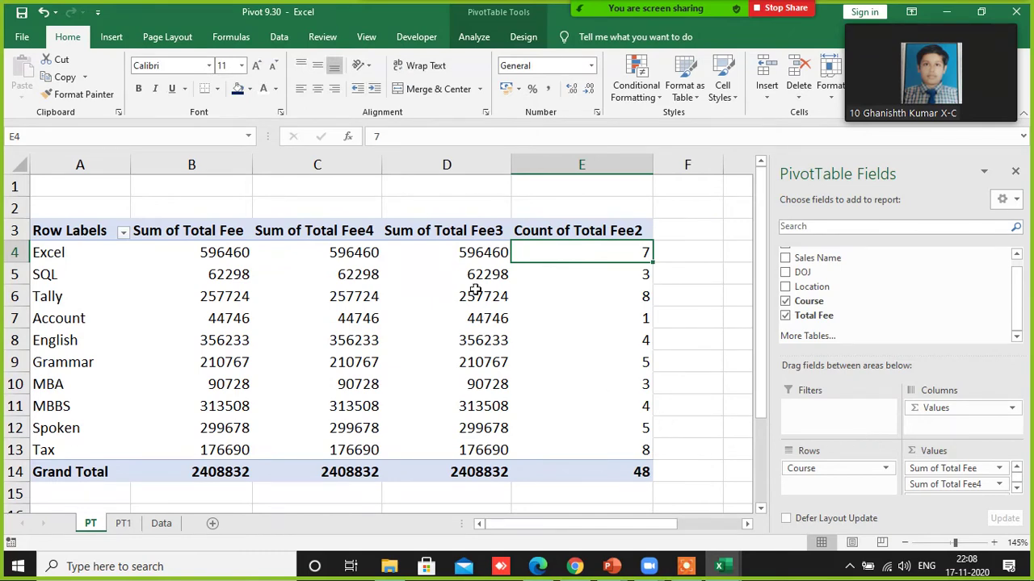
- Compare the Total Fee sums in column D with the counts in column E for courses such as Excel, Tally and Tax
left_click(474, 256)
left_click_drag(487, 284, 602, 454)
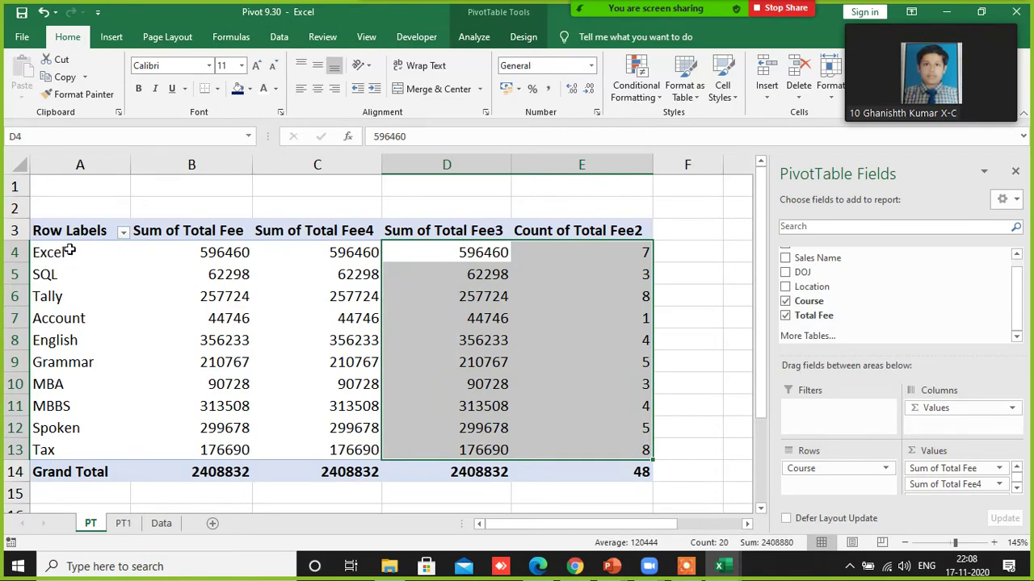
left_click(474, 255)
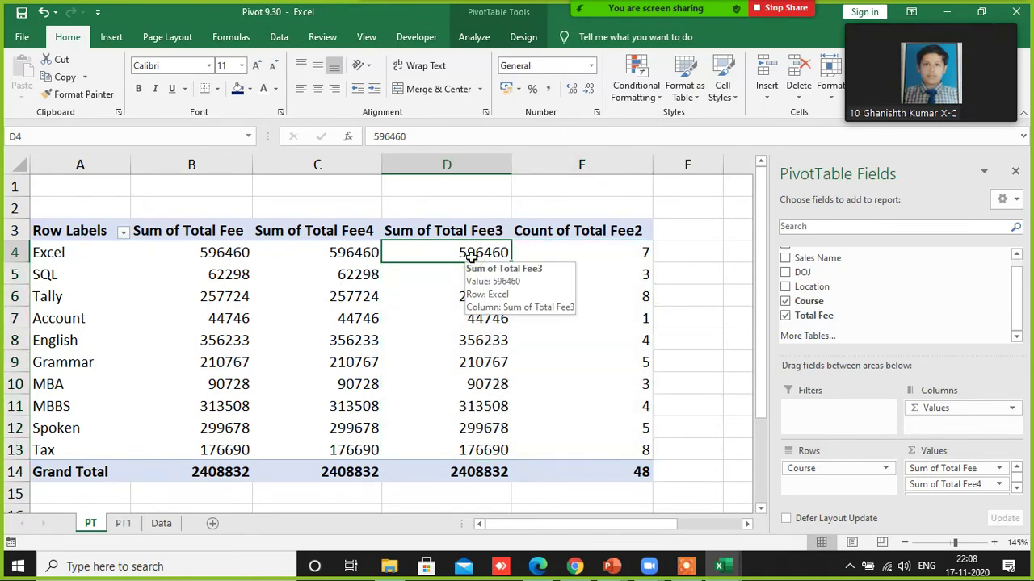
left_click(624, 260)
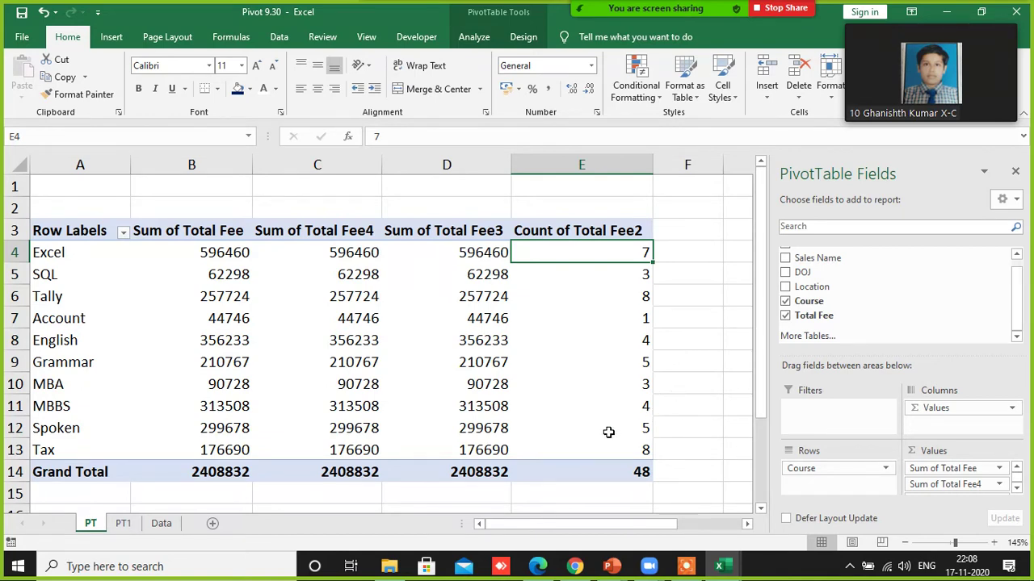
left_click_drag(465, 452, 607, 450)
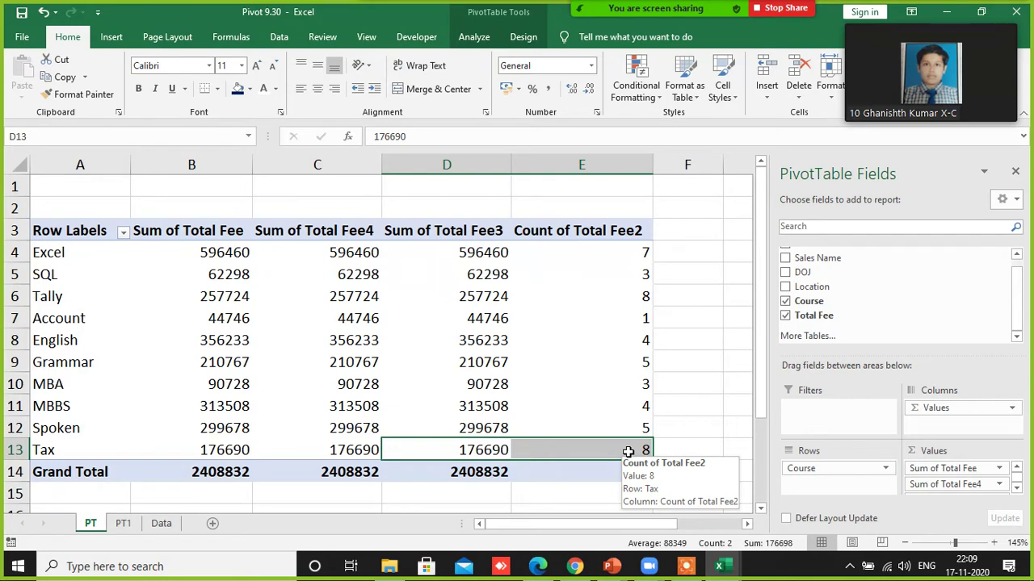
left_click_drag(581, 245, 587, 454)
left_click_drag(484, 259, 496, 452)
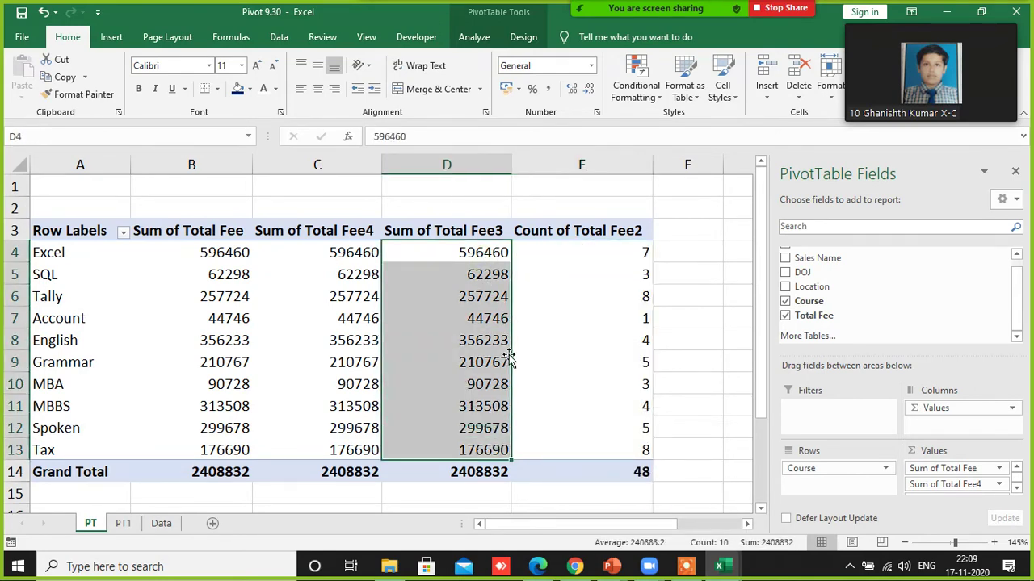
left_click(605, 252)
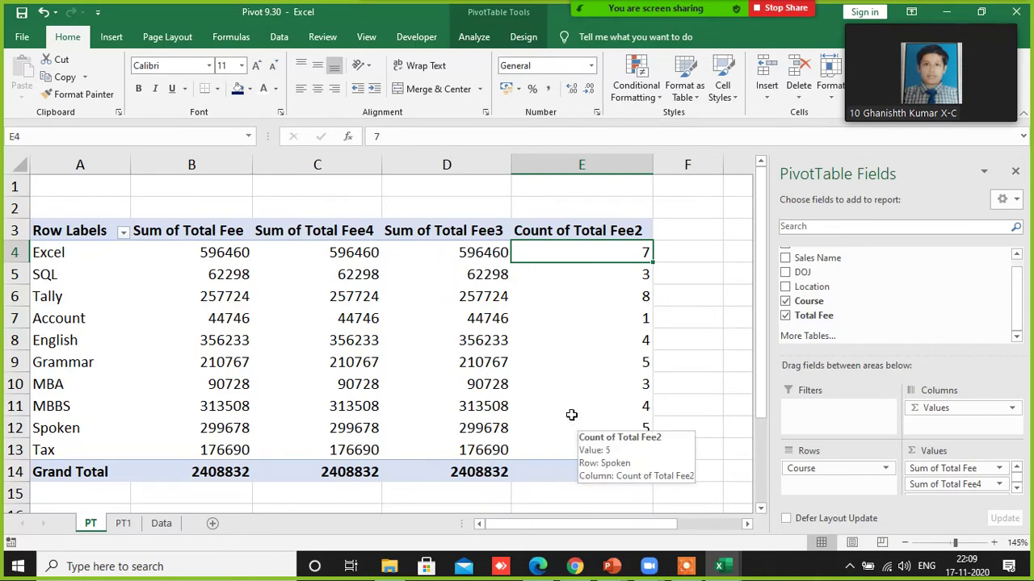
left_click(477, 253)
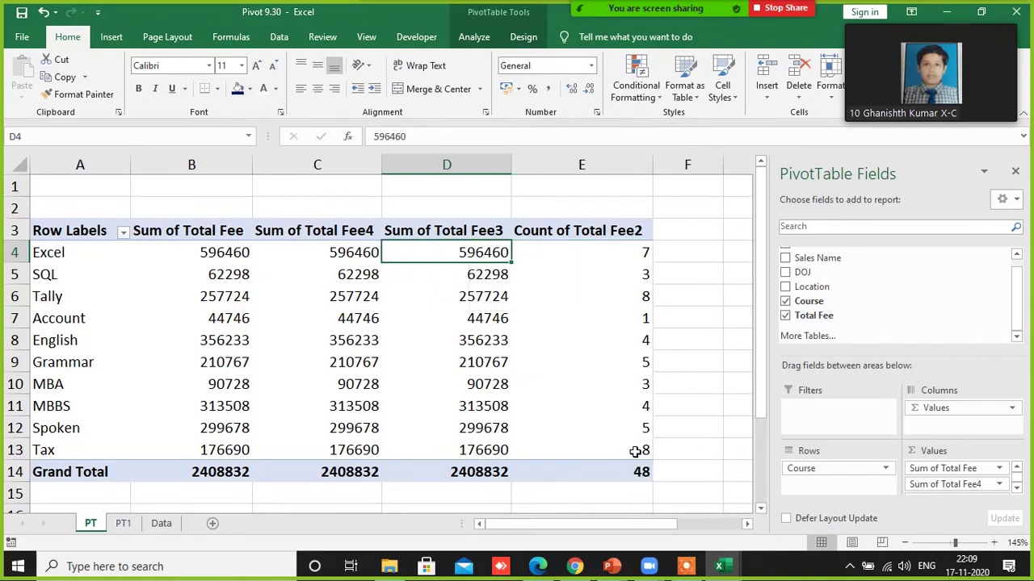
left_click(632, 247)
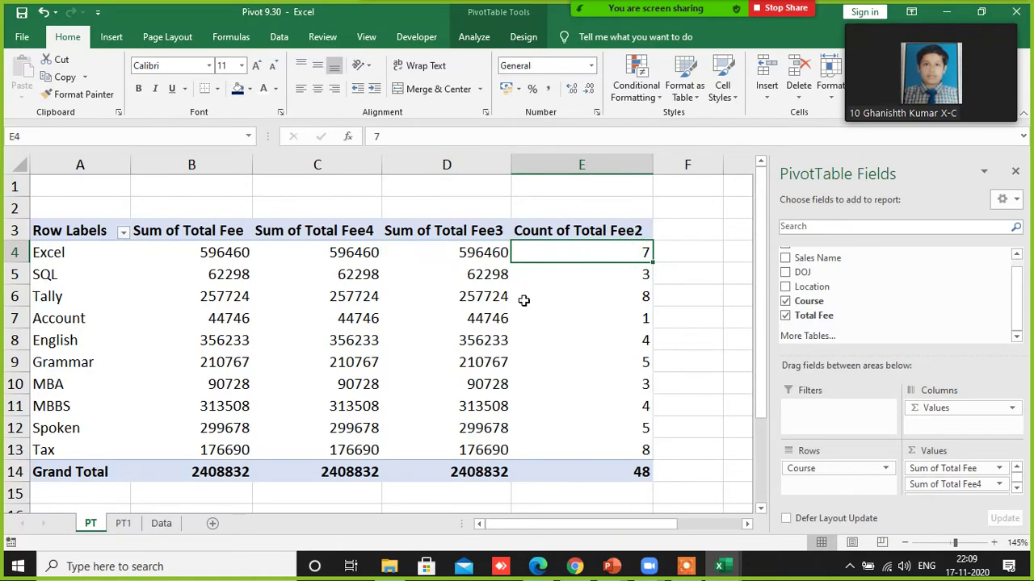
left_click(488, 296)
left_click(585, 299)
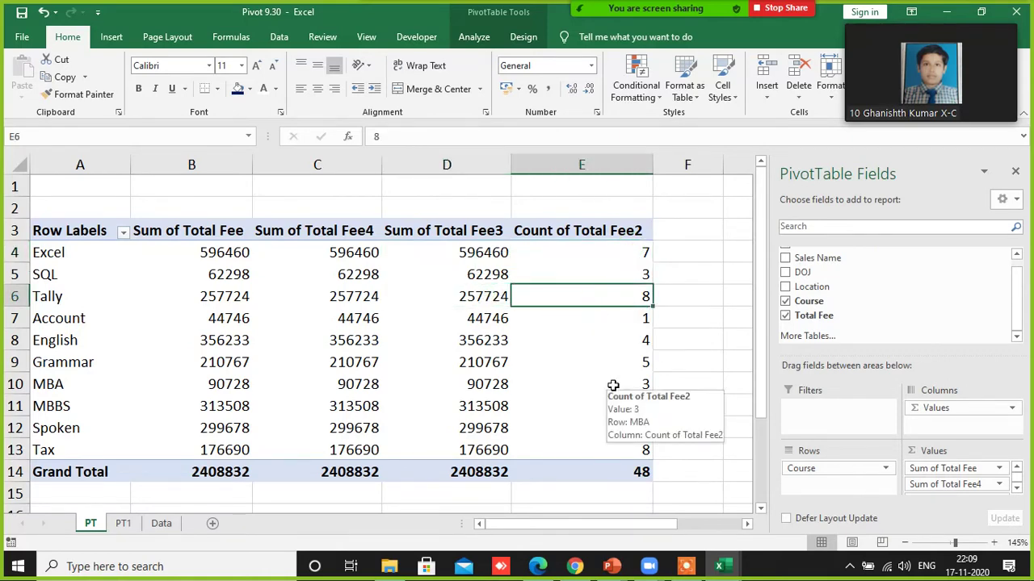
left_click(490, 297)
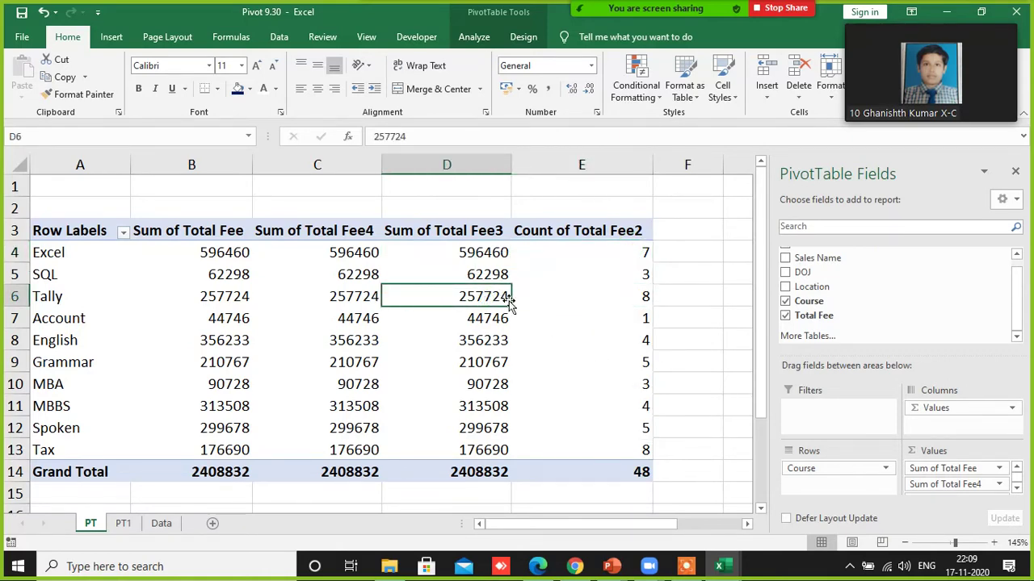
left_click(490, 255)
left_click(615, 252)
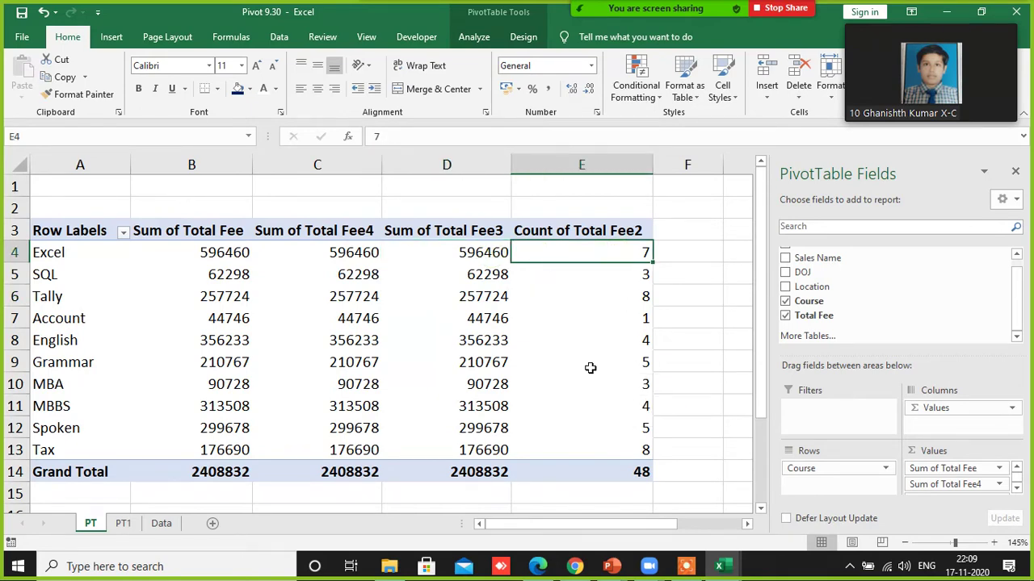
mouse_move(590, 381)
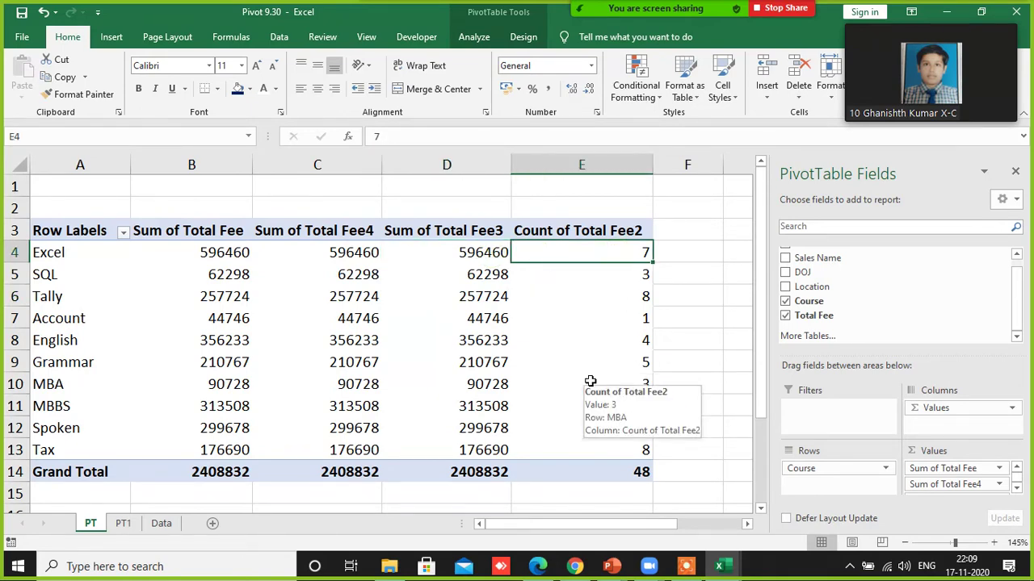
- Summarize the Total Fee values in column D by Average, and compare the Excel row's average with its sum and count
left_click(454, 253)
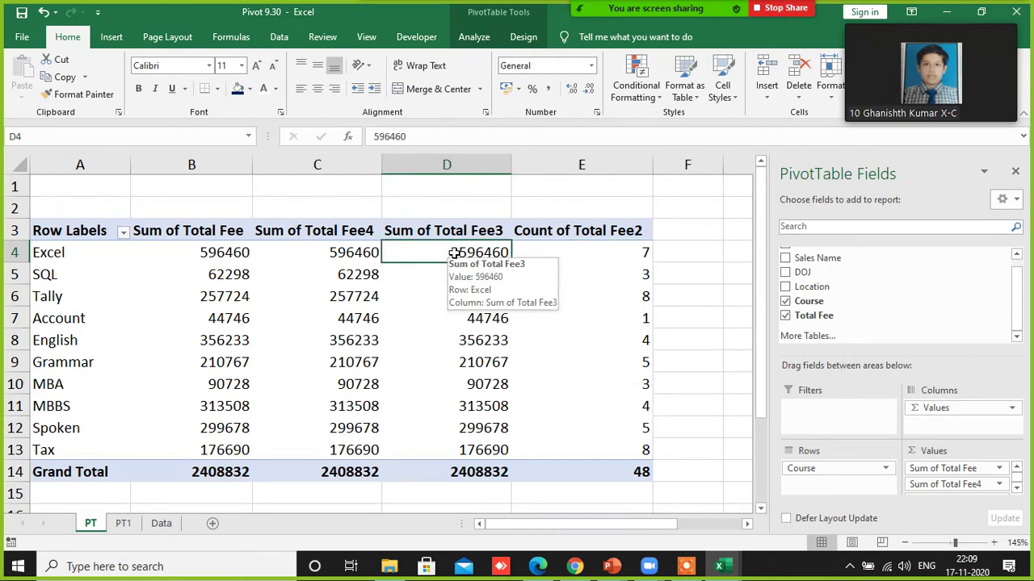
right_click(455, 255)
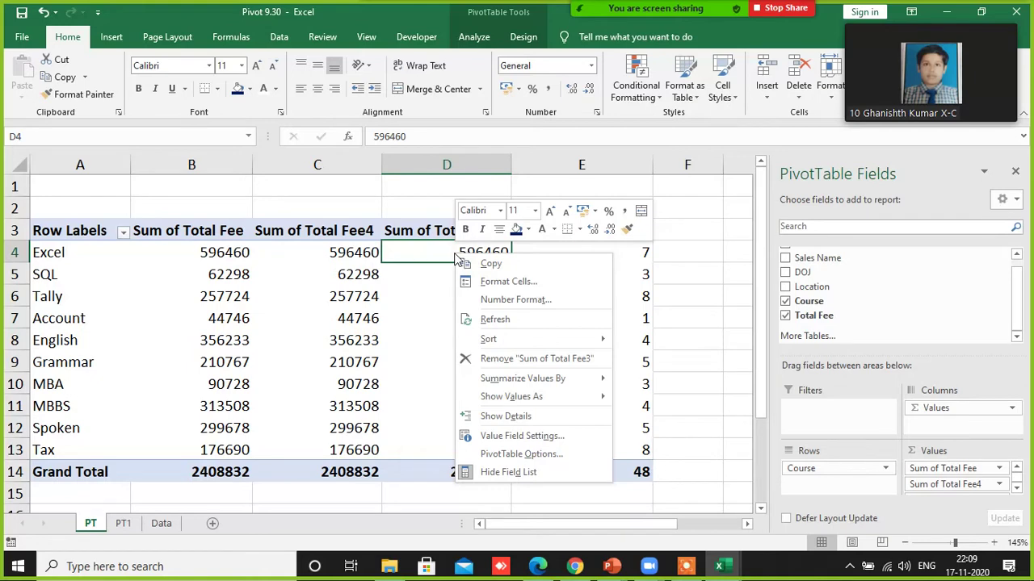
left_click(498, 435)
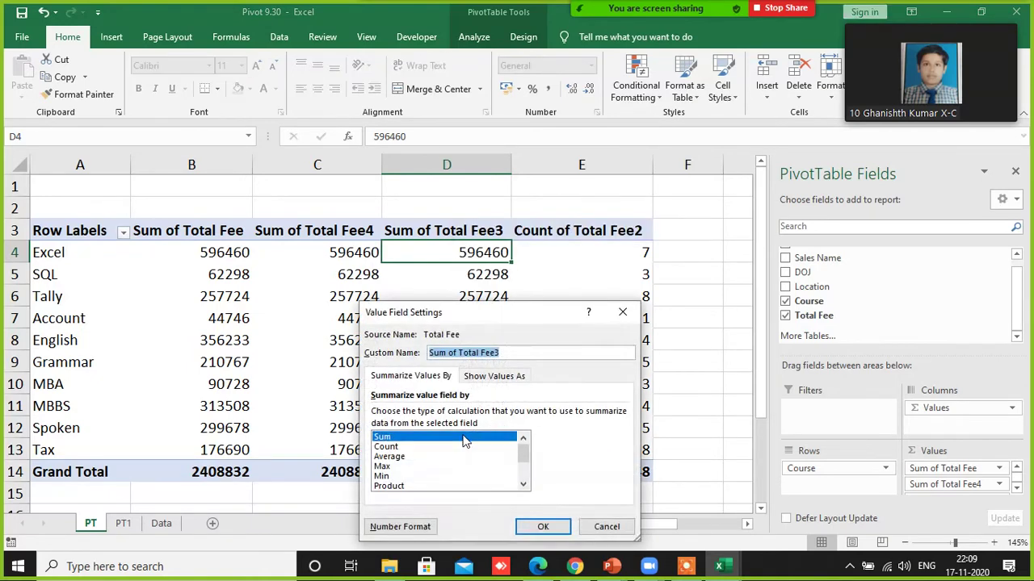
left_click(389, 456)
left_click(543, 526)
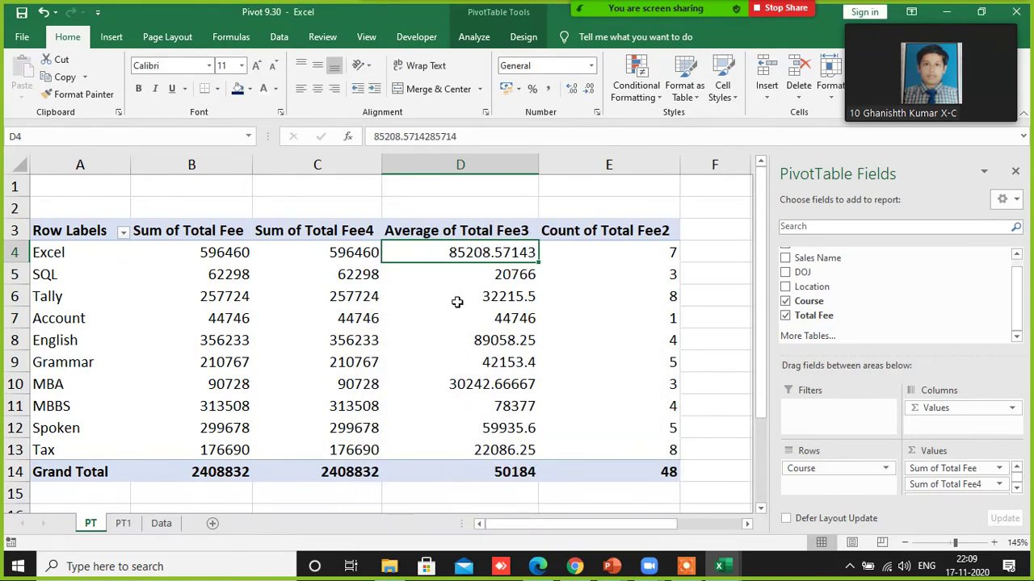
left_click(340, 257)
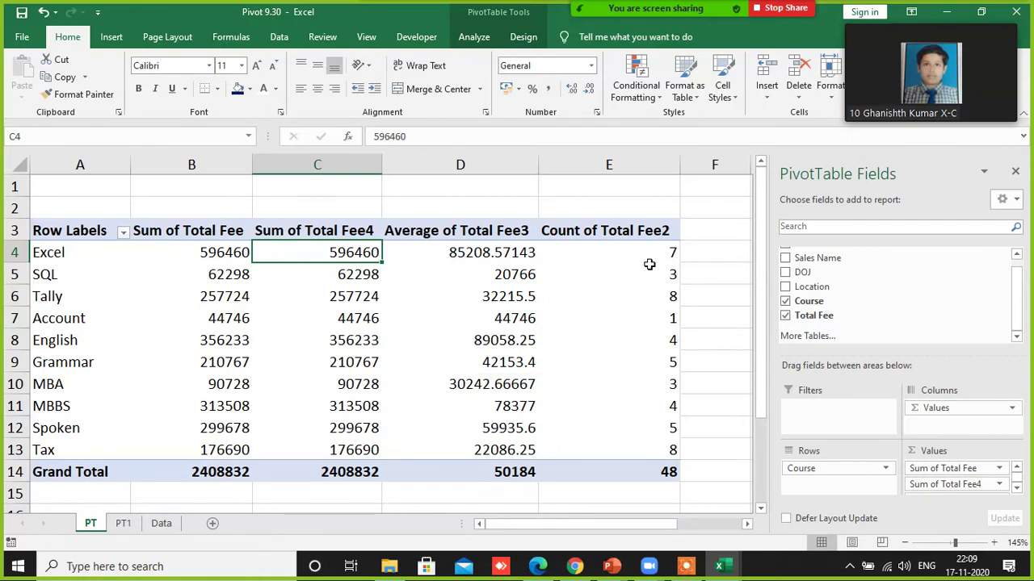
mouse_move(653, 260)
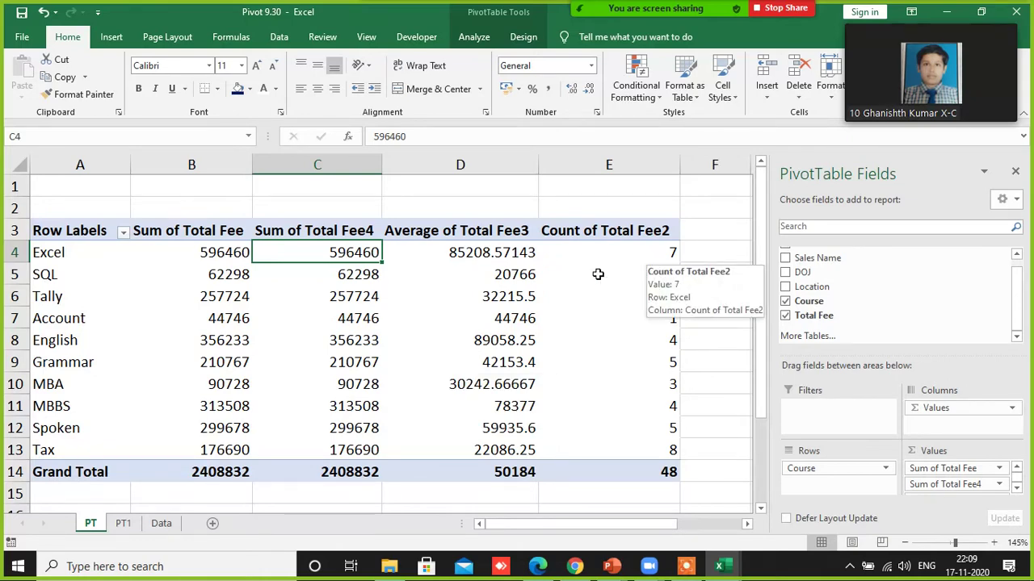
mouse_move(428, 284)
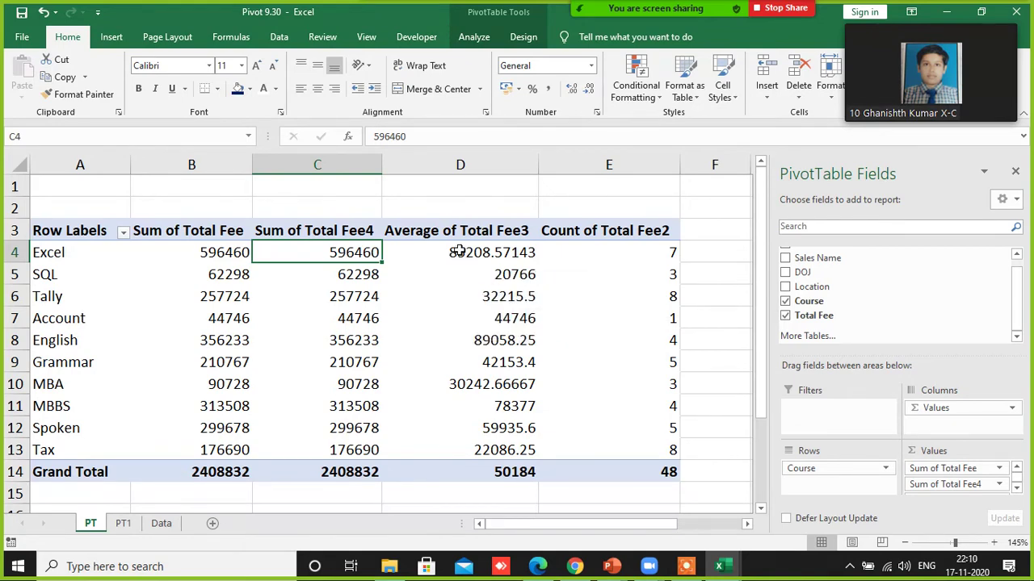
- Compare the average Total Fee in column D with the count in column E for the SQL row
mouse_move(459, 252)
left_click(654, 275)
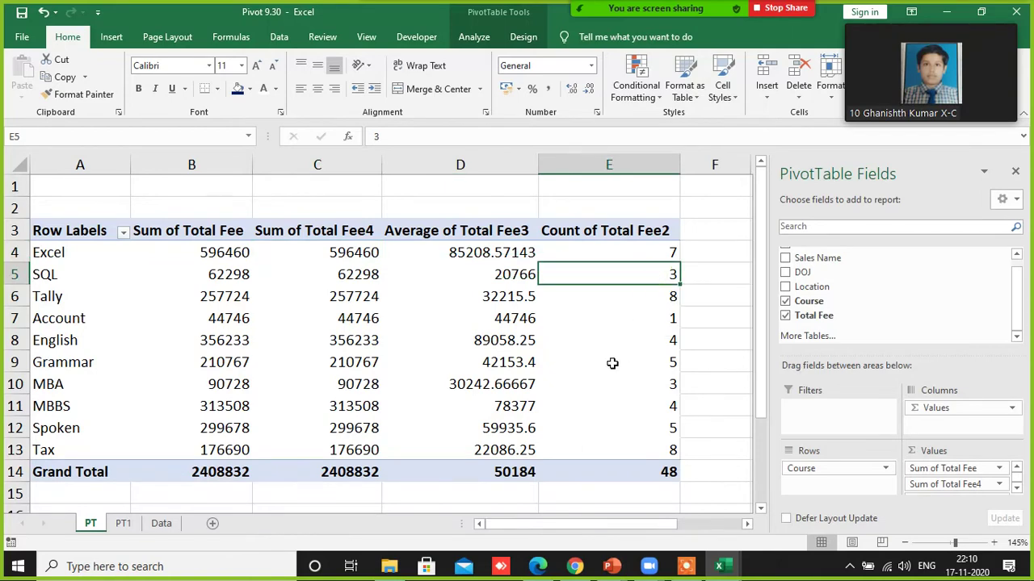
left_click(481, 278)
mouse_move(622, 390)
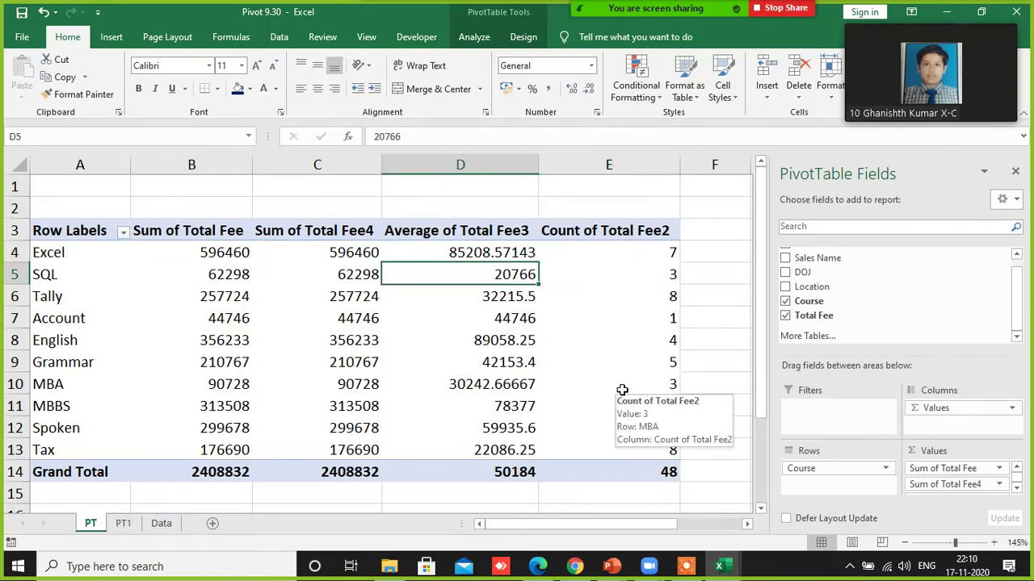
- Format the average Total Fee values in D4:D13 as numbers with no decimal places
mouse_move(506, 297)
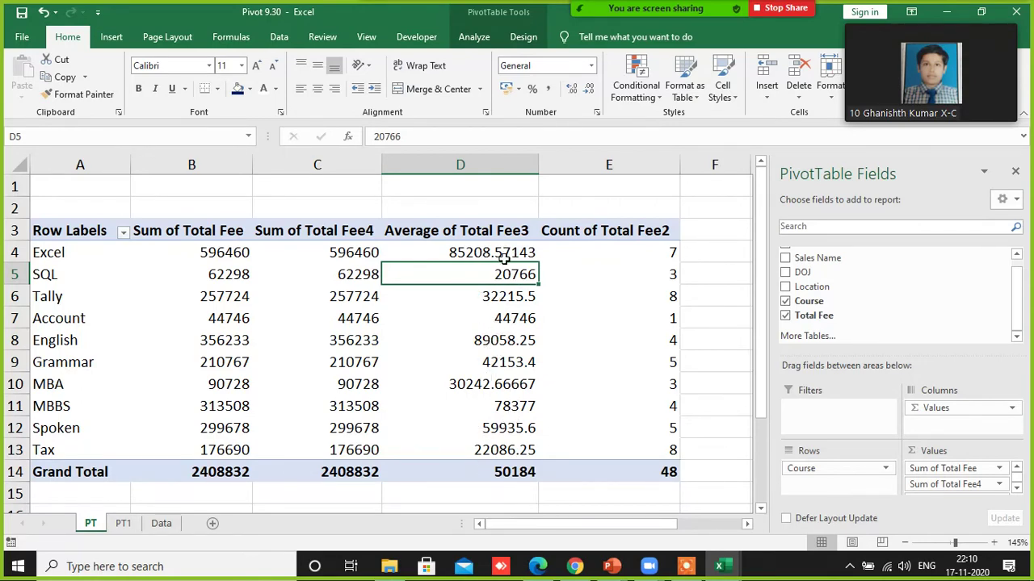
left_click_drag(502, 255, 505, 451)
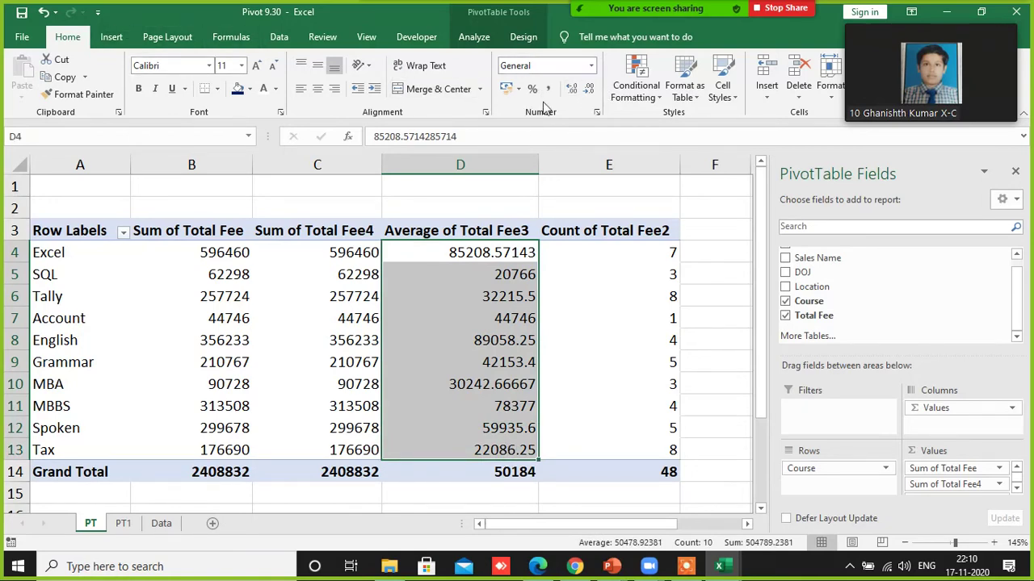
left_click(589, 90)
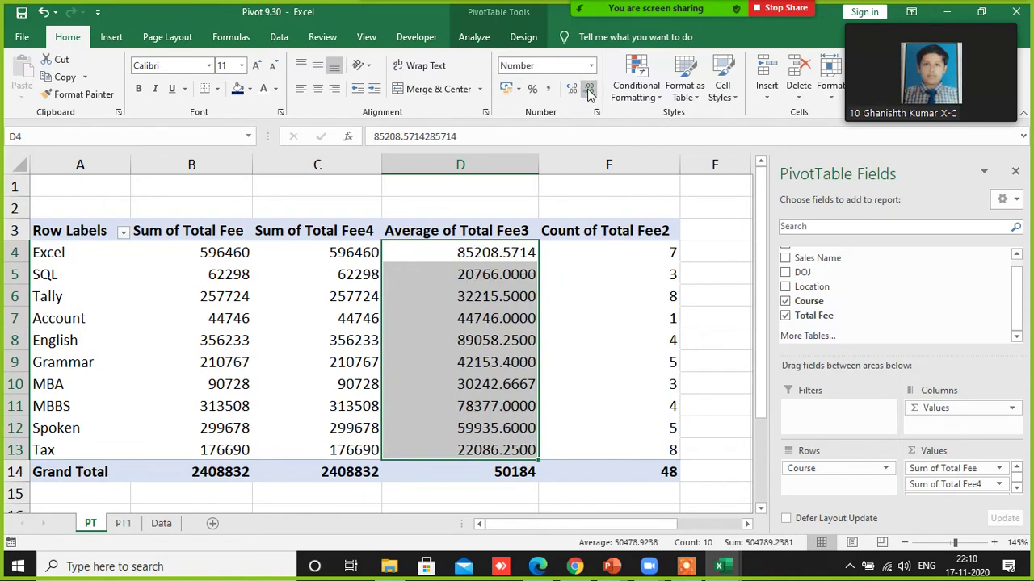
left_click(571, 90)
left_click(571, 90)
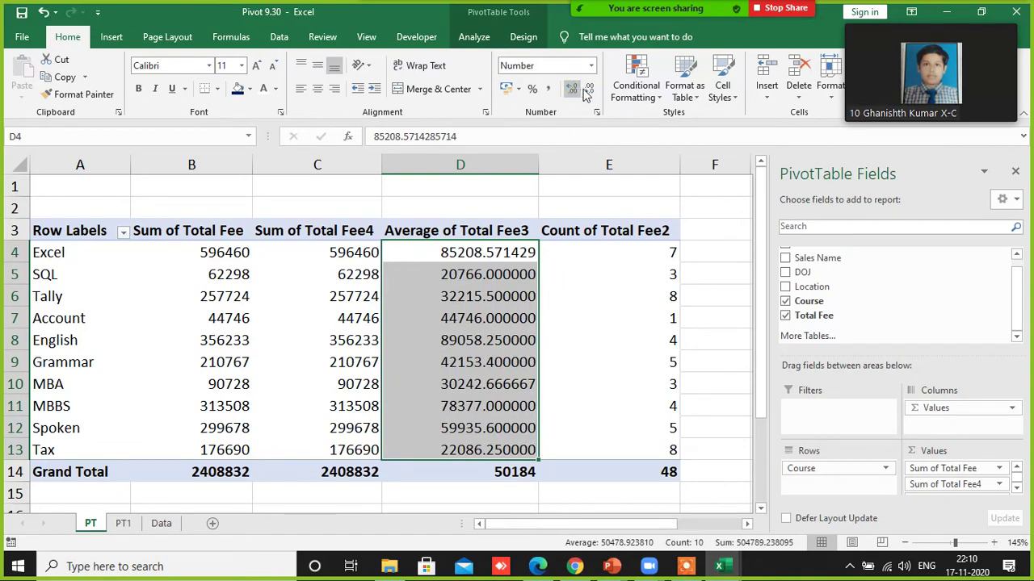
left_click(589, 90)
left_click(588, 90)
left_click(588, 90)
left_click(589, 90)
left_click(589, 89)
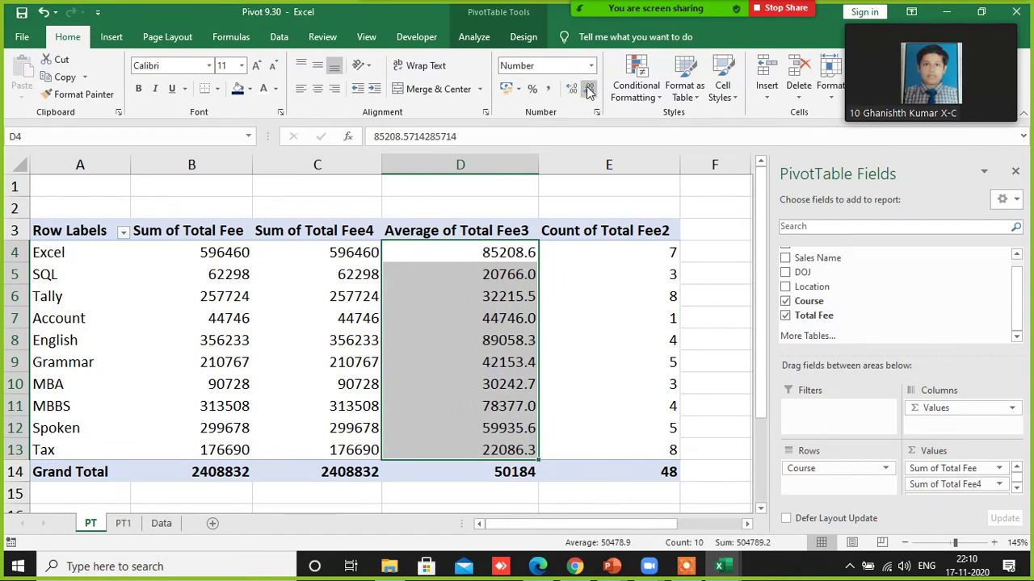
left_click(570, 89)
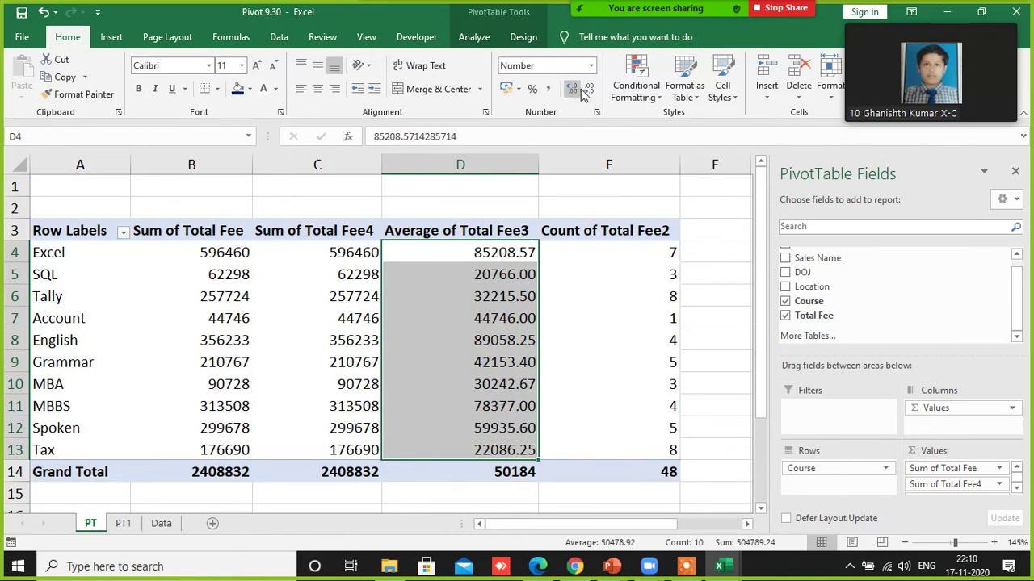
left_click(585, 90)
left_click(585, 90)
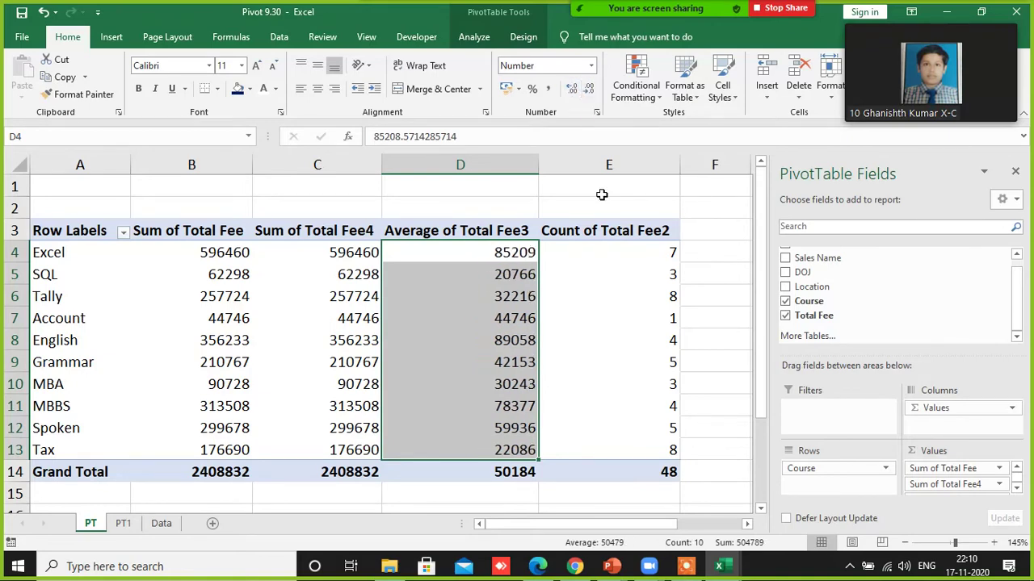
left_click(720, 365)
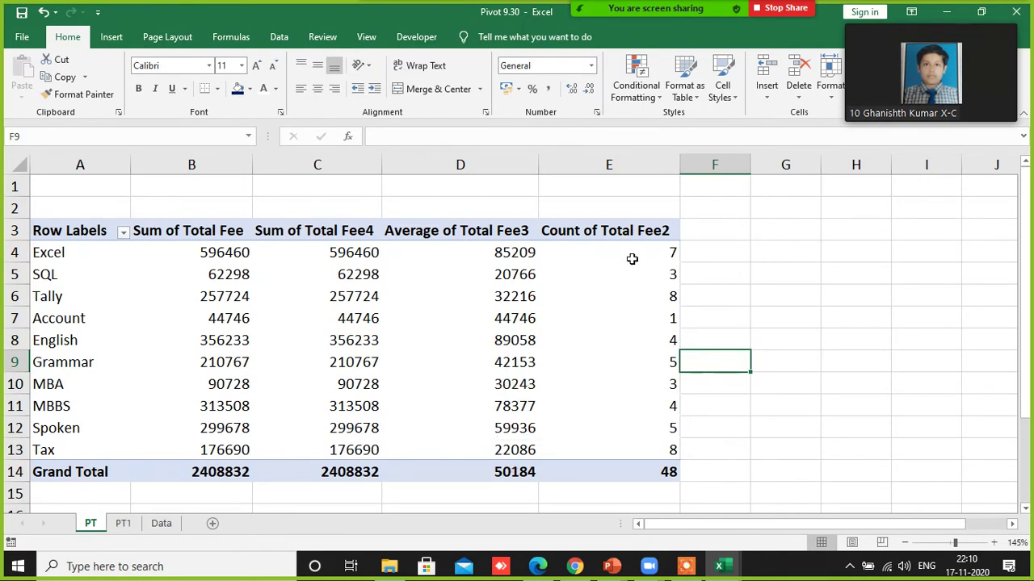
- Review the count, average and two sum columns of Total Fee in the pivot table
left_click_drag(633, 252, 635, 461)
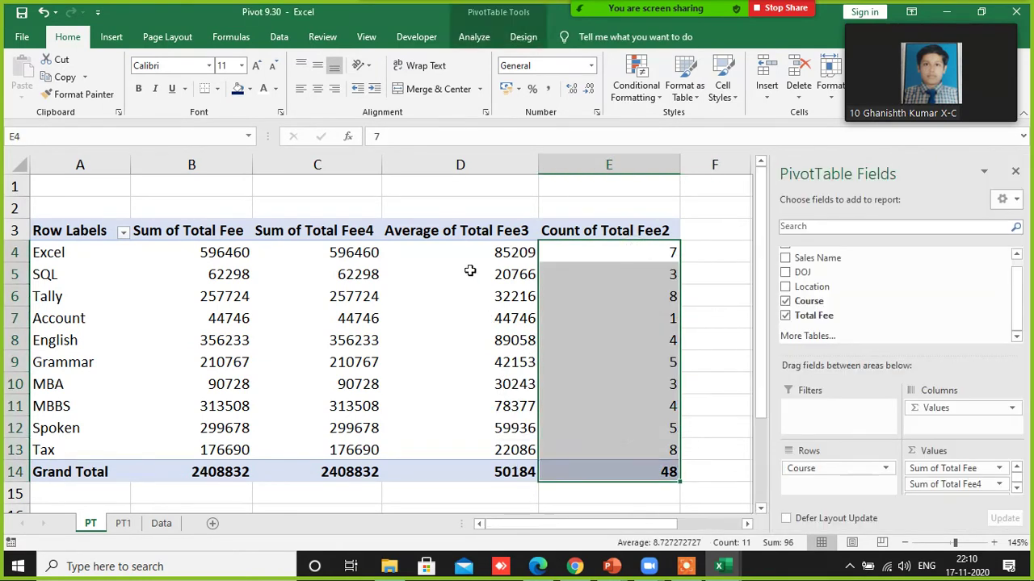
left_click(483, 253)
left_click_drag(481, 349, 487, 485)
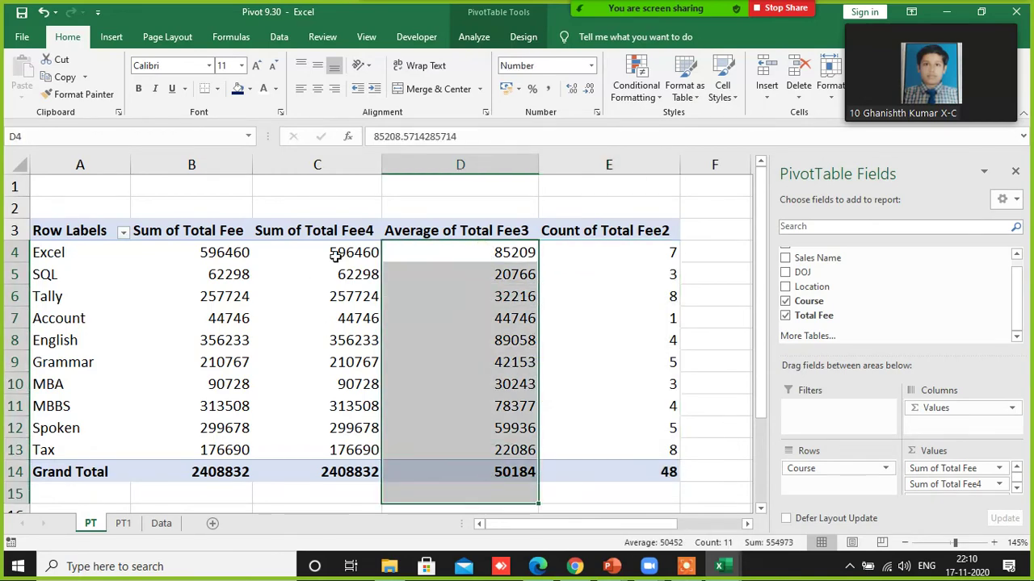
left_click_drag(336, 257, 336, 452)
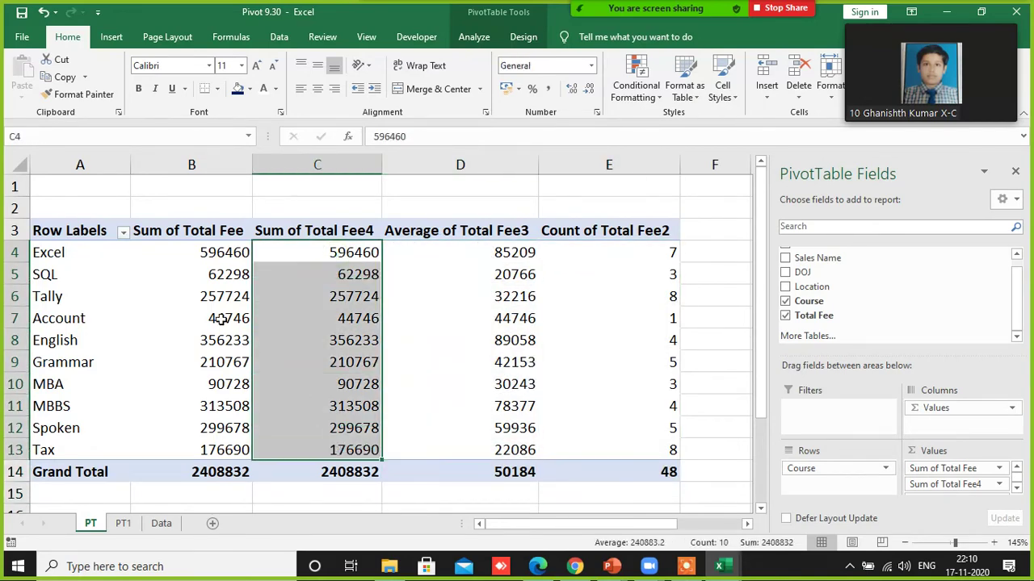
left_click(195, 252)
key("Right")
left_click(192, 267)
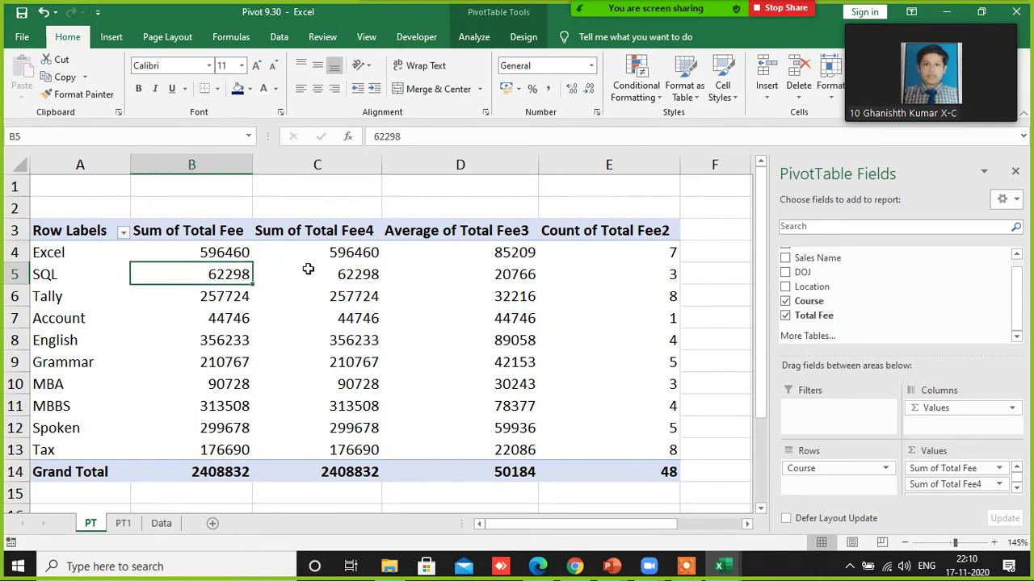
- Summarize the Total Fee values in column C by Max in the value field settings
left_click_drag(307, 268, 332, 252)
right_click(333, 252)
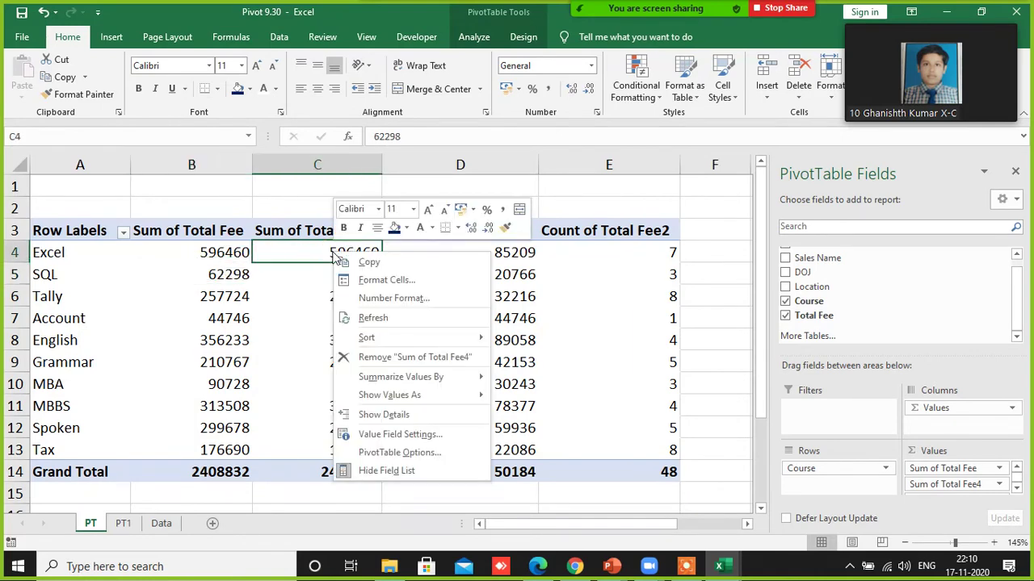
left_click(386, 434)
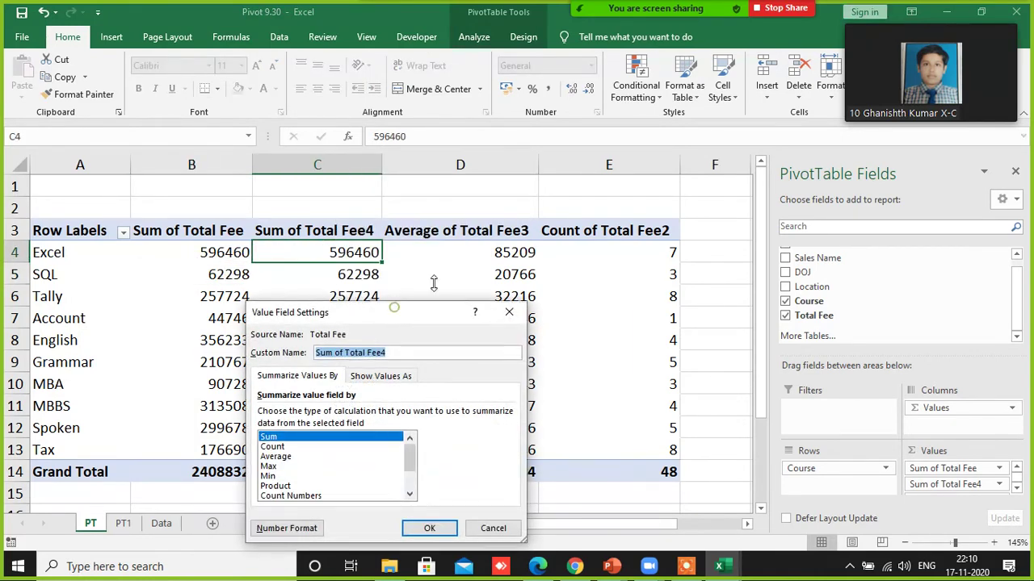
left_click_drag(433, 295, 626, 204)
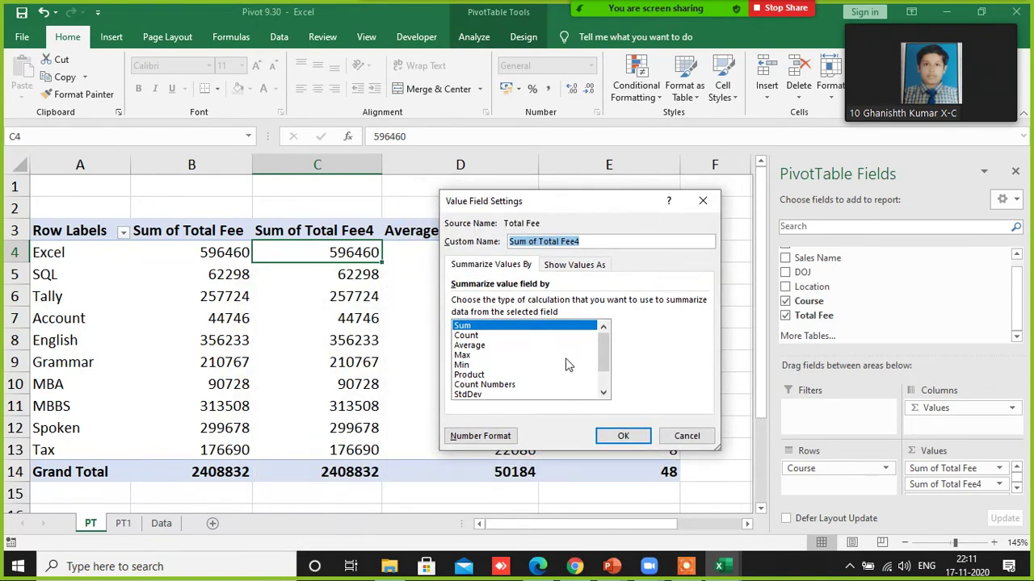
left_click(465, 356)
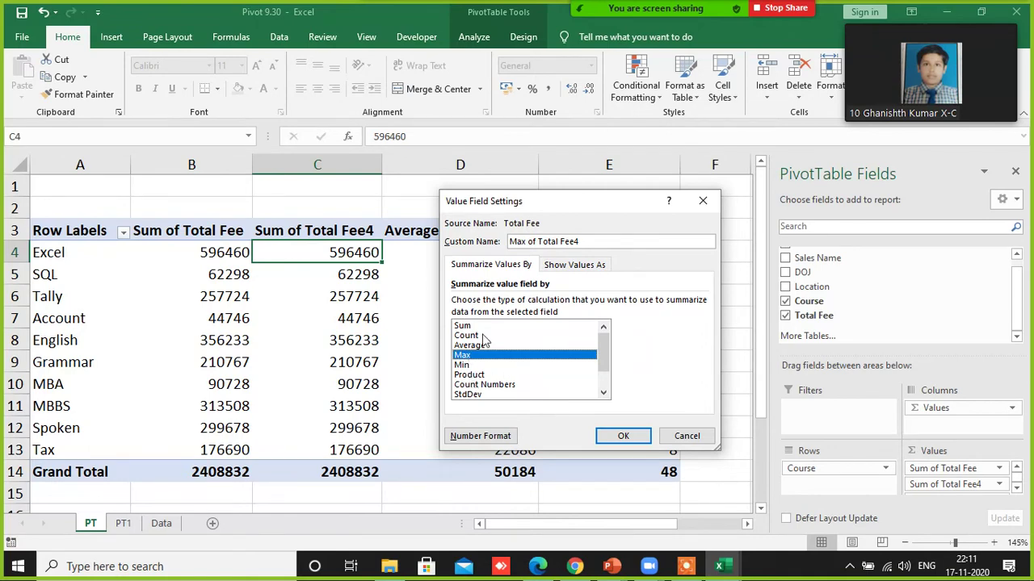
left_click(622, 436)
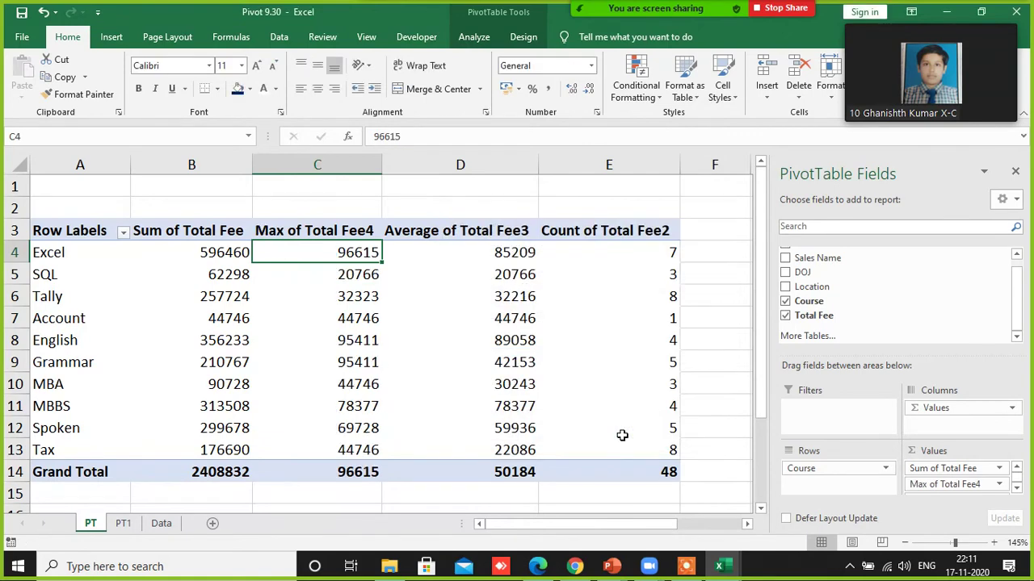
left_click(356, 336)
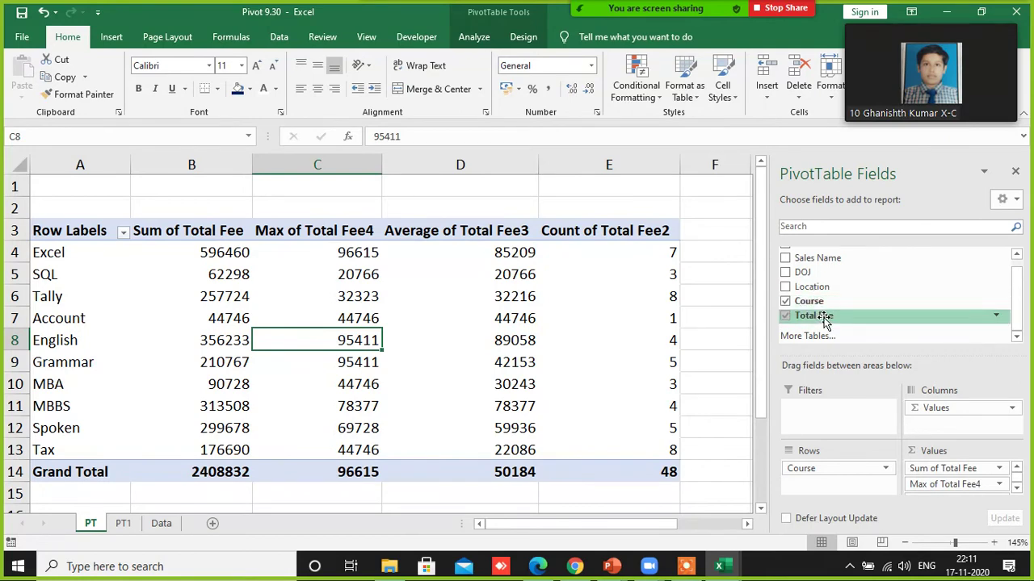
- Add Total Fee to the pivot table values once more, and summarize the Total Fee values in column C by Min
left_click_drag(819, 316, 930, 467)
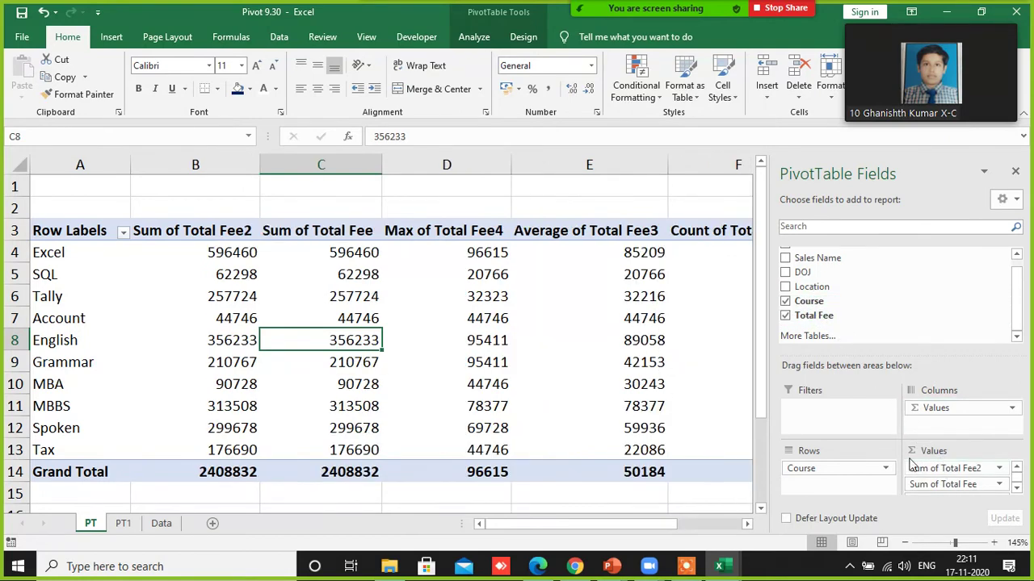
left_click(342, 273)
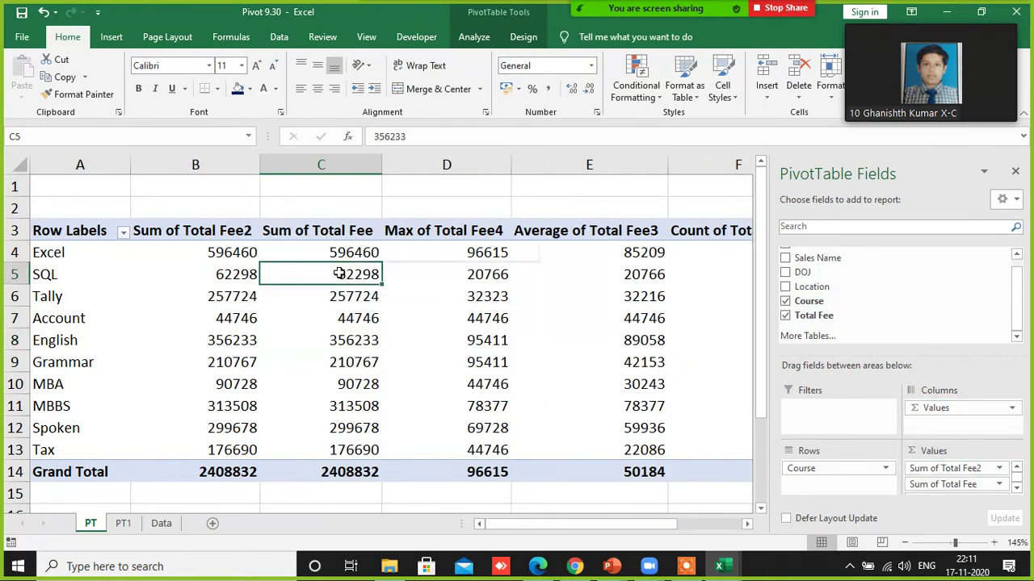
right_click(341, 274)
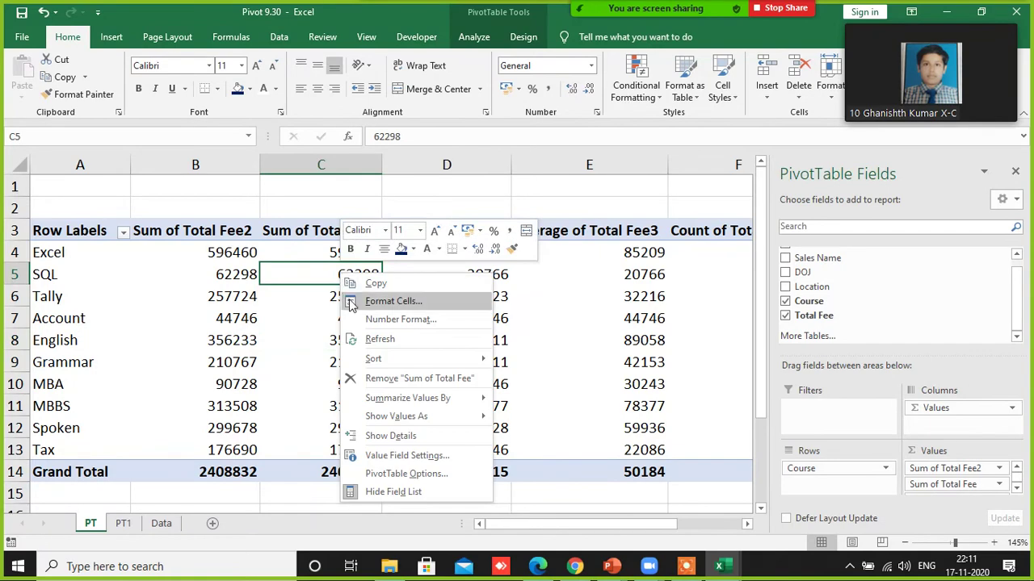
left_click(392, 456)
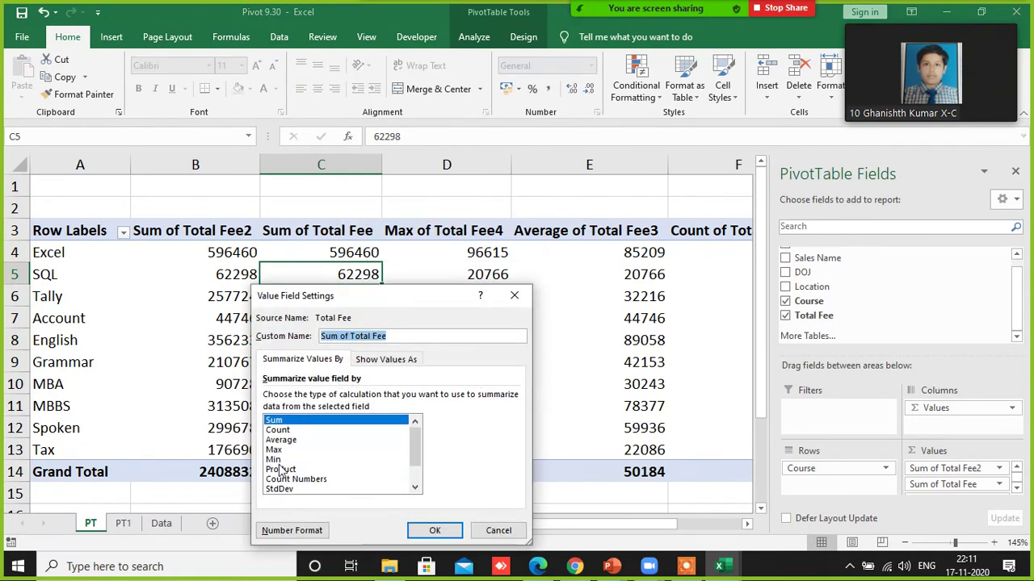
left_click(275, 459)
left_click(432, 531)
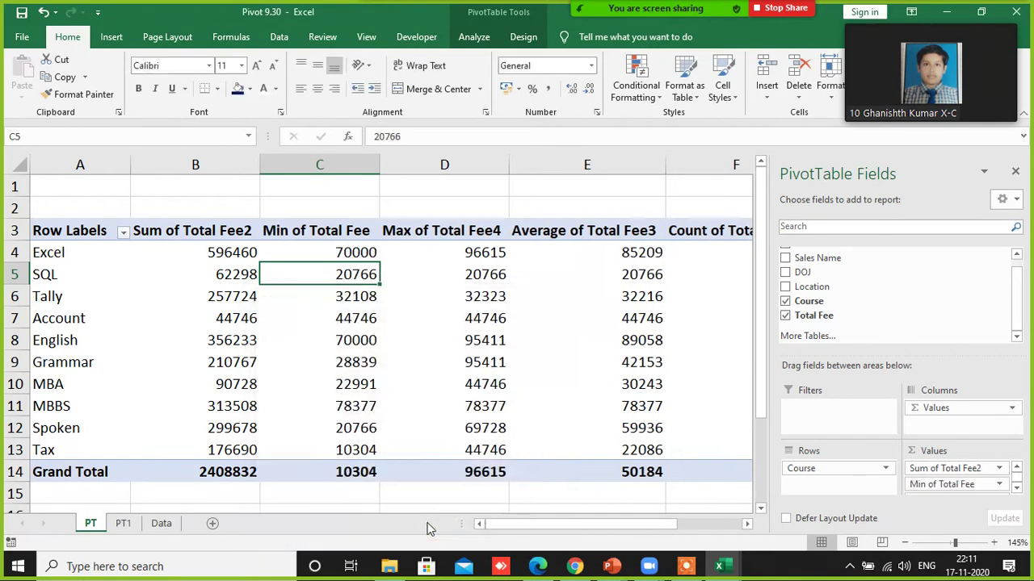
- Compare the minimum and maximum Total Fee for Excel, and the sum, minimum, maximum, average and count across the SQL row
left_click(466, 252)
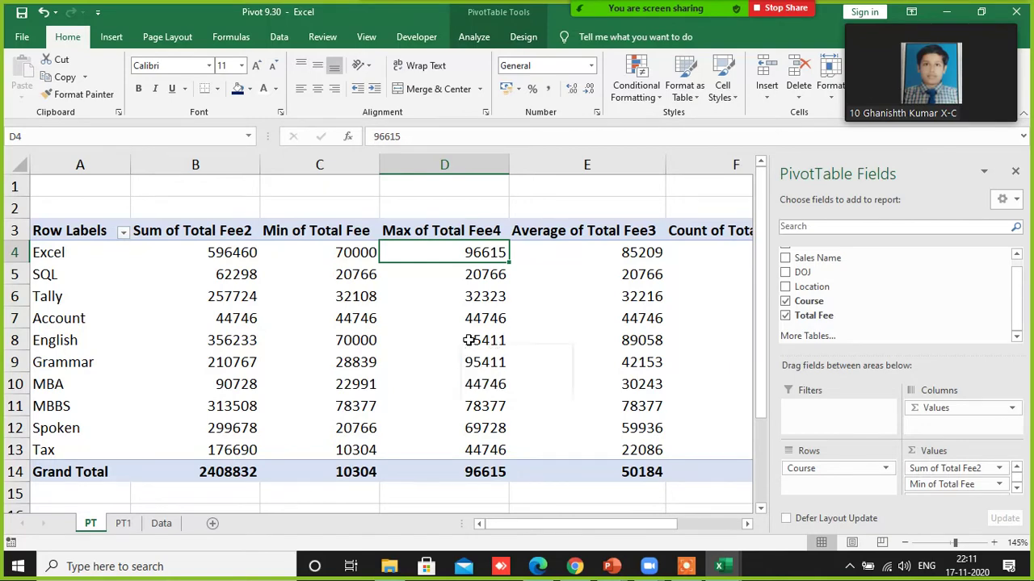
key("Left")
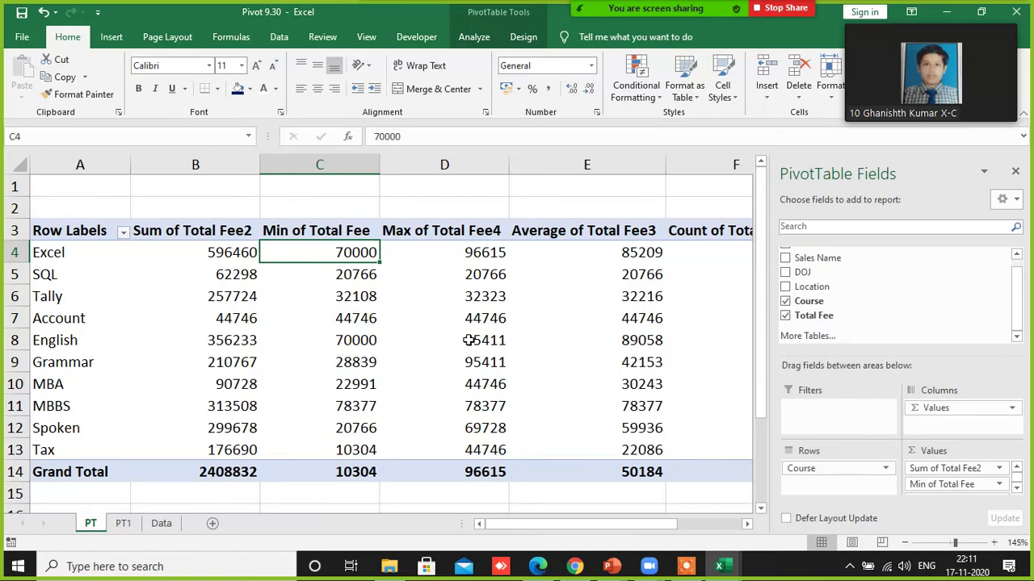
key("Down")
key("Right")
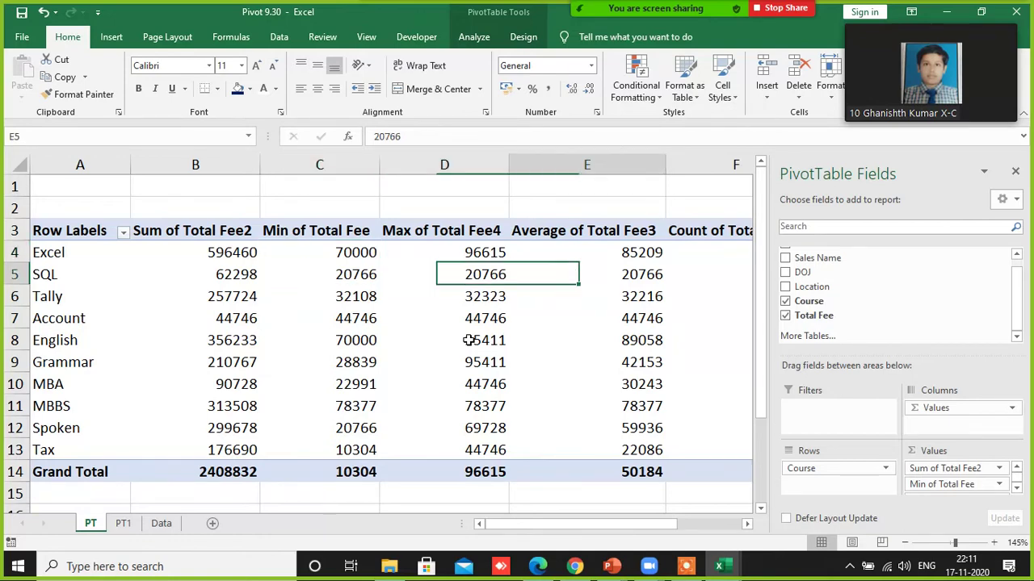
key("Right")
key("Right")
key("Right")
key("Left")
key("Left")
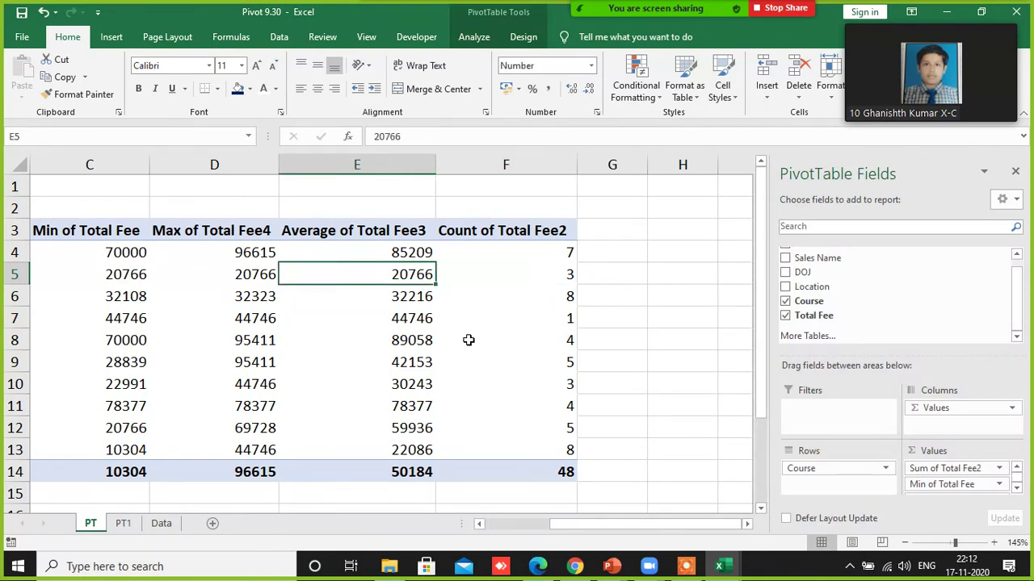
key("Left")
key("Left")
key("Left")
key("Left")
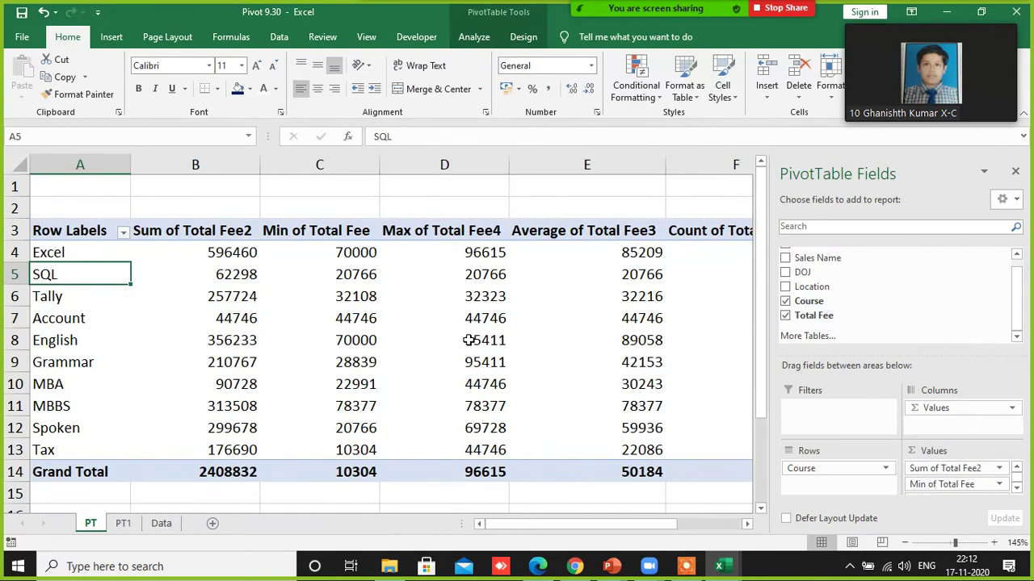
key("Right")
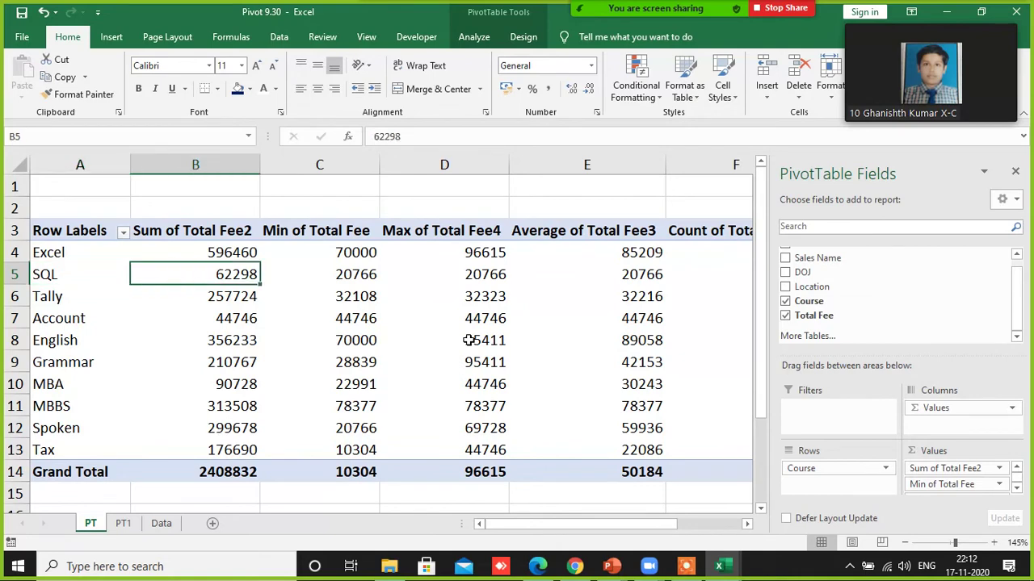
key("Right")
key("Right")
key("Right")
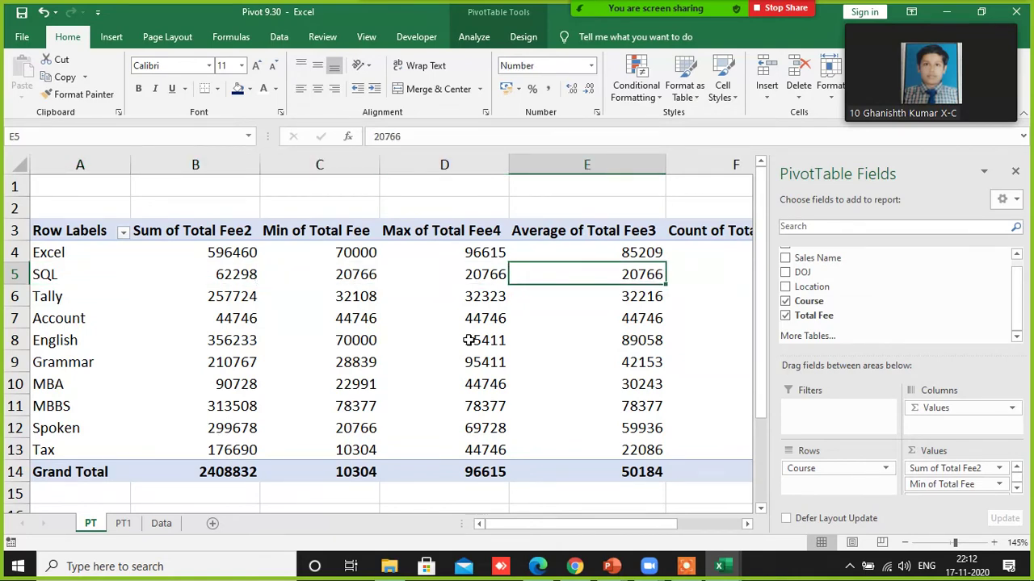
- Add filter controls to the header row A1:F1 of the data table on the Data sheet
left_click(161, 525)
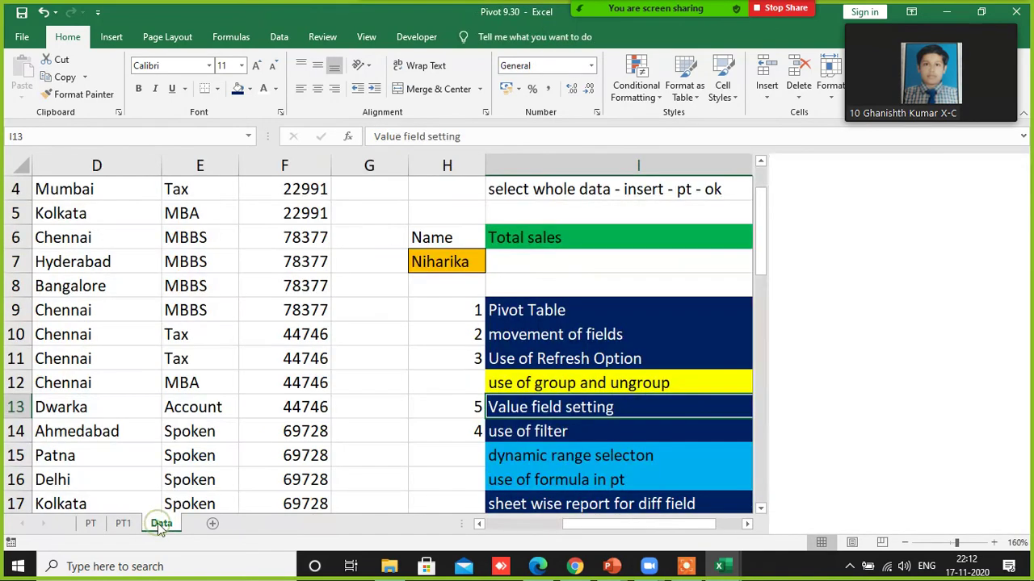
scroll(174, 433, "up", 1)
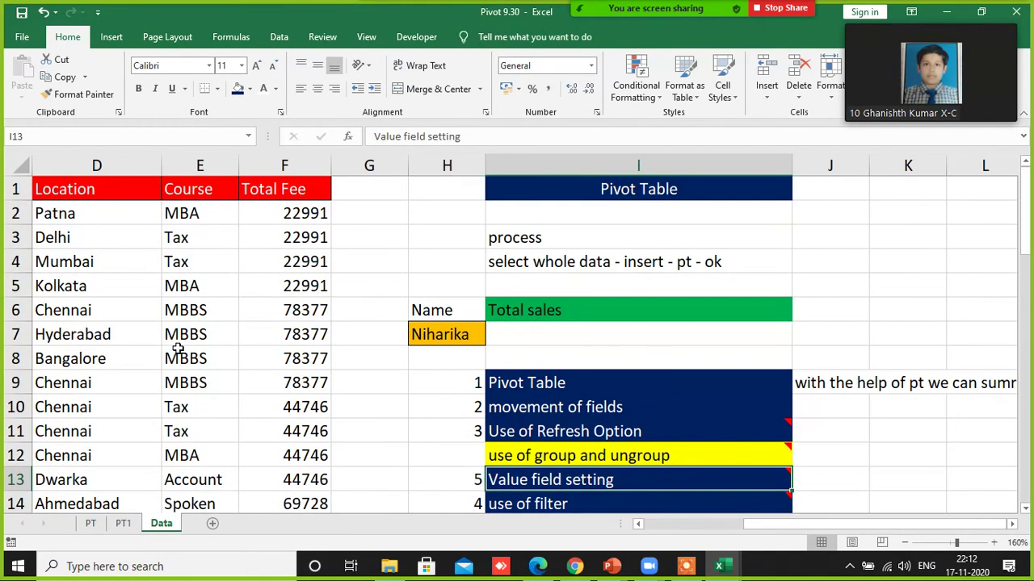
left_click(318, 183)
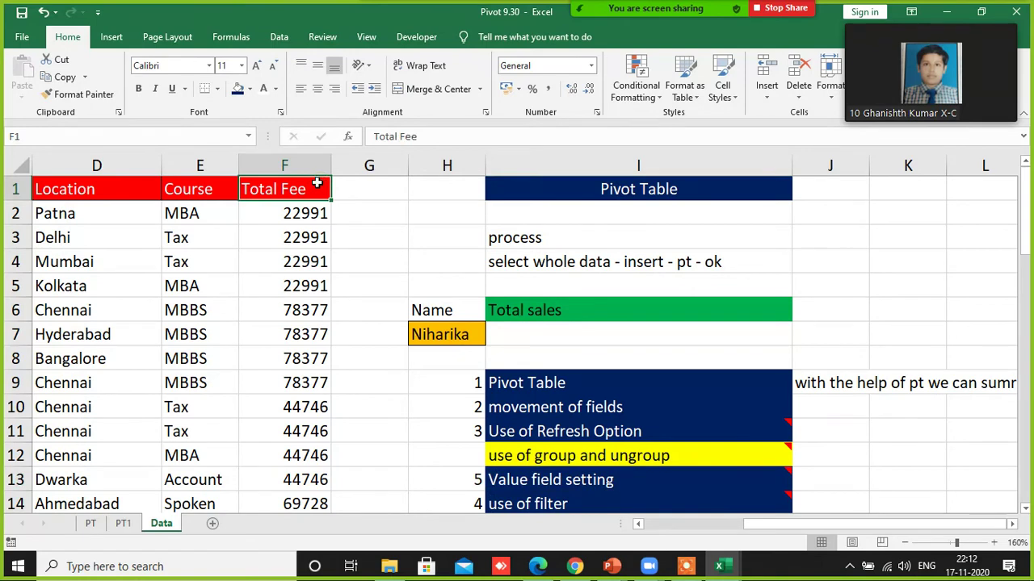
key("ctrl+shift+Left")
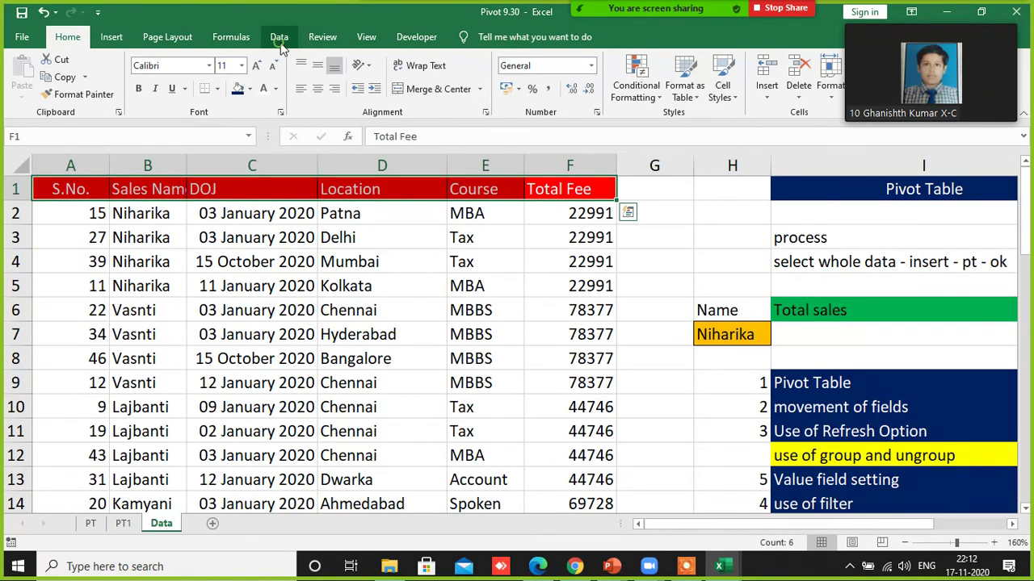
left_click(279, 37)
left_click(481, 77)
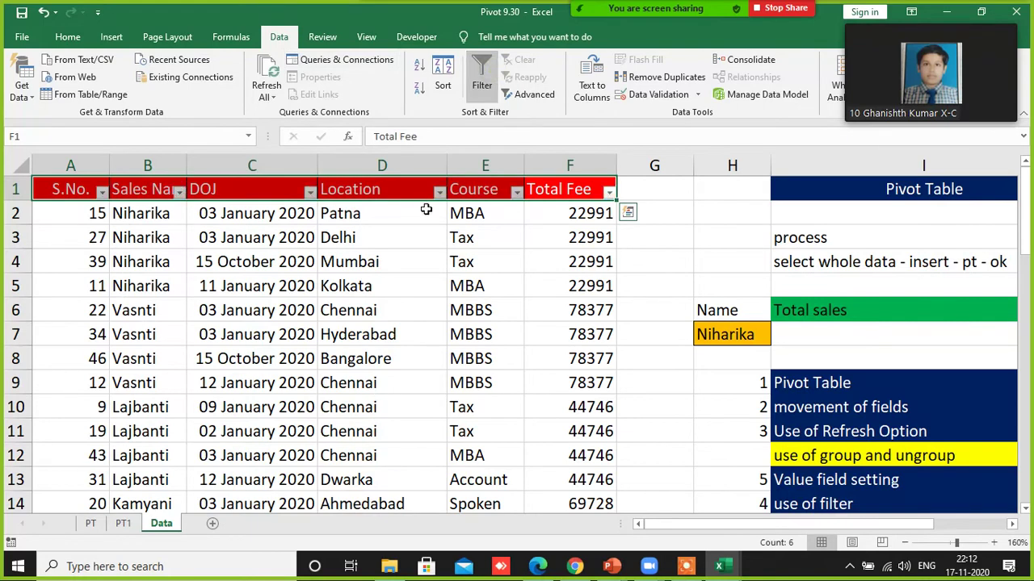
- Filter the Course column to show only the SQL rows
left_click(516, 192)
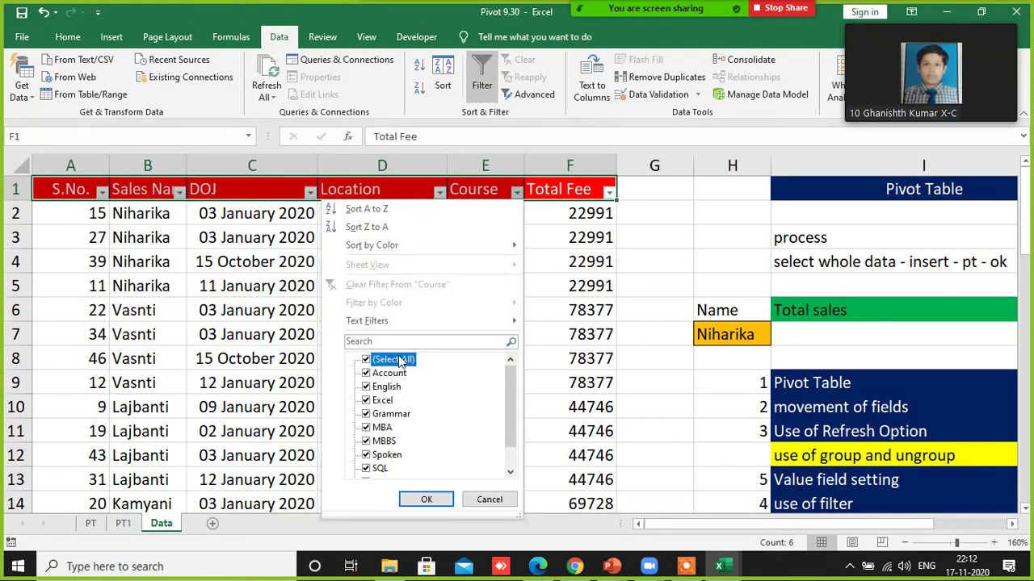
left_click(393, 360)
left_click(376, 468)
left_click(426, 499)
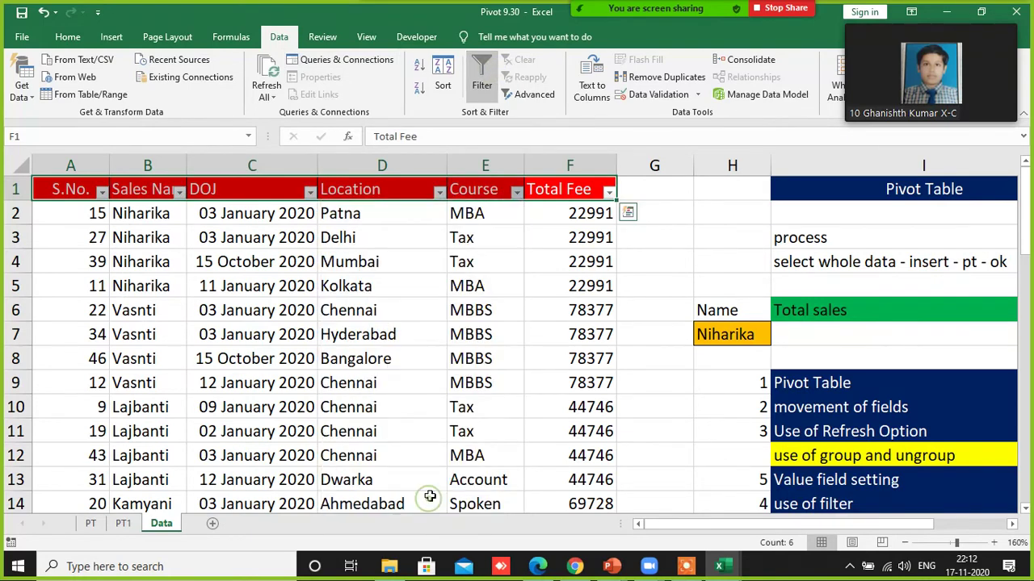
left_click(437, 367)
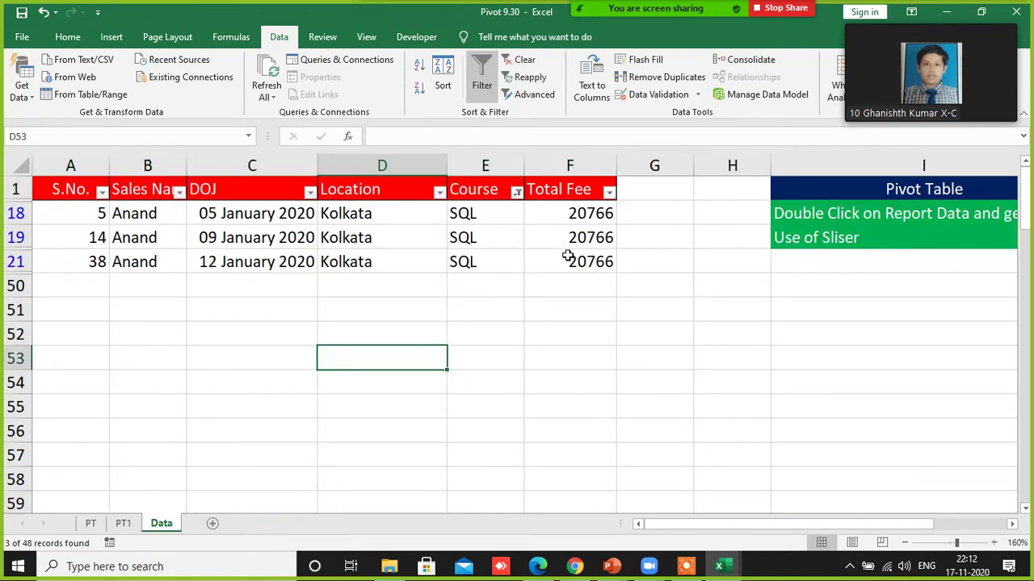
- Set the SQL rows' Total Fee to 15000 in F18 and 35000 in F21, and clear the Course filter
left_click(568, 215)
type("15000")
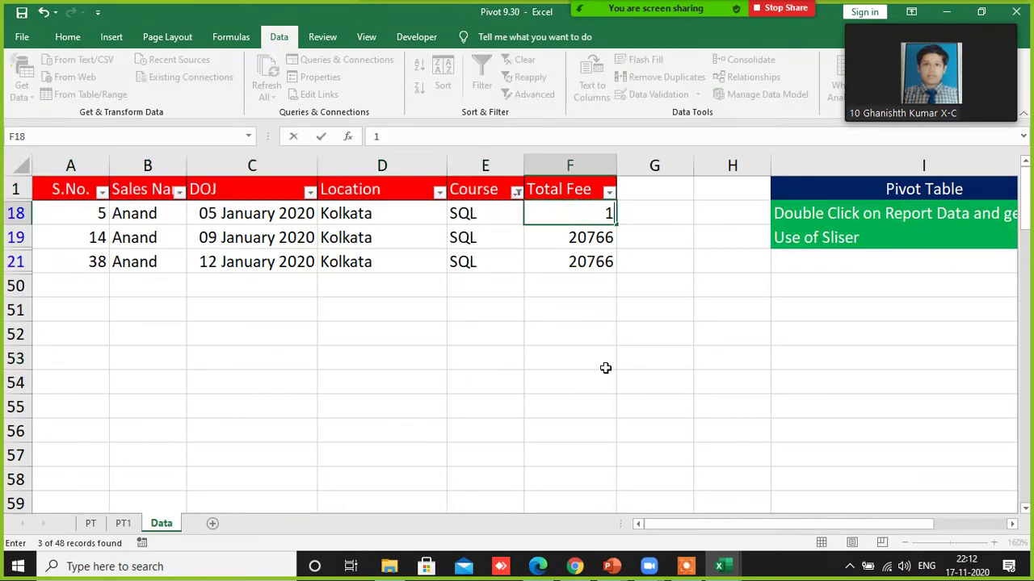
left_click(602, 370)
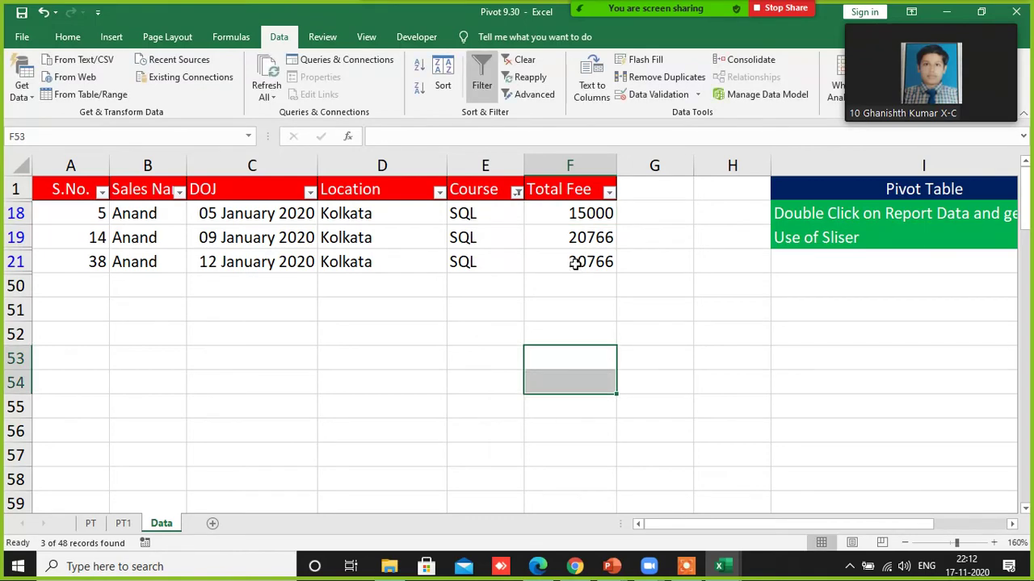
left_click(577, 261)
type("35000")
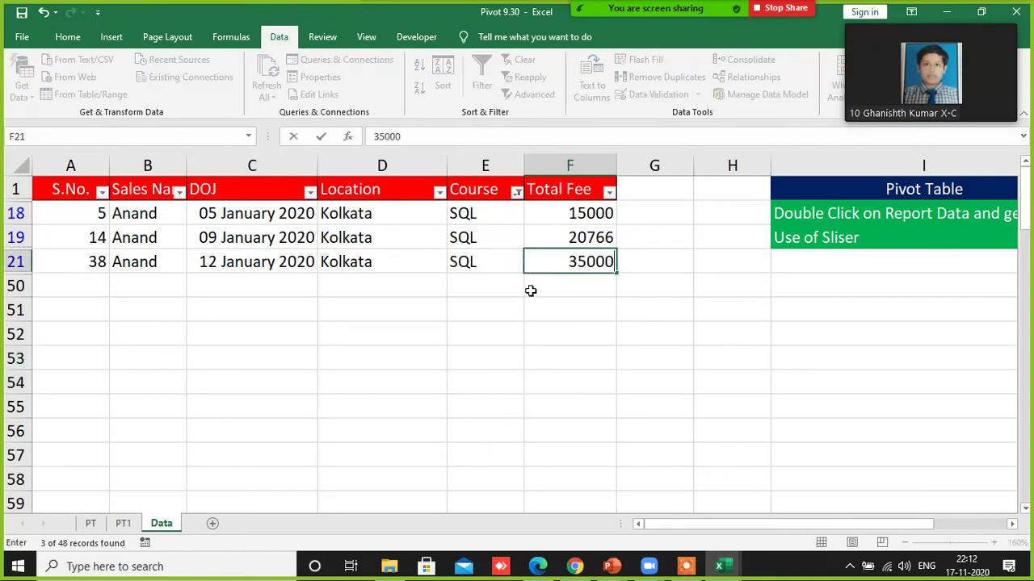
left_click(520, 408)
left_click(519, 62)
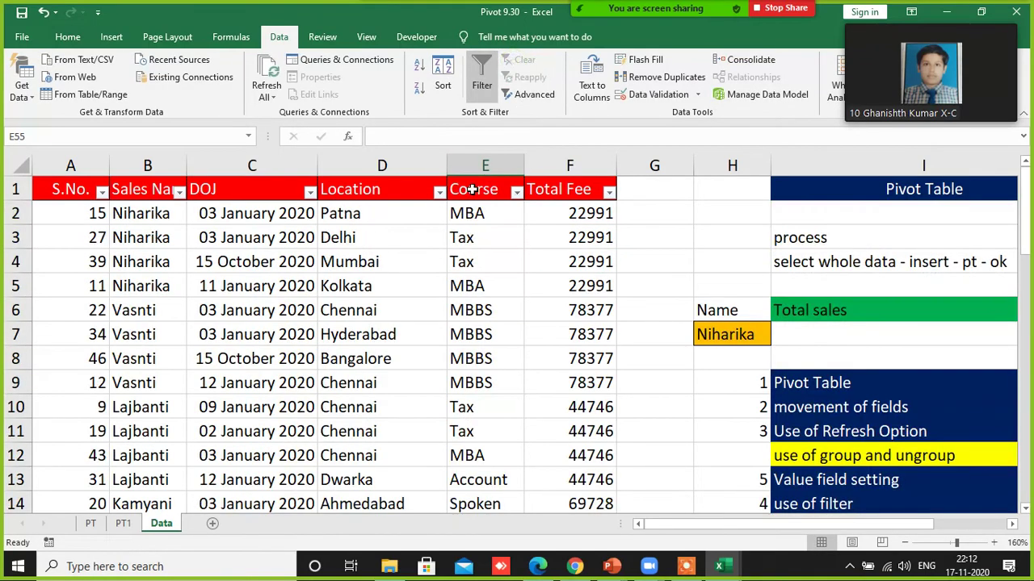
left_click(484, 189)
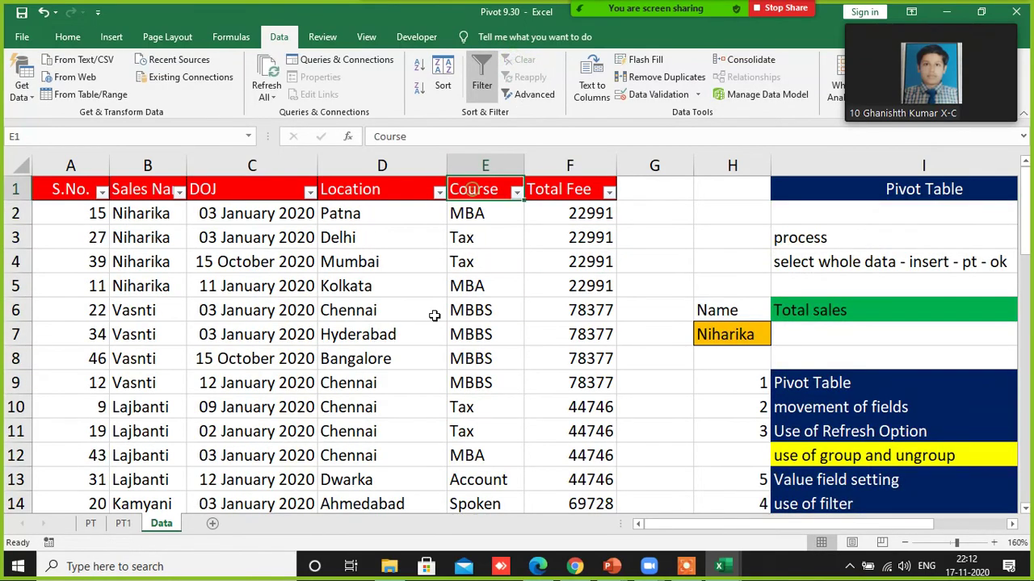
- Refresh the pivot table on the PT sheet to take in the edited SQL fees
left_click(92, 524)
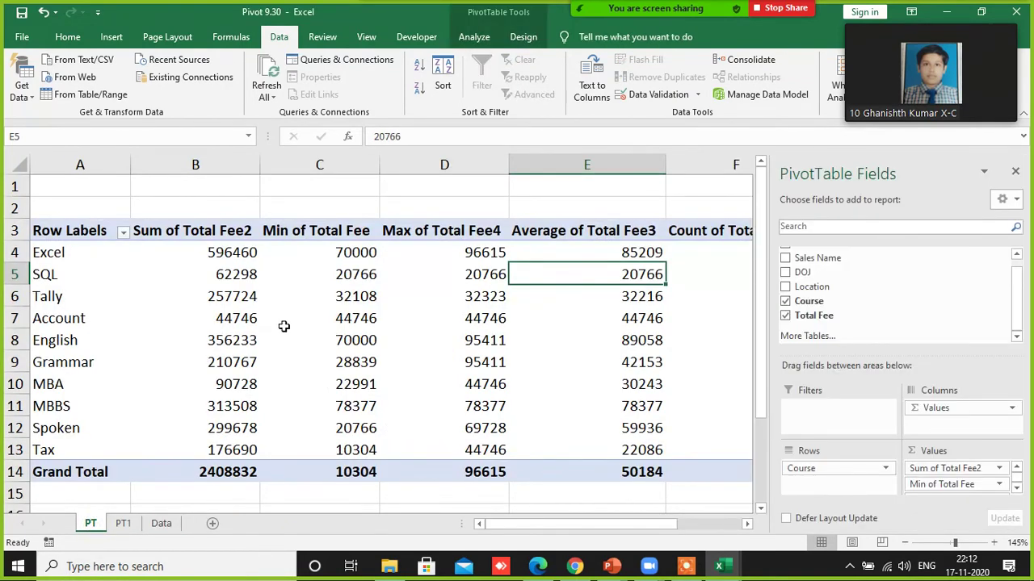
left_click(287, 275)
right_click(292, 282)
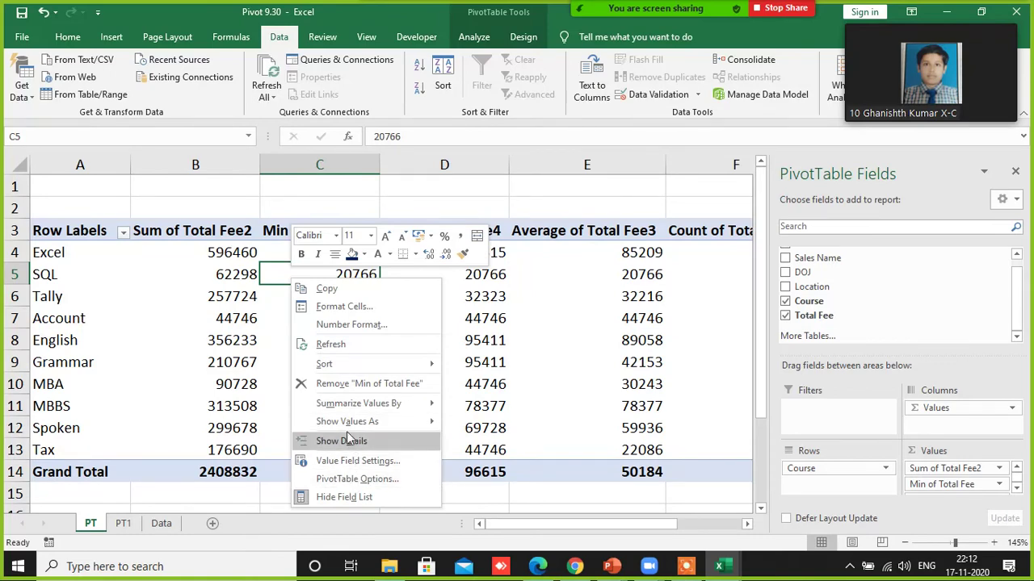
left_click(339, 349)
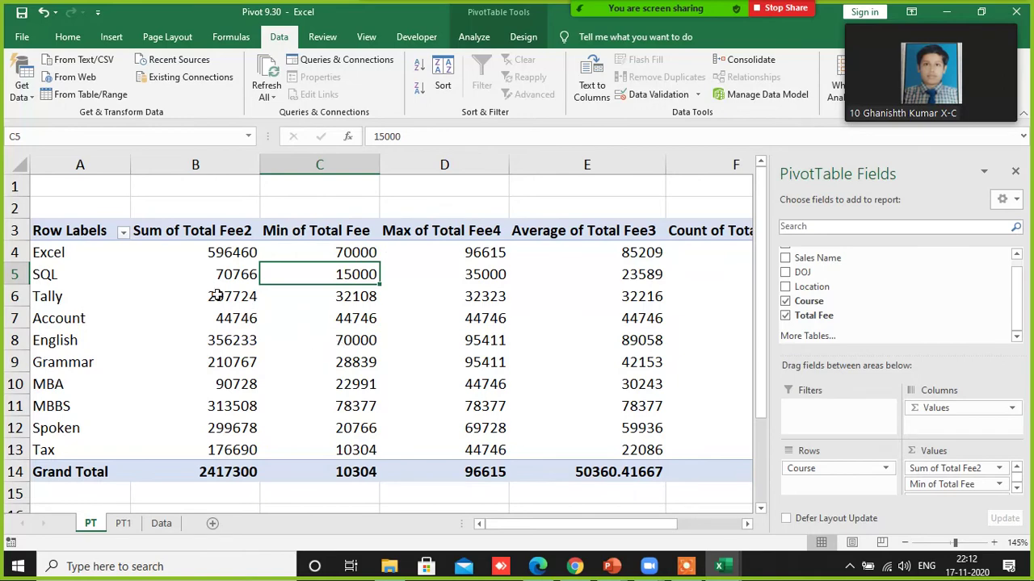
- Compare the refreshed sum, minimum, maximum, average and count of Total Fee across the SQL row
left_click(167, 273)
key("Left")
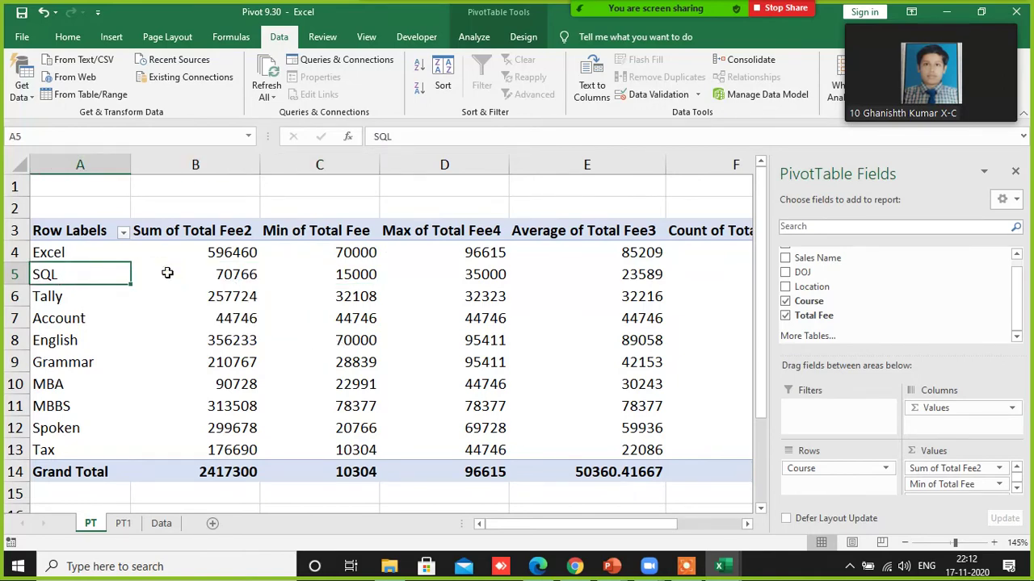
key("Right")
key("Right")
key("Right")
key("Left")
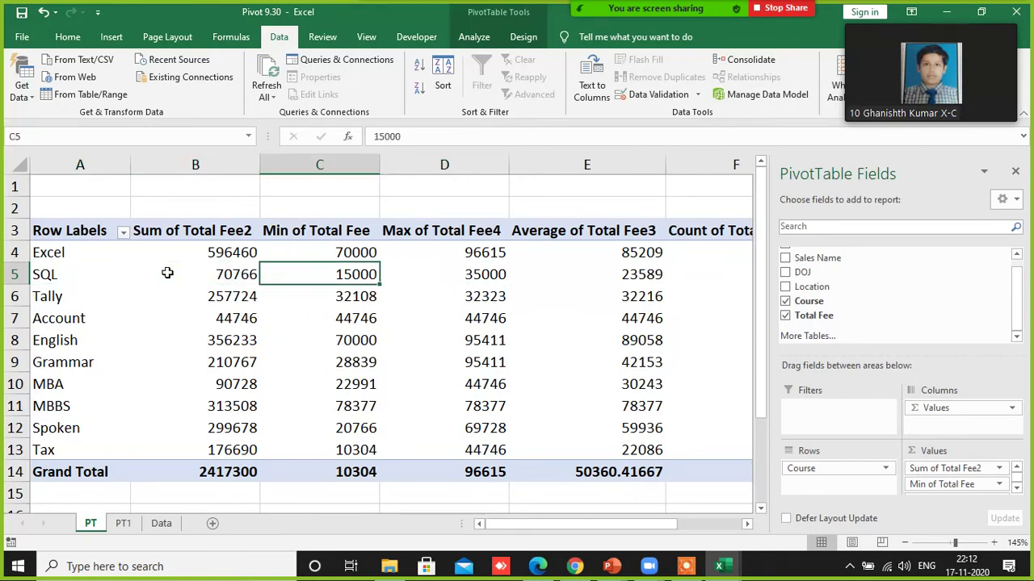
key("Right")
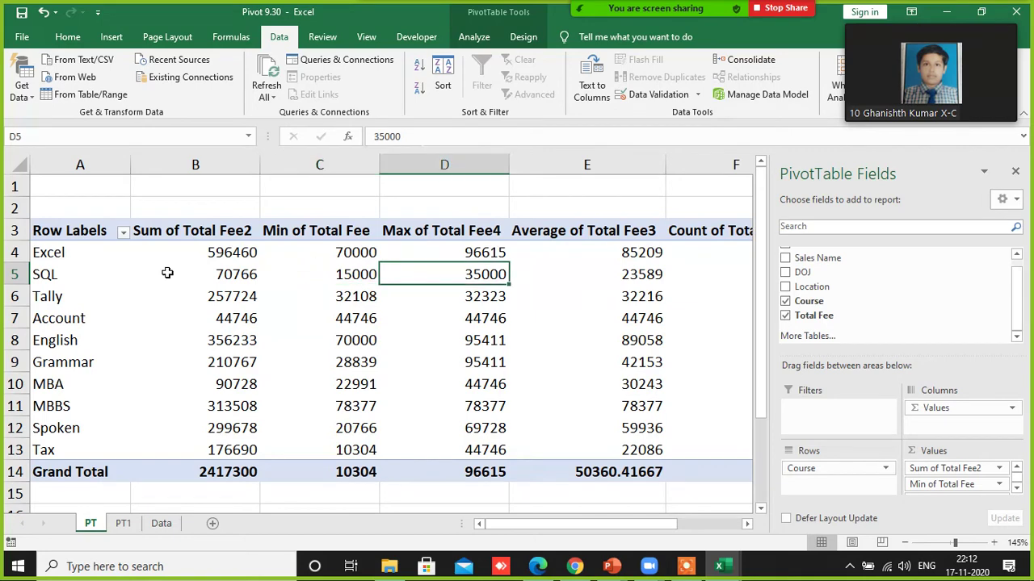
key("Right")
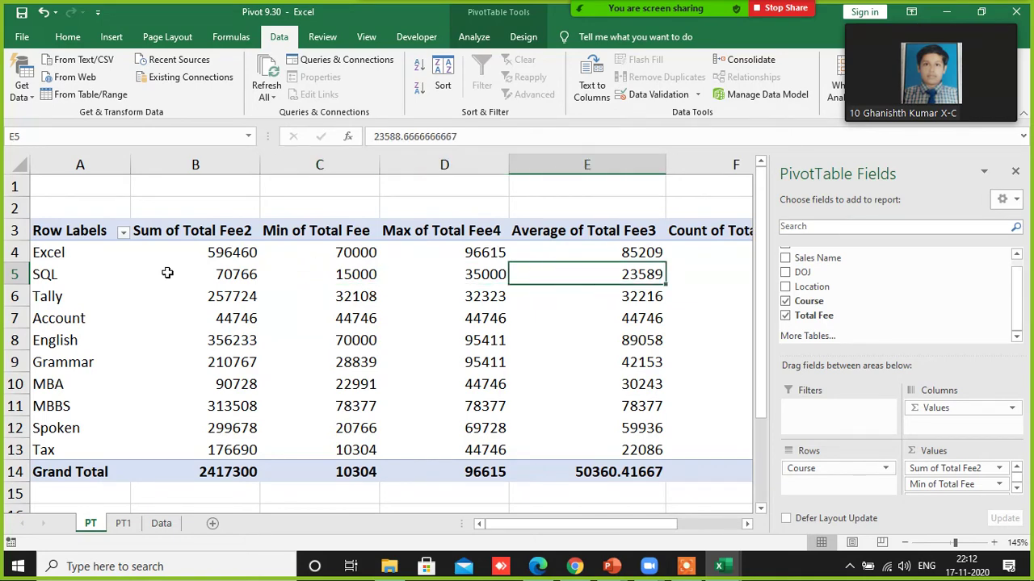
key("Right")
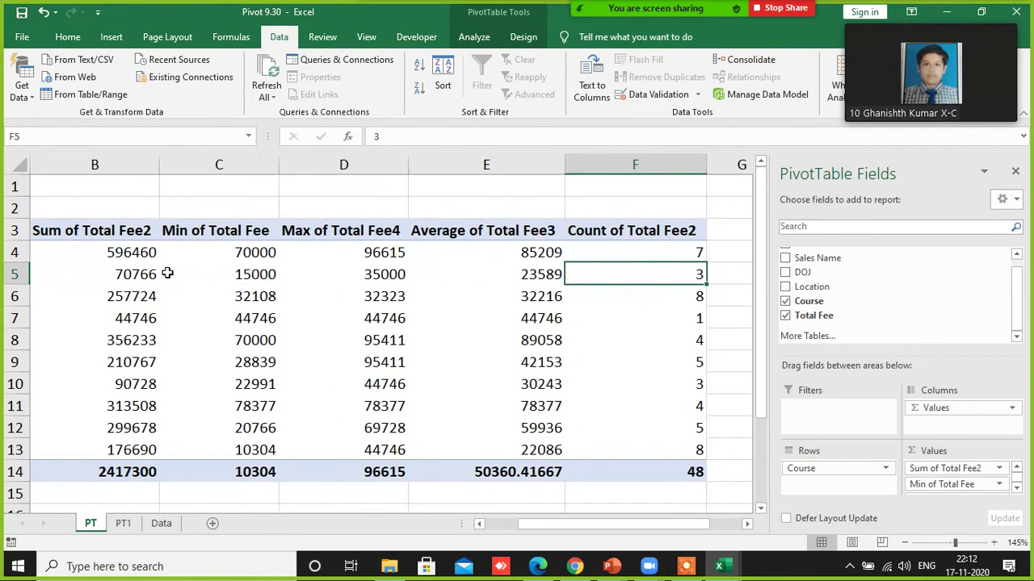
key("Left")
key("Left")
key("Left")
key("Left")
key("Left")
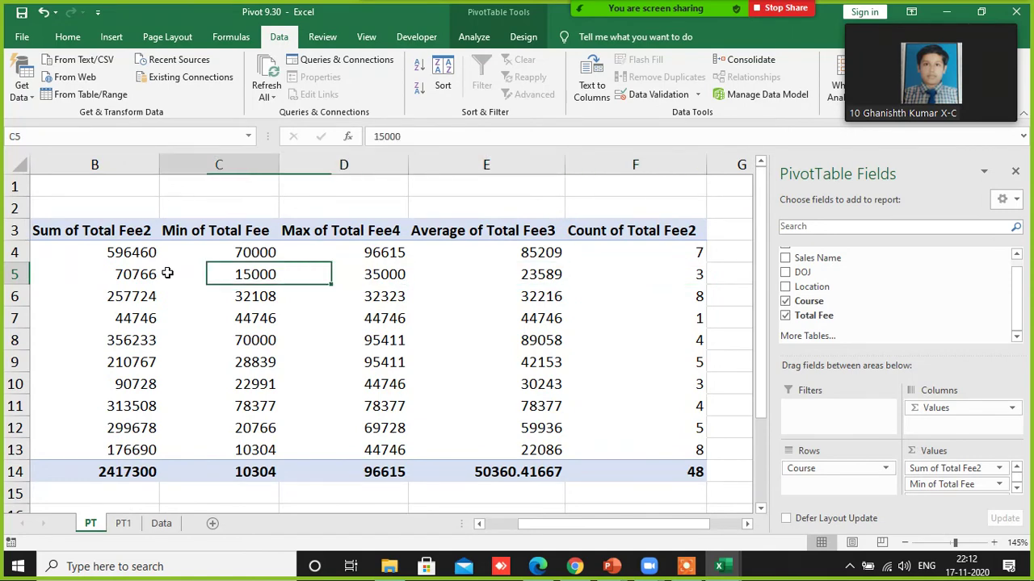
key("Right")
key("Right")
key("Left")
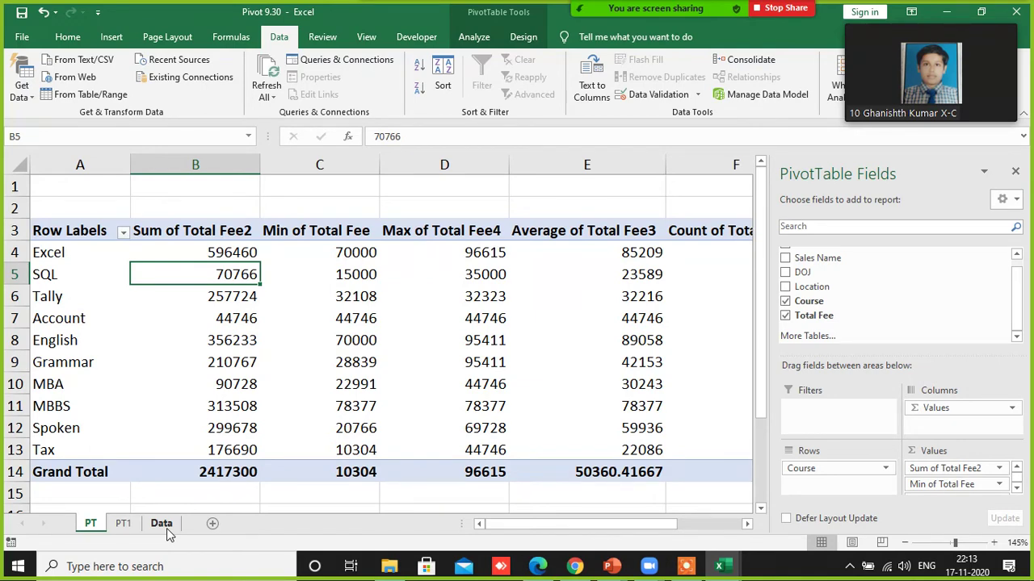
- Look over the PT1 and PT sheets, and review the pivot table topic list around Value field setting on the Data sheet
left_click(123, 525)
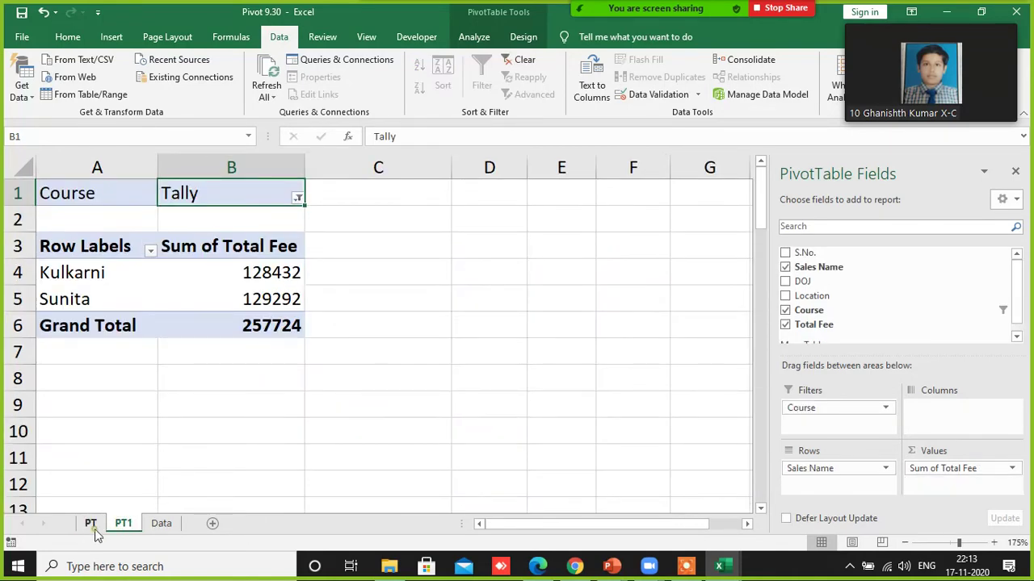
left_click(89, 523)
left_click(247, 362)
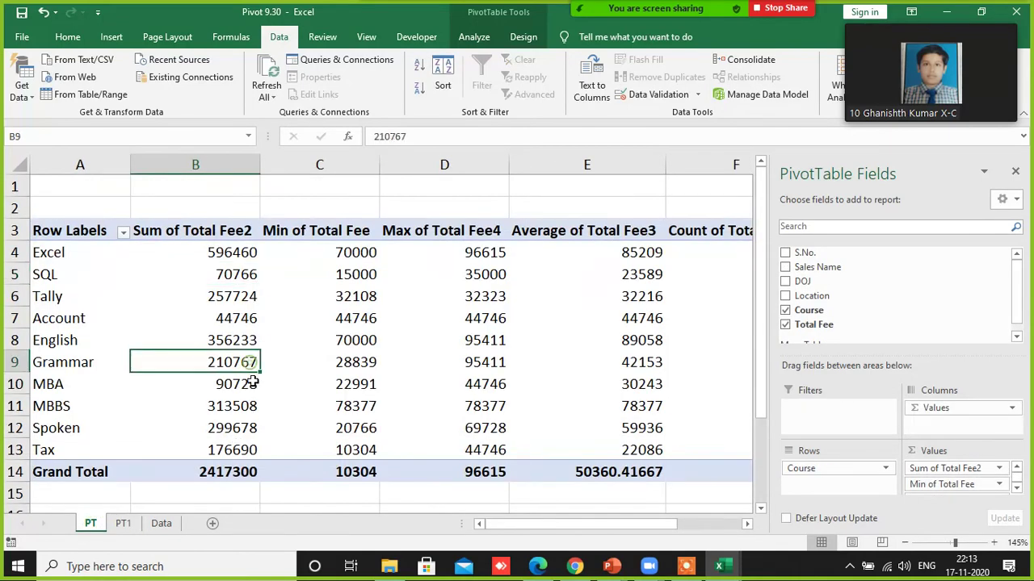
left_click(160, 525)
left_click(435, 323)
scroll(727, 339, "down", 1)
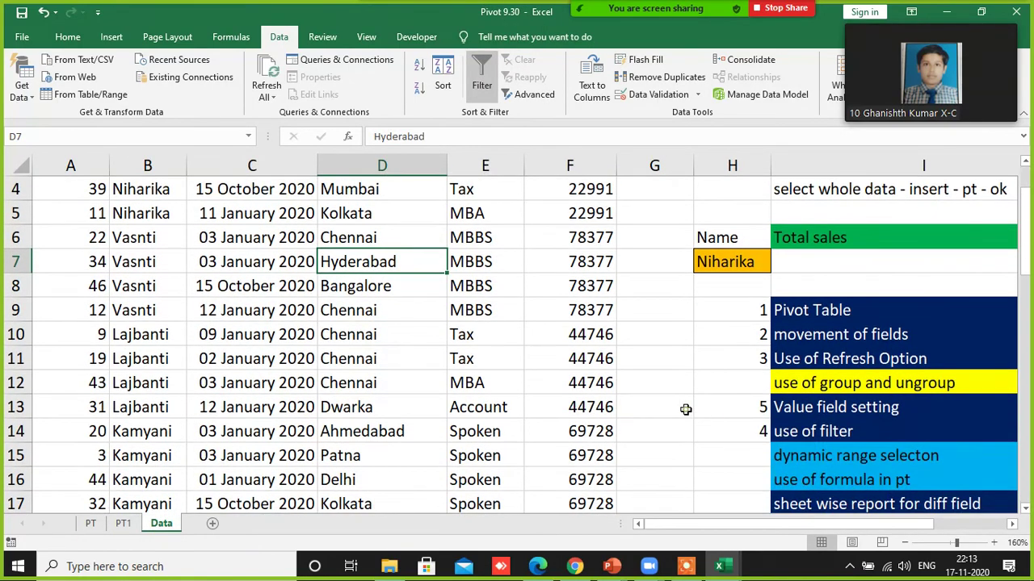
left_click(685, 408)
key("Right")
key("Right")
key("Right")
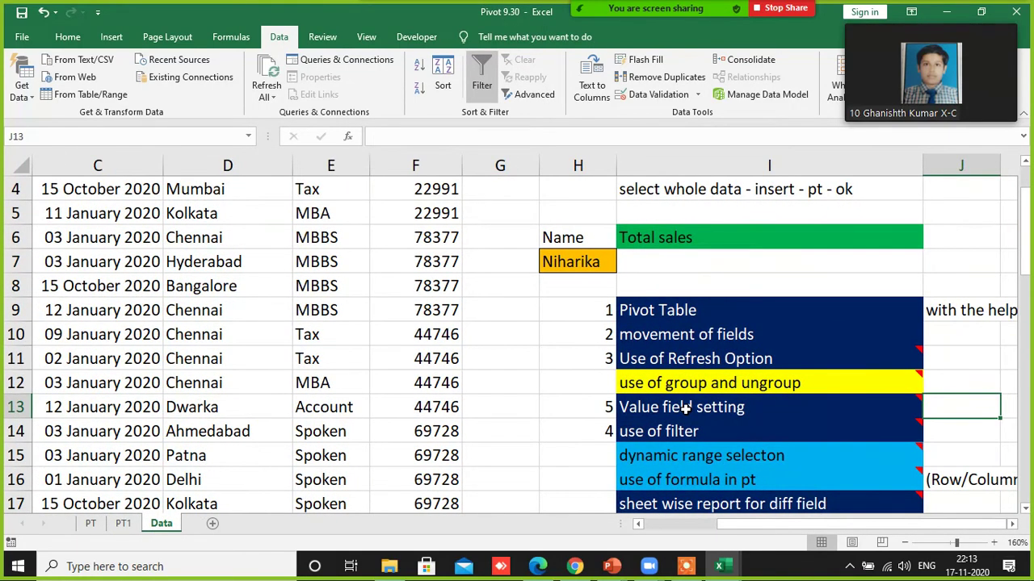
scroll(685, 410, "down", 1)
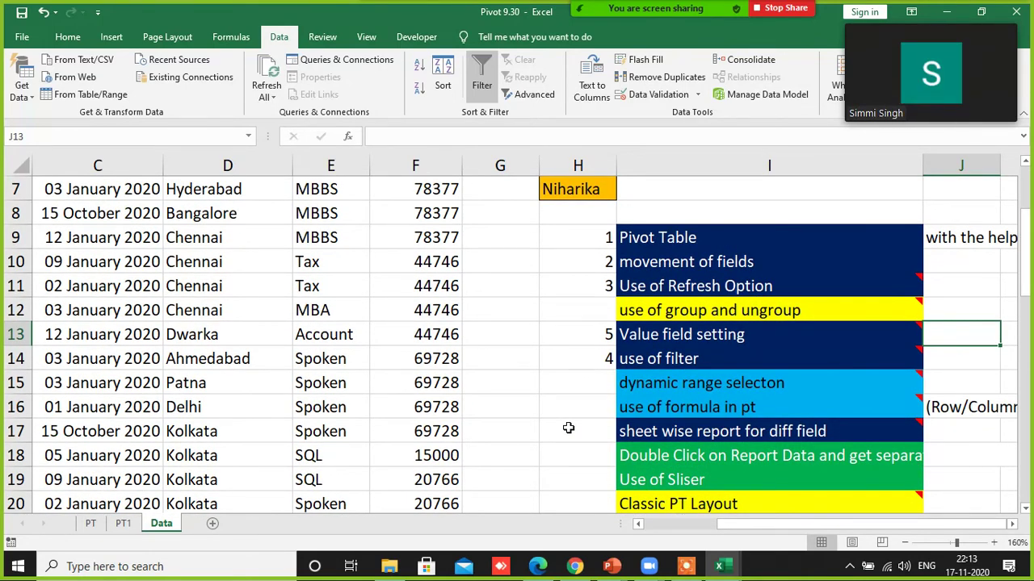
- Copy the blue cell format of the dynamic range topic in I15 onto the topics in I16:I20 with Format Painter
left_click(685, 394)
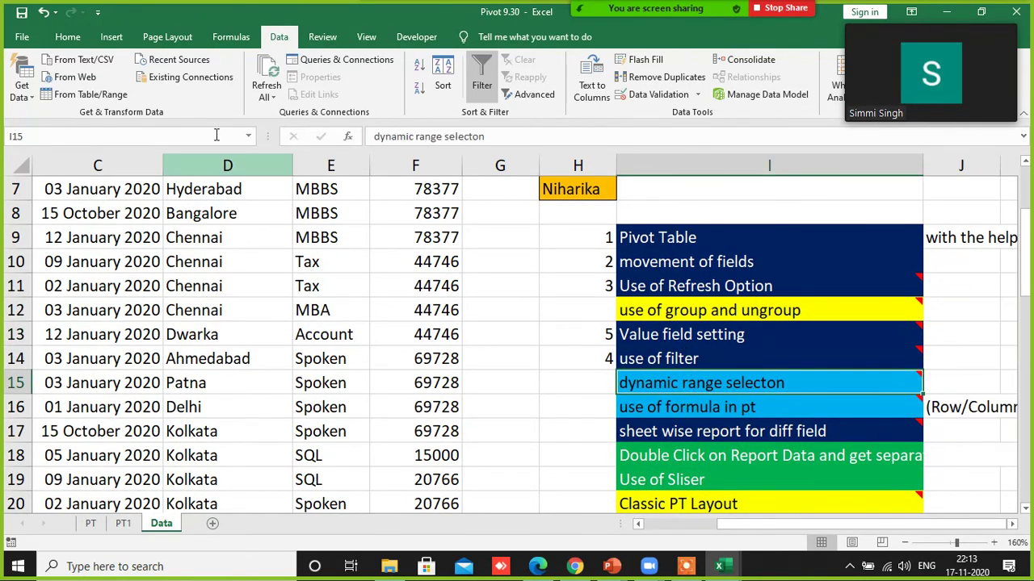
left_click(68, 36)
left_click(81, 94)
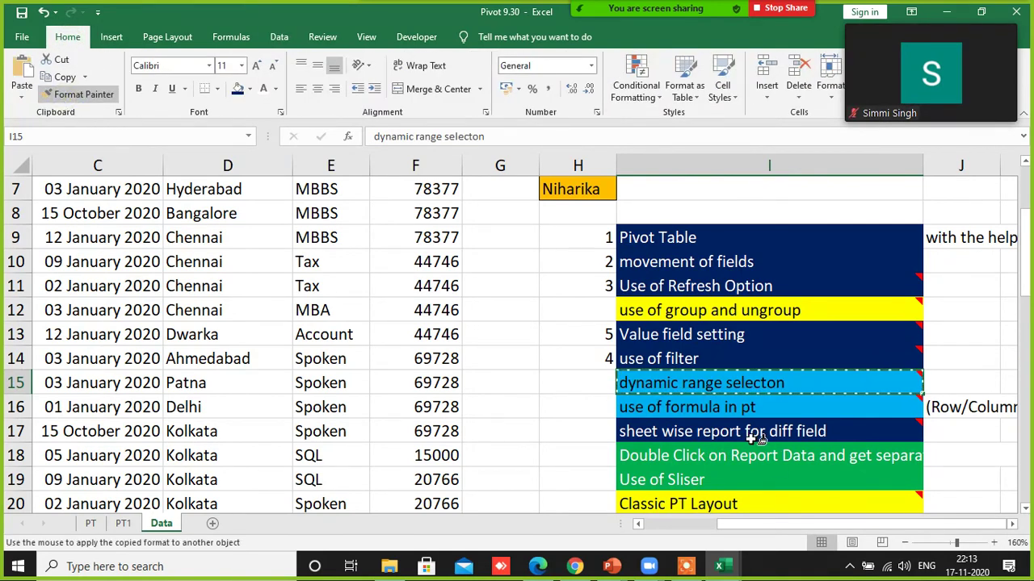
mouse_move(743, 409)
left_mouse_down()
mouse_move(744, 522)
mouse_move(734, 409)
left_mouse_up()
left_click(593, 420)
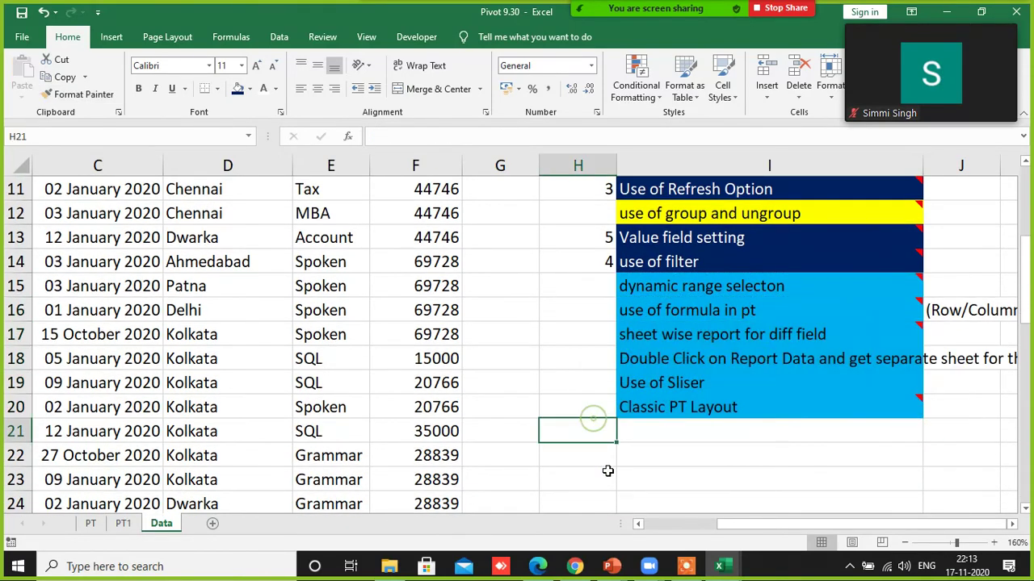
scroll(607, 470, "up", 2)
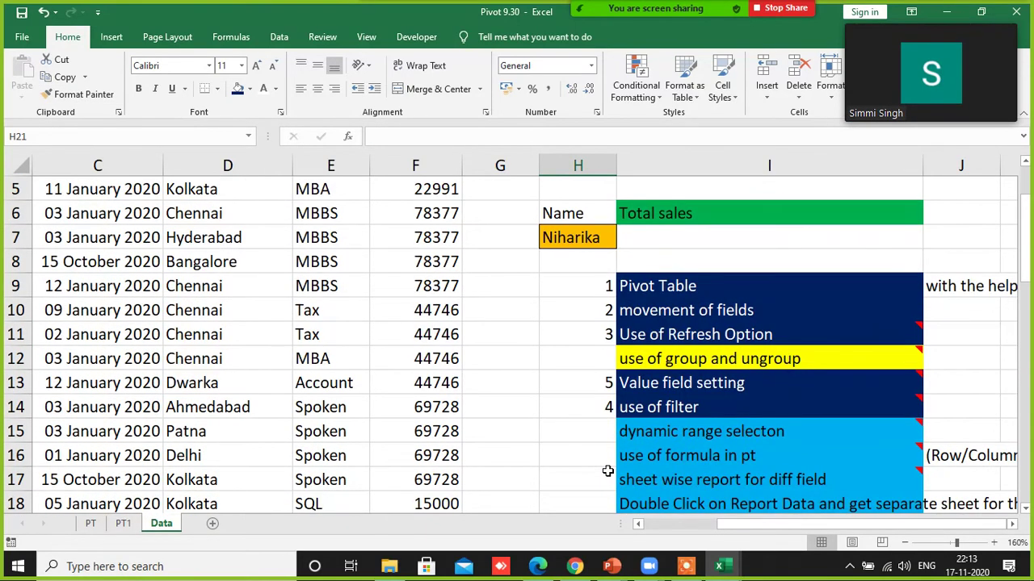
mouse_move(898, 23)
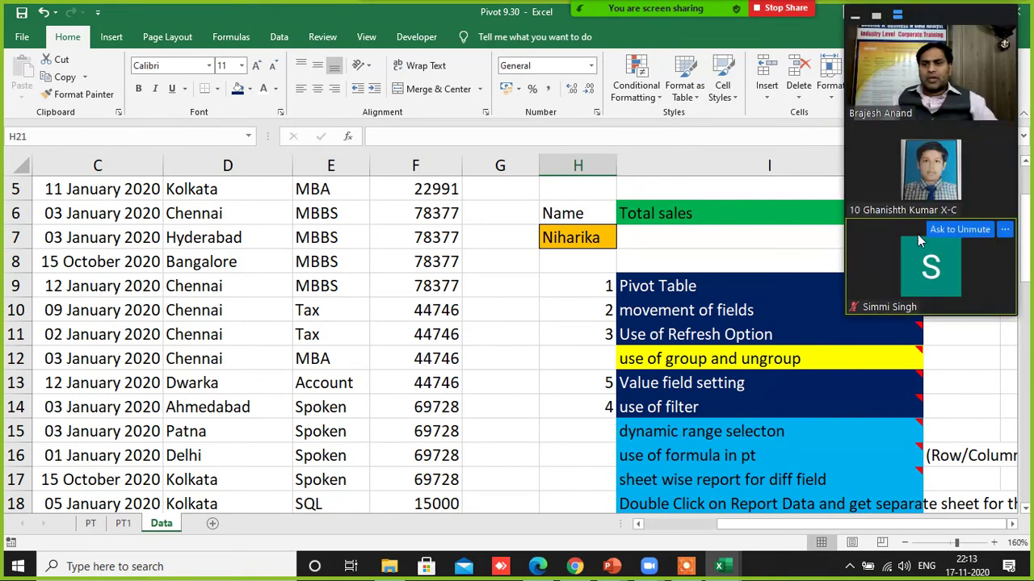
left_click(716, 402)
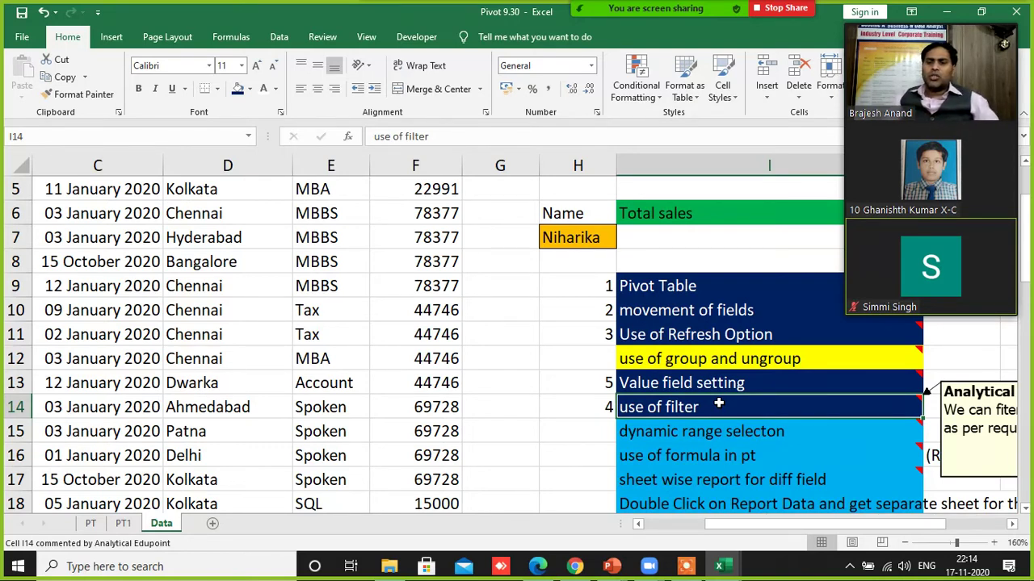
left_click(565, 405)
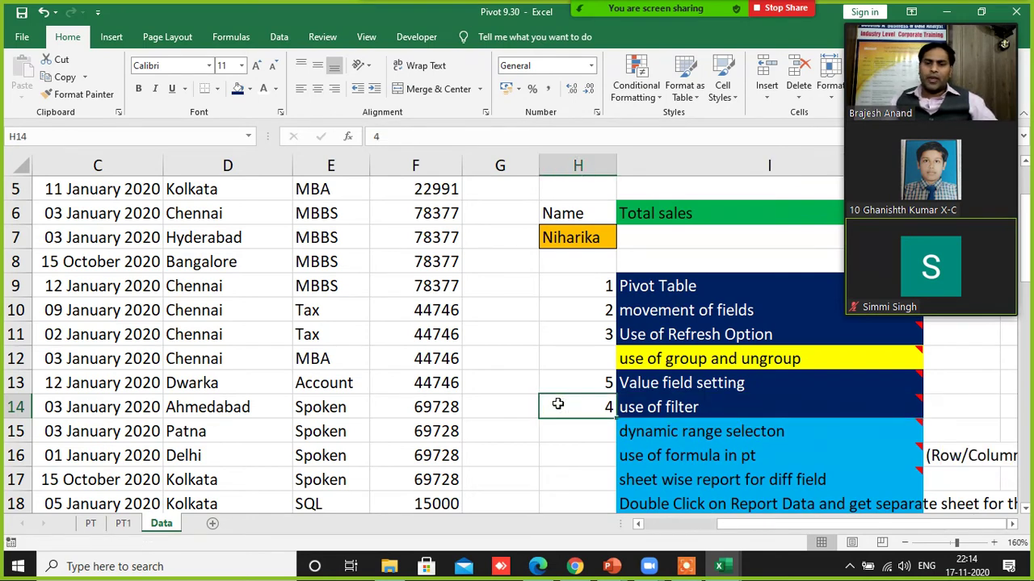
- Mark the Double Click on Report Data topic in I18 with dark blue fill and white font, and number it 6 in H18
scroll(565, 402, "down", 1)
left_click(686, 432)
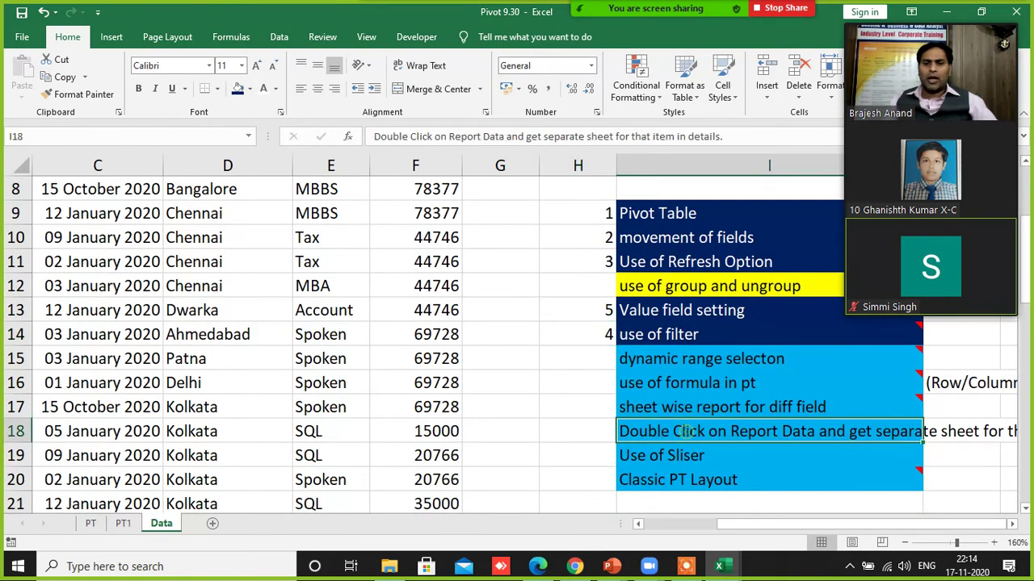
left_click(237, 89)
left_click(263, 90)
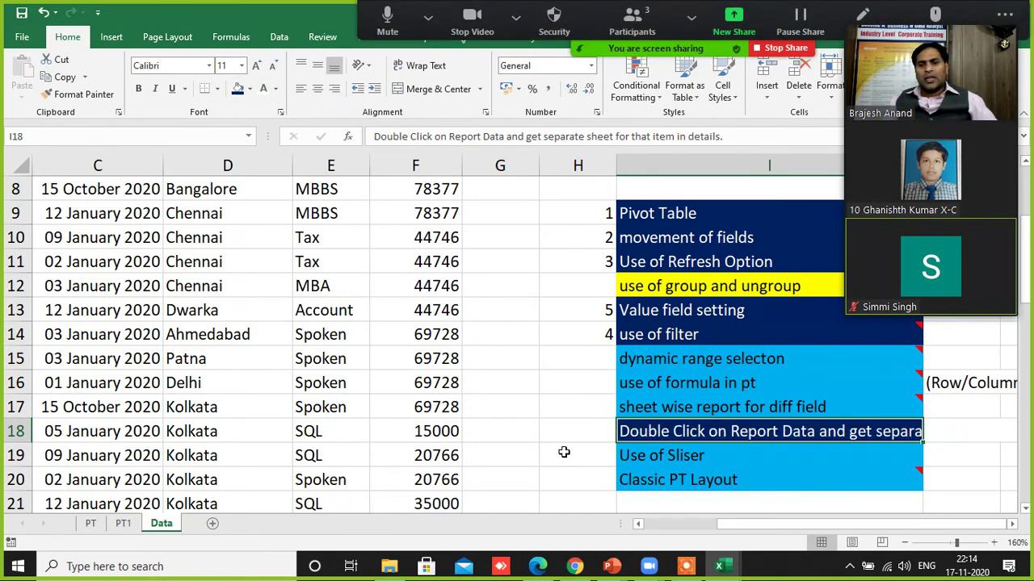
left_click(594, 434)
type("6")
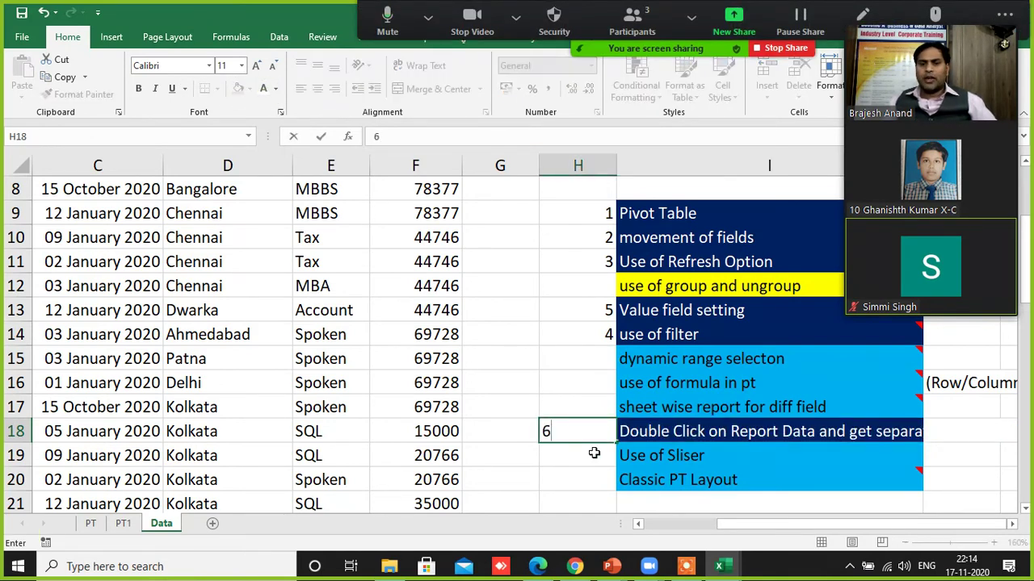
key("Return")
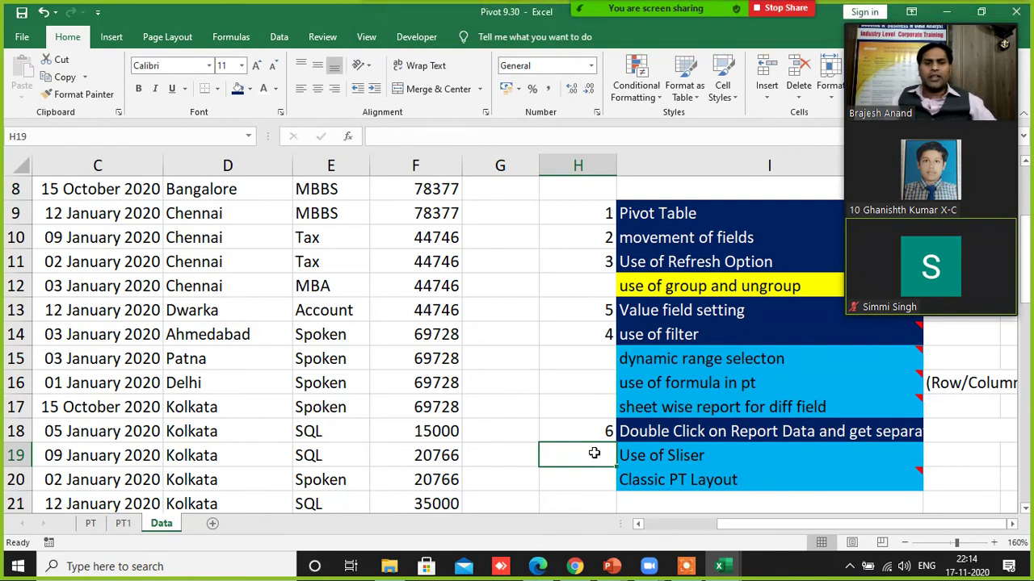
left_click(666, 427)
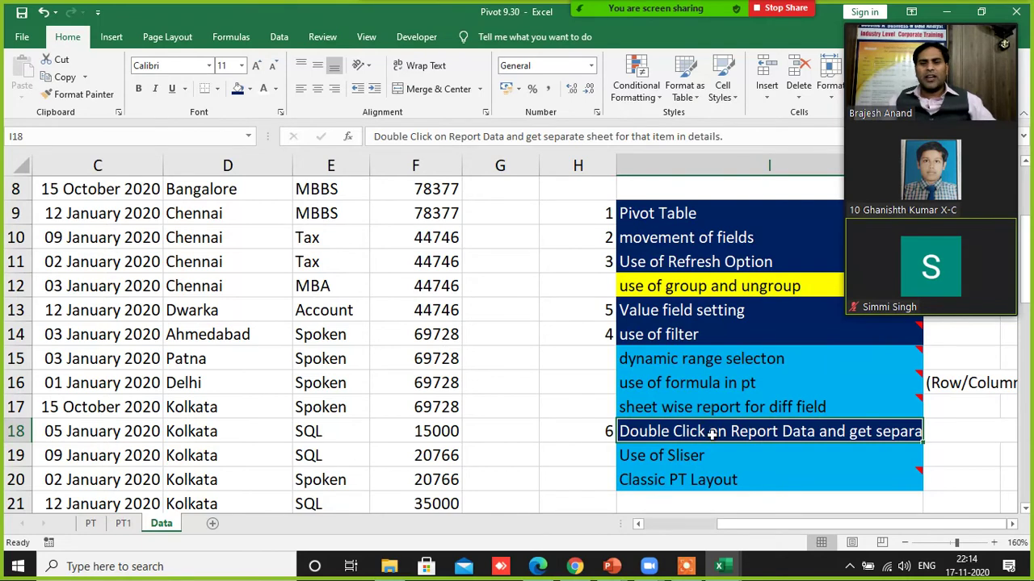
left_click(572, 422)
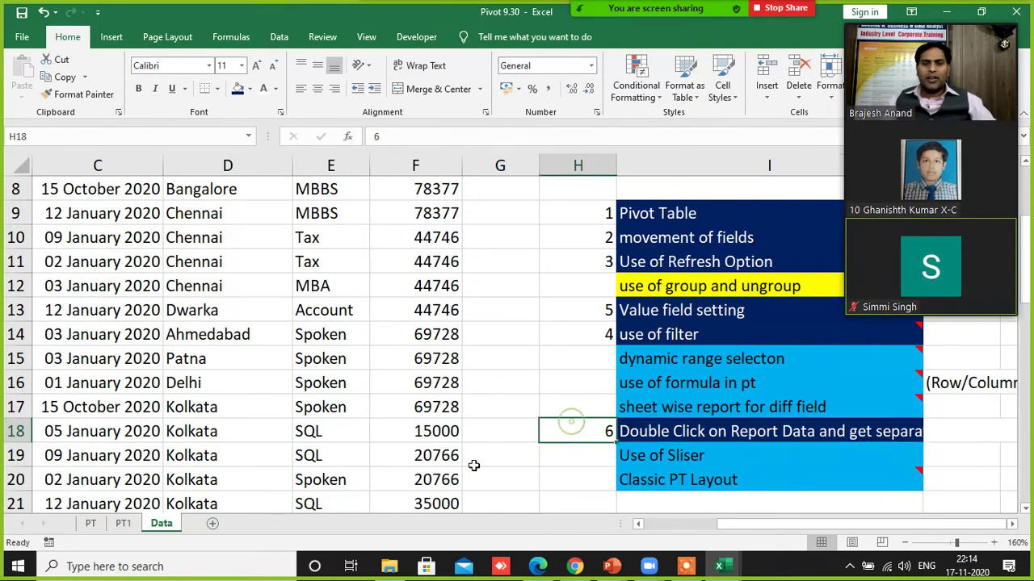
- Check the Count of Total Fee values for the Spoken, Tax and Excel courses on the PT sheet
left_click(123, 525)
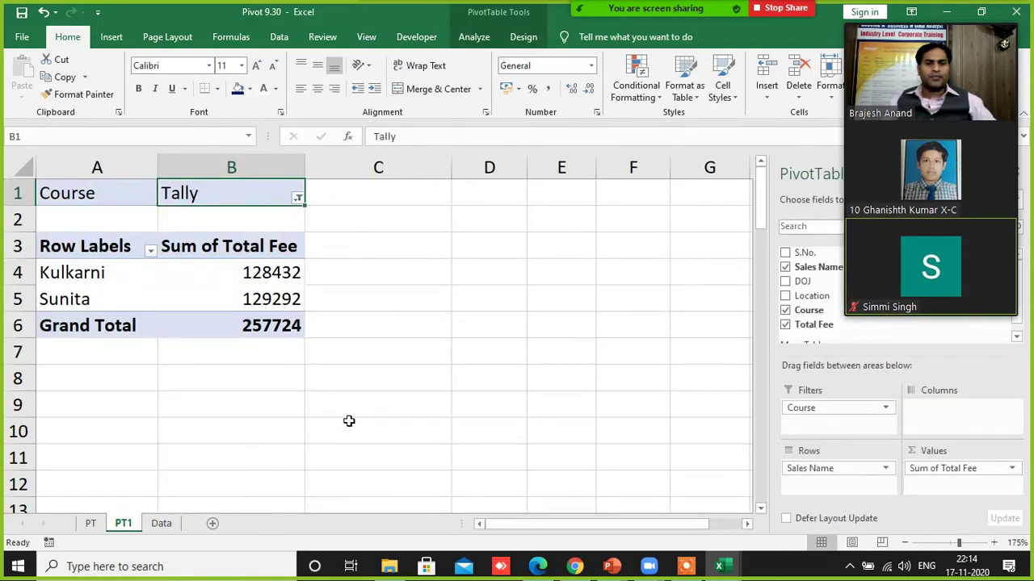
left_click(91, 523)
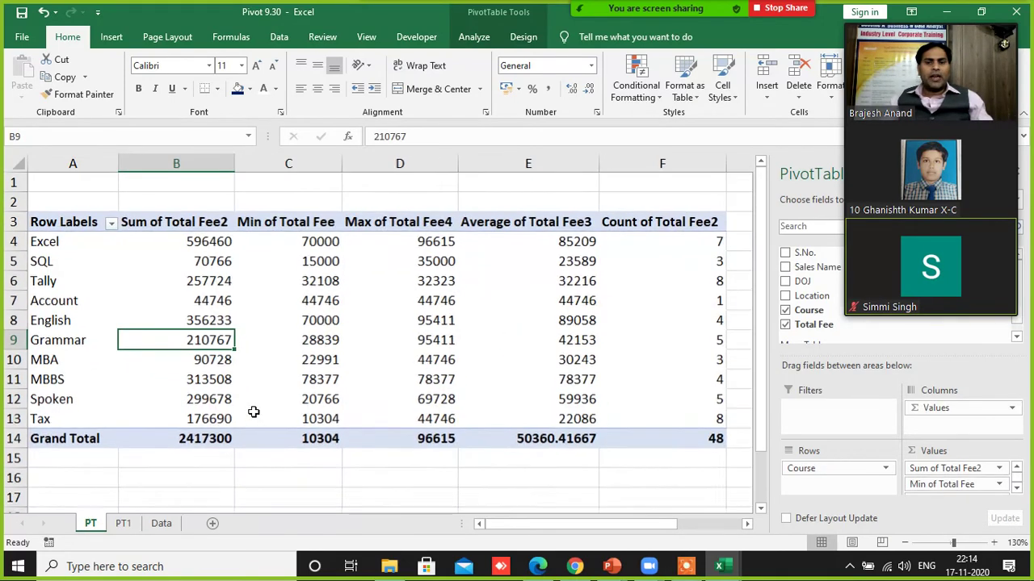
scroll(253, 409, "down", 2, "ctrl")
left_click(267, 460)
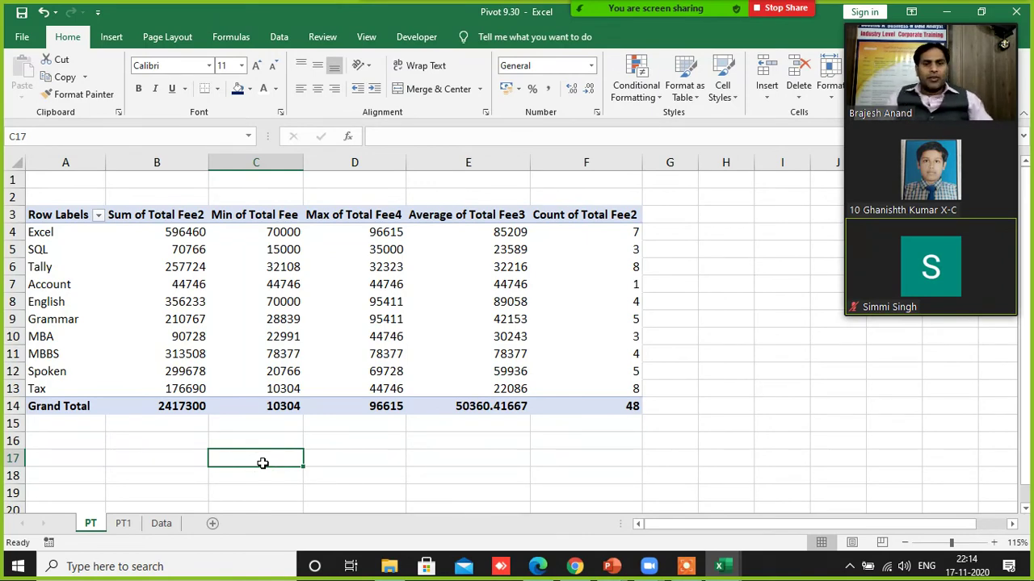
left_click(51, 369)
left_click(569, 372)
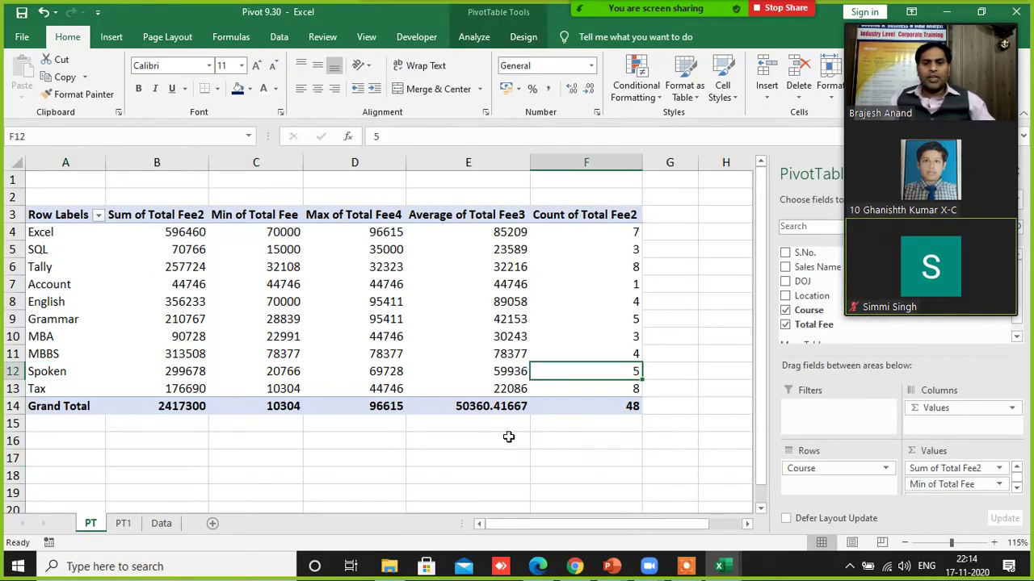
left_click(608, 385)
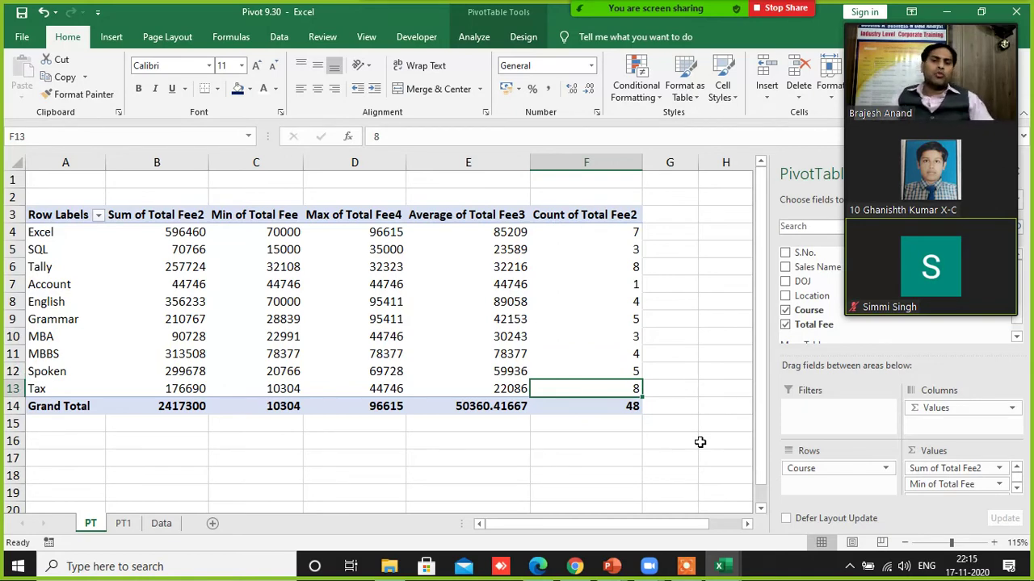
left_click(612, 235)
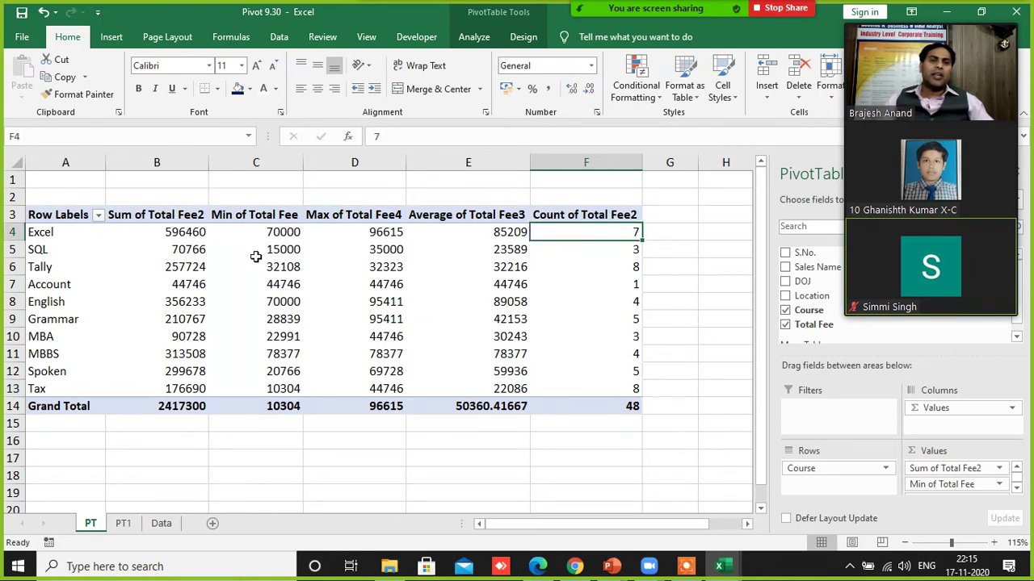
- Review the summary rows for individual courses such as Excel, Tally and English in the pivot table
left_click_drag(57, 236, 599, 242)
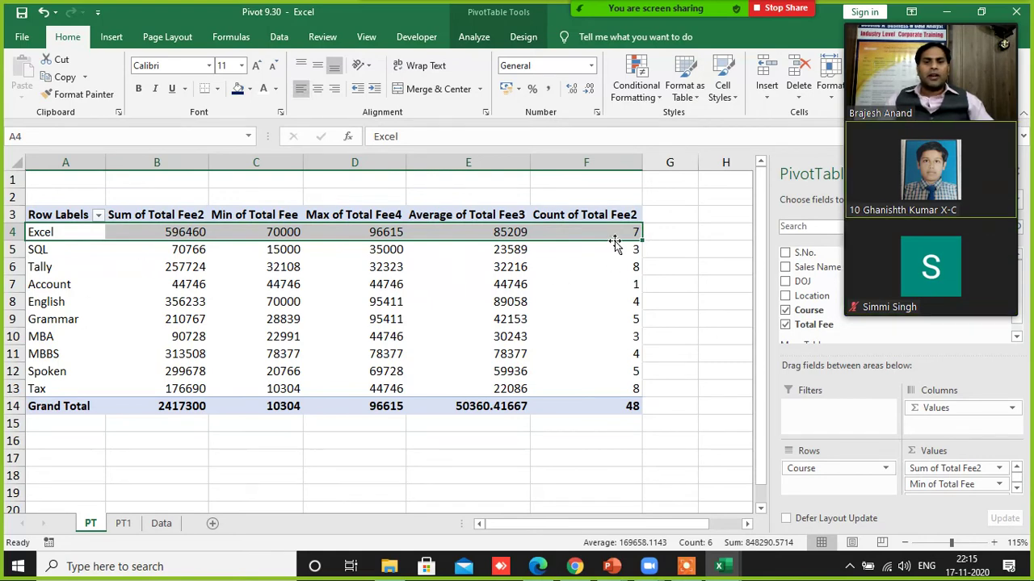
left_click_drag(355, 249, 53, 270)
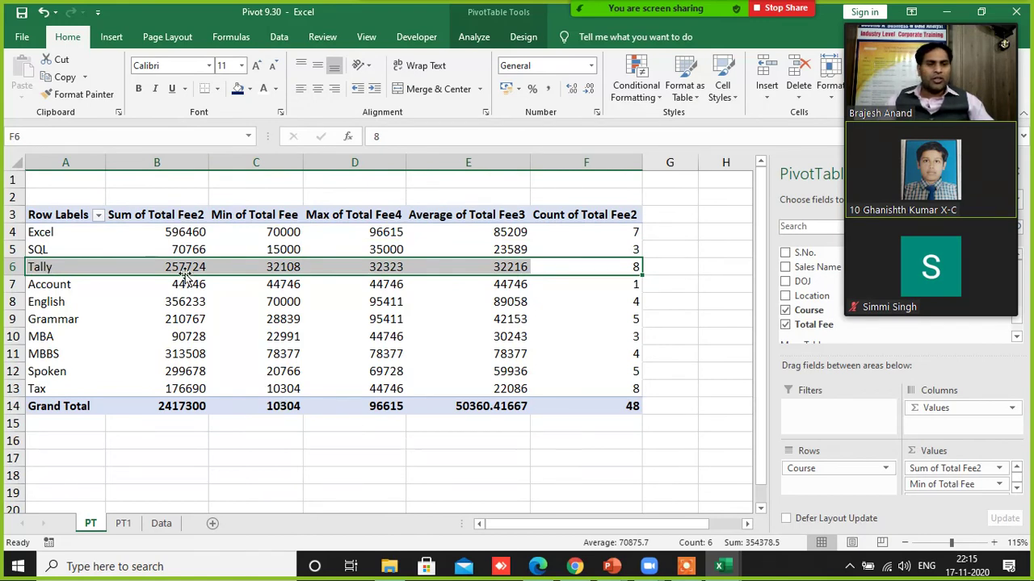
mouse_move(55, 301)
left_mouse_down()
mouse_move(598, 289)
mouse_move(506, 301)
mouse_move(67, 302)
left_mouse_up()
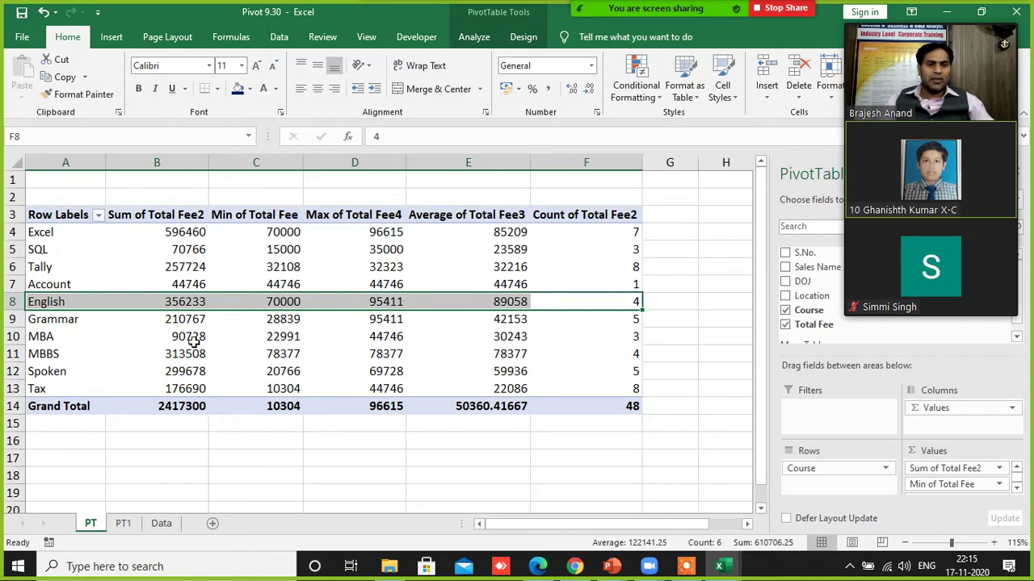
left_click(277, 461)
left_click(122, 319)
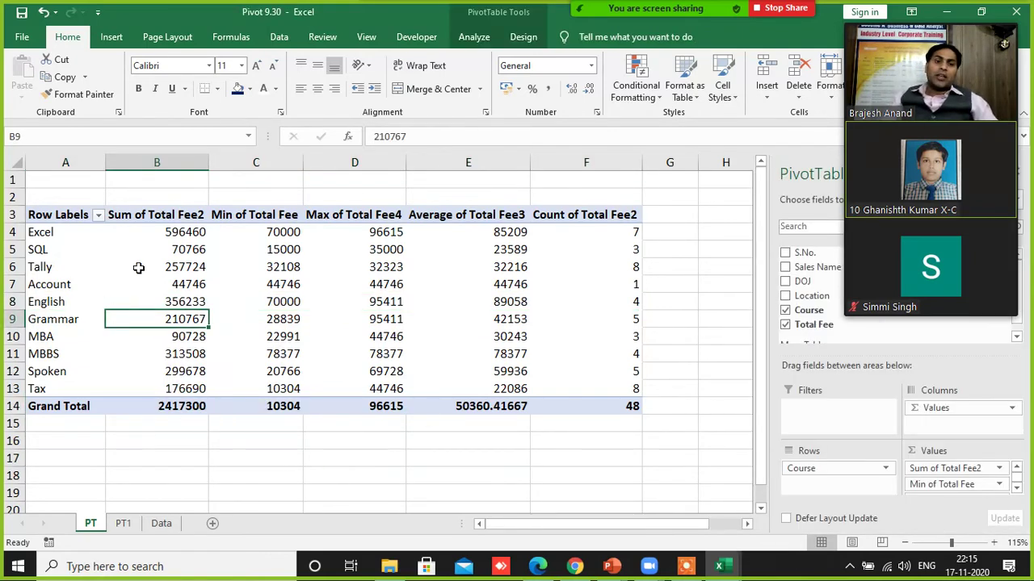
left_click(34, 232)
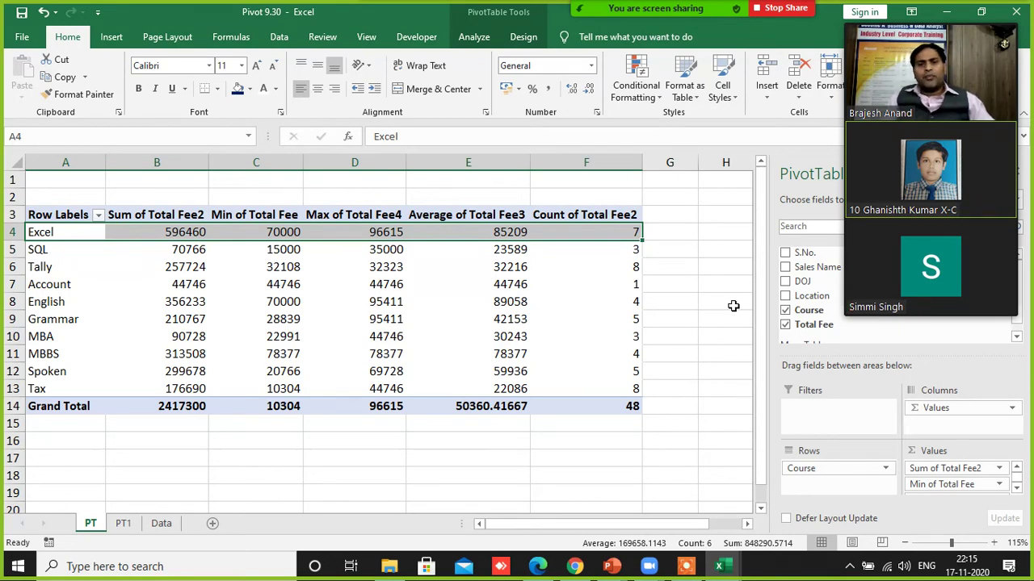
- Filter the Course column on the Data sheet to show only Excel
left_click(160, 524)
scroll(294, 307, "up", 3)
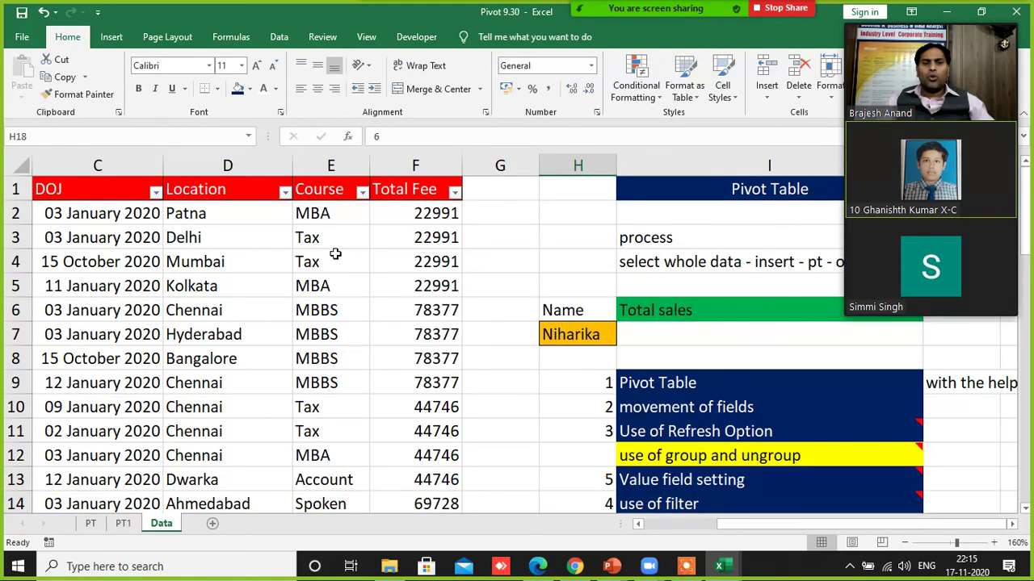
left_click(362, 192)
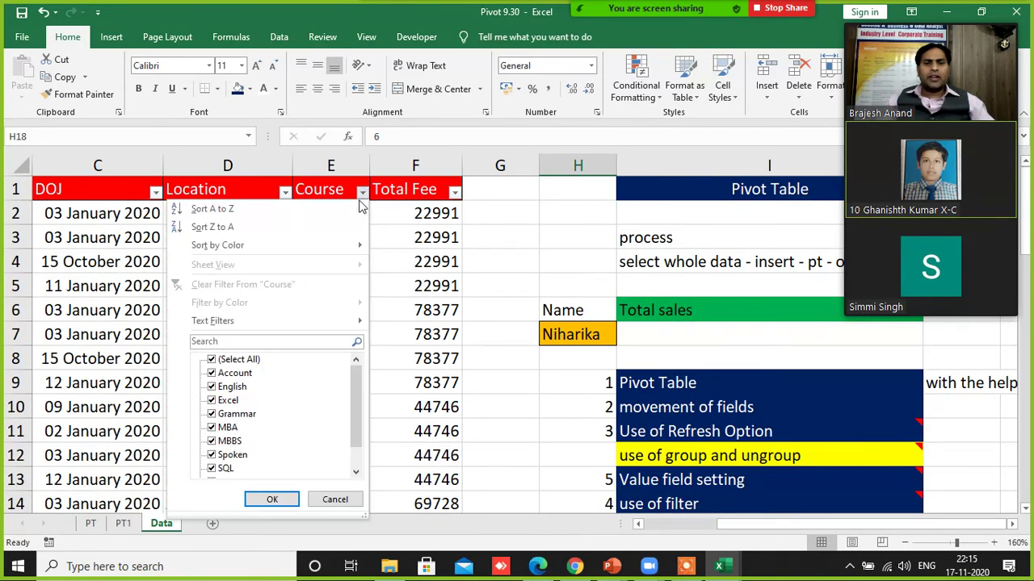
left_click(239, 359)
scroll(244, 384, "down", 1)
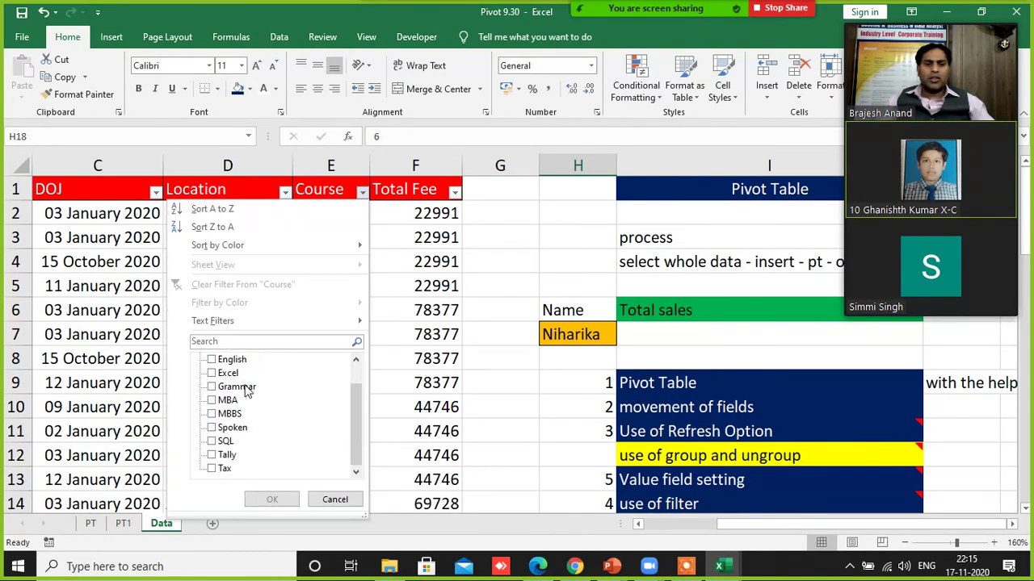
left_click(219, 374)
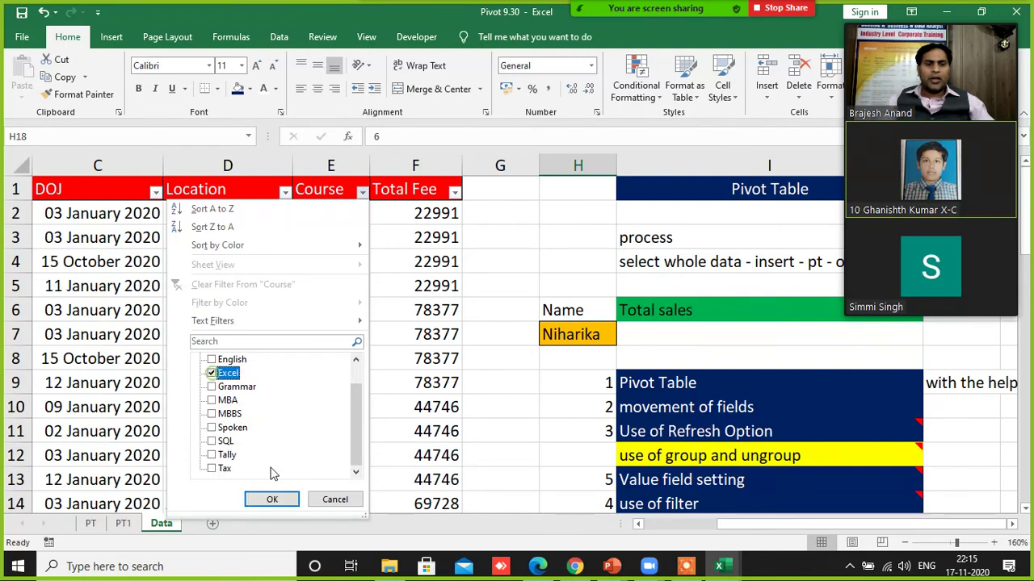
left_click(272, 499)
- Select the filtered Excel records with their headers from S.No. to Total Fee to examine the details behind the pivot count
left_click(216, 457)
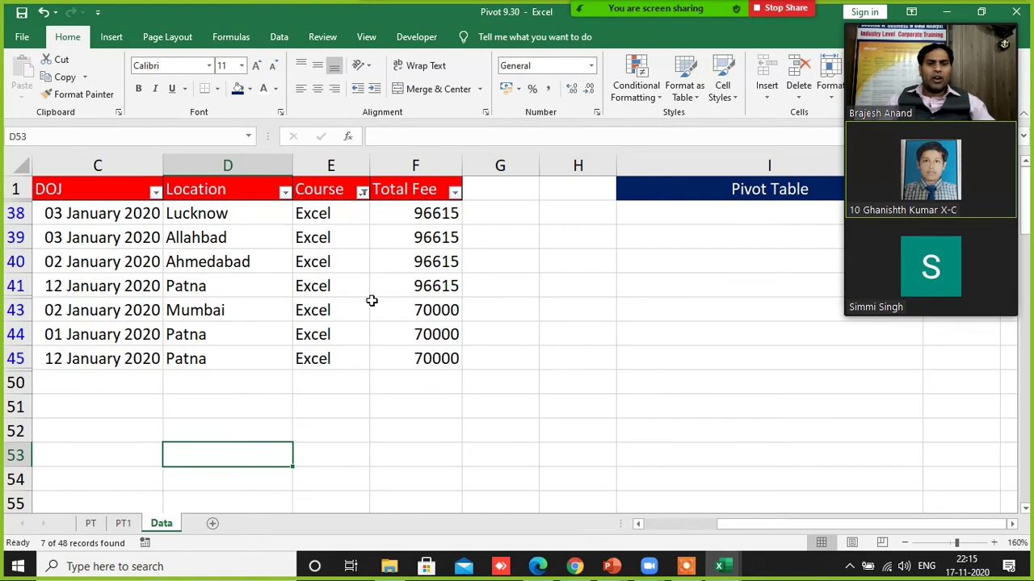
left_click_drag(403, 219, 74, 376)
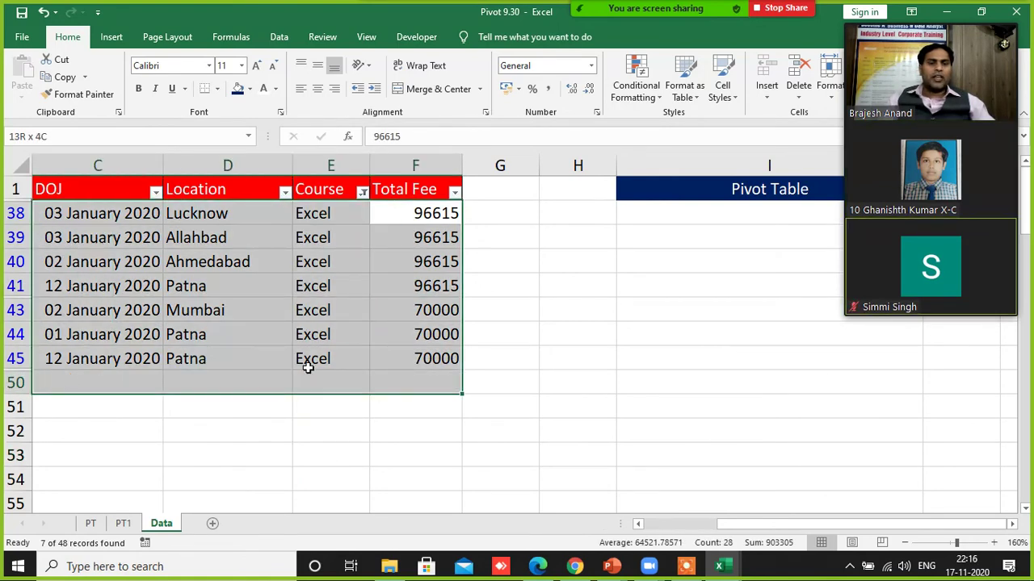
left_click_drag(406, 213, 418, 349)
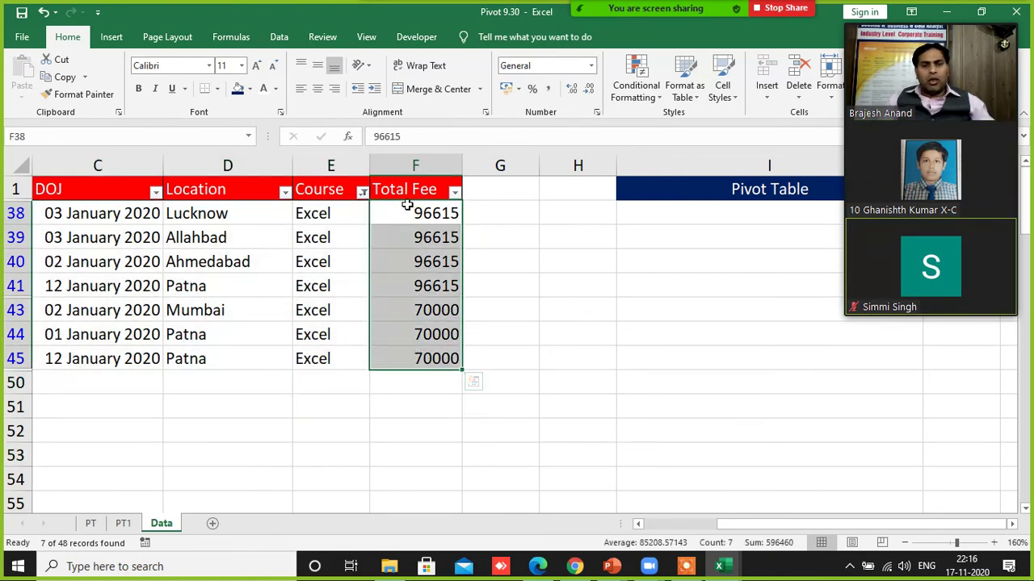
left_click_drag(408, 206, 417, 259)
key("ctrl+Up")
key("shift+Down")
key("shift+Down")
key("shift+Down")
key("shift+Down")
key("shift+Down")
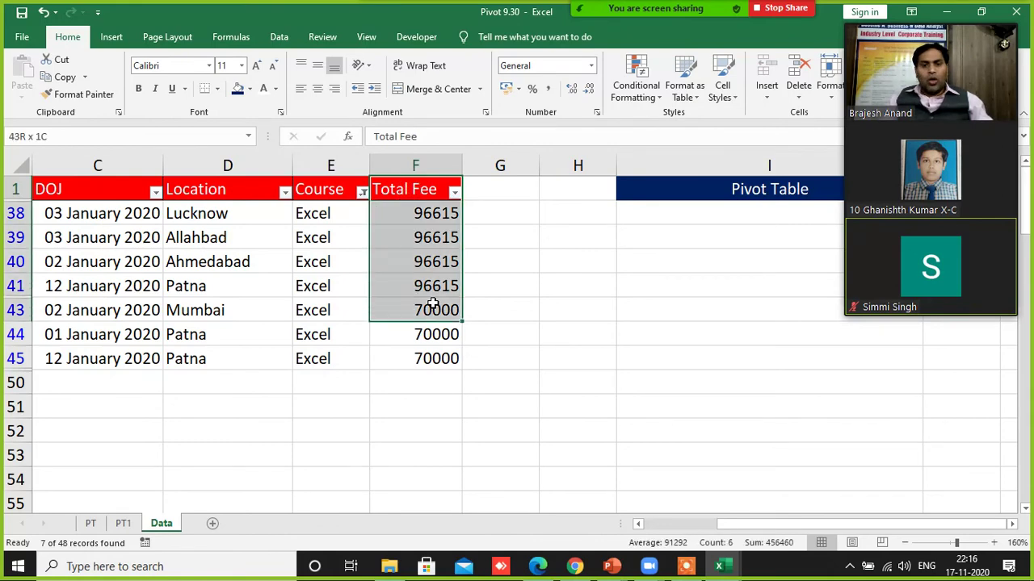
key("shift+Down")
key("shift+Down")
key("shift+Down")
key("shift+Left")
key("shift+Left")
key("shift+Left")
key("shift+Left")
key("shift+Left")
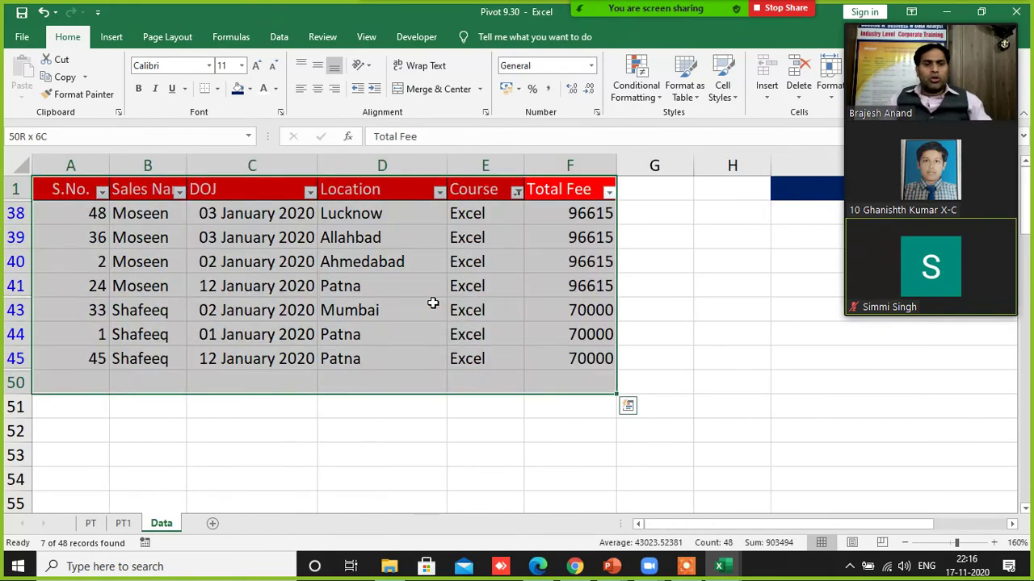
key("shift+Up")
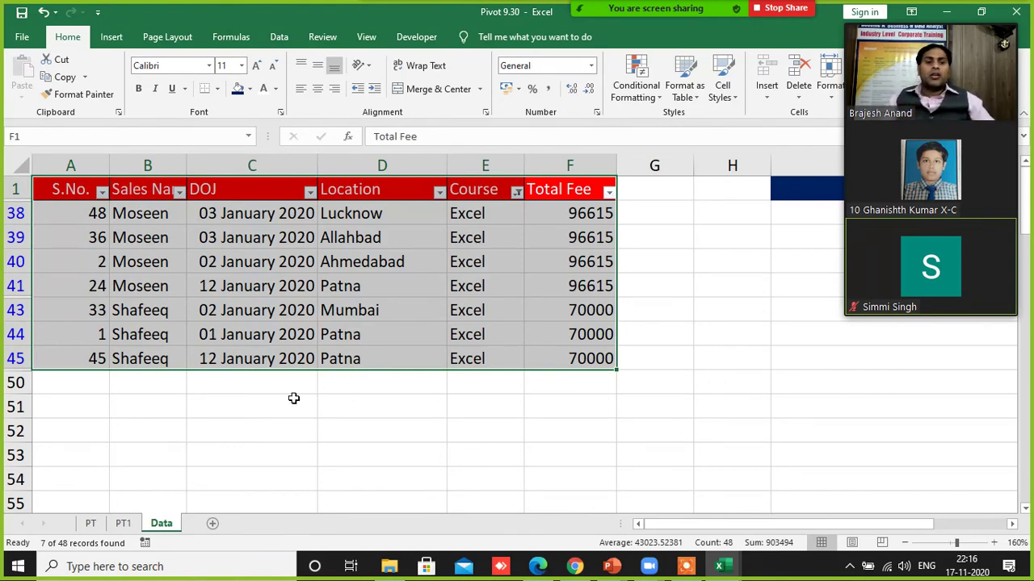
- Show all courses again in the Course column filter of the Data sheet
left_click(516, 191)
left_click(365, 360)
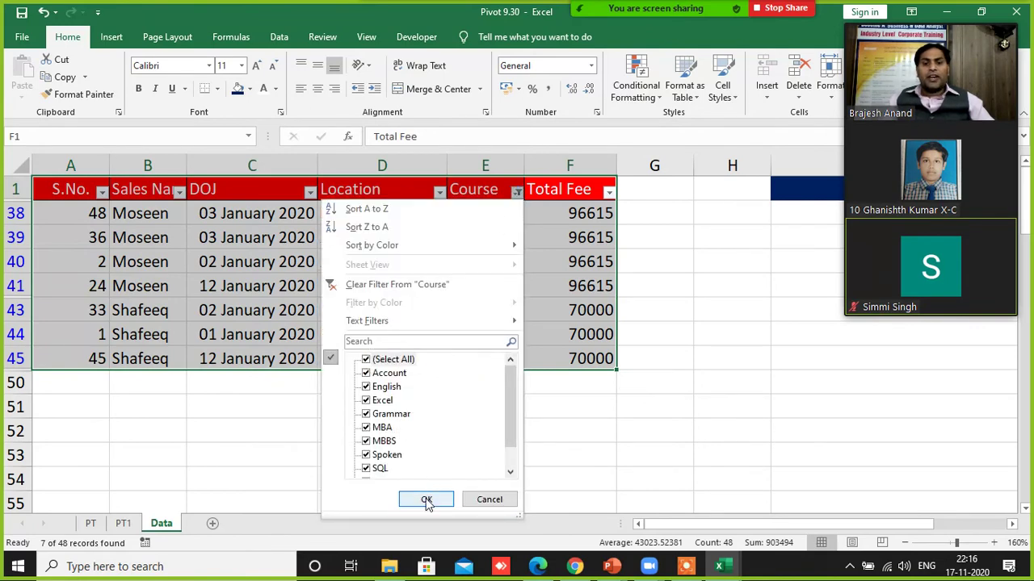
left_click(427, 499)
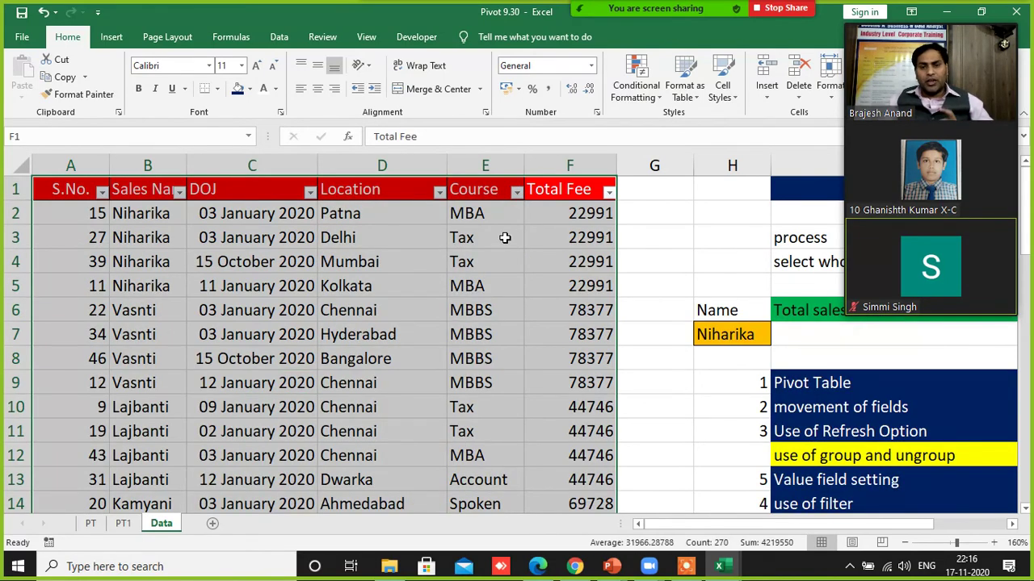
left_click(558, 190)
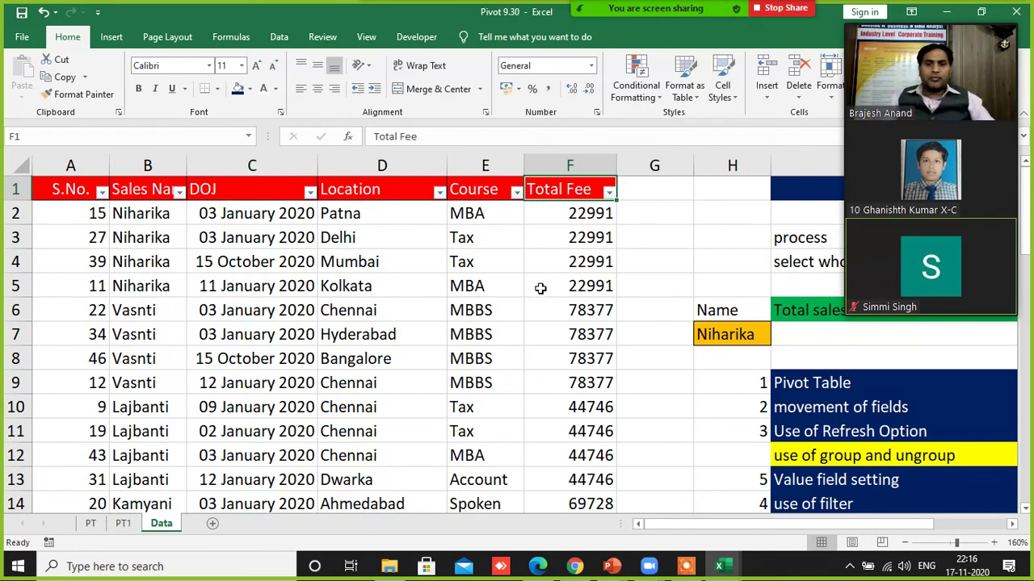
- Extract the records behind the Excel count in F4 of the PT sheet to a separate sheet, and autofit its DOJ column
left_click(91, 523)
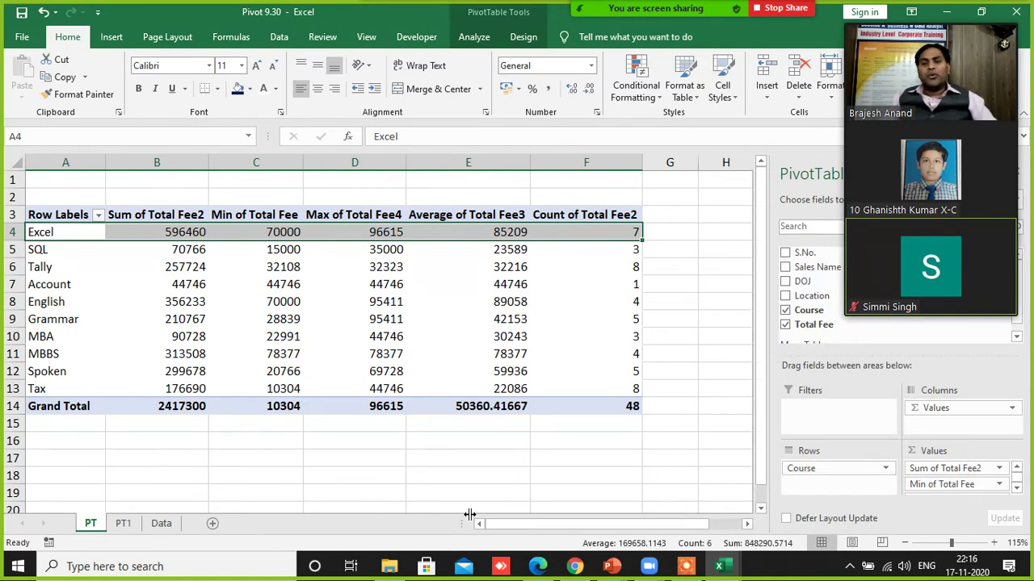
left_click(593, 478)
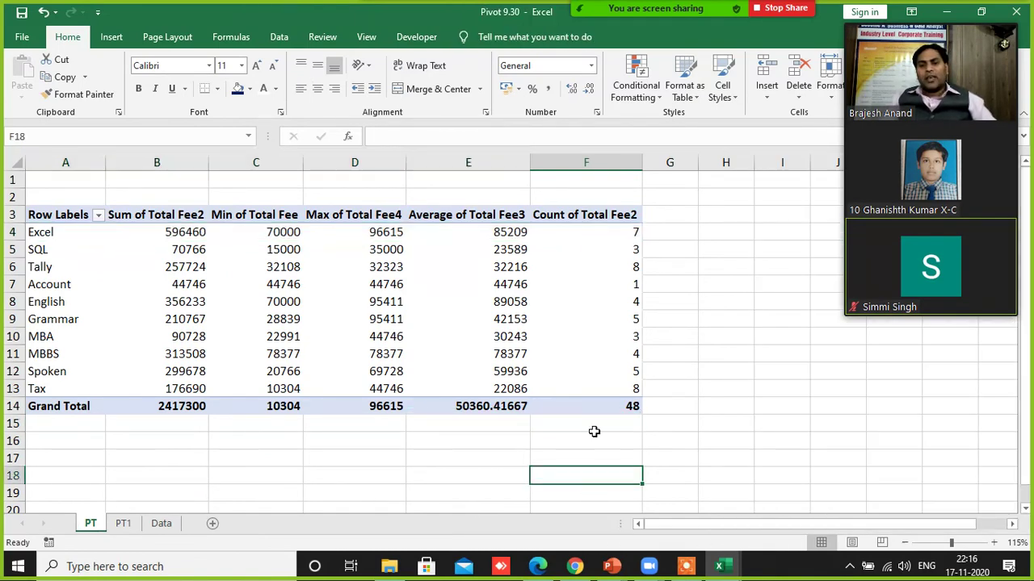
left_click(617, 232)
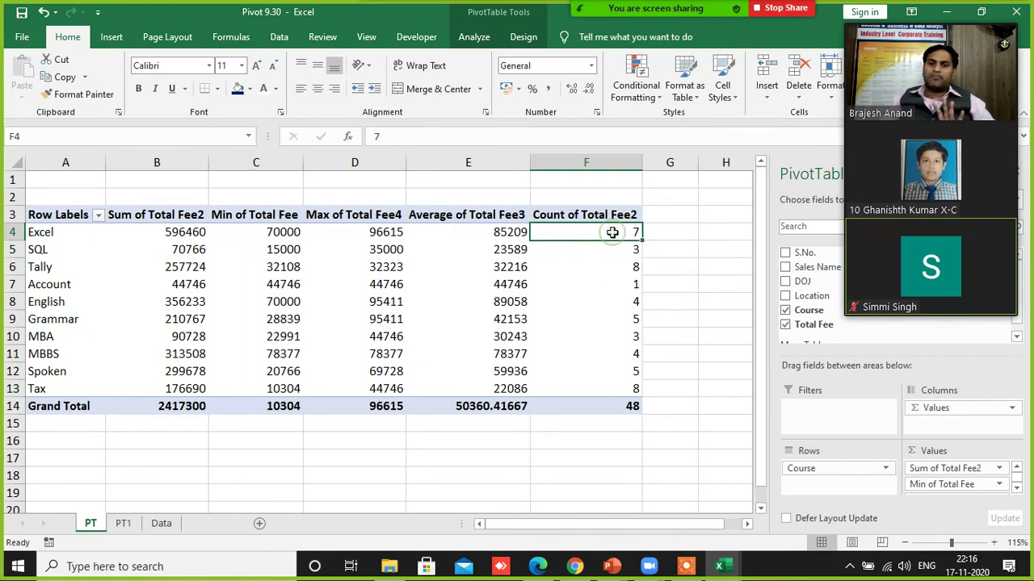
double_click(612, 233)
scroll(475, 357, "up", 4)
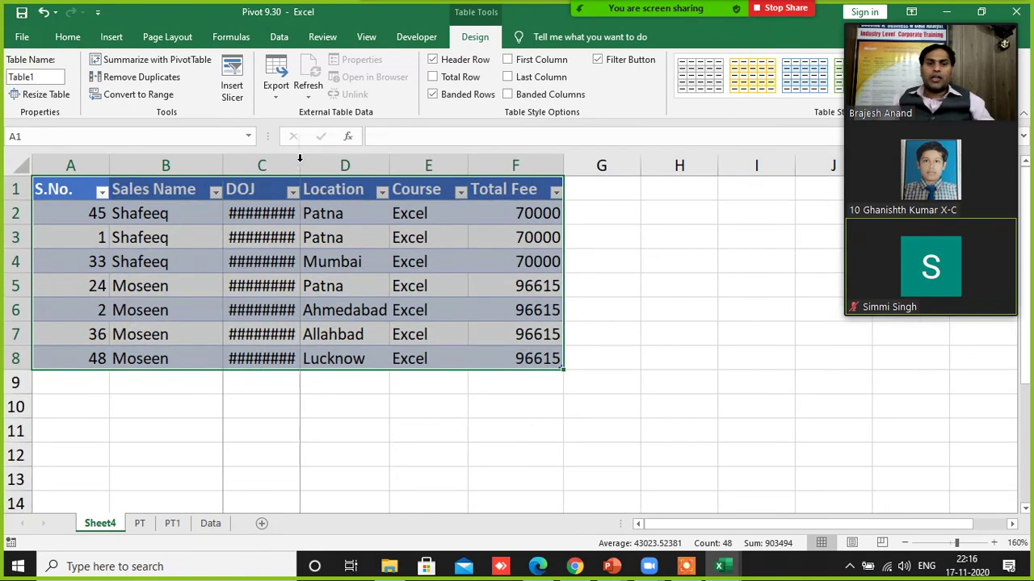
double_click(298, 163)
left_click(323, 434)
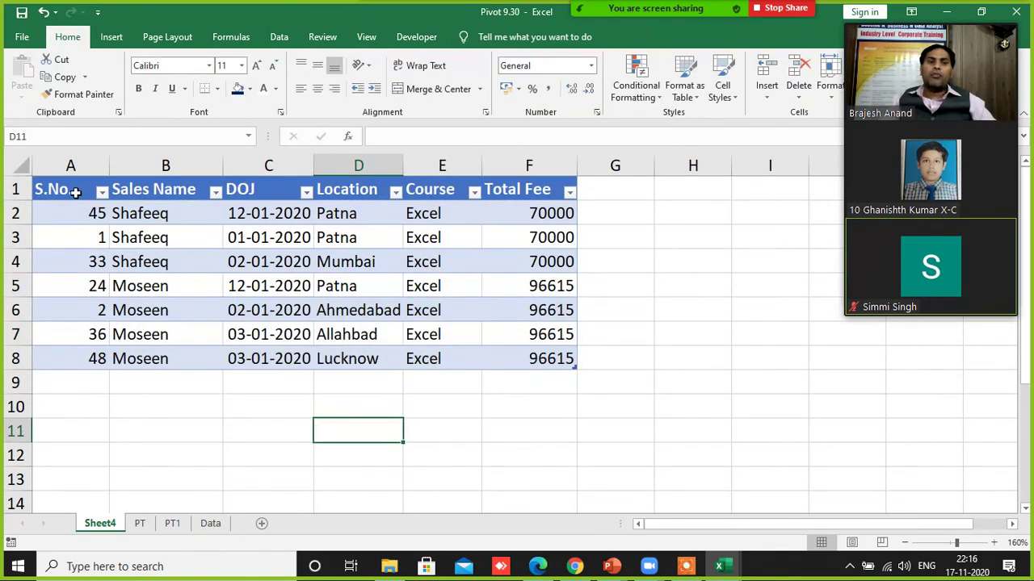
- Extract the records behind the Tally count in F6 of the PT sheet to a separate sheet
left_click_drag(72, 191, 535, 355)
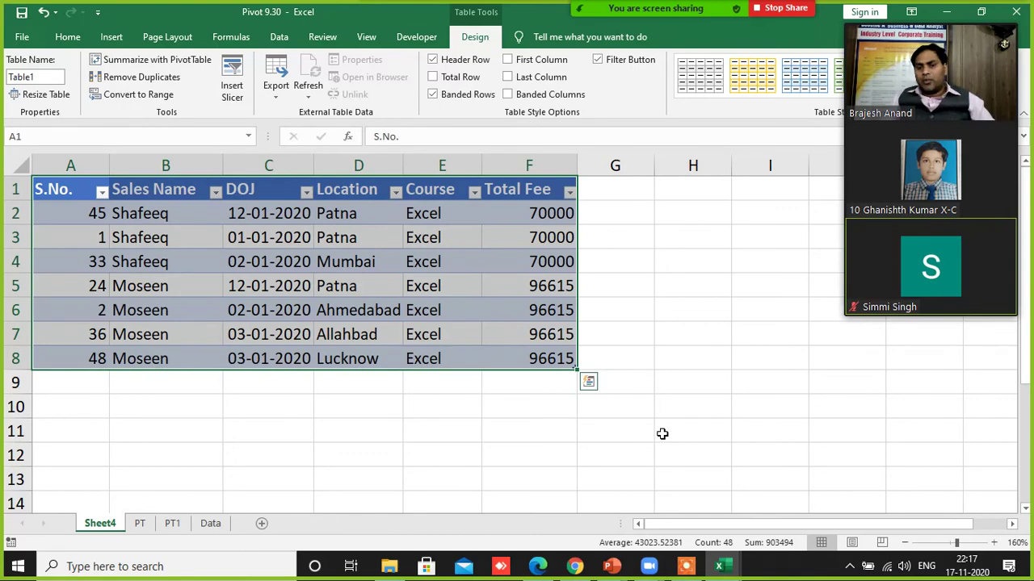
left_click(140, 524)
left_click(657, 440)
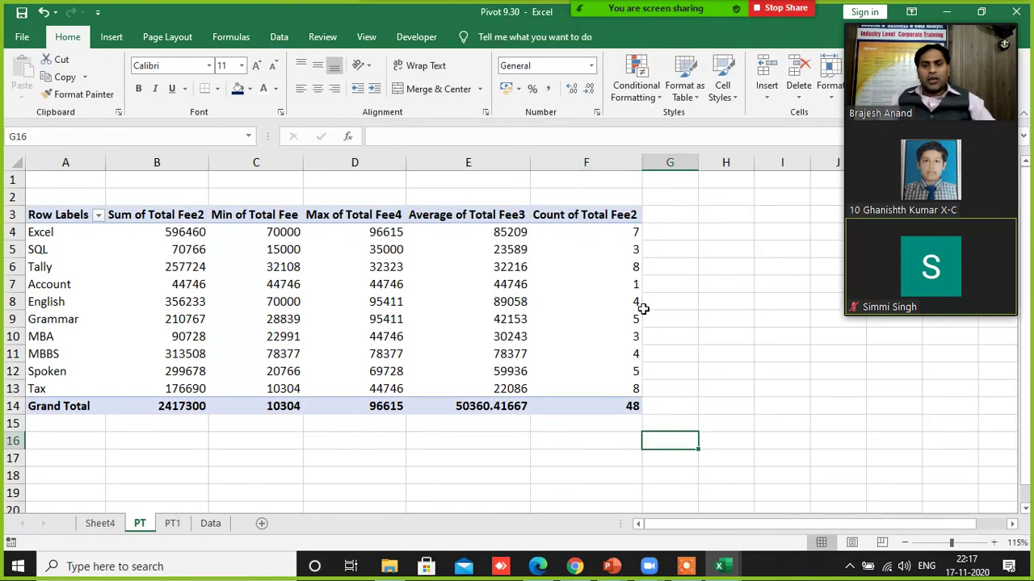
left_click(621, 269)
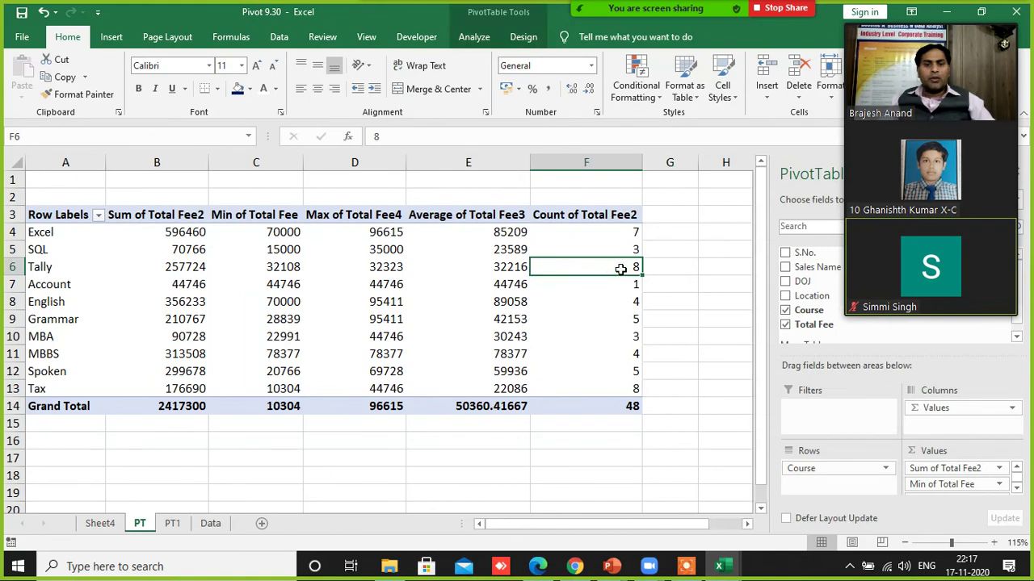
left_click(64, 268)
left_click(616, 263)
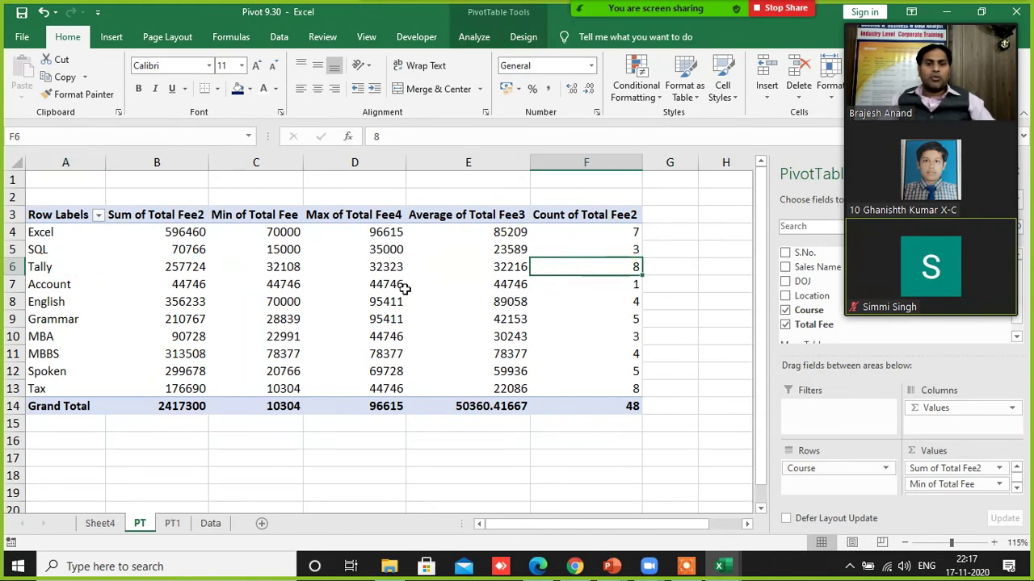
left_click(187, 275)
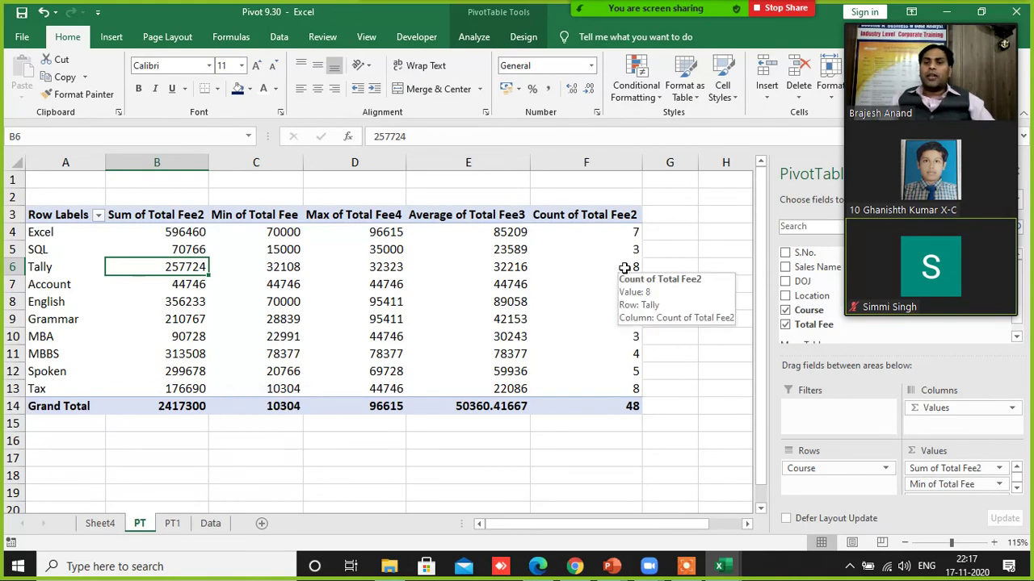
double_click(624, 268)
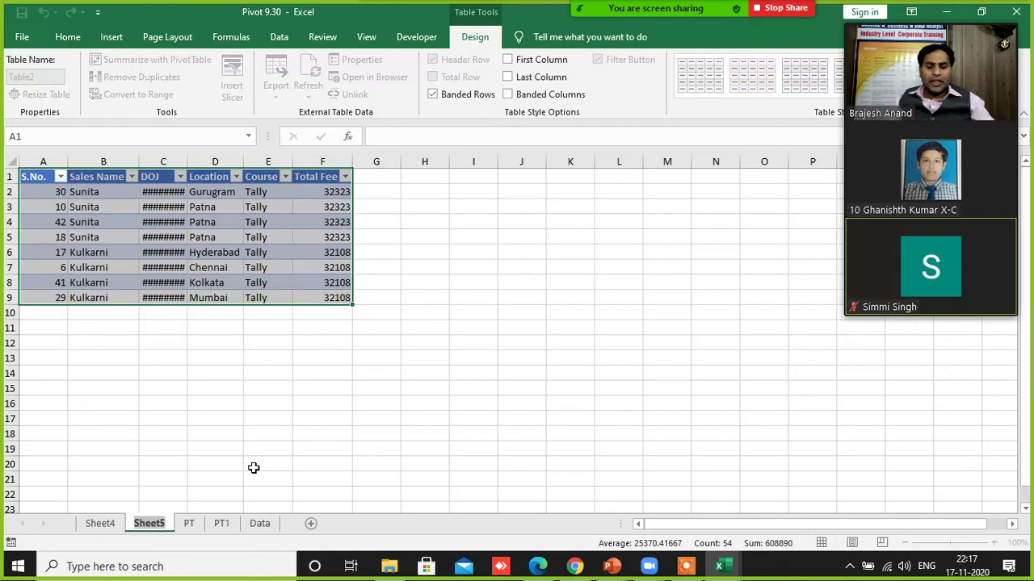
- Rename the sheet holding the extracted Tally records as Tally and autofit its DOJ column
type("Tally")
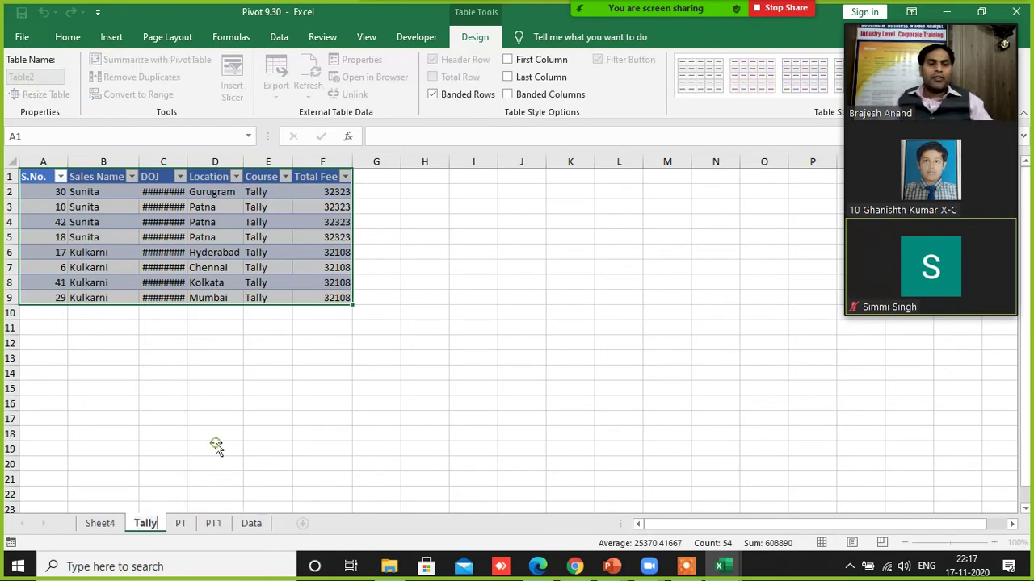
left_click(216, 446)
scroll(250, 416, "up", 3)
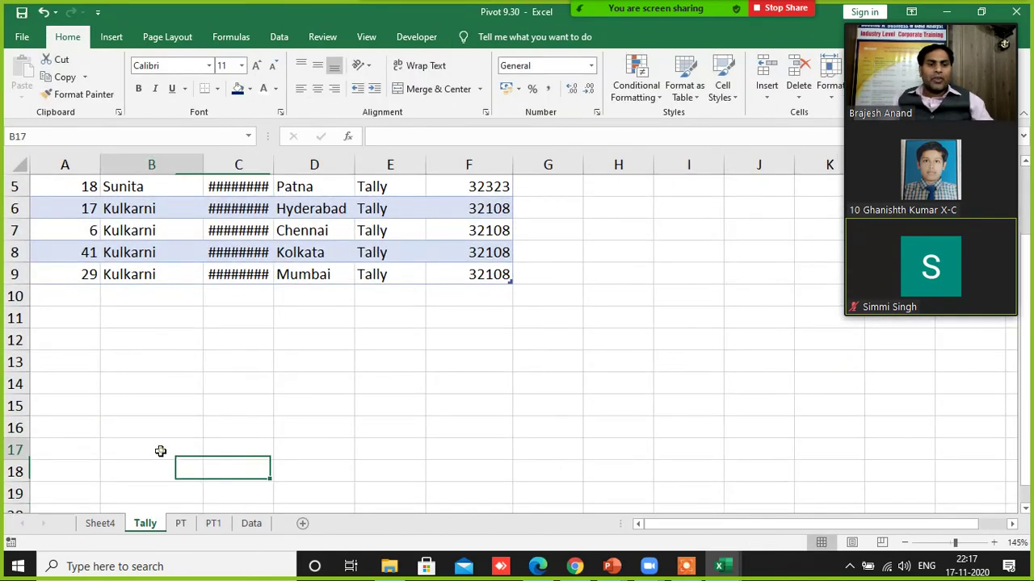
double_click(274, 165)
scroll(273, 311, "up", 2)
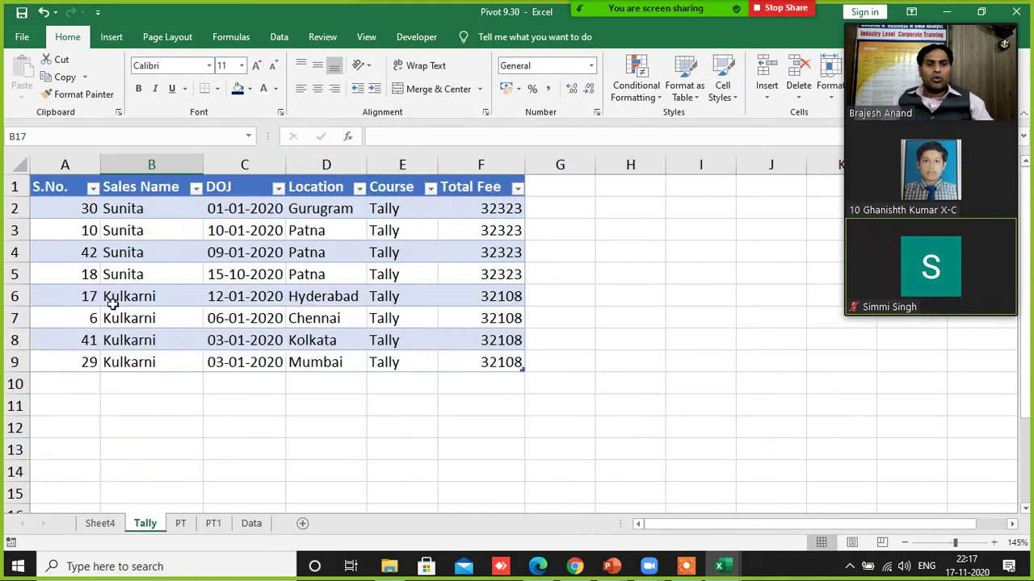
- Rename Sheet4, which holds the extracted Excel records, as Excel
left_click(99, 523)
double_click(99, 523)
type("Ex")
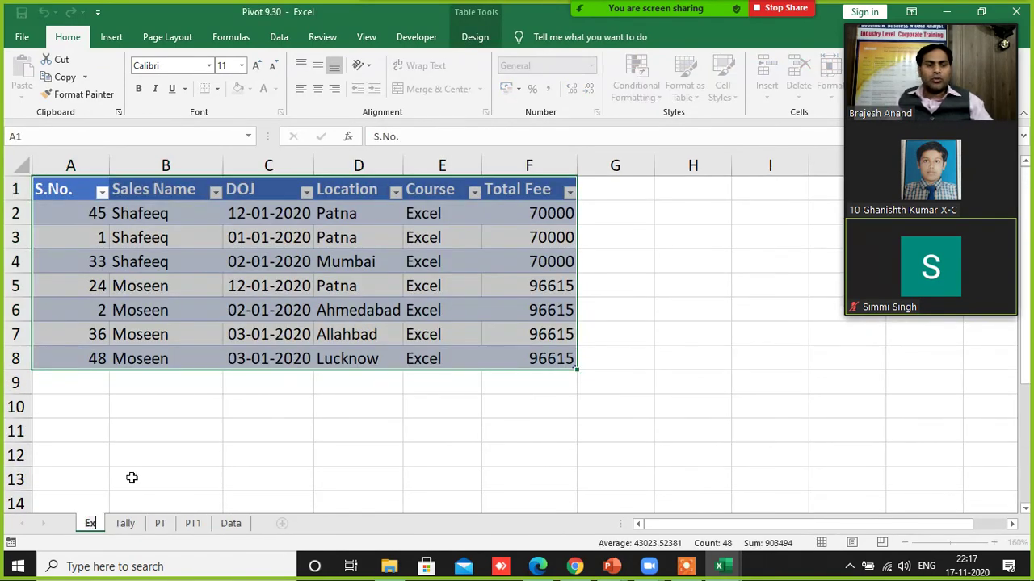
type("cel")
key("Return")
left_click(259, 458)
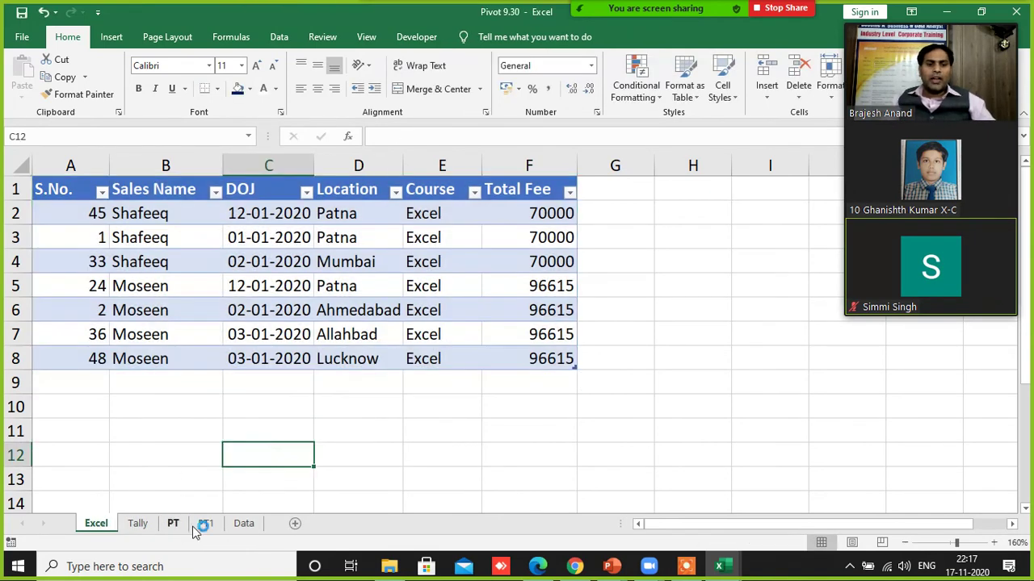
- Examine the PT, Excel and Tally sheets and review the pivot table topic list on the Data sheet
left_click(173, 524)
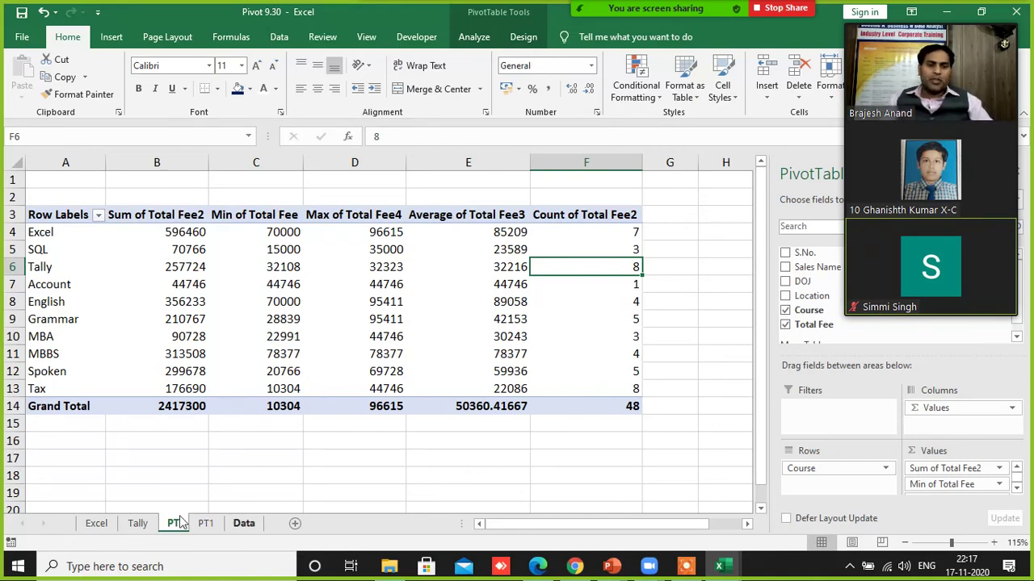
left_click(95, 523)
left_click(135, 524)
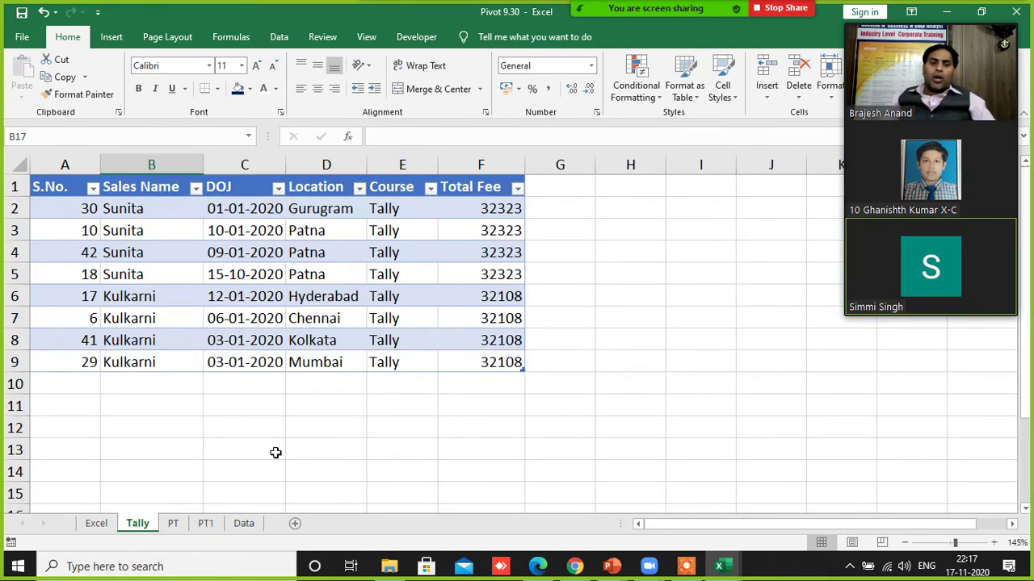
left_click(244, 523)
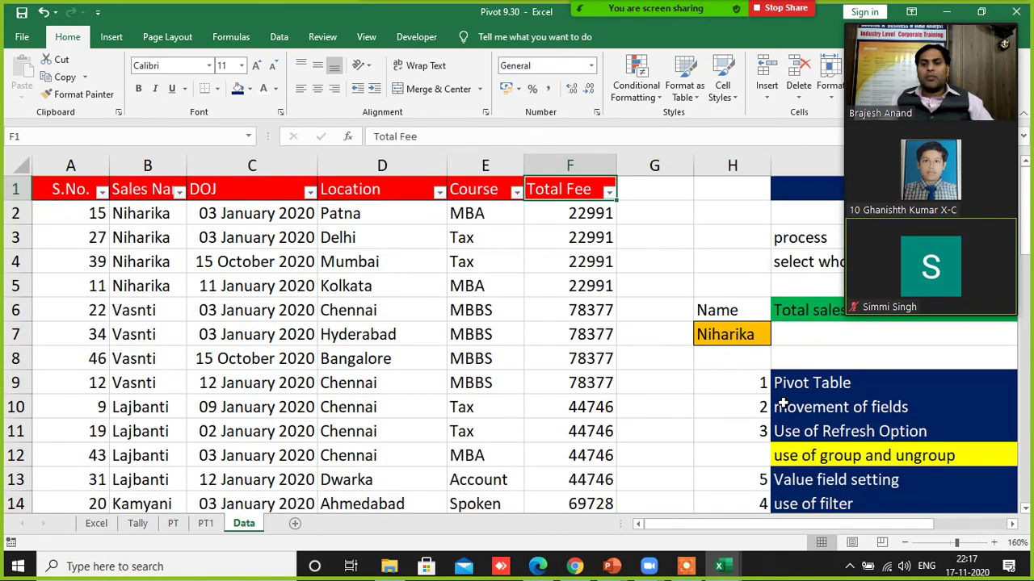
scroll(783, 403, "down", 1)
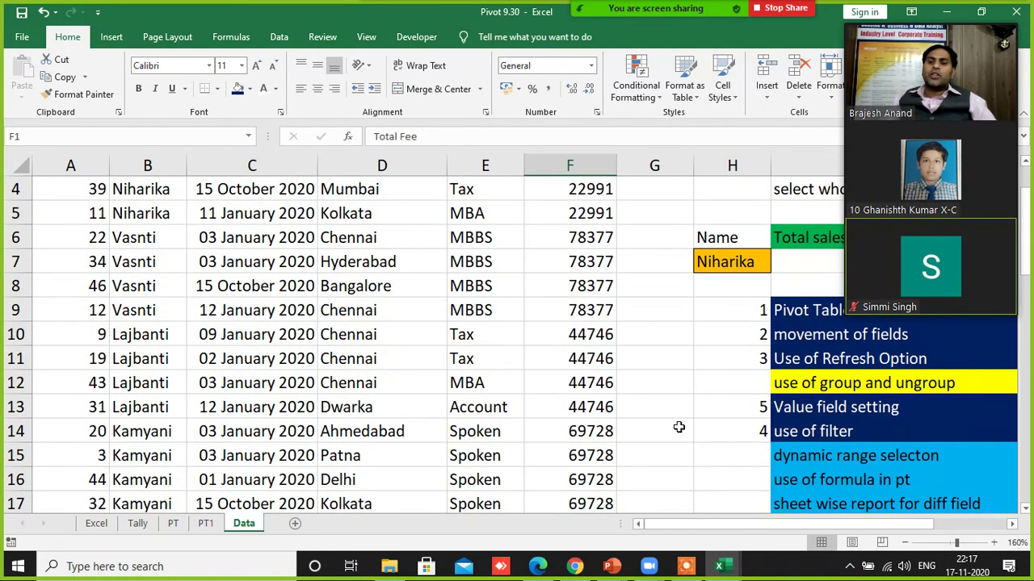
scroll(679, 427, "down", 1)
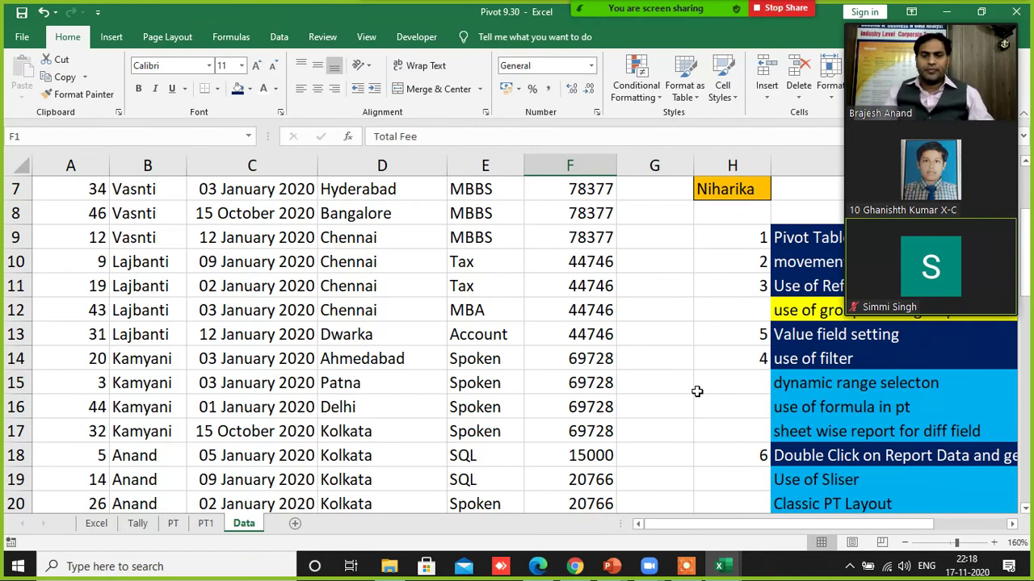
scroll(696, 391, "up", 2)
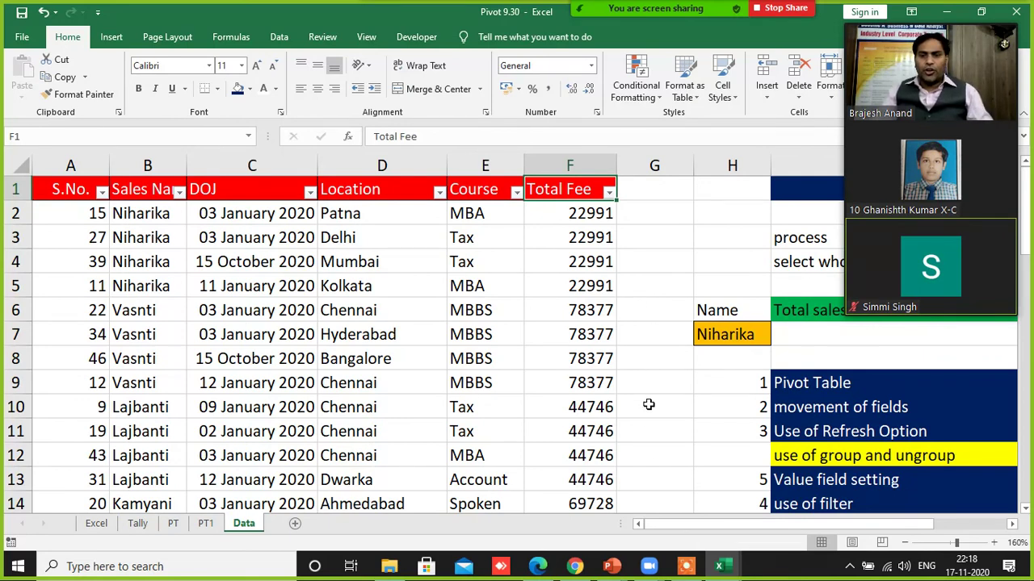
left_click(686, 568)
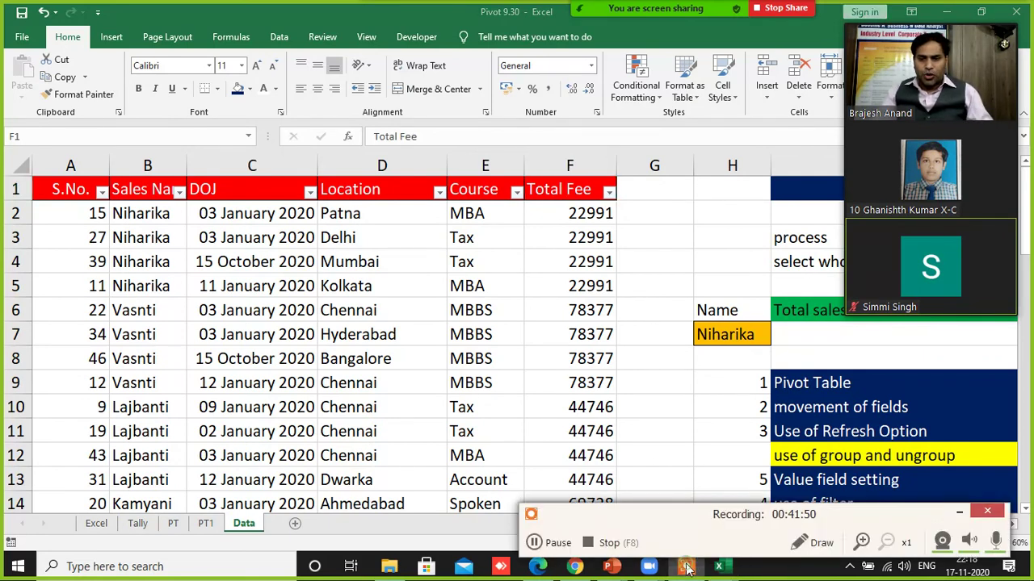